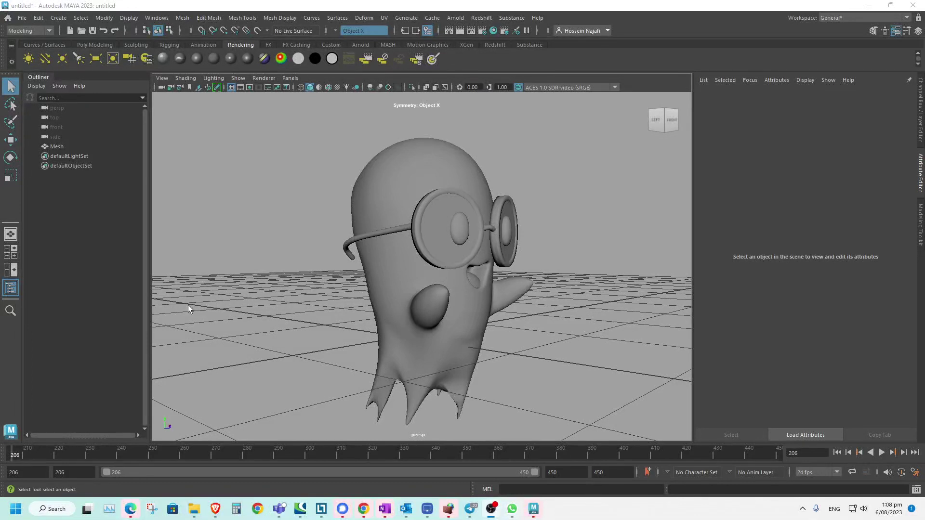
- Separate the combined ghost character mesh into its individual pieces
{"action": "left_click", "coordinate": [521, 203]}
{"action": "middle_click_drag", "start_coordinate": [521, 204], "coordinate": [493, 204], "text": "alt"}
{"action": "right_click_drag", "start_coordinate": [487, 203], "coordinate": [501, 204], "text": "alt"}
{"action": "middle_click_drag", "start_coordinate": [477, 202], "coordinate": [488, 224], "text": "alt"}
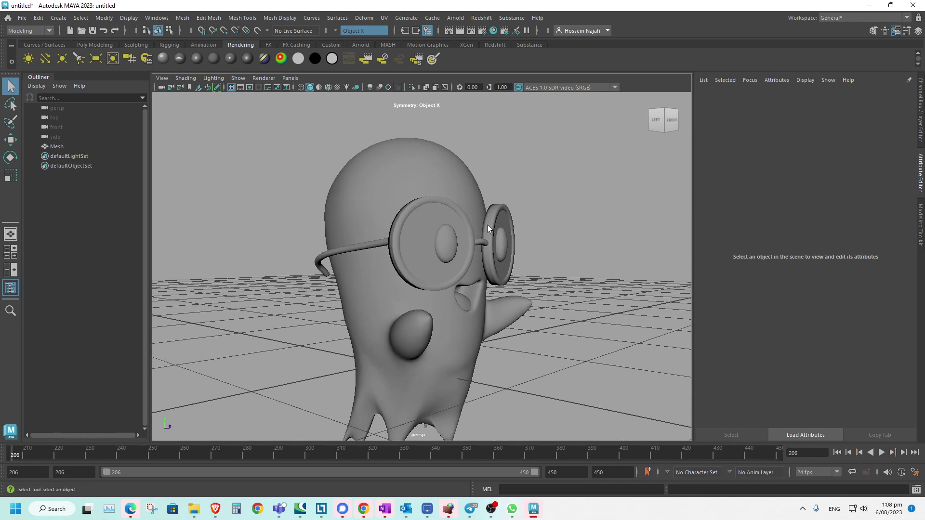
{"action": "left_click_drag", "start_coordinate": [487, 225], "coordinate": [508, 207], "text": "alt"}
{"action": "left_click", "coordinate": [470, 187]}
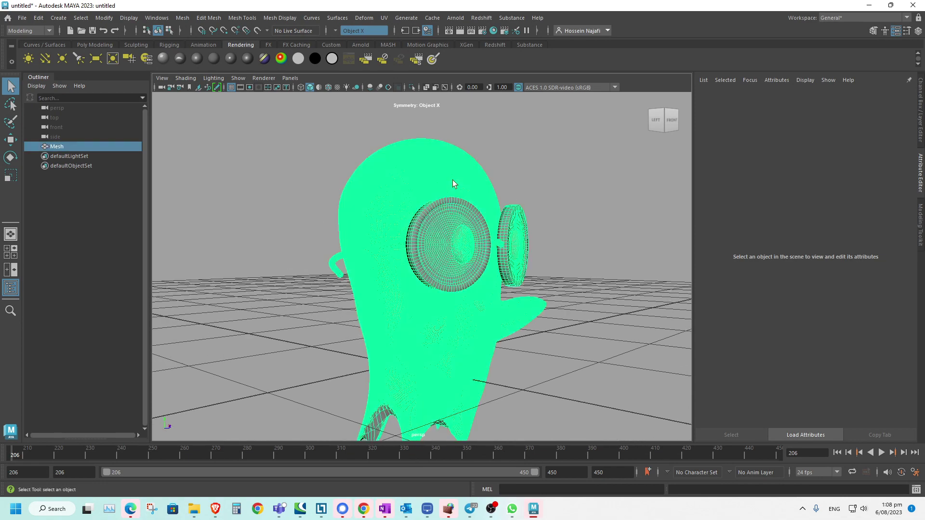
{"action": "mouse_move", "coordinate": [274, 259]}
{"action": "left_mouse_down", "text": "alt"}
{"action": "mouse_move", "coordinate": [403, 212]}
{"action": "mouse_move", "coordinate": [264, 271]}
{"action": "mouse_move", "coordinate": [265, 244]}
{"action": "left_mouse_up", "text": "alt"}
{"action": "right_click_drag", "start_coordinate": [265, 244], "coordinate": [429, 230], "text": "alt"}
{"action": "middle_click_drag", "start_coordinate": [429, 230], "coordinate": [314, 246], "text": "alt"}
{"action": "right_click_drag", "start_coordinate": [314, 246], "coordinate": [267, 226], "text": "alt"}
{"action": "left_click_drag", "start_coordinate": [331, 247], "coordinate": [390, 211], "text": "alt"}
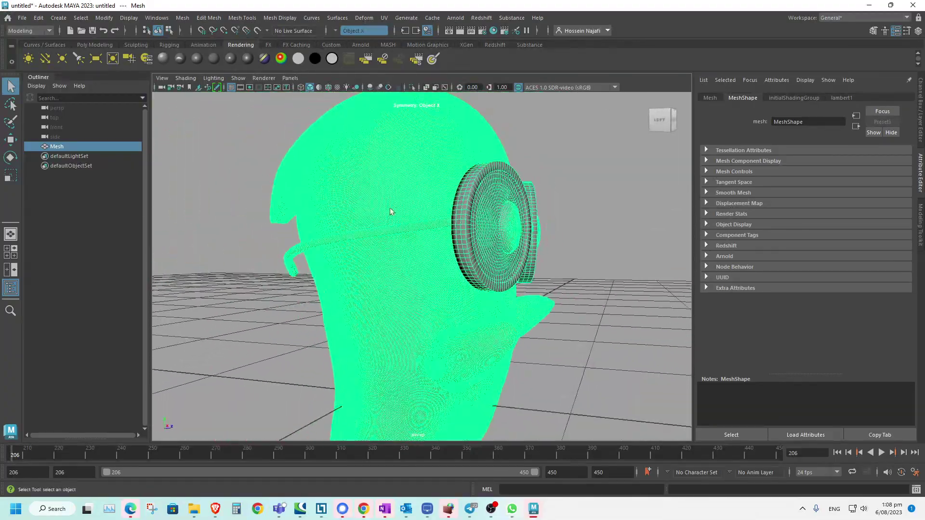
{"action": "right_click_drag", "start_coordinate": [415, 199], "coordinate": [417, 204], "text": "shift"}
{"action": "right_click_drag", "start_coordinate": [407, 249], "coordinate": [413, 392], "text": "shift"}
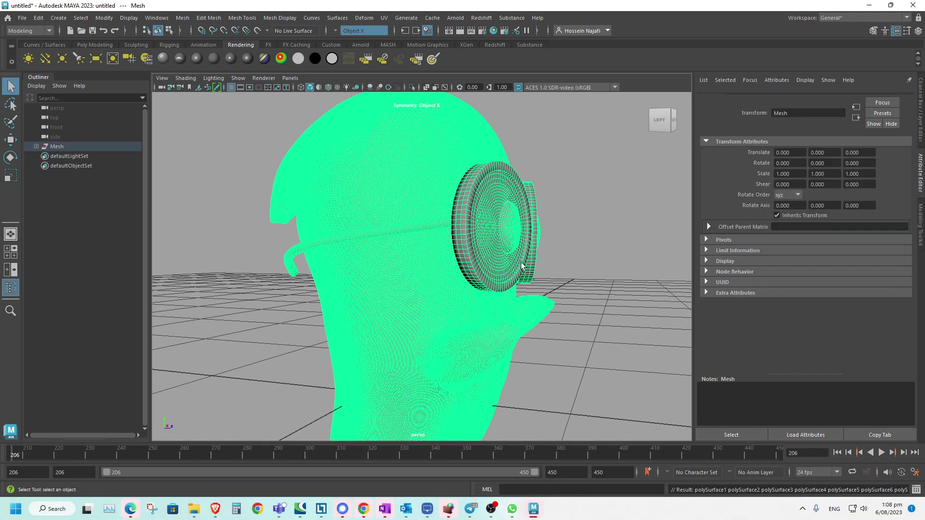
- Expand the Mesh group in the Outliner and rename the ghost's main body piece as body
{"action": "left_click", "coordinate": [544, 235]}
{"action": "left_click_drag", "start_coordinate": [481, 212], "coordinate": [398, 227], "text": "alt"}
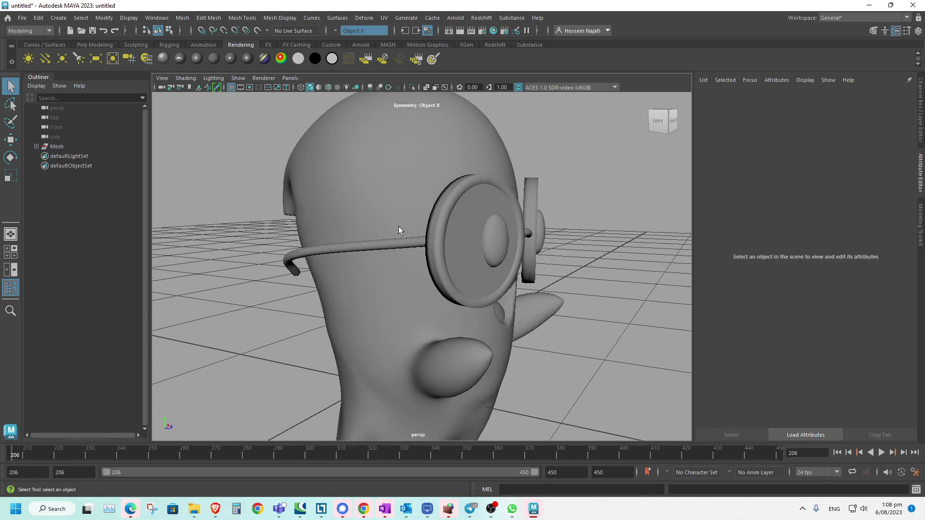
{"action": "left_click", "coordinate": [36, 147]}
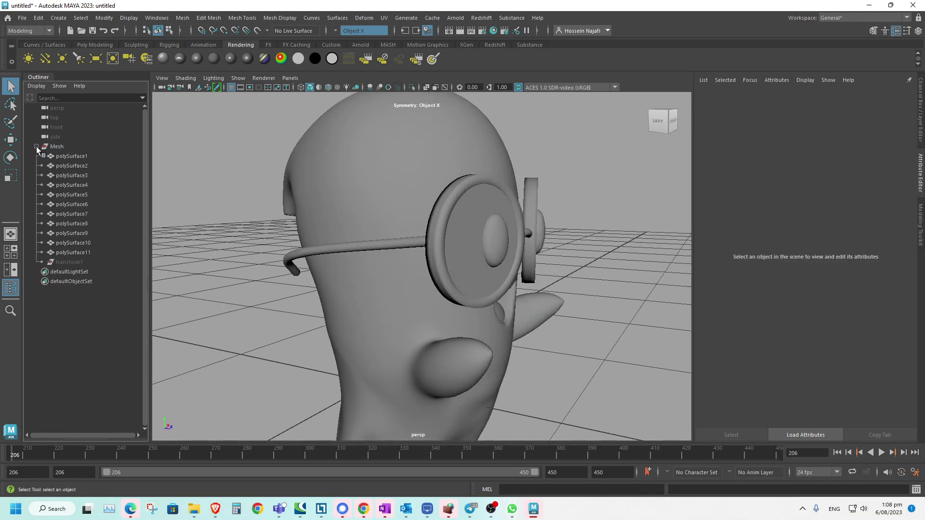
{"action": "left_click", "coordinate": [382, 199]}
{"action": "left_click_drag", "start_coordinate": [382, 199], "coordinate": [258, 252], "text": "alt"}
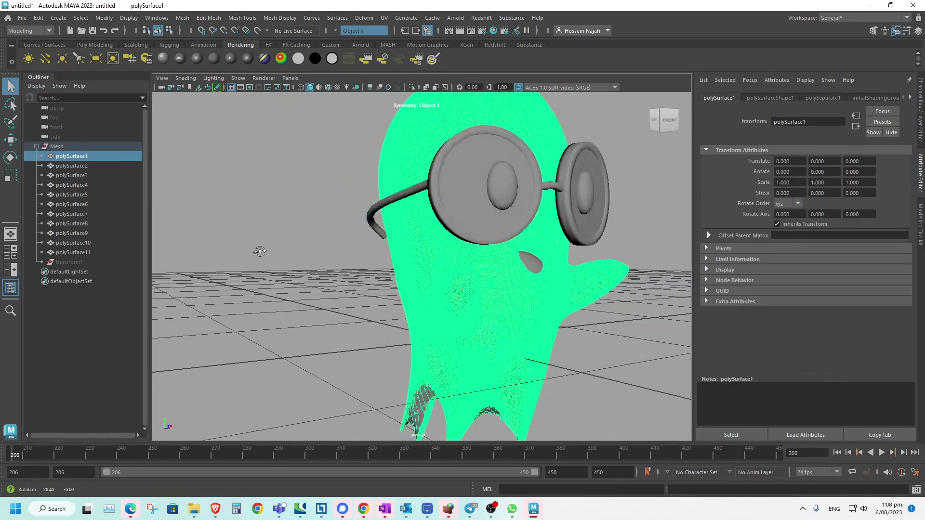
{"action": "double_click", "coordinate": [90, 157]}
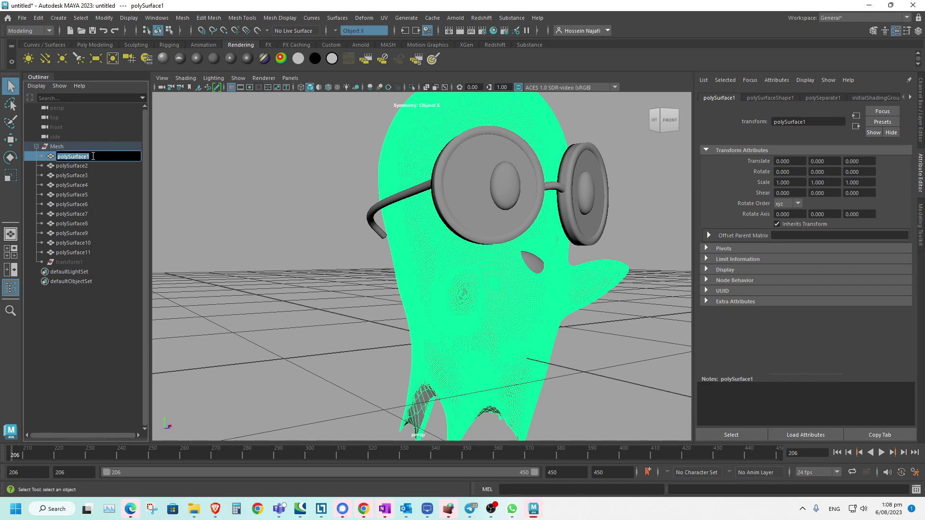
{"action": "type", "text": "body"}
{"action": "key", "text": "Return"}
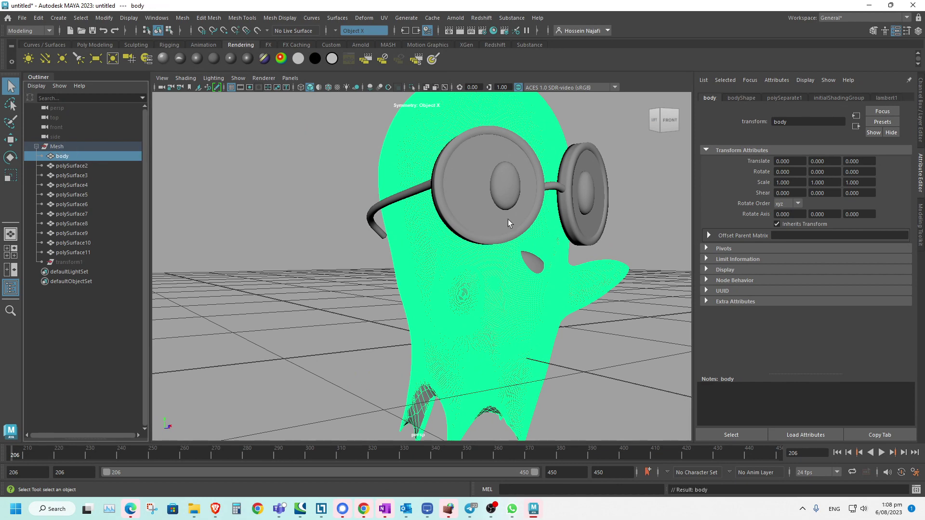
- Group all the glasses pieces together: both lenses, both rims, the bridge and the two temple arms
{"action": "left_click", "coordinate": [528, 220]}
{"action": "left_click_drag", "start_coordinate": [539, 210], "coordinate": [562, 236], "text": "alt"}
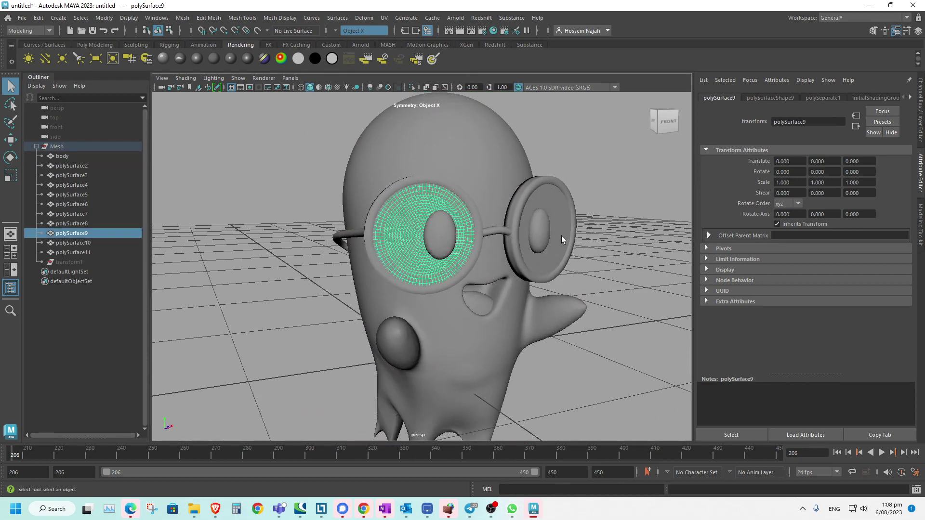
{"action": "left_click", "coordinate": [542, 239], "text": "shift"}
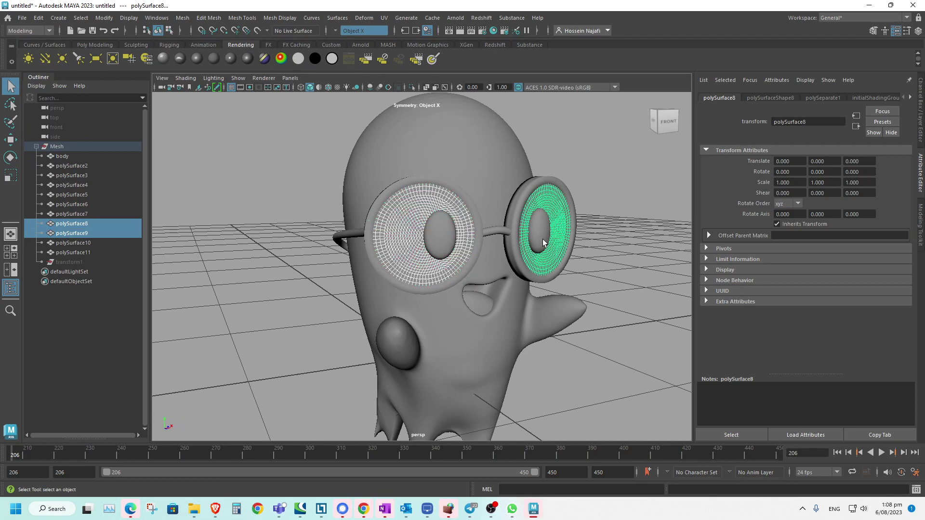
{"action": "left_click", "coordinate": [525, 199], "text": "shift"}
{"action": "left_click", "coordinate": [496, 229], "text": "shift"}
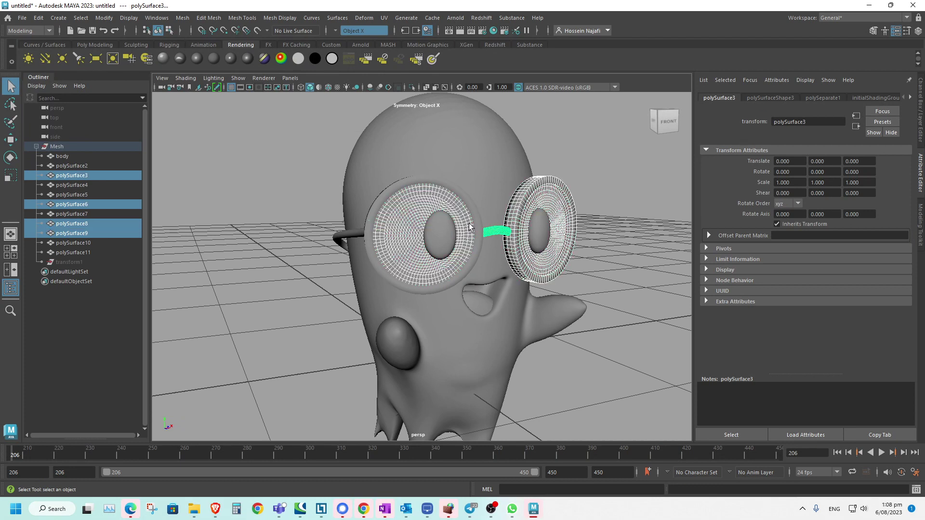
{"action": "left_click", "coordinate": [473, 221], "text": "shift"}
{"action": "left_click", "coordinate": [475, 221], "text": "shift"}
{"action": "left_click", "coordinate": [478, 218], "text": "shift"}
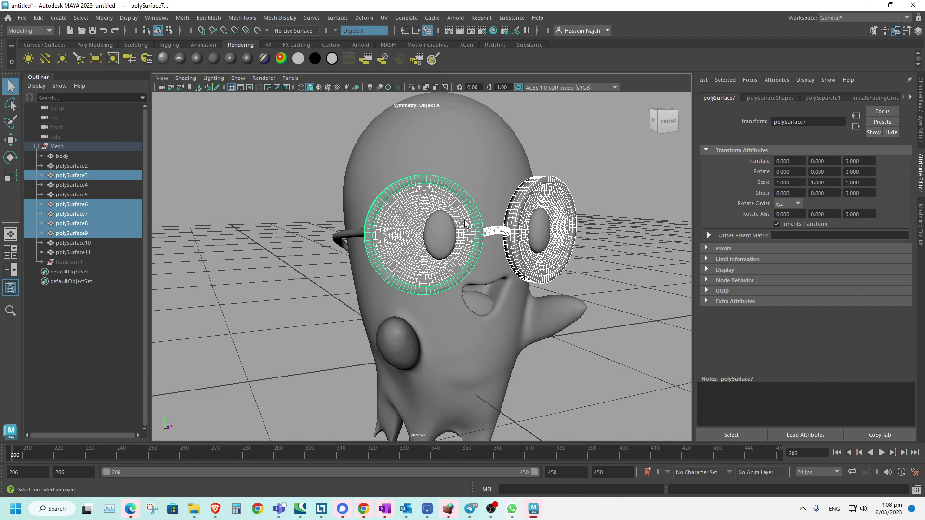
{"action": "left_click", "coordinate": [357, 232], "text": "shift"}
{"action": "left_click_drag", "start_coordinate": [574, 220], "coordinate": [523, 265], "text": "alt"}
{"action": "left_click", "coordinate": [520, 262], "text": "shift"}
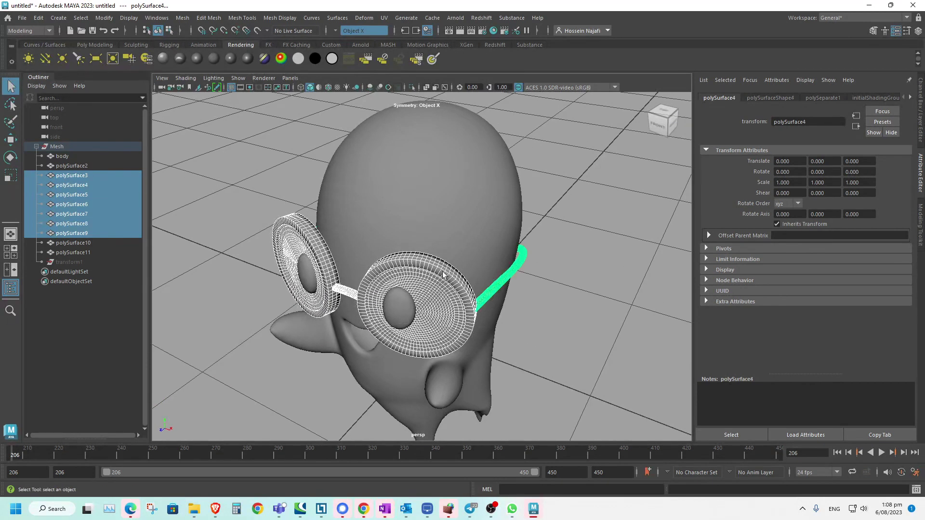
{"action": "key", "text": "ctrl+g"}
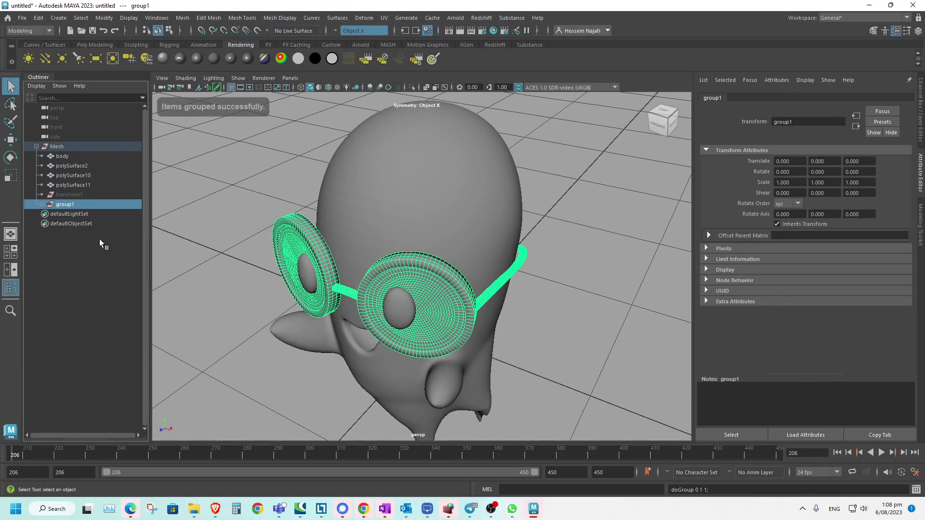
- Rename the glasses group as optics
{"action": "double_click", "coordinate": [71, 205]}
{"action": "type", "text": "e"}
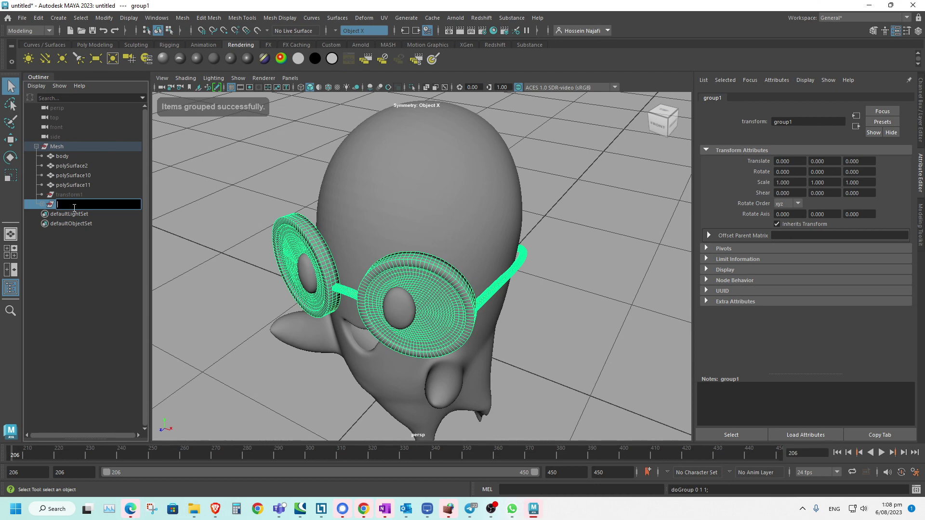
{"action": "type", "text": "optics"}
{"action": "key", "text": "Return"}
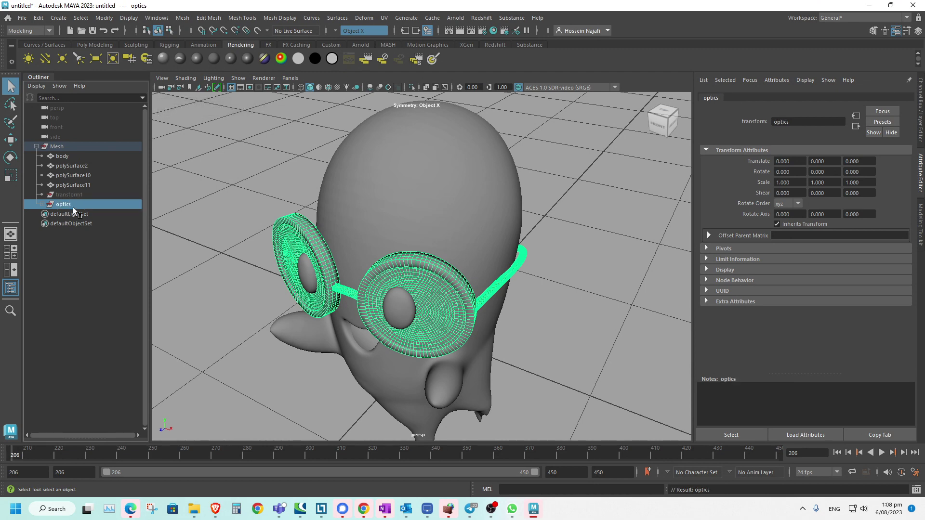
- Rename the piece inside the ghost's mouth as tongue
{"action": "left_click_drag", "start_coordinate": [350, 300], "coordinate": [395, 334], "text": "alt"}
{"action": "left_click", "coordinate": [396, 337]}
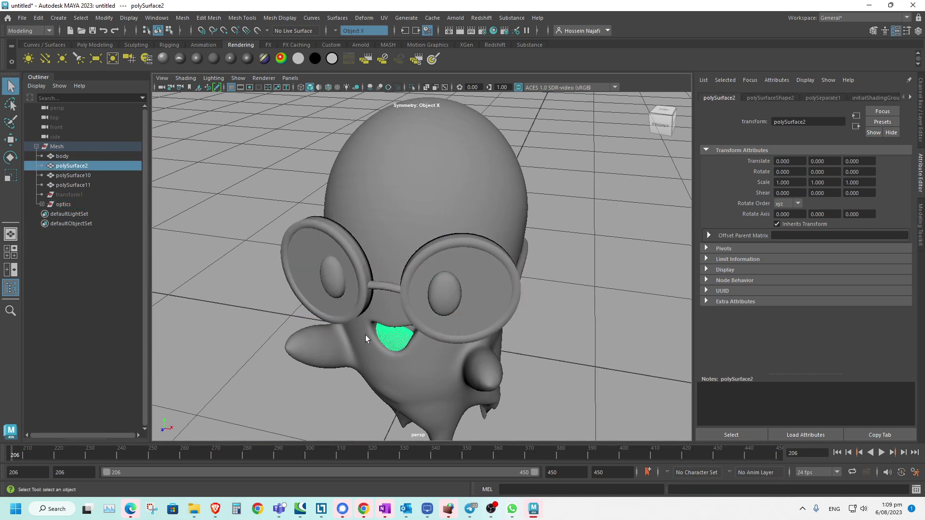
{"action": "double_click", "coordinate": [86, 166]}
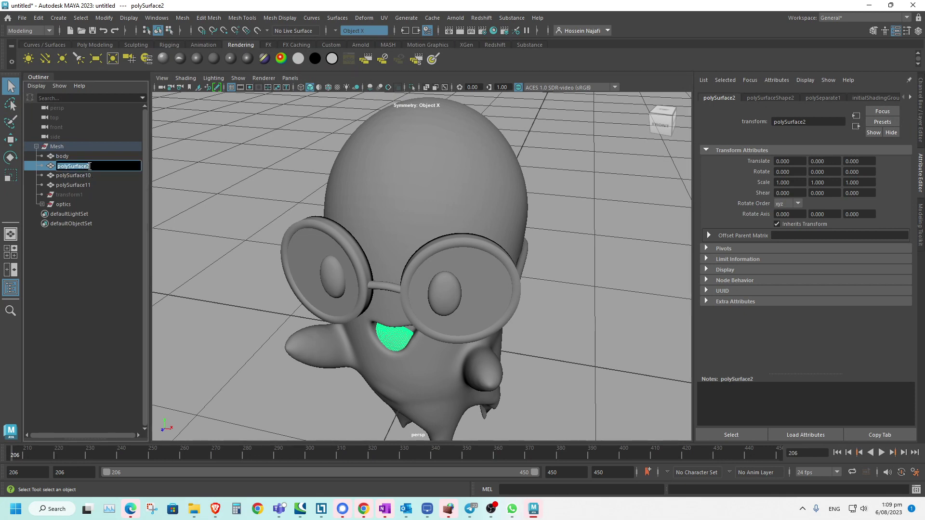
{"action": "type", "text": "tongue"}
{"action": "key", "text": "Return"}
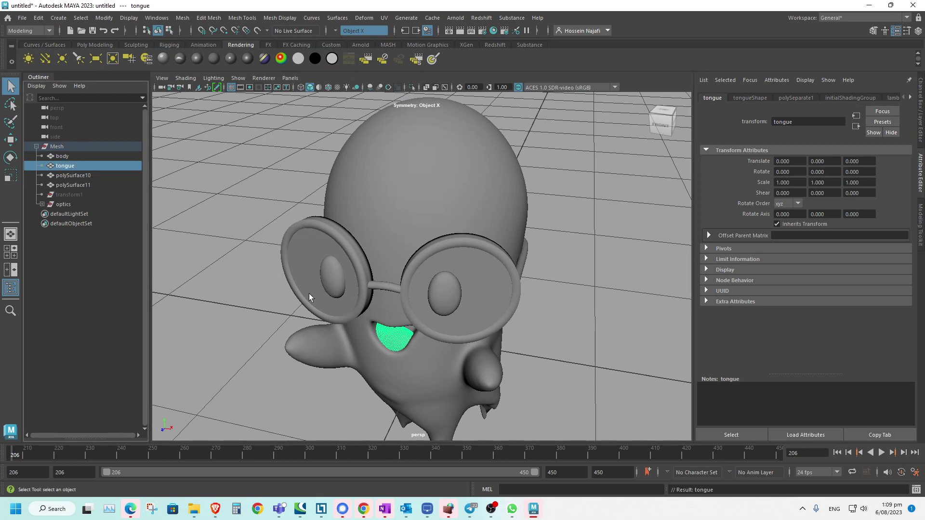
- Group the two pupil pieces, polySurface10 and polySurface11, and name the group eyes
{"action": "left_click", "coordinate": [93, 176]}
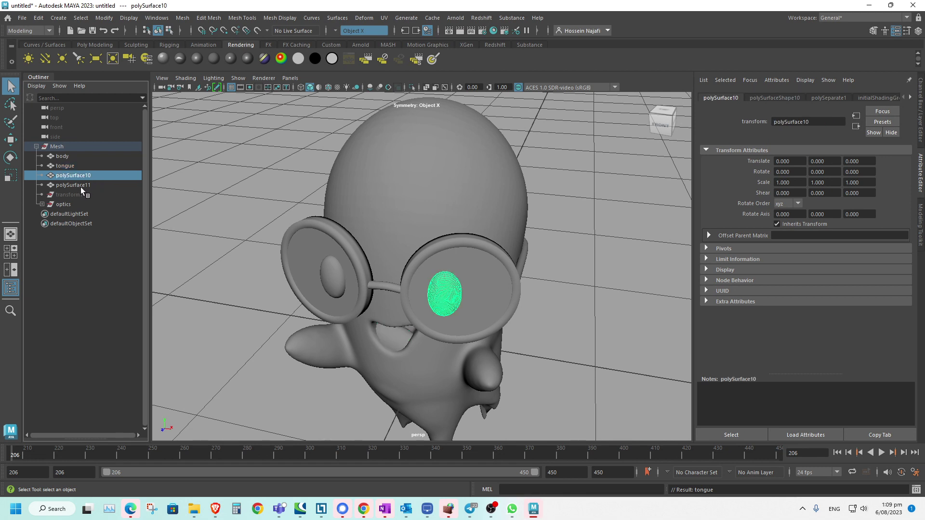
{"action": "left_click", "coordinate": [83, 186], "text": "ctrl"}
{"action": "key", "text": "ctrl+g"}
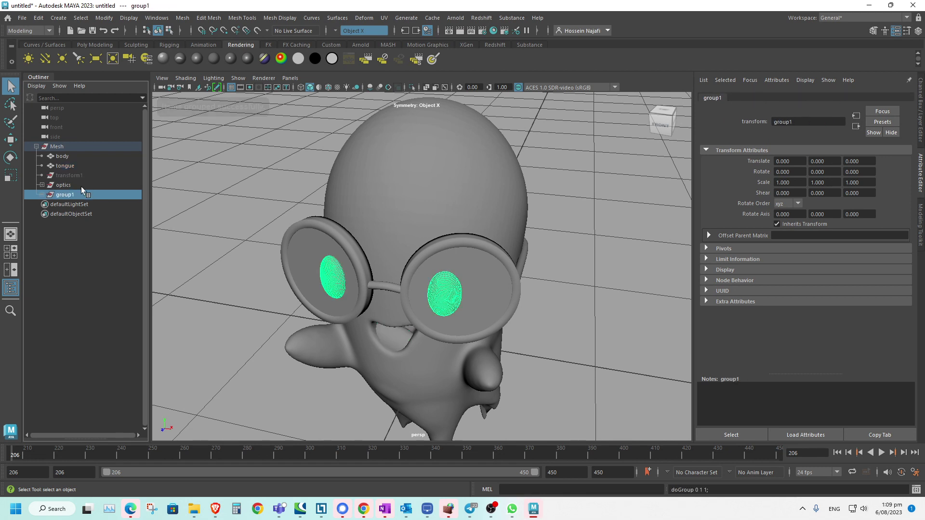
{"action": "double_click", "coordinate": [72, 194]}
{"action": "type", "text": "eyes"}
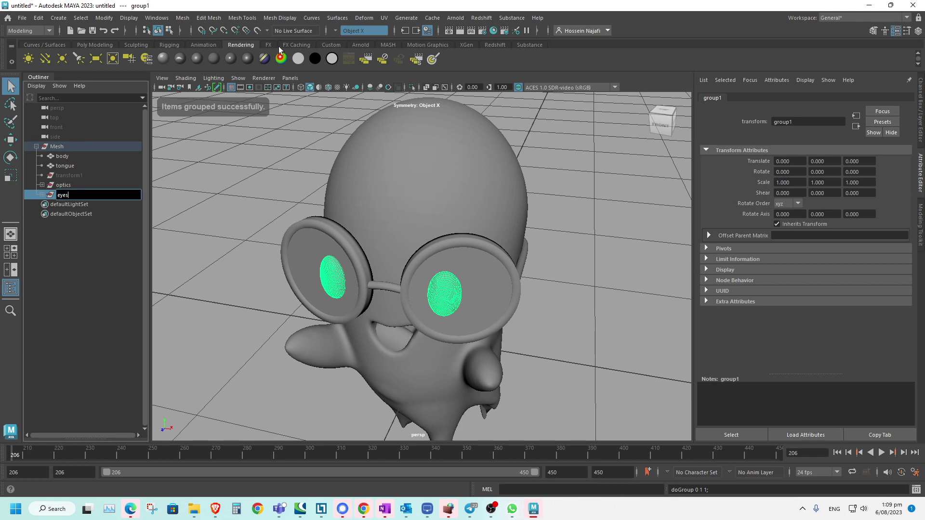
{"action": "key", "text": "Return"}
- Expand the optics and eyes groups and delete the construction history of all the character's pieces
{"action": "left_click_drag", "start_coordinate": [352, 200], "coordinate": [320, 239], "text": "alt"}
{"action": "left_click", "coordinate": [42, 185]}
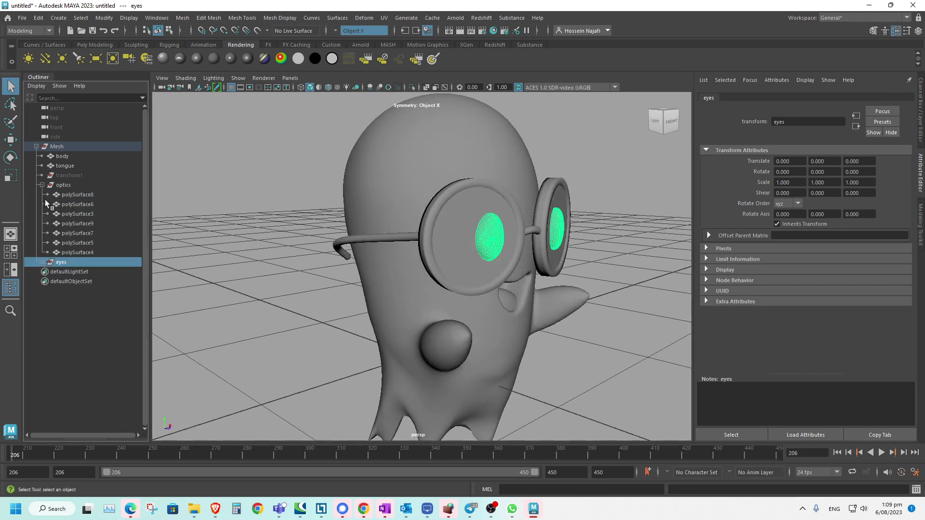
{"action": "left_click", "coordinate": [42, 262]}
{"action": "left_click_drag", "start_coordinate": [289, 106], "coordinate": [550, 439]}
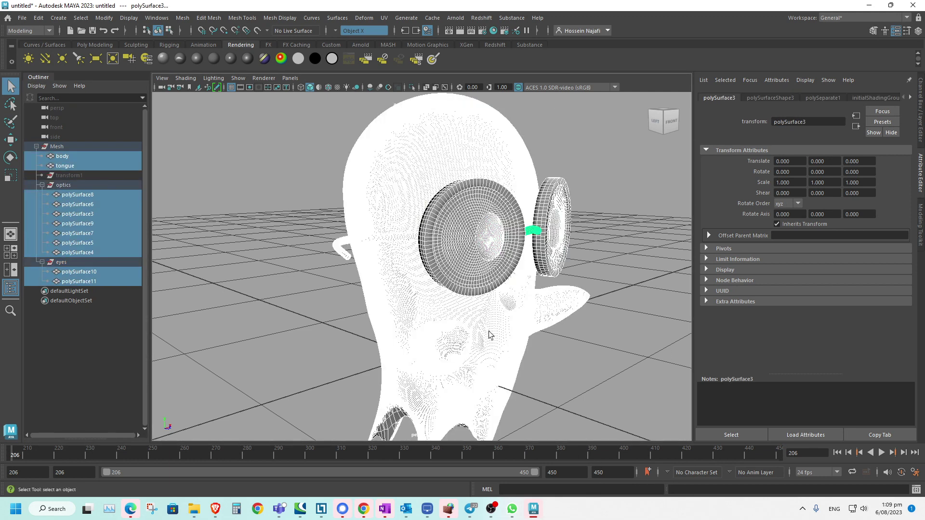
{"action": "key", "text": "alt+shift+d"}
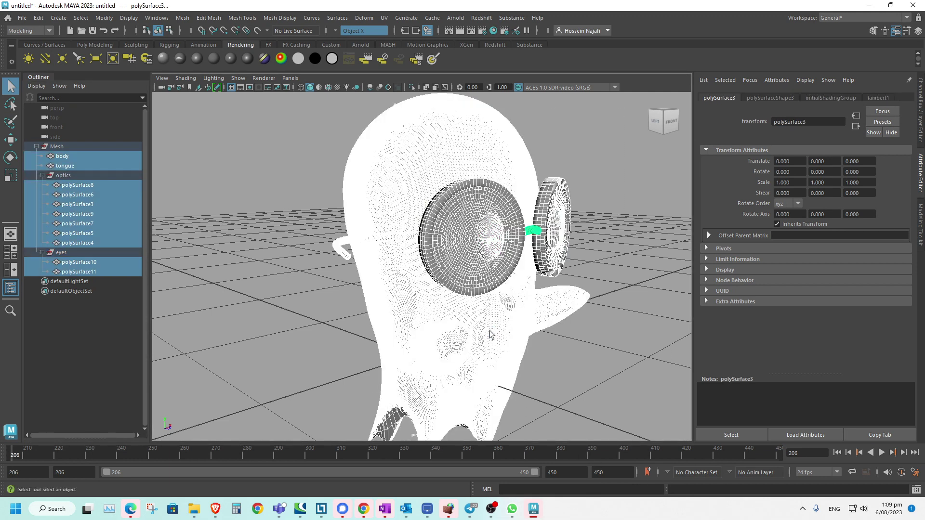
{"action": "left_click", "coordinate": [610, 241]}
- Run Cleanup on the body mesh with Nonmanifold geometry enabled, using the Normals and geometry option
{"action": "left_click", "coordinate": [366, 270]}
{"action": "left_click_drag", "start_coordinate": [325, 273], "coordinate": [241, 300], "text": "alt"}
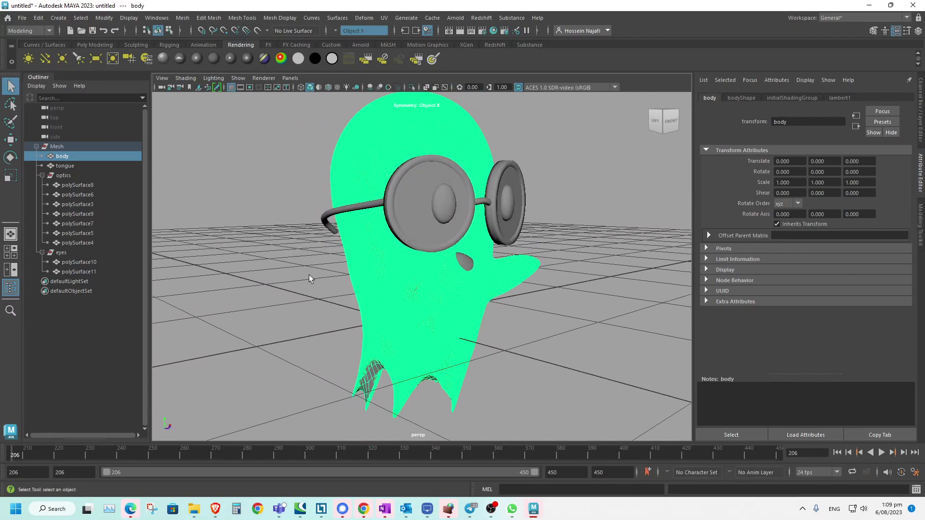
{"action": "right_click", "coordinate": [366, 174], "text": "shift"}
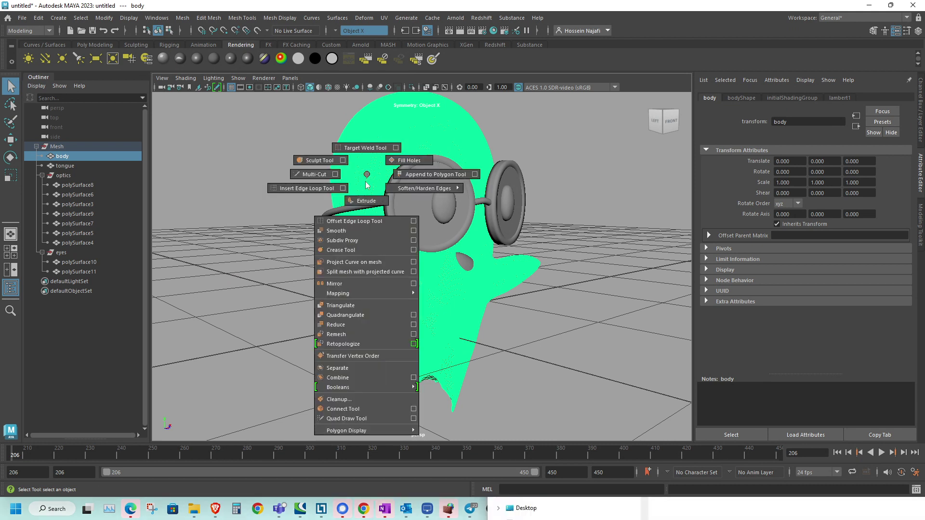
{"action": "left_click", "coordinate": [355, 400]}
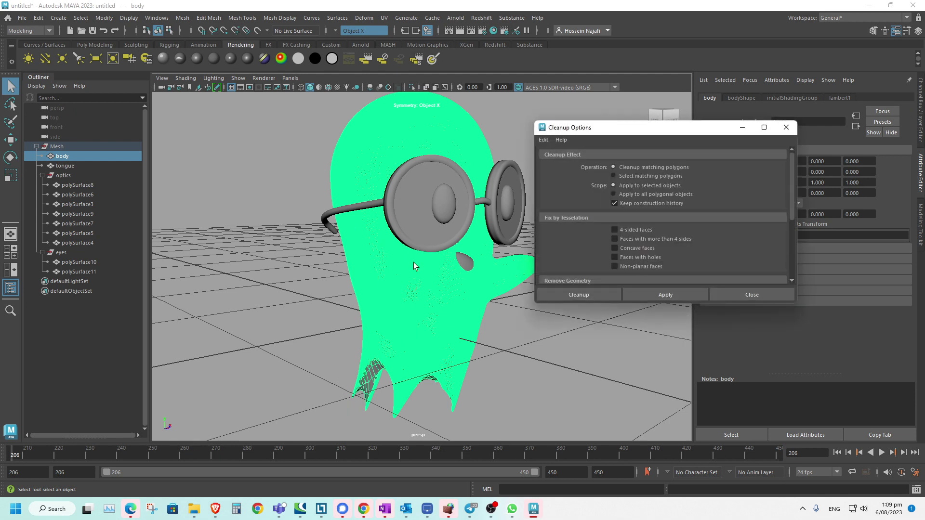
{"action": "scroll", "coordinate": [785, 199], "scroll_direction": "down", "scroll_amount": 3}
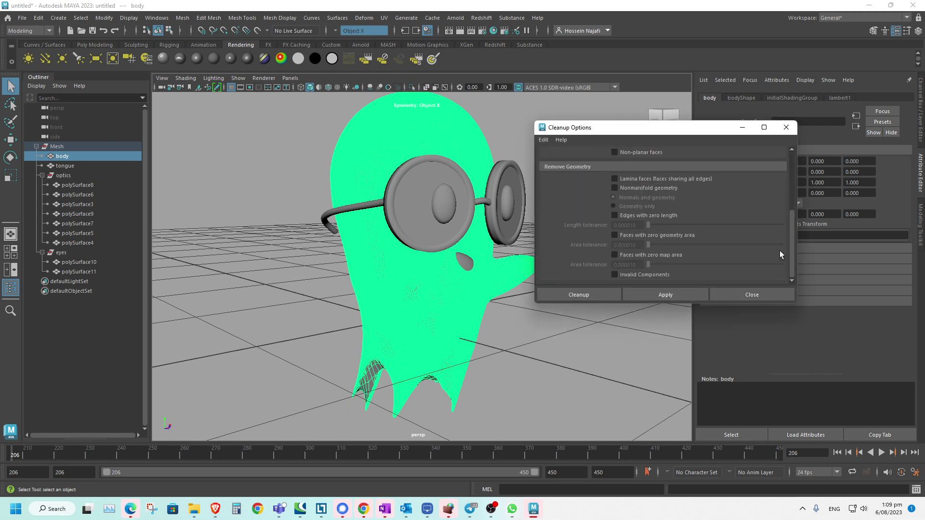
{"action": "left_click", "coordinate": [615, 218]}
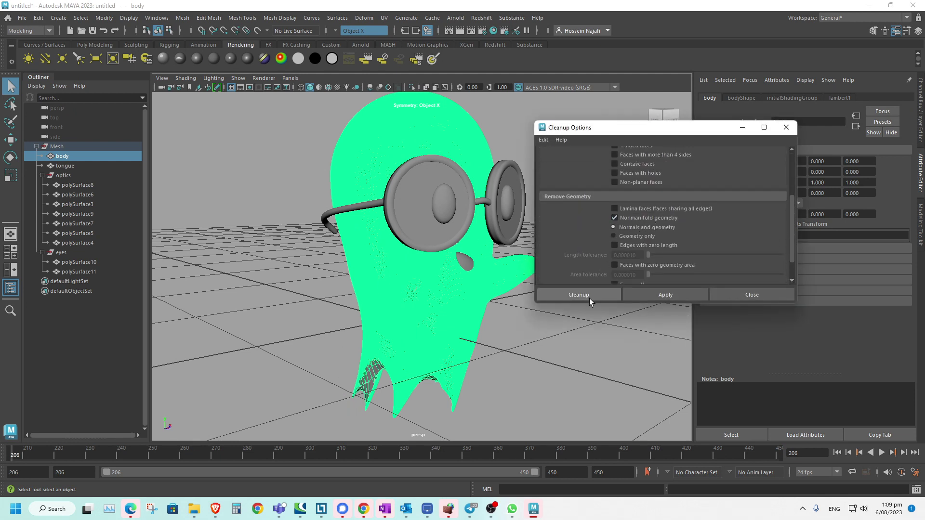
{"action": "left_click", "coordinate": [590, 297]}
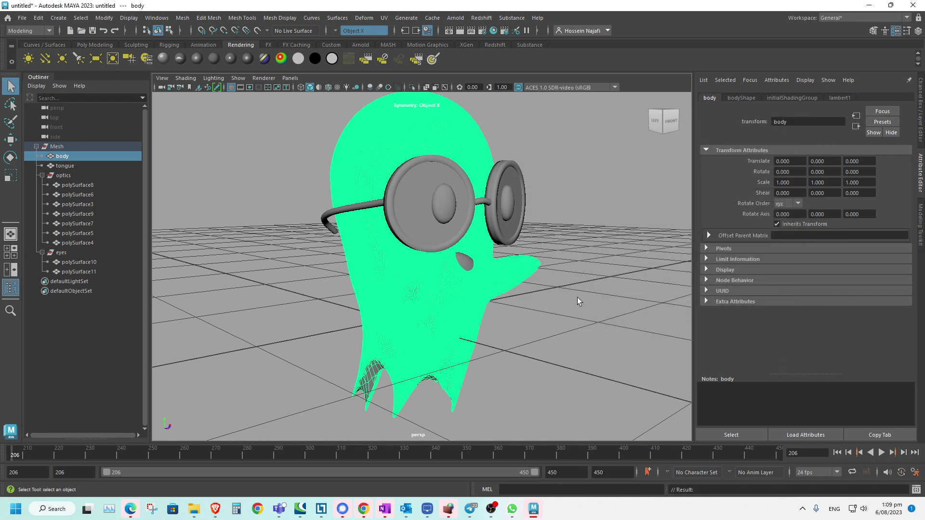
- Show the Channel Box and open the Retopologize options for the body mesh
{"action": "middle_click_drag", "start_coordinate": [533, 287], "coordinate": [500, 296], "text": "alt"}
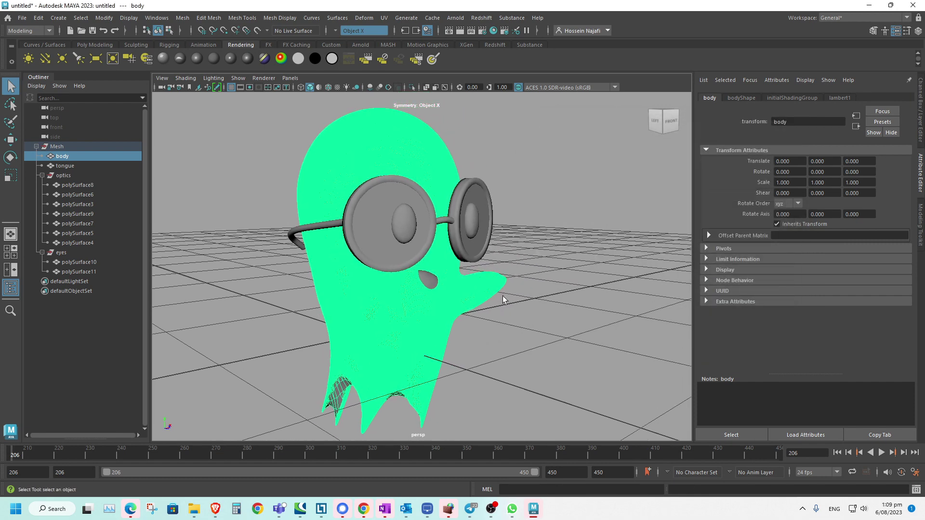
{"action": "left_click", "coordinate": [915, 133]}
{"action": "left_click_drag", "start_coordinate": [433, 214], "coordinate": [395, 253], "text": "alt"}
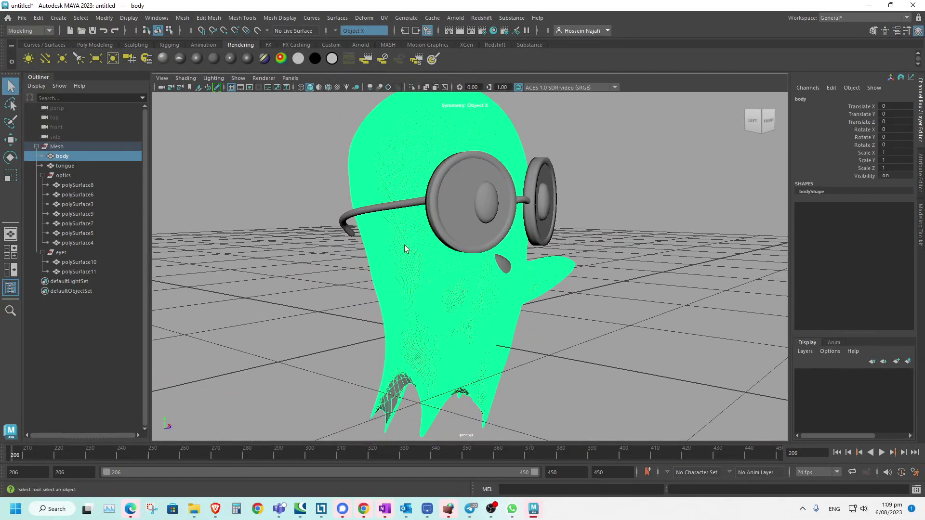
{"action": "right_click_drag", "start_coordinate": [405, 231], "coordinate": [451, 401], "text": "shift"}
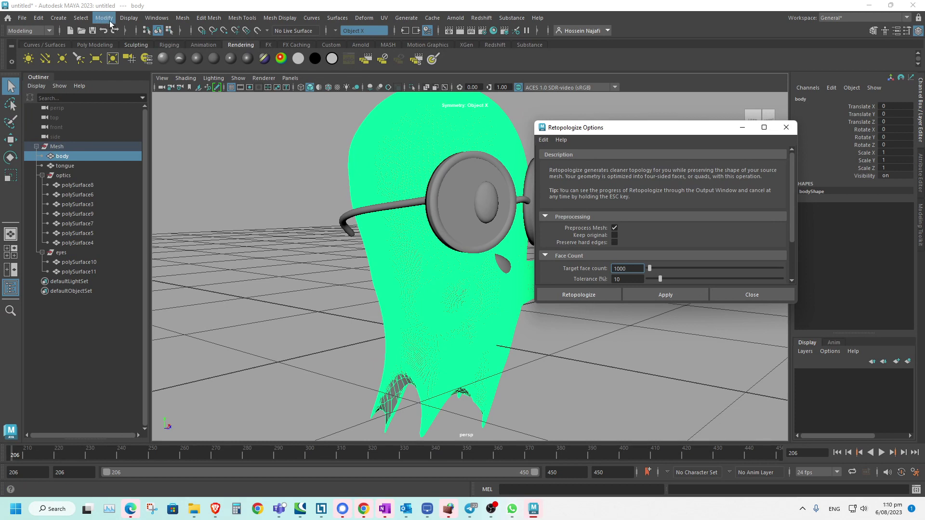
- Turn on the Poly Count heads-up display in the viewport
{"action": "left_click", "coordinate": [156, 20]}
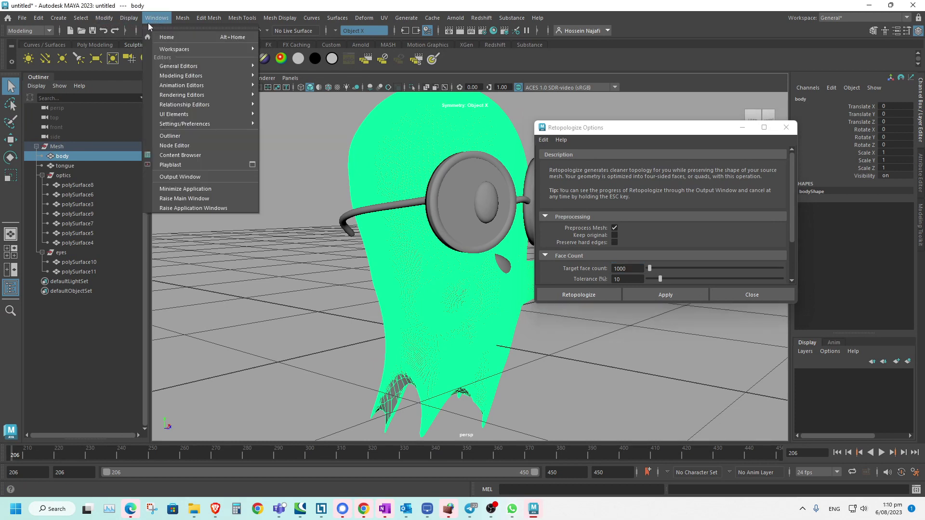
{"action": "mouse_move", "coordinate": [202, 99]}
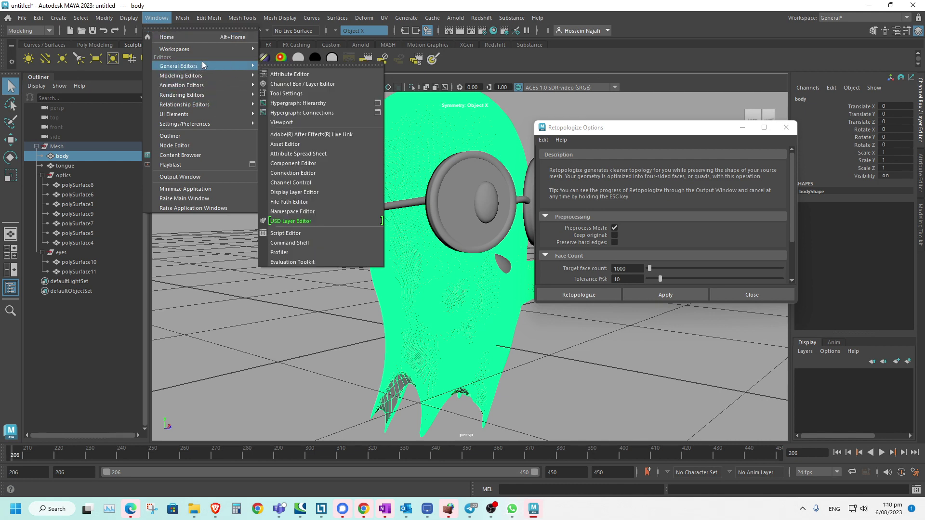
{"action": "mouse_move", "coordinate": [131, 19]}
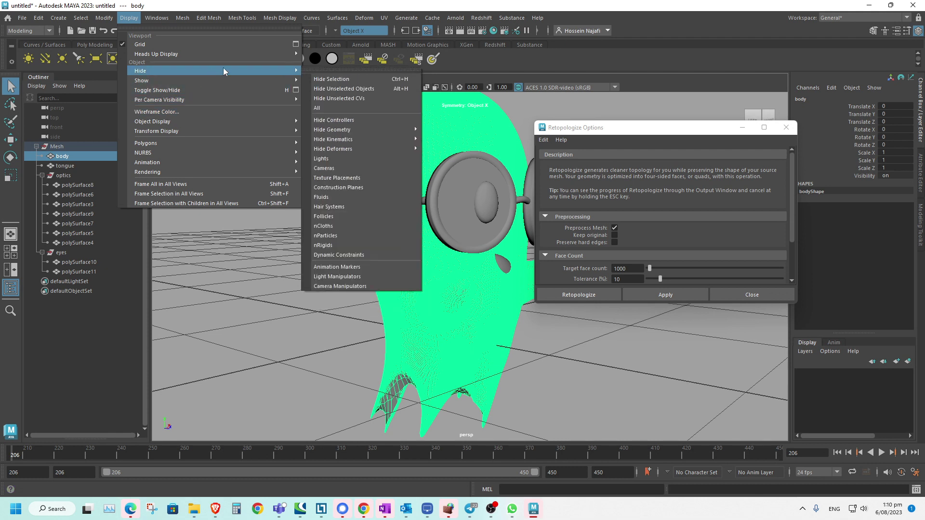
{"action": "mouse_move", "coordinate": [249, 55]}
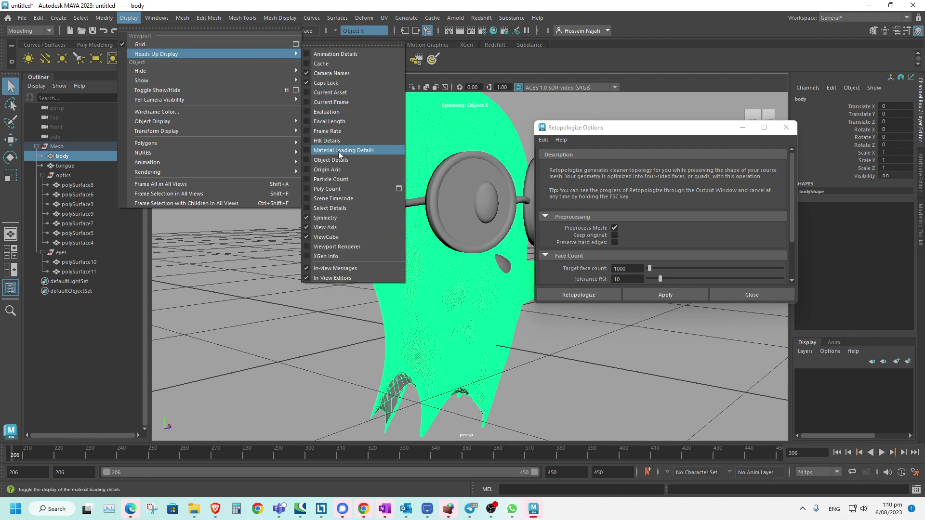
{"action": "left_click", "coordinate": [340, 190]}
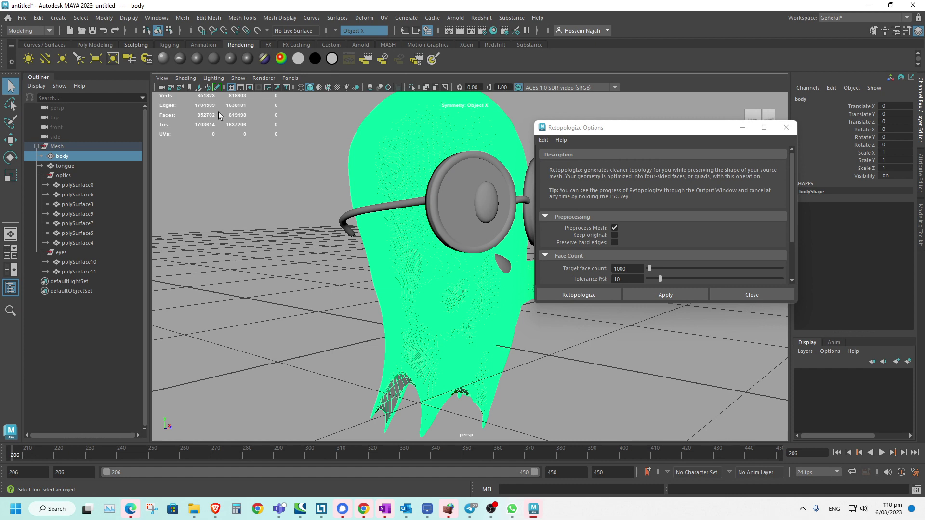
- Set the target face count to 50000 and retopologize the body mesh
{"action": "double_click", "coordinate": [622, 269]}
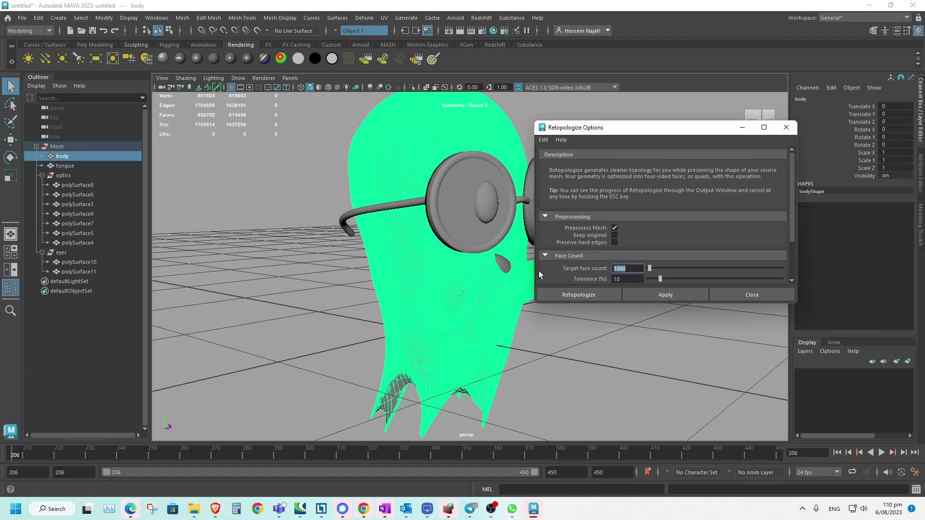
{"action": "type", "text": "50000"}
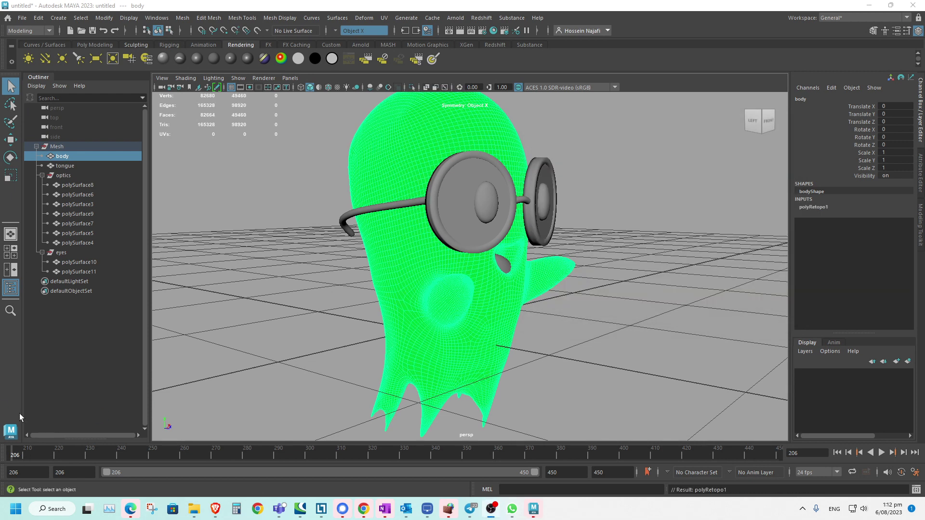
{"action": "mouse_move", "coordinate": [574, 349]}
{"action": "left_mouse_down", "text": "alt"}
{"action": "mouse_move", "coordinate": [595, 337]}
{"action": "mouse_move", "coordinate": [701, 328]}
{"action": "mouse_move", "coordinate": [628, 338]}
{"action": "mouse_move", "coordinate": [650, 289]}
{"action": "mouse_move", "coordinate": [668, 288]}
{"action": "mouse_move", "coordinate": [590, 330]}
{"action": "mouse_move", "coordinate": [548, 307]}
{"action": "mouse_move", "coordinate": [588, 343]}
{"action": "mouse_move", "coordinate": [588, 329]}
{"action": "mouse_move", "coordinate": [552, 324]}
{"action": "mouse_move", "coordinate": [569, 345]}
{"action": "left_mouse_up", "text": "alt"}
{"action": "middle_click_drag", "start_coordinate": [537, 197], "coordinate": [428, 171], "text": "alt"}
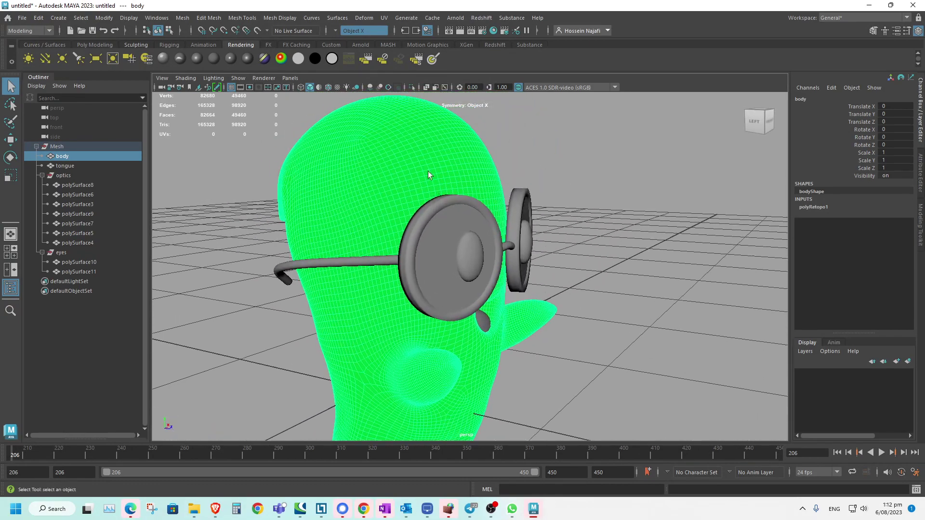
- Delete the construction history of the retopologized body and assign it a new Lambert material
{"action": "left_click_drag", "start_coordinate": [396, 161], "coordinate": [419, 132], "text": "alt"}
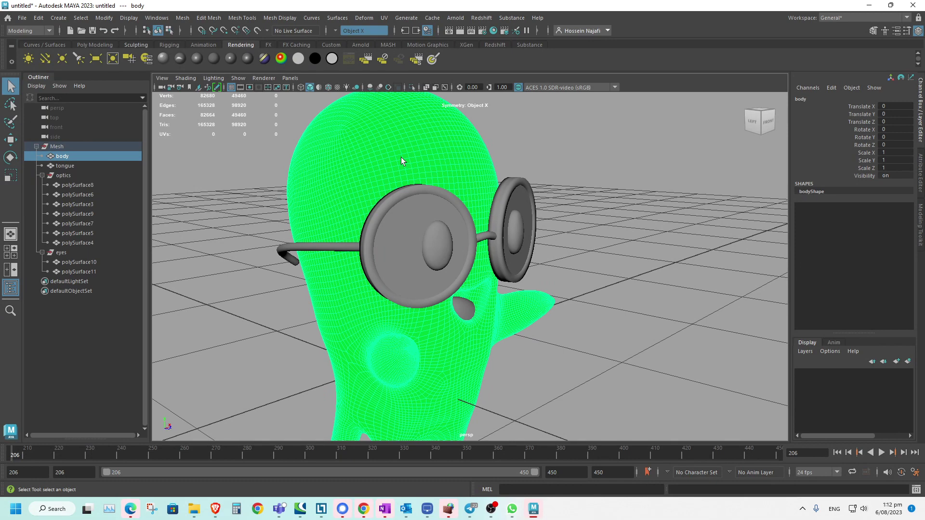
{"action": "left_click_drag", "start_coordinate": [403, 159], "coordinate": [306, 151], "text": "alt"}
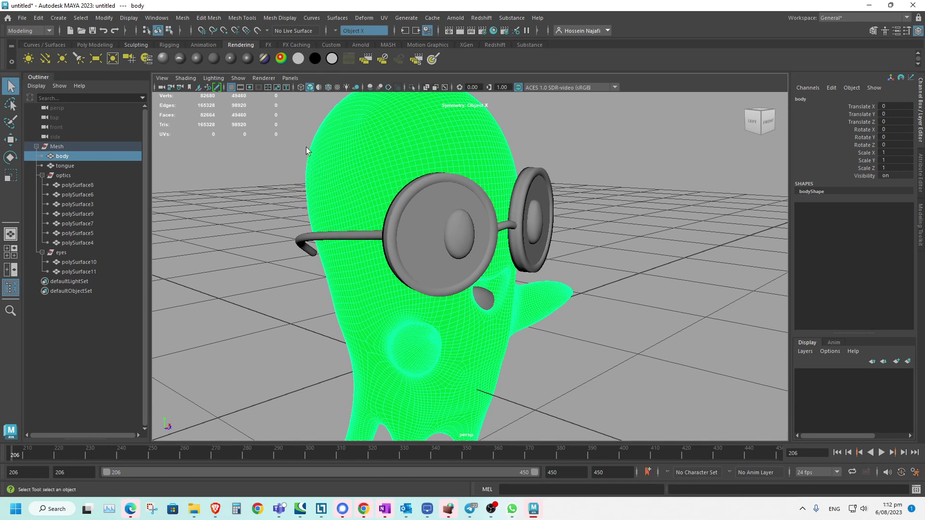
{"action": "left_click", "coordinate": [215, 61]}
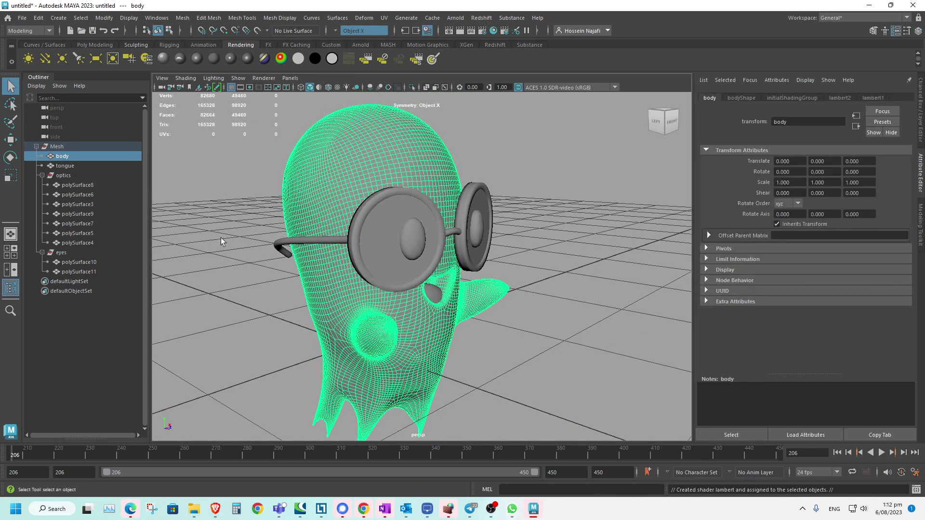
{"action": "left_click", "coordinate": [231, 285]}
{"action": "left_click_drag", "start_coordinate": [292, 309], "coordinate": [319, 317], "text": "alt"}
{"action": "left_click", "coordinate": [360, 305]}
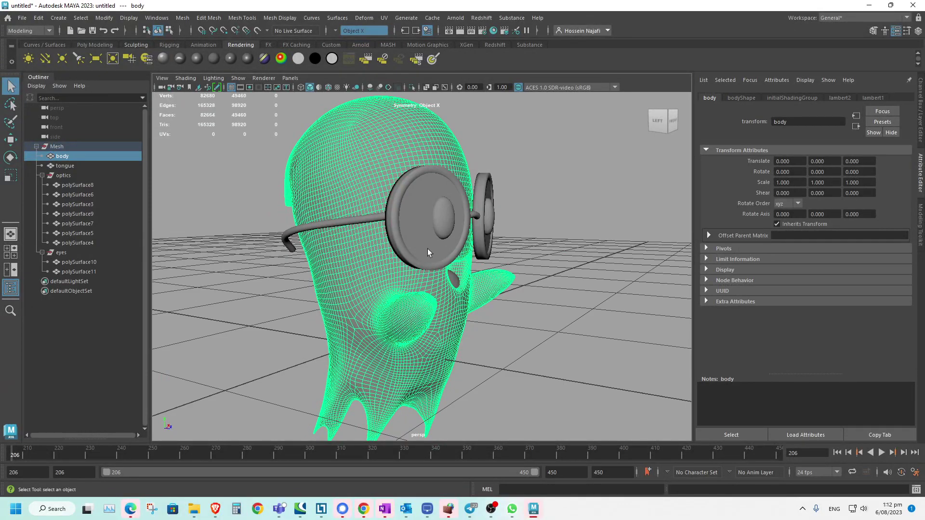
- Activate the Relax sculpting tool, resize its brush and relax the wireframe flow across the body's lower half
{"action": "left_click_drag", "start_coordinate": [479, 262], "coordinate": [446, 275], "text": "alt"}
{"action": "mouse_move", "coordinate": [447, 231]}
{"action": "right_mouse_down", "text": "shift"}
{"action": "mouse_move", "coordinate": [448, 277]}
{"action": "mouse_move", "coordinate": [407, 222]}
{"action": "right_mouse_up", "text": "shift"}
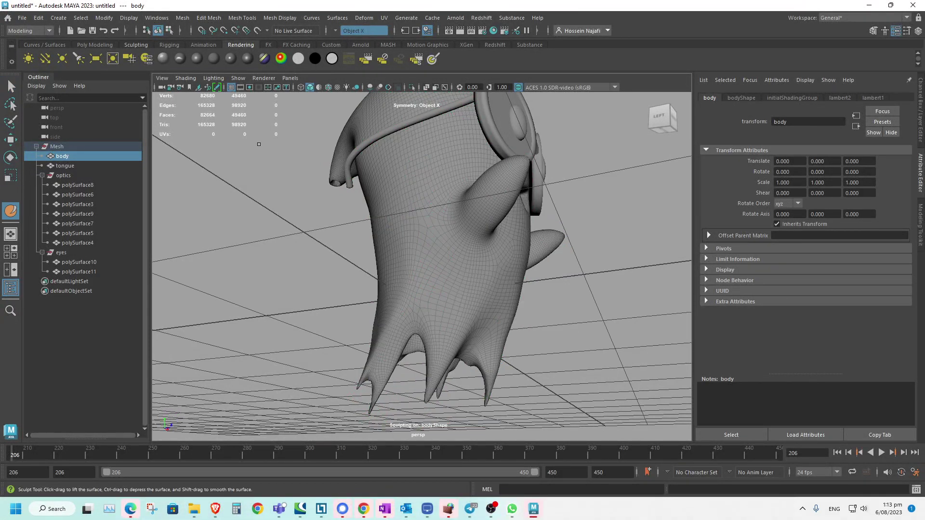
{"action": "left_click", "coordinate": [135, 45]}
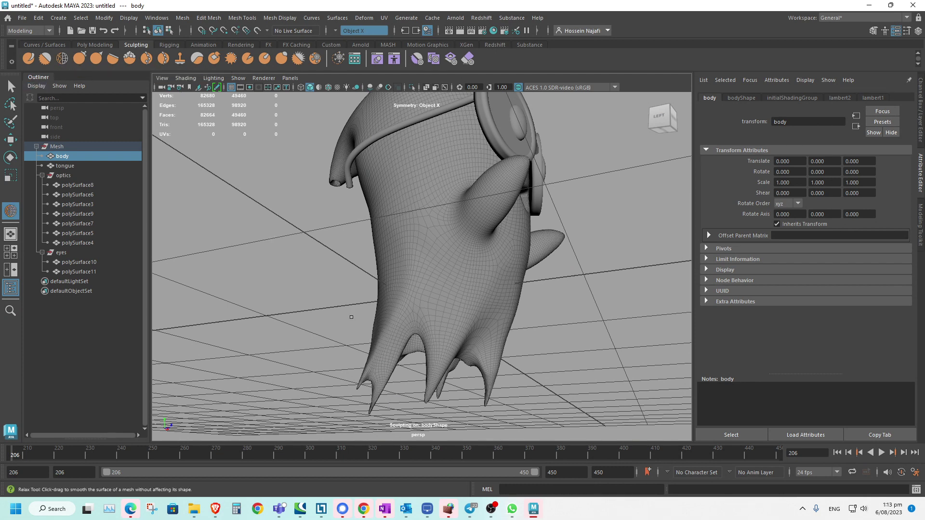
{"action": "mouse_move", "coordinate": [351, 317]}
{"action": "left_mouse_down", "text": "alt"}
{"action": "mouse_move", "coordinate": [429, 325]}
{"action": "mouse_move", "coordinate": [427, 311]}
{"action": "left_mouse_up", "text": "alt"}
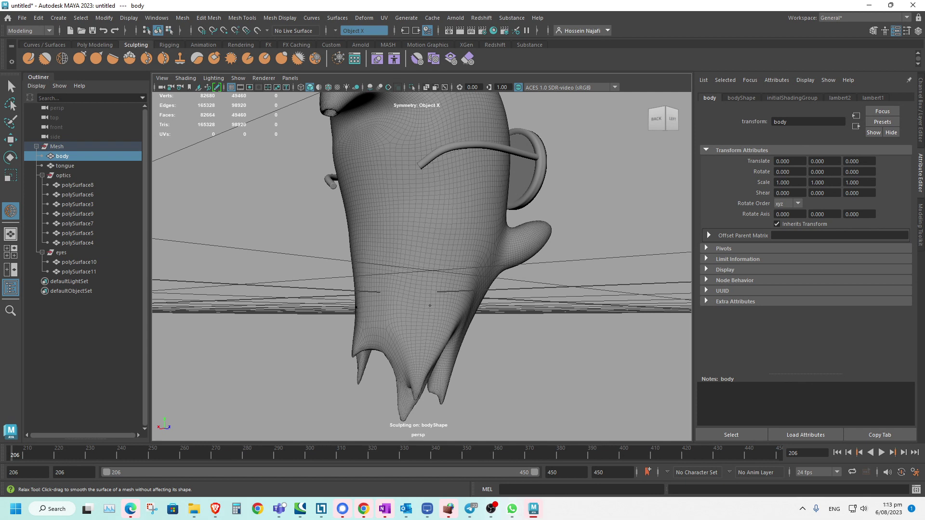
{"action": "key", "text": "b"}
{"action": "mouse_move", "coordinate": [424, 308]}
{"action": "left_mouse_down"}
{"action": "mouse_move", "coordinate": [528, 309]}
{"action": "mouse_move", "coordinate": [519, 309]}
{"action": "left_mouse_up"}
{"action": "mouse_move", "coordinate": [392, 330]}
{"action": "left_mouse_down", "text": "alt"}
{"action": "mouse_move", "coordinate": [440, 326]}
{"action": "mouse_move", "coordinate": [368, 324]}
{"action": "left_mouse_up", "text": "alt"}
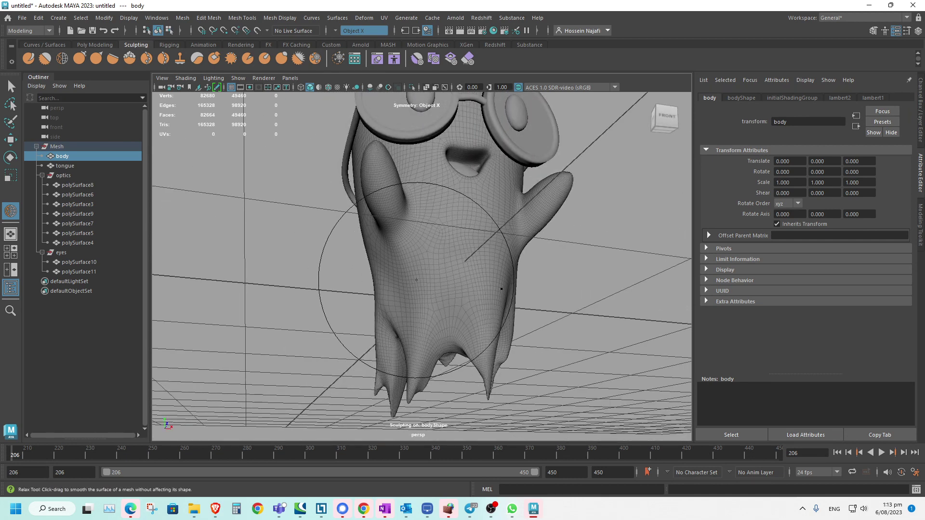
{"action": "key", "text": "shift"}
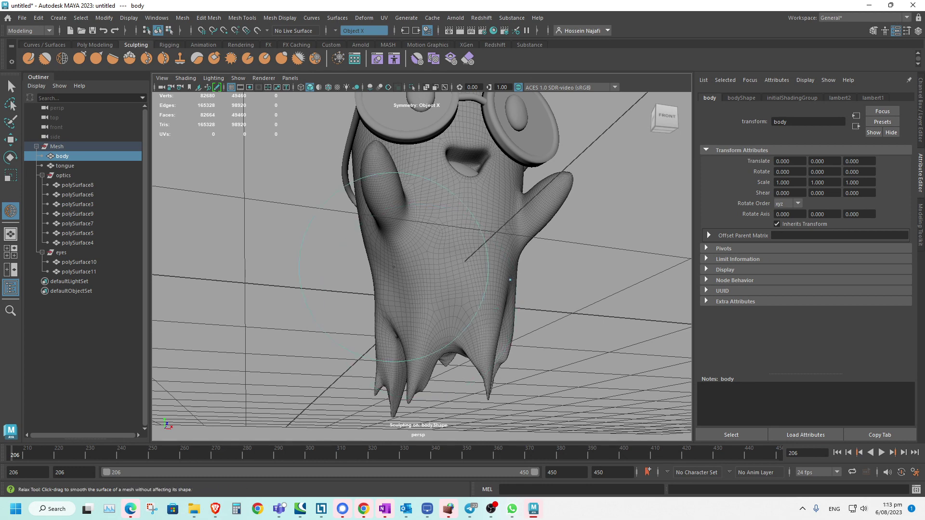
- Relax the body's topology up close around the pointed hem and the gaps between its tips
{"action": "right_click_drag", "start_coordinate": [415, 285], "coordinate": [482, 317], "text": "alt"}
{"action": "left_click_drag", "start_coordinate": [398, 322], "coordinate": [382, 342], "text": "alt"}
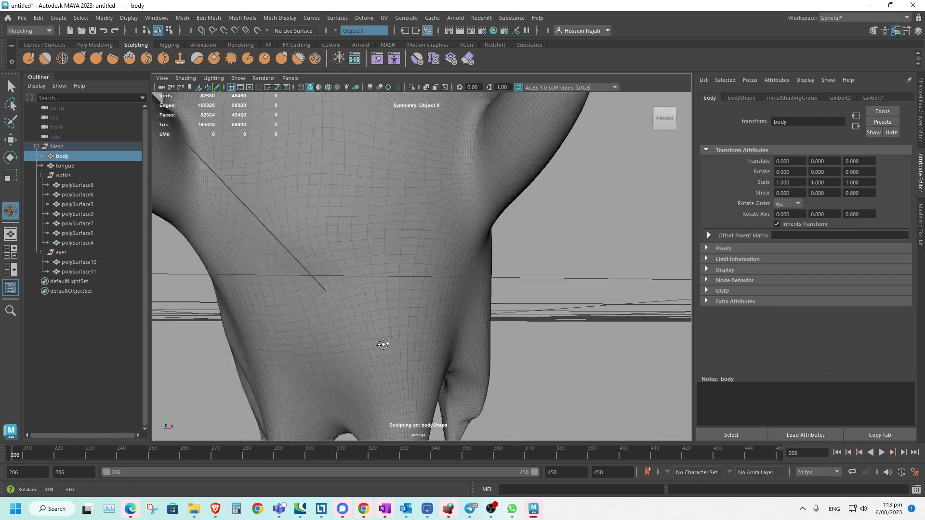
{"action": "middle_click_drag", "start_coordinate": [382, 343], "coordinate": [430, 266], "text": "alt"}
{"action": "left_click_drag", "start_coordinate": [424, 311], "coordinate": [379, 283], "text": "alt"}
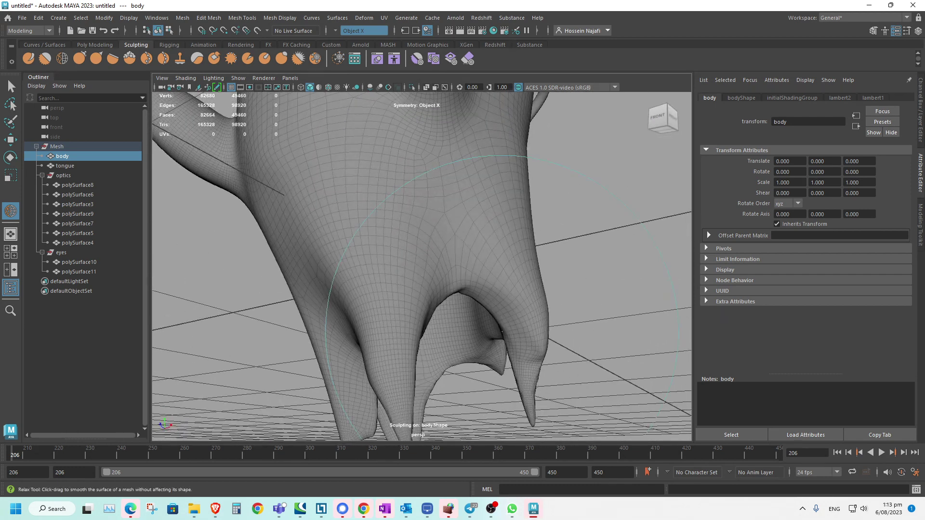
{"action": "key", "text": "shift"}
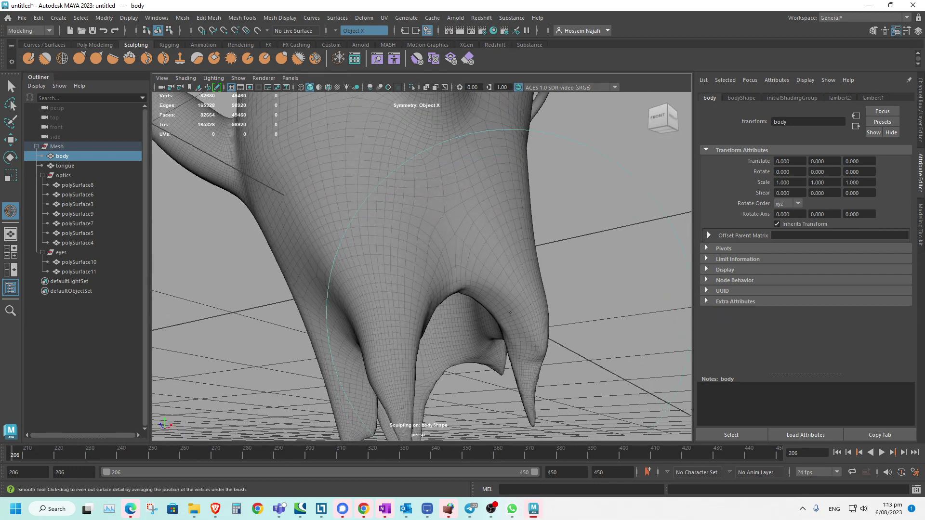
- Check the Relax tool's brush settings, including its strength, symmetry and constraint, and close them
{"action": "right_click_drag", "start_coordinate": [441, 223], "coordinate": [227, 205], "text": "alt"}
{"action": "middle_click_drag", "start_coordinate": [396, 240], "coordinate": [402, 306], "text": "alt"}
{"action": "mouse_move", "coordinate": [402, 306]}
{"action": "right_mouse_down", "text": "alt"}
{"action": "mouse_move", "coordinate": [244, 278]}
{"action": "mouse_move", "coordinate": [471, 322]}
{"action": "mouse_move", "coordinate": [457, 321]}
{"action": "right_mouse_up", "text": "alt"}
{"action": "key", "text": "m"}
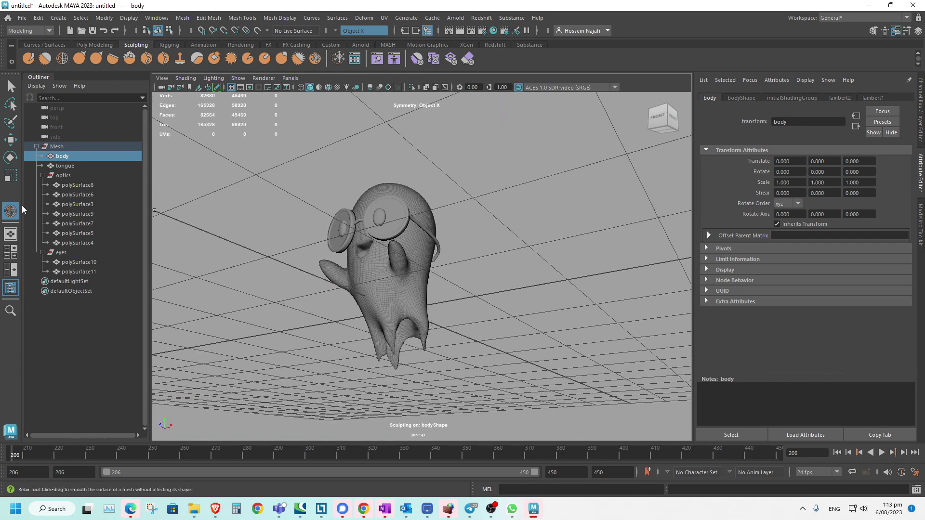
{"action": "double_click", "coordinate": [11, 214]}
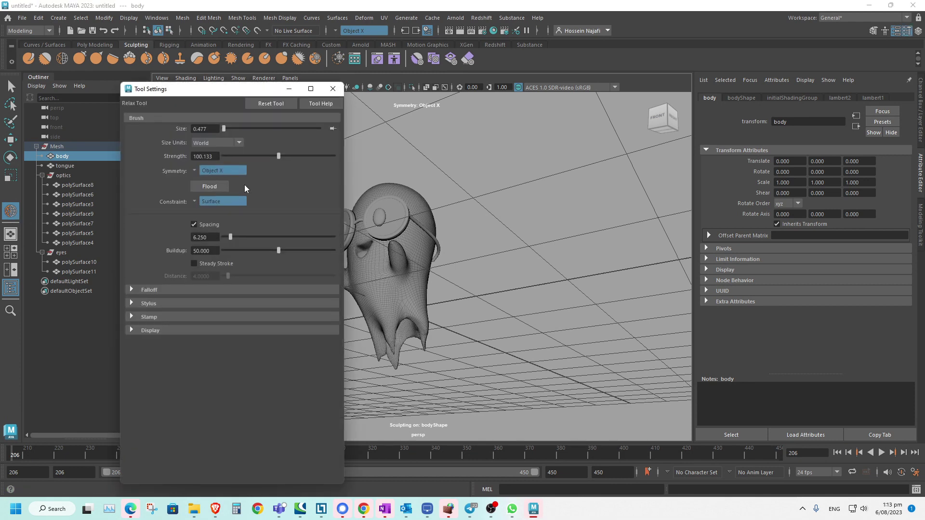
{"action": "left_click", "coordinate": [332, 89]}
- Switch to the Smooth sculpting tool and examine the body surface from the arms down to the pointed hem
{"action": "left_click", "coordinate": [45, 58]}
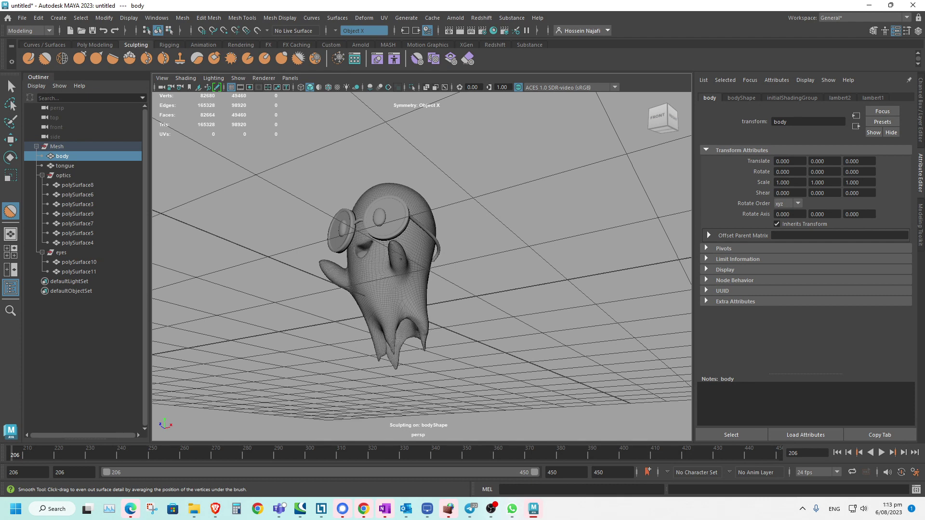
{"action": "scroll", "coordinate": [375, 283], "scroll_direction": "up", "scroll_amount": 8}
{"action": "middle_click_drag", "start_coordinate": [415, 297], "coordinate": [496, 281], "text": "alt"}
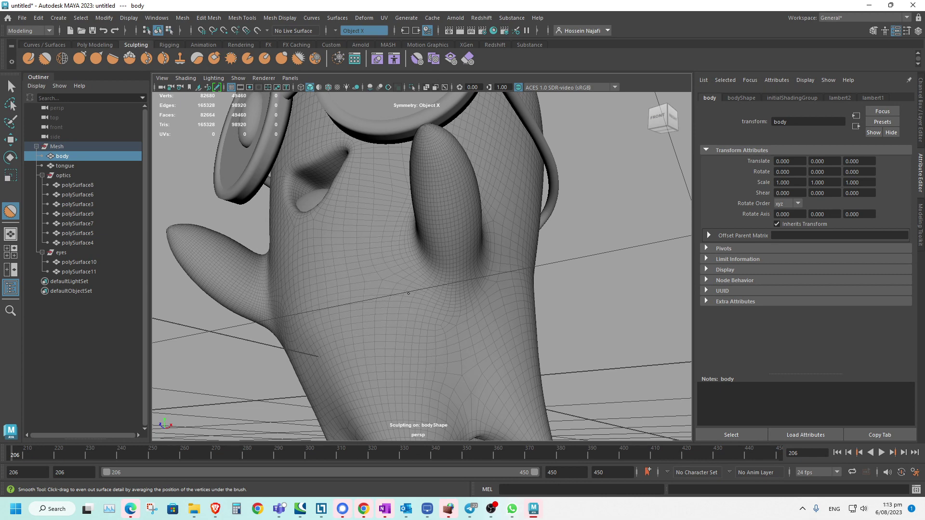
{"action": "middle_click_drag", "start_coordinate": [417, 303], "coordinate": [425, 284], "text": "alt"}
{"action": "right_click_drag", "start_coordinate": [426, 285], "coordinate": [407, 284], "text": "alt"}
{"action": "middle_click_drag", "start_coordinate": [407, 285], "coordinate": [422, 268], "text": "alt"}
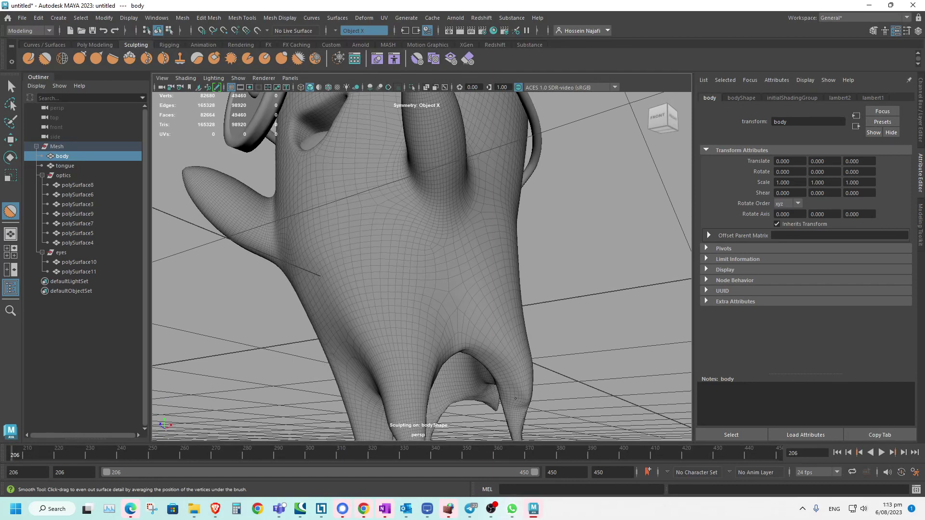
{"action": "left_click_drag", "start_coordinate": [515, 398], "coordinate": [509, 354], "text": "alt"}
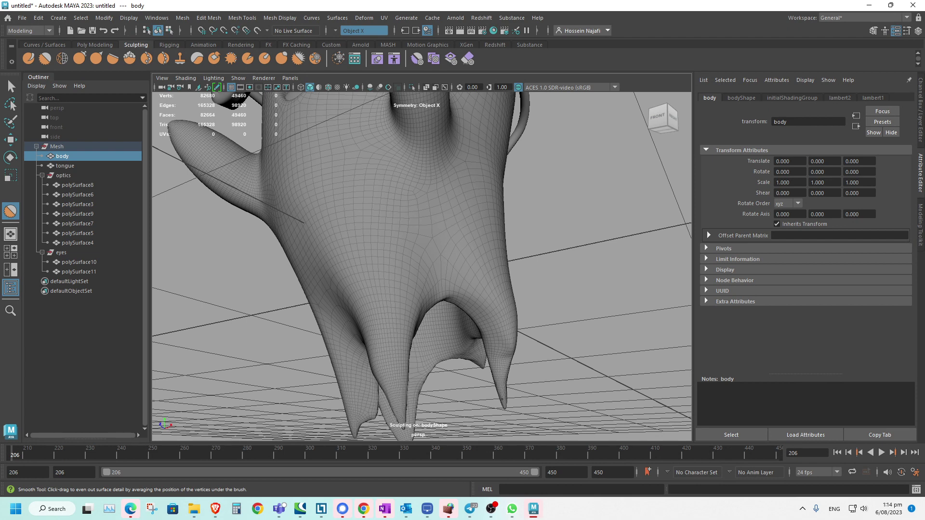
{"action": "middle_click_drag", "start_coordinate": [440, 384], "coordinate": [523, 334], "text": "alt"}
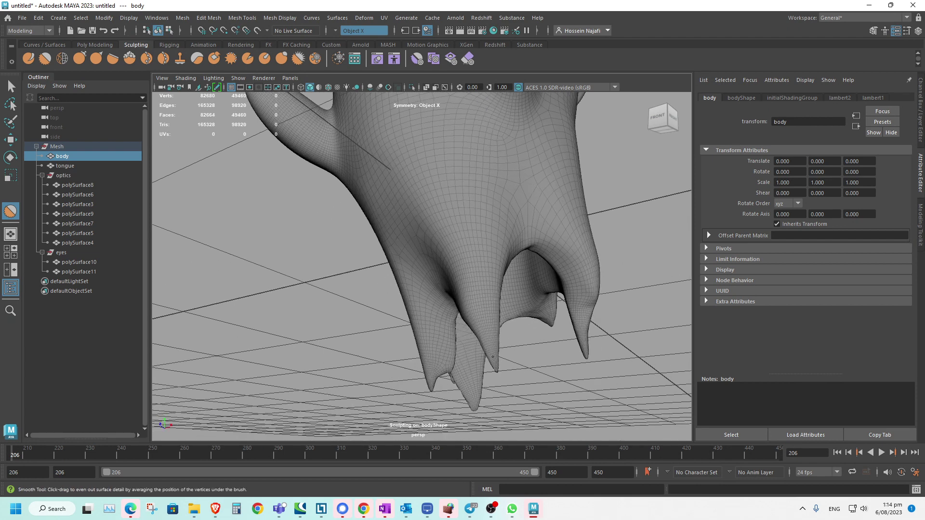
{"action": "mouse_move", "coordinate": [425, 378]}
{"action": "left_mouse_down", "text": "alt"}
{"action": "mouse_move", "coordinate": [463, 368]}
{"action": "mouse_move", "coordinate": [424, 378]}
{"action": "mouse_move", "coordinate": [442, 361]}
{"action": "left_mouse_up", "text": "alt"}
- Switch to the Grab sculpting tool and make a slight pull on the side of the body below the raised arm
{"action": "left_click", "coordinate": [80, 59]}
{"action": "mouse_move", "coordinate": [363, 359]}
{"action": "left_mouse_down", "text": "alt"}
{"action": "mouse_move", "coordinate": [504, 368]}
{"action": "mouse_move", "coordinate": [388, 299]}
{"action": "mouse_move", "coordinate": [470, 294]}
{"action": "left_mouse_up", "text": "alt"}
{"action": "scroll", "coordinate": [389, 299], "scroll_direction": "down", "scroll_amount": 4}
{"action": "left_click_drag", "start_coordinate": [507, 264], "coordinate": [513, 266]}
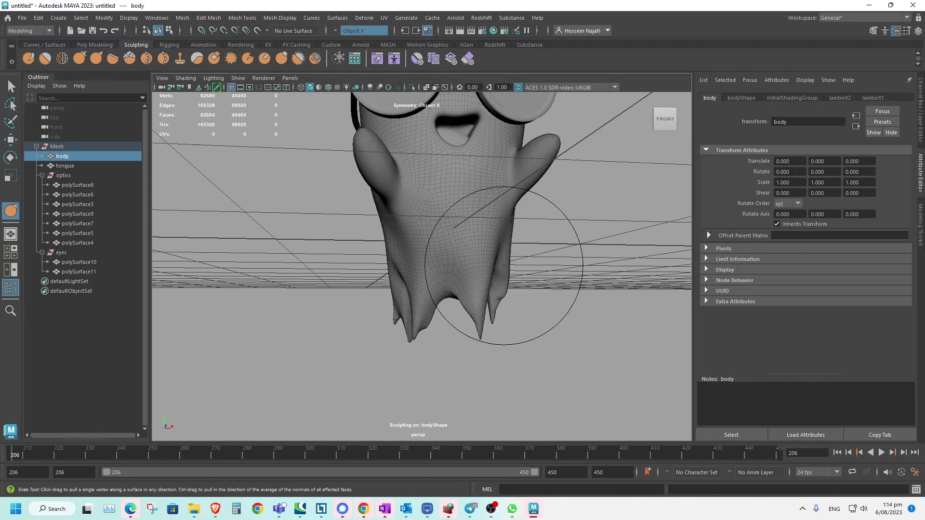
{"action": "key", "text": "Delete"}
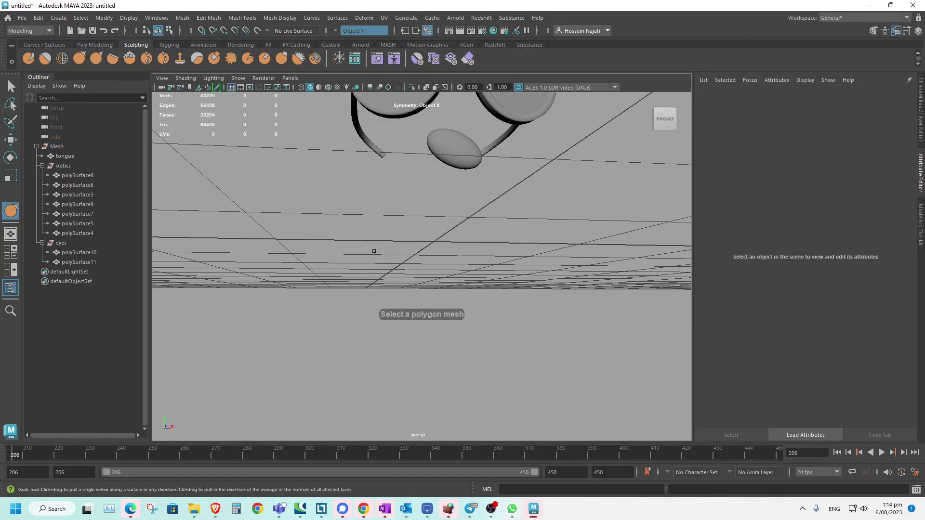
{"action": "left_click_drag", "start_coordinate": [374, 252], "coordinate": [340, 347], "text": "alt"}
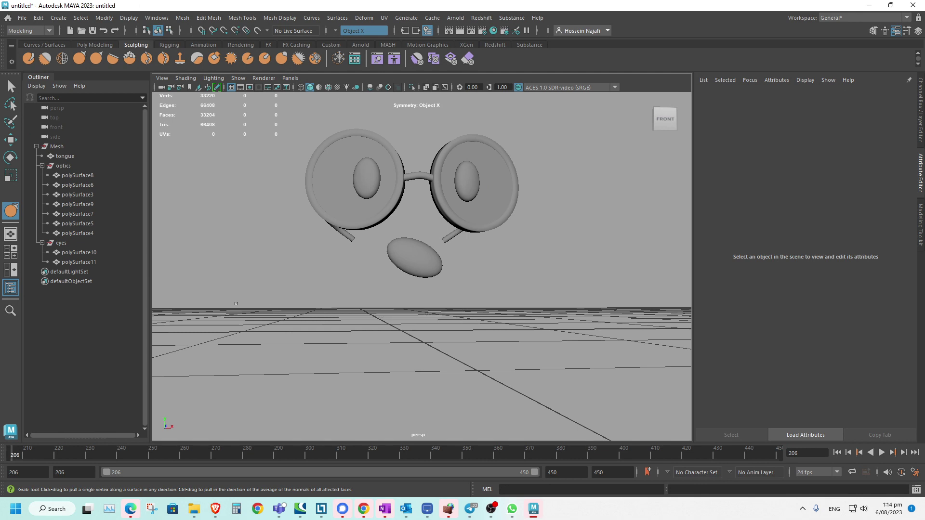
{"action": "key", "text": "ctrl+z"}
- Resize the Grab brush and adjust the shape of the body's lower front and hem with short pulls
{"action": "left_click_drag", "start_coordinate": [270, 301], "coordinate": [476, 403], "text": "alt"}
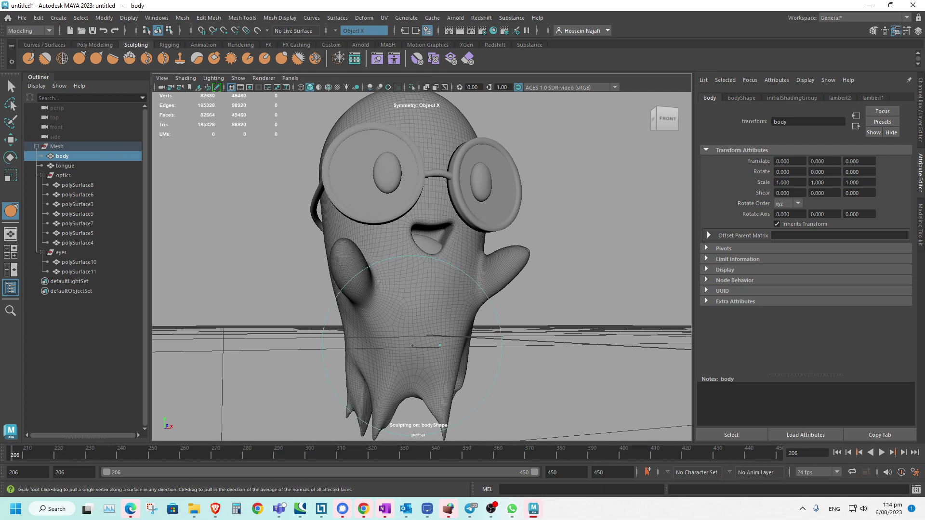
{"action": "key", "text": "b"}
{"action": "mouse_move", "coordinate": [403, 346]}
{"action": "left_mouse_down"}
{"action": "mouse_move", "coordinate": [478, 344]}
{"action": "mouse_move", "coordinate": [453, 342]}
{"action": "left_mouse_up"}
{"action": "left_click_drag", "start_coordinate": [448, 385], "coordinate": [460, 379]}
{"action": "mouse_move", "coordinate": [378, 378]}
{"action": "left_mouse_down"}
{"action": "mouse_move", "coordinate": [358, 357]}
{"action": "mouse_move", "coordinate": [373, 362]}
{"action": "mouse_move", "coordinate": [380, 352]}
{"action": "mouse_move", "coordinate": [362, 359]}
{"action": "mouse_move", "coordinate": [464, 399]}
{"action": "mouse_move", "coordinate": [427, 352]}
{"action": "mouse_move", "coordinate": [410, 375]}
{"action": "mouse_move", "coordinate": [408, 364]}
{"action": "left_mouse_up"}
{"action": "right_click_drag", "start_coordinate": [408, 364], "coordinate": [464, 365], "text": "alt"}
{"action": "middle_click_drag", "start_coordinate": [411, 356], "coordinate": [432, 358], "text": "alt"}
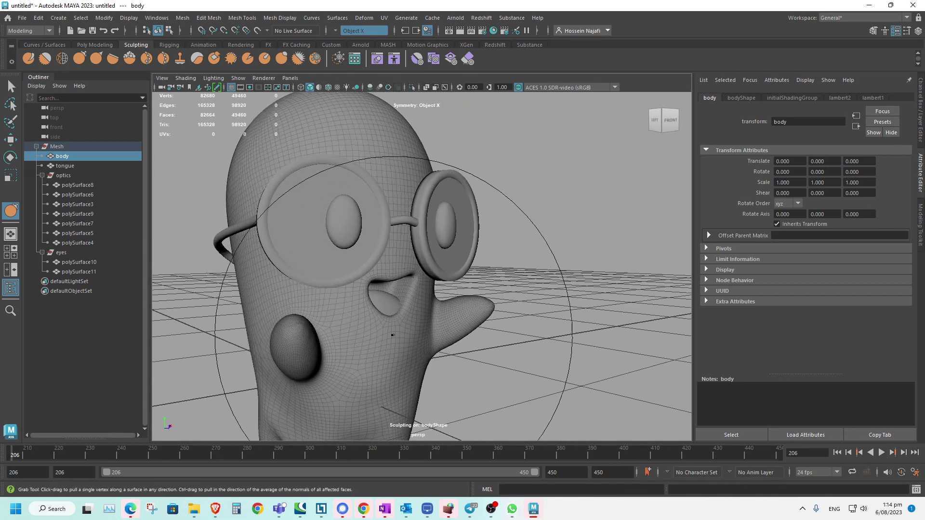
- Leave the Grab sculpting tool and return to the Select tool
{"action": "key", "text": "q"}
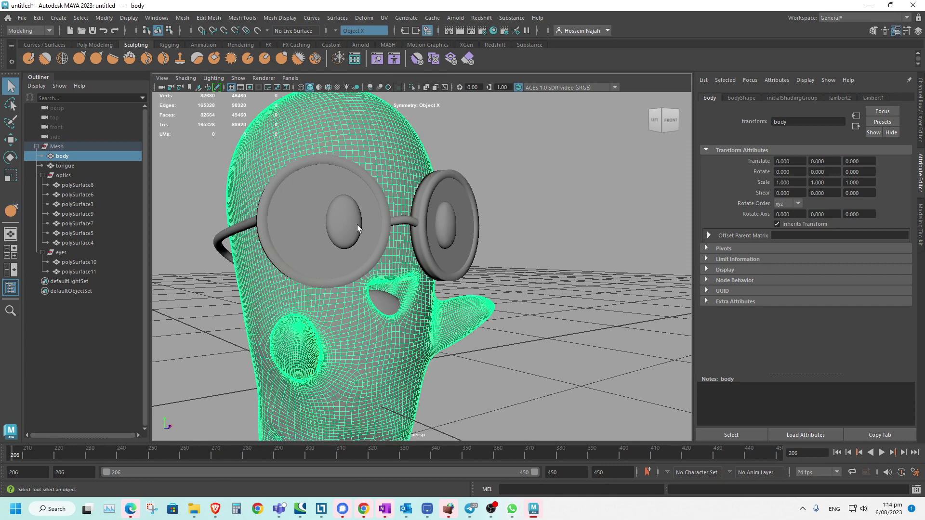
{"action": "middle_click_drag", "start_coordinate": [496, 213], "coordinate": [524, 199], "text": "alt"}
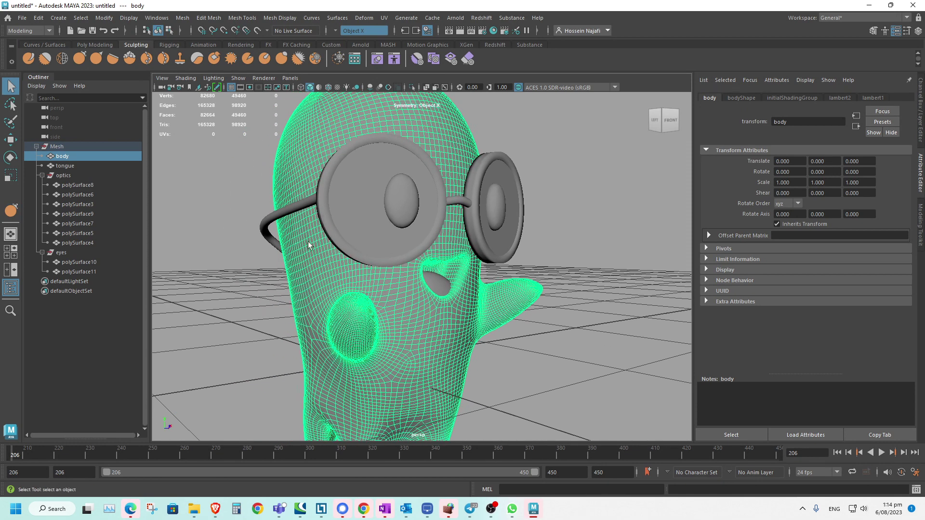
{"action": "left_click", "coordinate": [304, 208]}
{"action": "left_click_drag", "start_coordinate": [459, 222], "coordinate": [485, 226], "text": "alt"}
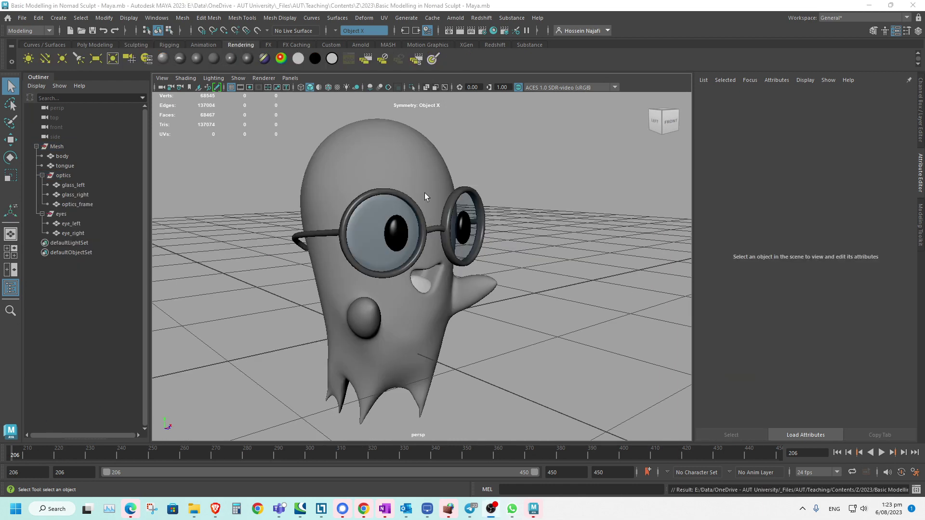
- Display the wireframe over the shaded ghost model
{"action": "middle_click_drag", "start_coordinate": [481, 178], "coordinate": [488, 178], "text": "alt"}
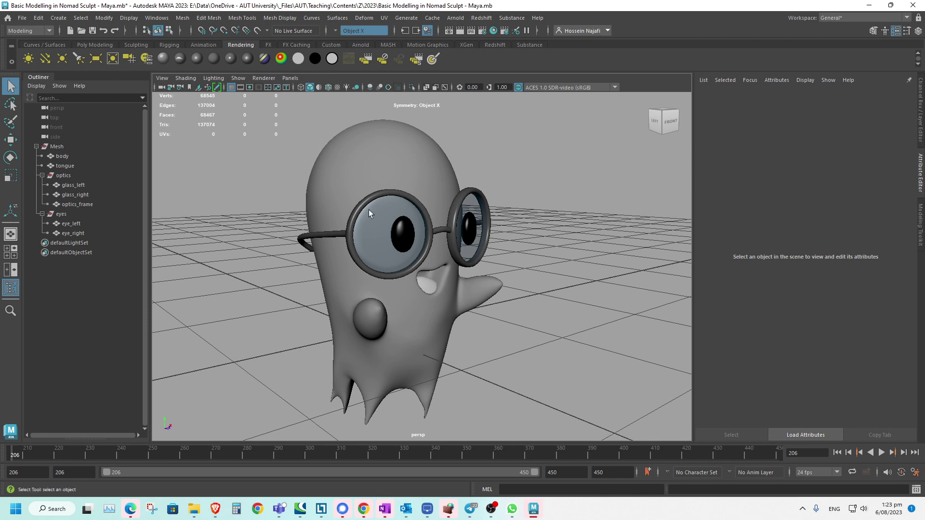
{"action": "left_click", "coordinate": [300, 88]}
{"action": "left_click", "coordinate": [301, 88]}
{"action": "left_click", "coordinate": [327, 88]}
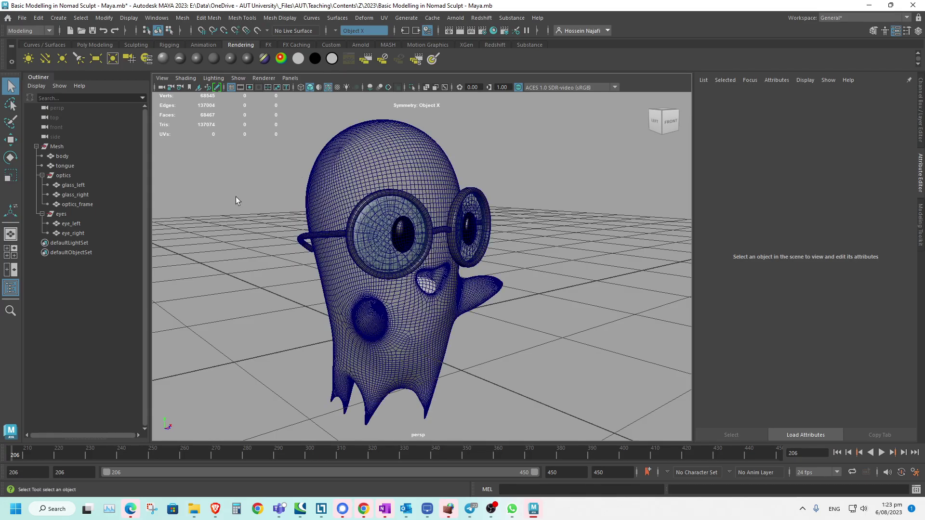
- Examine the ghost's wireframe around the glasses, the arms, the back and the pointed hem
{"action": "left_click_drag", "start_coordinate": [236, 196], "coordinate": [259, 198], "text": "alt"}
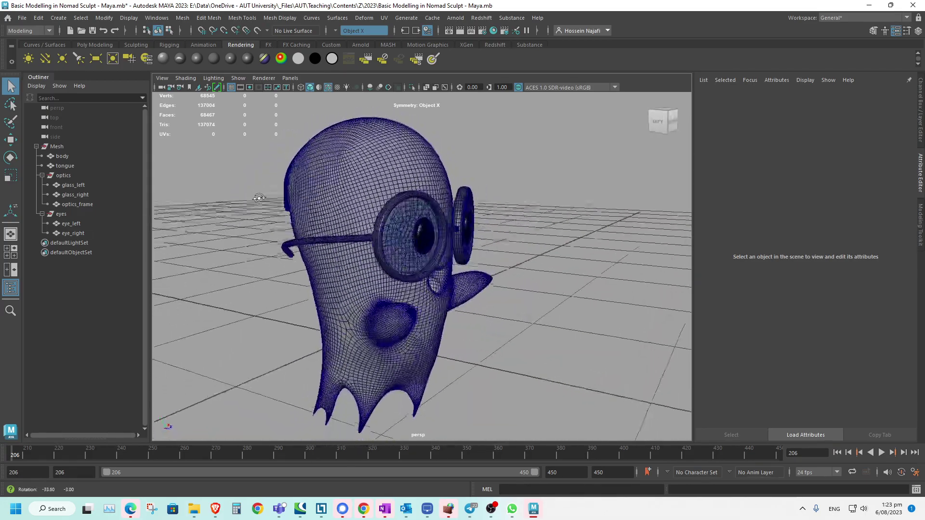
{"action": "right_click_drag", "start_coordinate": [259, 198], "coordinate": [377, 226], "text": "alt"}
{"action": "left_click_drag", "start_coordinate": [373, 226], "coordinate": [339, 225], "text": "alt"}
{"action": "middle_click_drag", "start_coordinate": [288, 204], "coordinate": [275, 196], "text": "alt"}
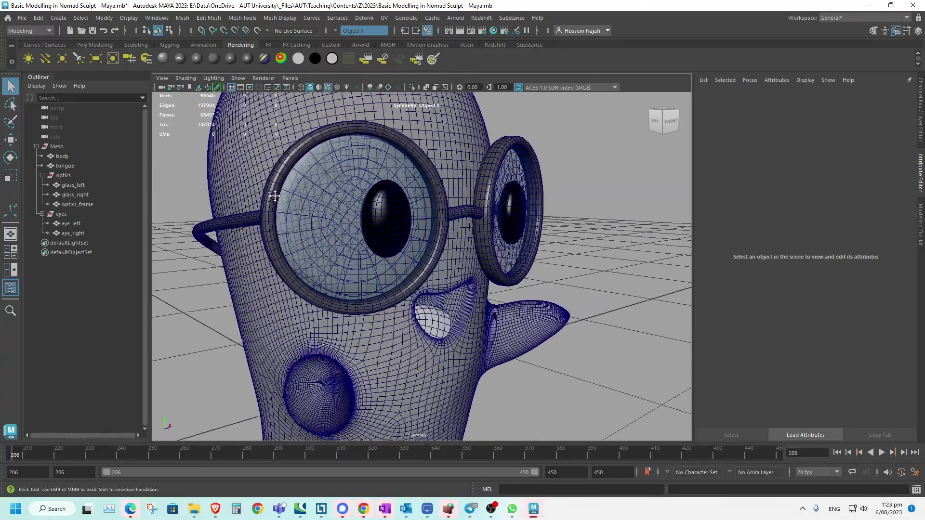
{"action": "right_click_drag", "start_coordinate": [275, 196], "coordinate": [237, 193], "text": "alt"}
{"action": "left_click_drag", "start_coordinate": [246, 218], "coordinate": [416, 309], "text": "alt"}
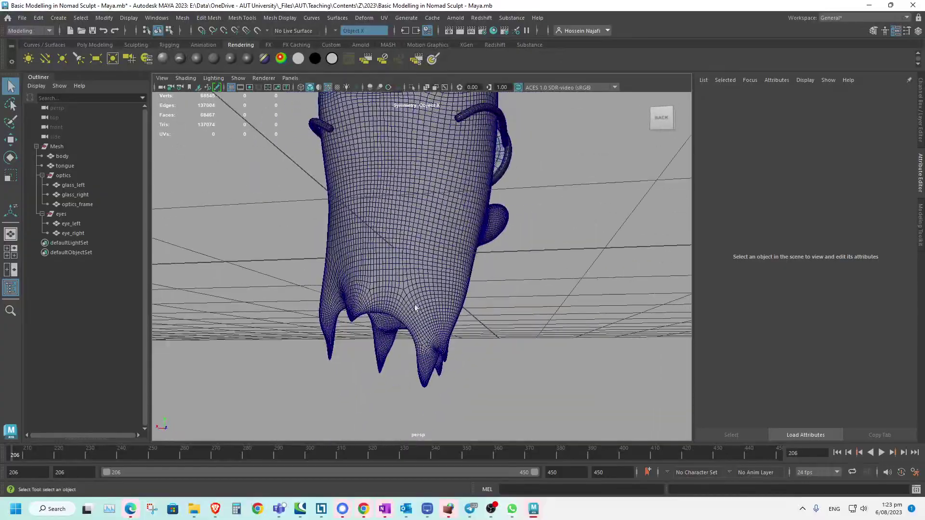
{"action": "left_click_drag", "start_coordinate": [409, 349], "coordinate": [258, 327], "text": "alt"}
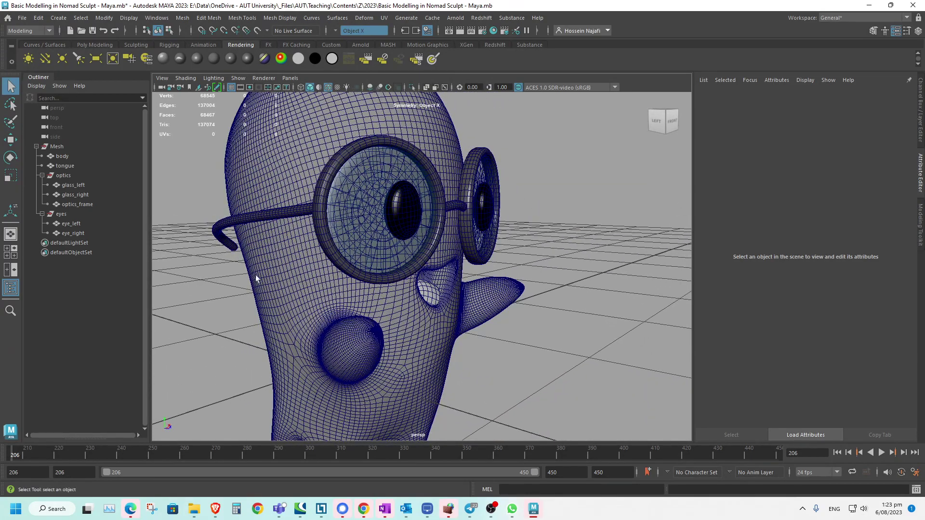
{"action": "mouse_move", "coordinate": [257, 279]}
{"action": "left_mouse_down", "text": "alt"}
{"action": "mouse_move", "coordinate": [221, 268]}
{"action": "mouse_move", "coordinate": [247, 279]}
{"action": "left_mouse_up", "text": "alt"}
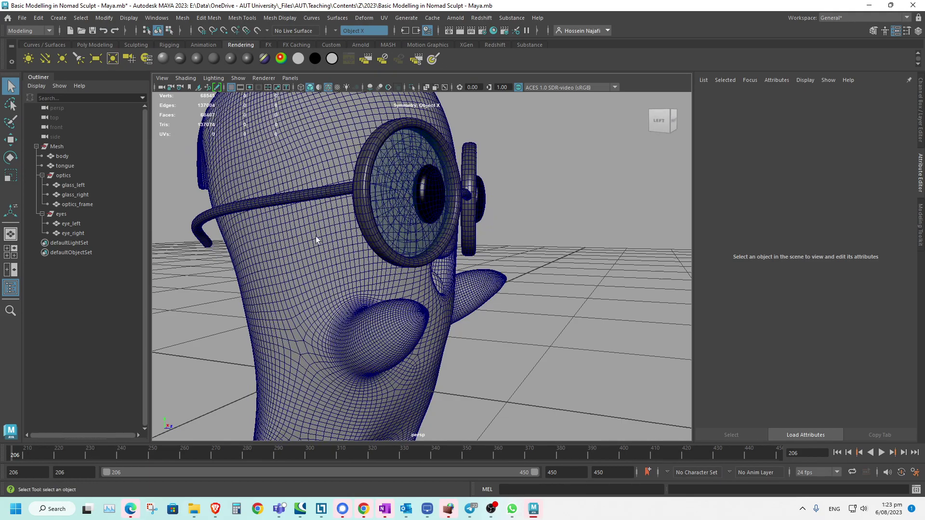
{"action": "left_click_drag", "start_coordinate": [316, 240], "coordinate": [296, 198], "text": "alt"}
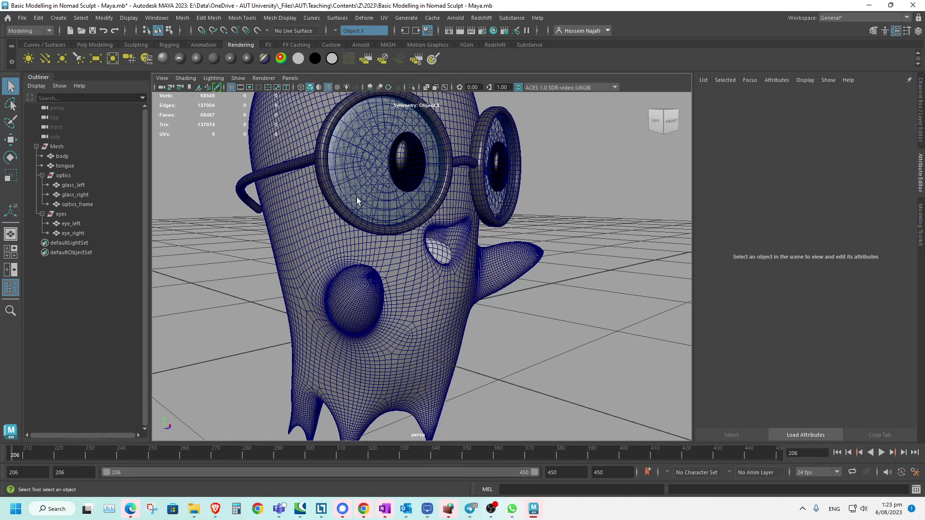
- Rename the top-level Mesh group as Ghost and clear the selection
{"action": "left_click", "coordinate": [62, 147]}
{"action": "double_click", "coordinate": [64, 148]}
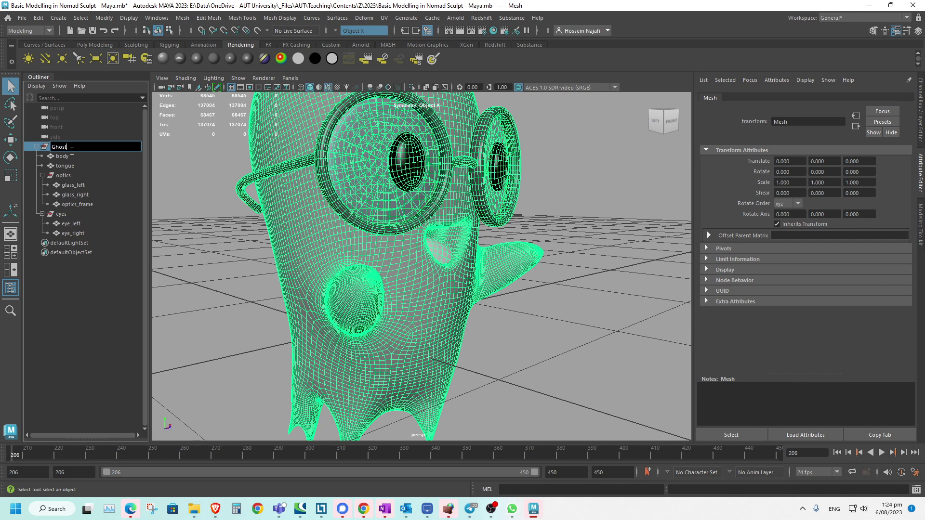
{"action": "key", "text": "Return"}
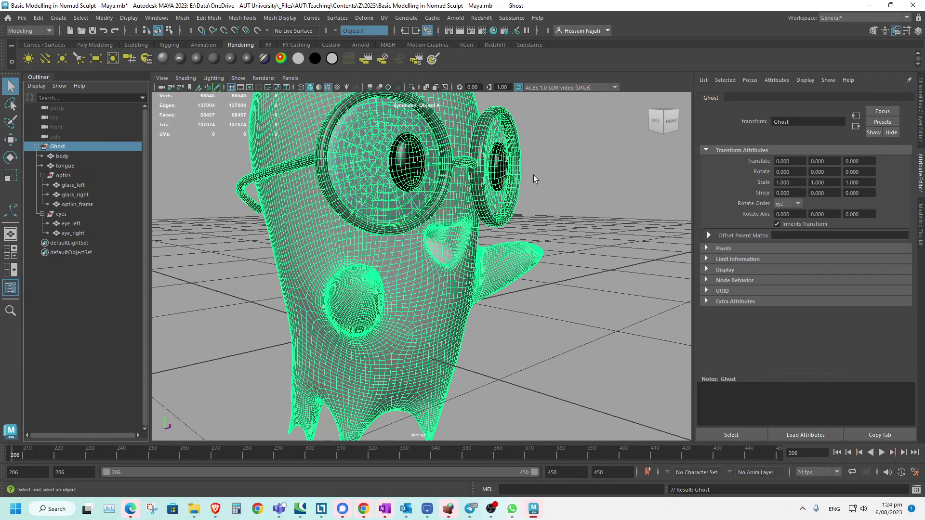
{"action": "middle_click_drag", "start_coordinate": [528, 175], "coordinate": [536, 174], "text": "alt"}
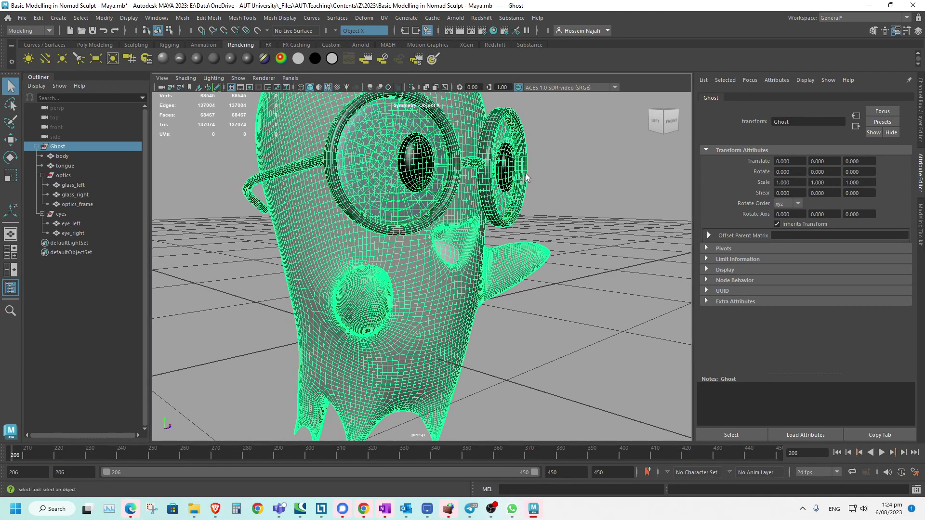
{"action": "left_click", "coordinate": [37, 147]}
{"action": "left_click", "coordinate": [37, 147], "text": "shift"}
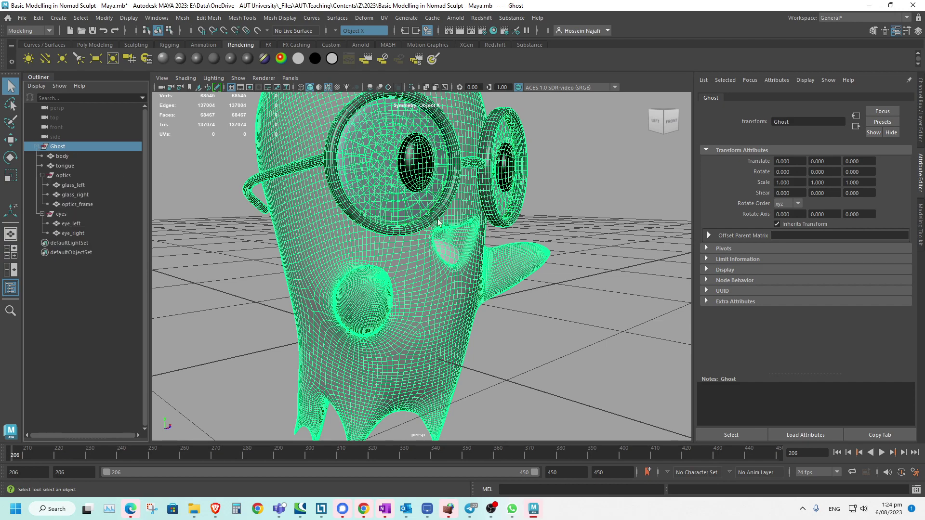
{"action": "left_click", "coordinate": [542, 208]}
- Isolate the ghost's body in the viewport, hiding the glasses, eyes and tongue from view
{"action": "left_click_drag", "start_coordinate": [542, 209], "coordinate": [413, 236], "text": "alt"}
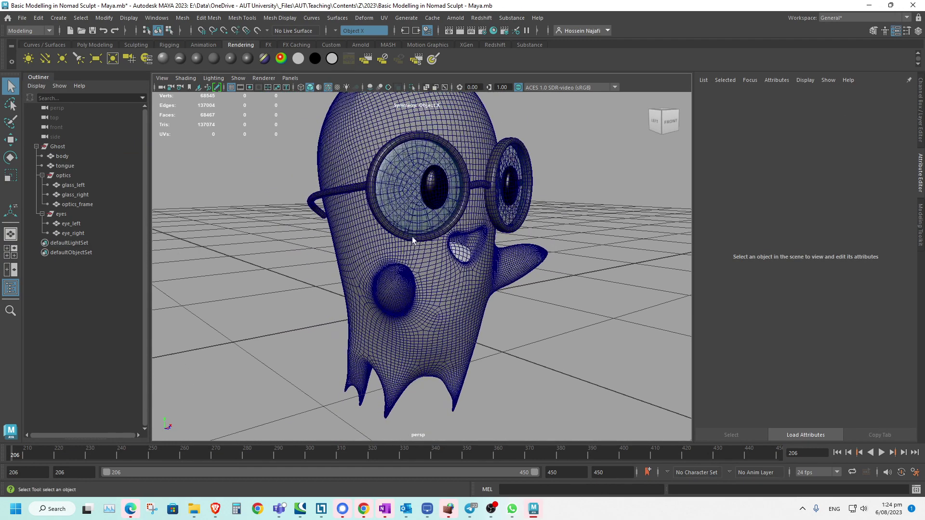
{"action": "middle_click_drag", "start_coordinate": [412, 236], "coordinate": [360, 251], "text": "alt"}
{"action": "right_click_drag", "start_coordinate": [360, 252], "coordinate": [378, 245], "text": "alt"}
{"action": "left_click_drag", "start_coordinate": [379, 244], "coordinate": [407, 236], "text": "alt"}
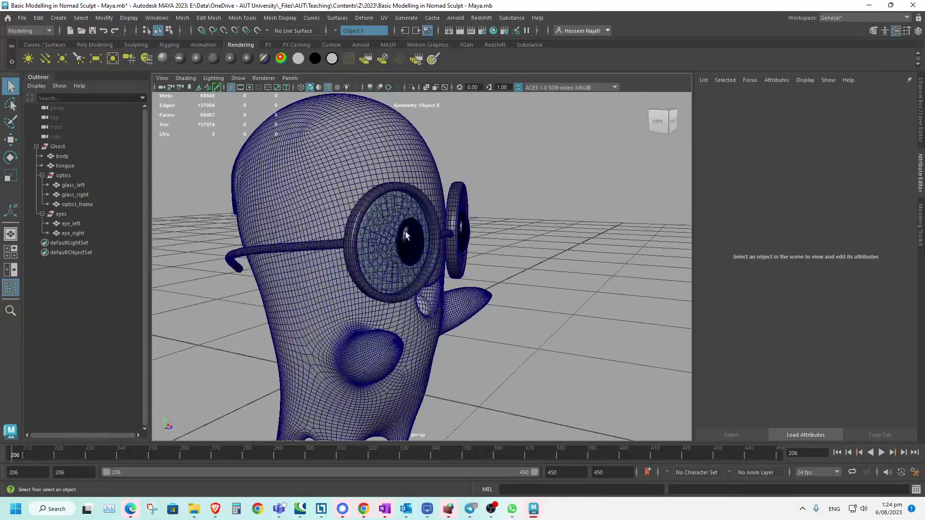
{"action": "left_click", "coordinate": [365, 170]}
{"action": "left_click_drag", "start_coordinate": [366, 170], "coordinate": [275, 226], "text": "alt"}
{"action": "middle_click_drag", "start_coordinate": [274, 227], "coordinate": [292, 224], "text": "alt"}
{"action": "right_click_drag", "start_coordinate": [292, 224], "coordinate": [298, 225], "text": "alt"}
{"action": "scroll", "coordinate": [297, 224], "scroll_direction": "down", "scroll_amount": 2}
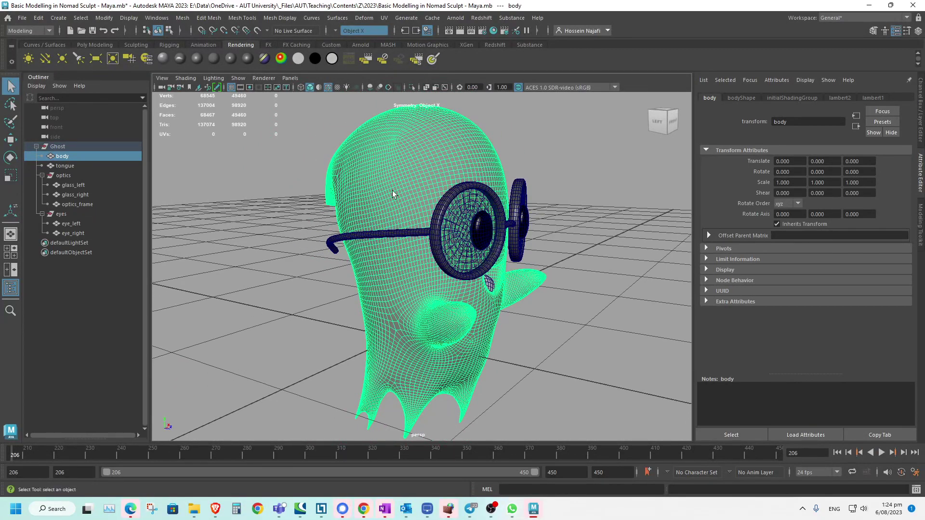
{"action": "key", "text": "ctrl+1"}
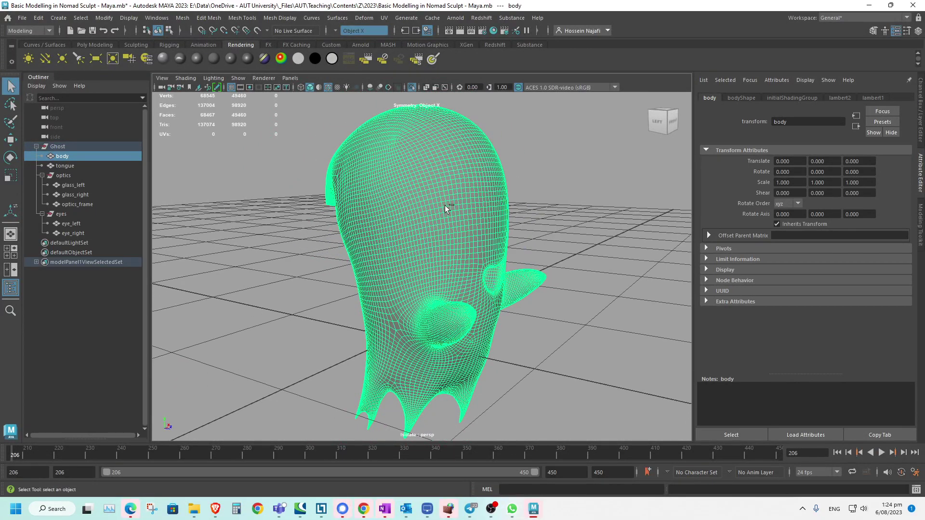
{"action": "left_click", "coordinate": [542, 203]}
{"action": "left_click_drag", "start_coordinate": [533, 207], "coordinate": [506, 207], "text": "alt"}
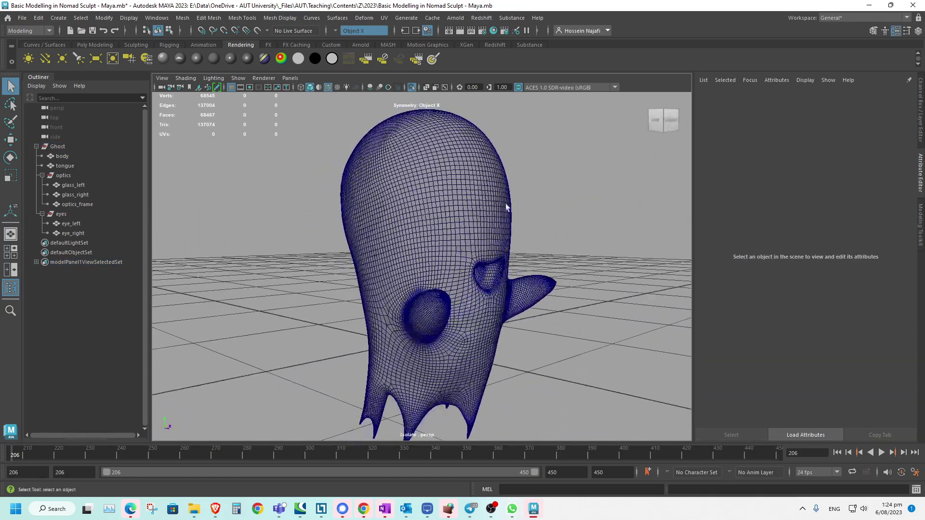
- Apply a cylindrical UV projection to the body mesh
{"action": "left_click", "coordinate": [466, 206]}
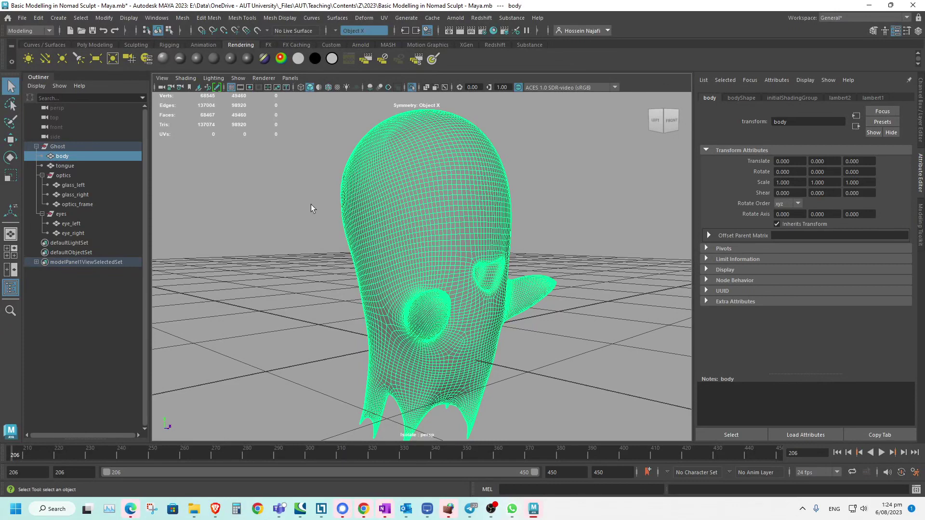
{"action": "left_click", "coordinate": [319, 136]}
{"action": "left_click_drag", "start_coordinate": [356, 158], "coordinate": [442, 207]}
{"action": "middle_click_drag", "start_coordinate": [367, 208], "coordinate": [331, 194], "text": "alt"}
{"action": "right_click_drag", "start_coordinate": [377, 181], "coordinate": [484, 342], "text": "shift"}
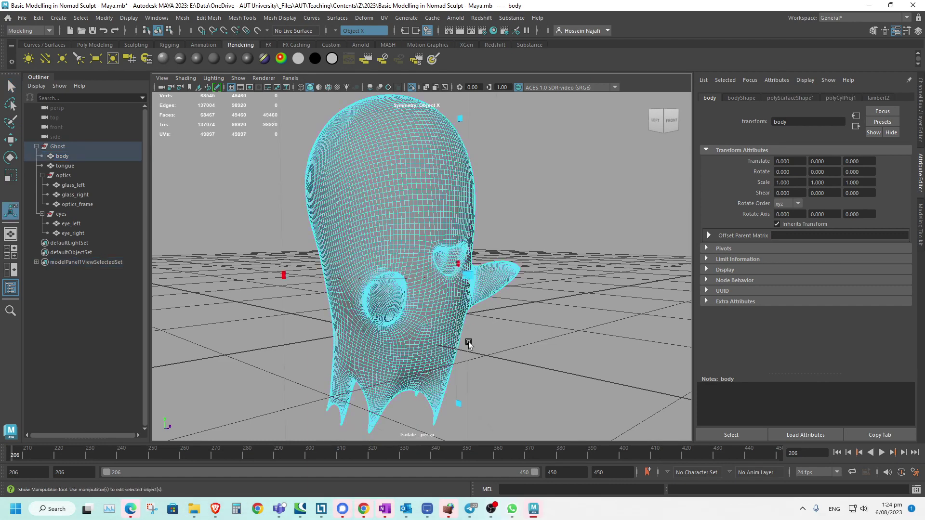
{"action": "left_click_drag", "start_coordinate": [499, 309], "coordinate": [458, 260], "text": "alt"}
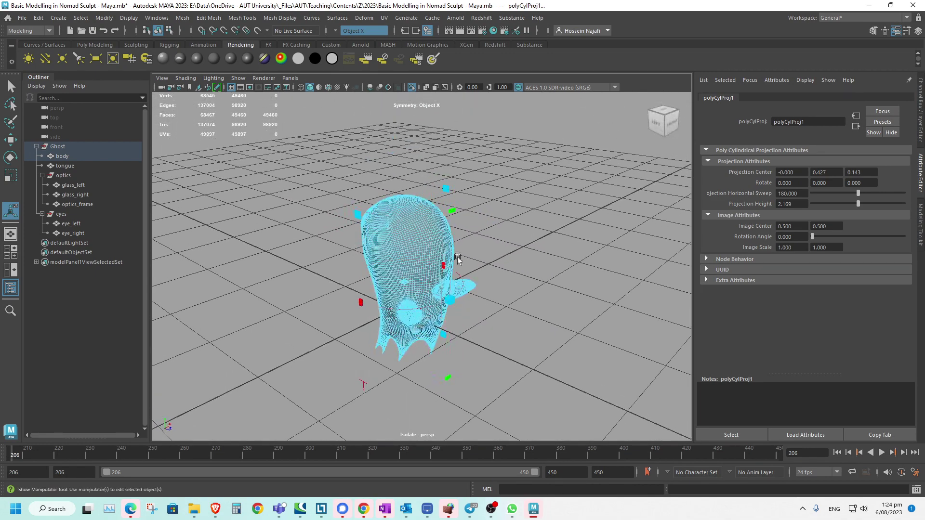
- Open the UV Editor, place its window beside the model and switch the viewport to full screen
{"action": "left_click", "coordinate": [384, 18]}
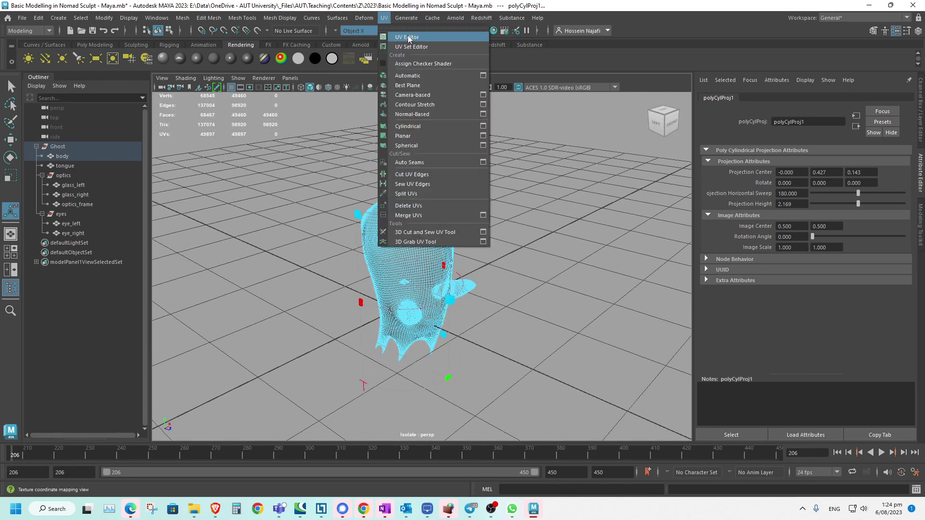
{"action": "left_click", "coordinate": [408, 40]}
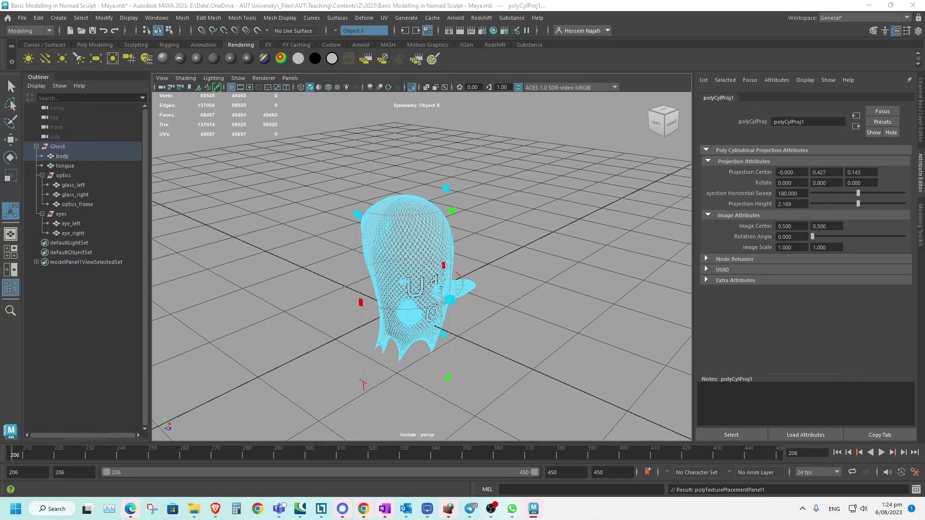
{"action": "left_click_drag", "start_coordinate": [0, 85], "coordinate": [838, 84]}
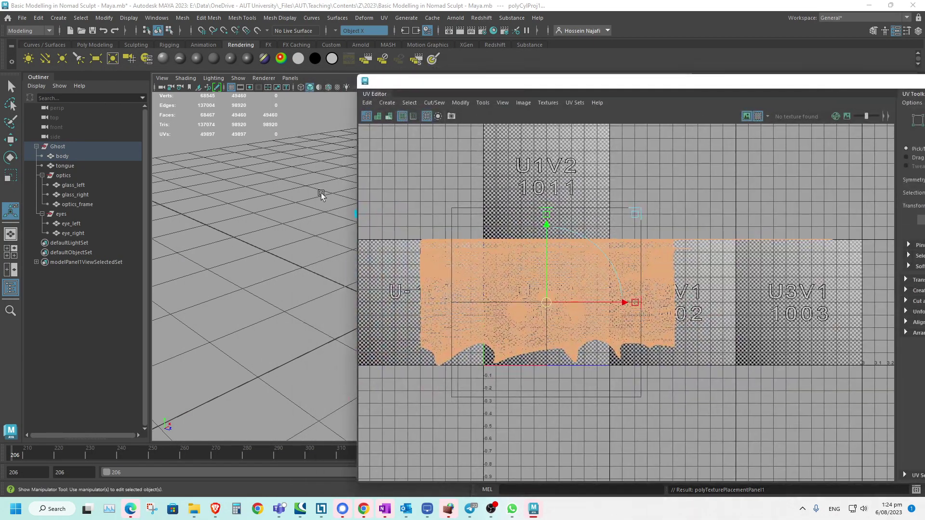
{"action": "middle_click_drag", "start_coordinate": [321, 194], "coordinate": [232, 186], "text": "alt"}
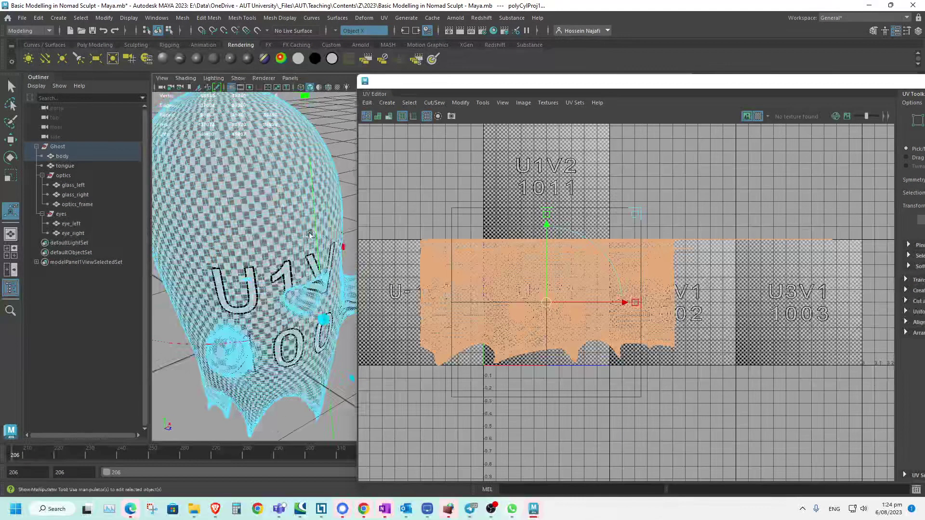
{"action": "key", "text": "ctrl+space"}
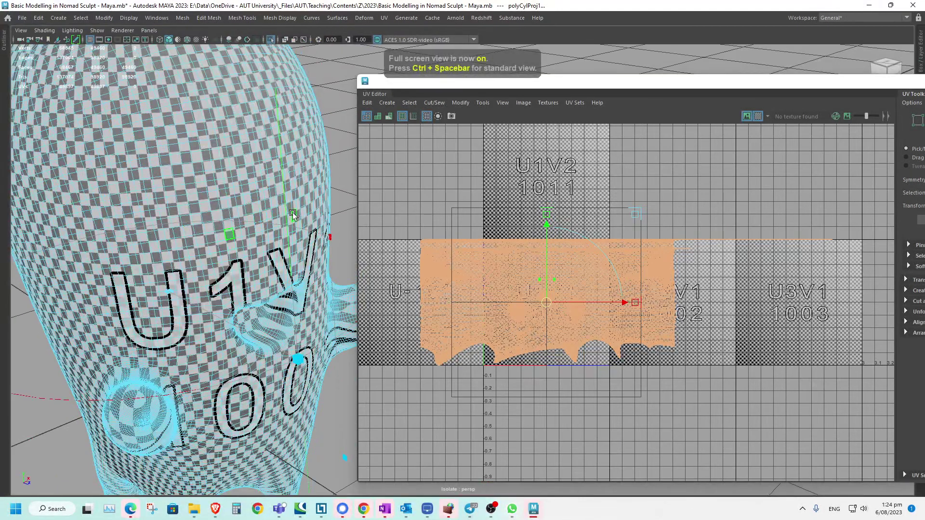
- Examine the checker pattern over the body and close up around the mouth for distortion
{"action": "middle_click_drag", "start_coordinate": [290, 206], "coordinate": [278, 204], "text": "alt"}
{"action": "right_click_drag", "start_coordinate": [279, 205], "coordinate": [170, 194], "text": "alt"}
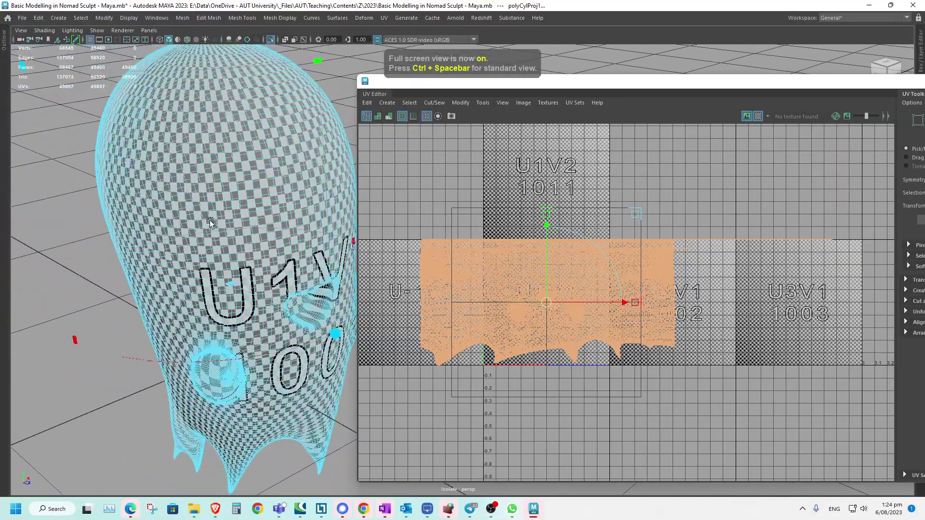
{"action": "mouse_move", "coordinate": [211, 222]}
{"action": "left_mouse_down", "text": "alt"}
{"action": "mouse_move", "coordinate": [212, 196]}
{"action": "mouse_move", "coordinate": [211, 208]}
{"action": "left_mouse_up", "text": "alt"}
{"action": "right_click_drag", "start_coordinate": [211, 208], "coordinate": [371, 246], "text": "alt"}
{"action": "middle_click_drag", "start_coordinate": [253, 232], "coordinate": [292, 217], "text": "alt"}
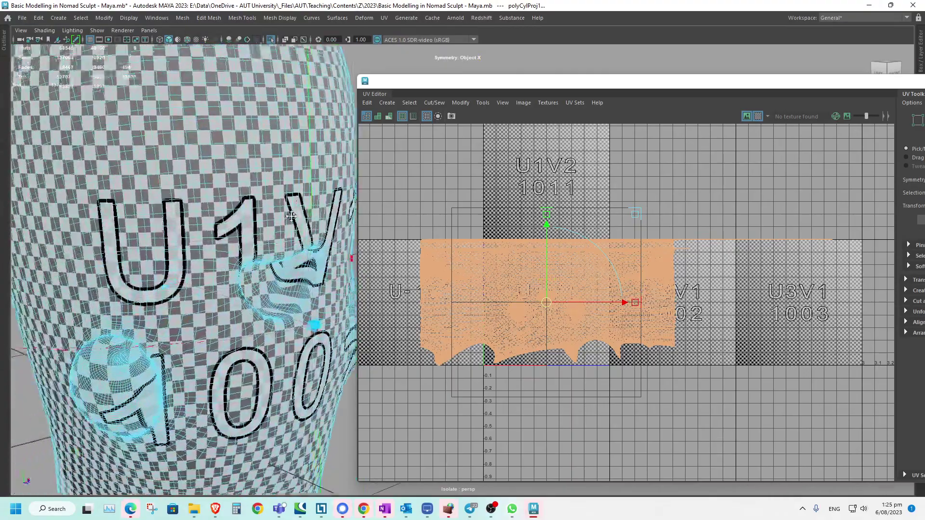
{"action": "scroll", "coordinate": [291, 216], "scroll_direction": "up", "scroll_amount": 6}
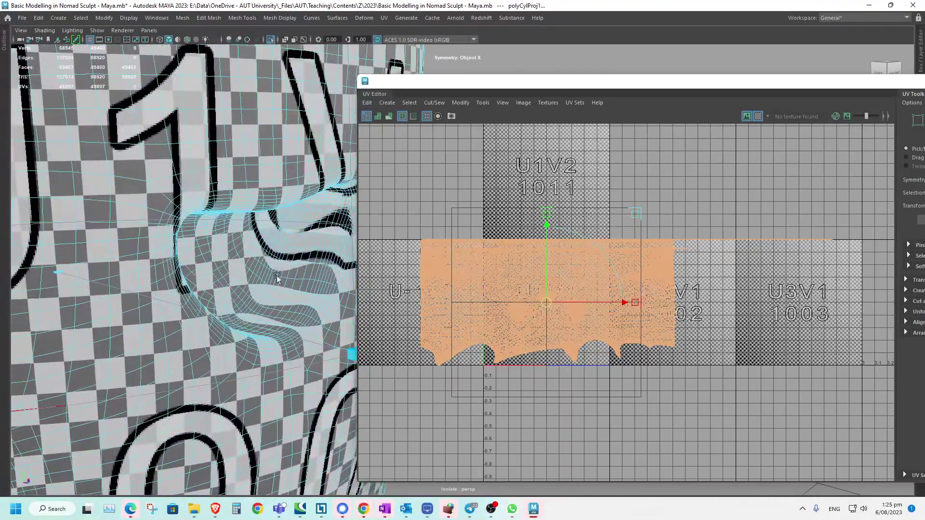
{"action": "left_click_drag", "start_coordinate": [277, 279], "coordinate": [277, 292], "text": "alt"}
{"action": "left_click_drag", "start_coordinate": [228, 273], "coordinate": [187, 254], "text": "alt"}
{"action": "scroll", "coordinate": [186, 254], "scroll_direction": "down", "scroll_amount": 6}
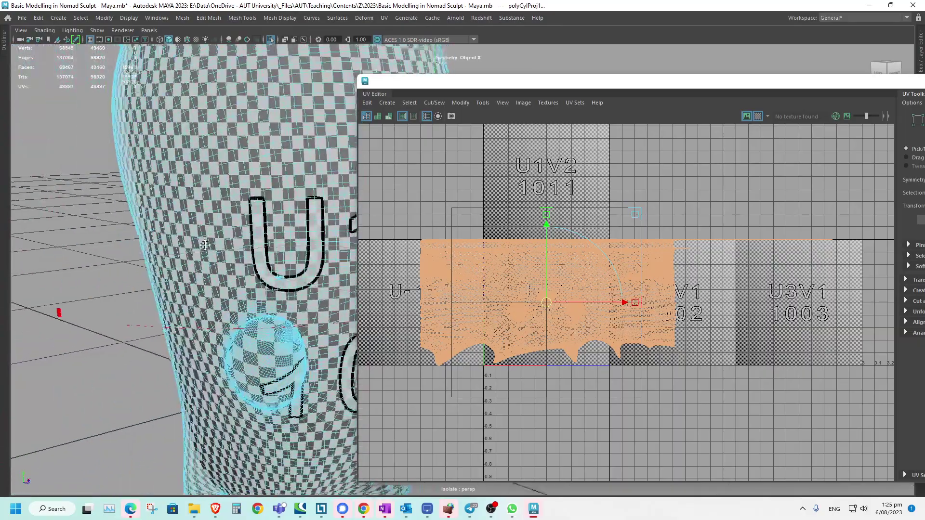
- Examine the checker pattern on the side arm, the head and the front of the body
{"action": "middle_click_drag", "start_coordinate": [186, 254], "coordinate": [172, 288], "text": "alt"}
{"action": "left_click_drag", "start_coordinate": [171, 288], "coordinate": [190, 289], "text": "alt"}
{"action": "right_click_drag", "start_coordinate": [190, 289], "coordinate": [53, 260], "text": "alt"}
{"action": "left_click_drag", "start_coordinate": [195, 259], "coordinate": [138, 265], "text": "alt"}
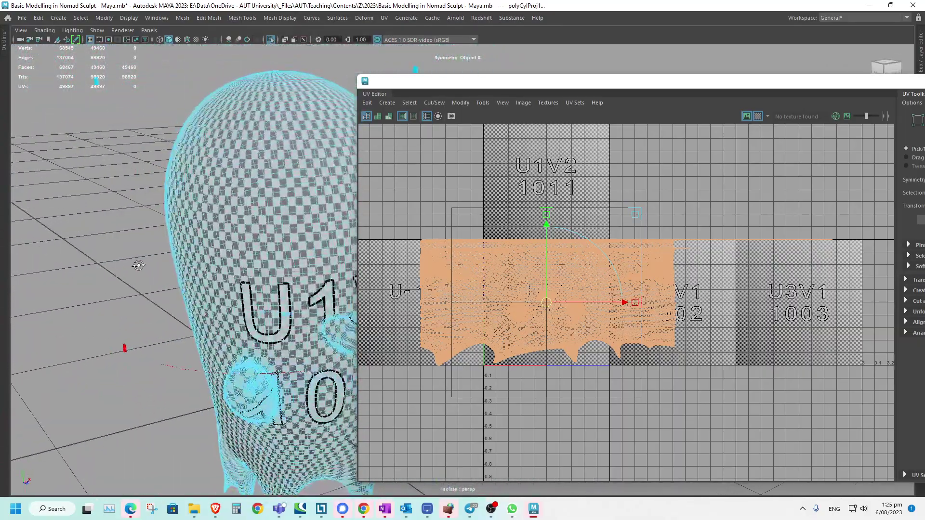
{"action": "middle_click_drag", "start_coordinate": [138, 265], "coordinate": [122, 240], "text": "alt"}
{"action": "right_click_drag", "start_coordinate": [122, 240], "coordinate": [294, 251], "text": "alt"}
{"action": "left_click_drag", "start_coordinate": [294, 252], "coordinate": [304, 252], "text": "alt"}
{"action": "right_click_drag", "start_coordinate": [144, 260], "coordinate": [217, 265], "text": "alt"}
{"action": "left_click_drag", "start_coordinate": [217, 266], "coordinate": [248, 267], "text": "alt"}
{"action": "right_click_drag", "start_coordinate": [249, 268], "coordinate": [339, 314], "text": "alt"}
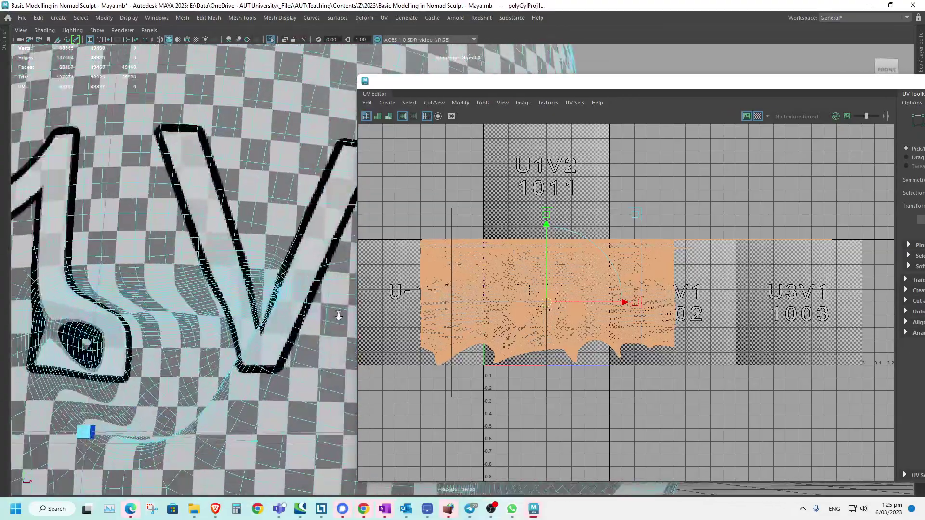
{"action": "left_click_drag", "start_coordinate": [338, 314], "coordinate": [256, 263], "text": "alt"}
{"action": "scroll", "coordinate": [257, 264], "scroll_direction": "down", "scroll_amount": 5}
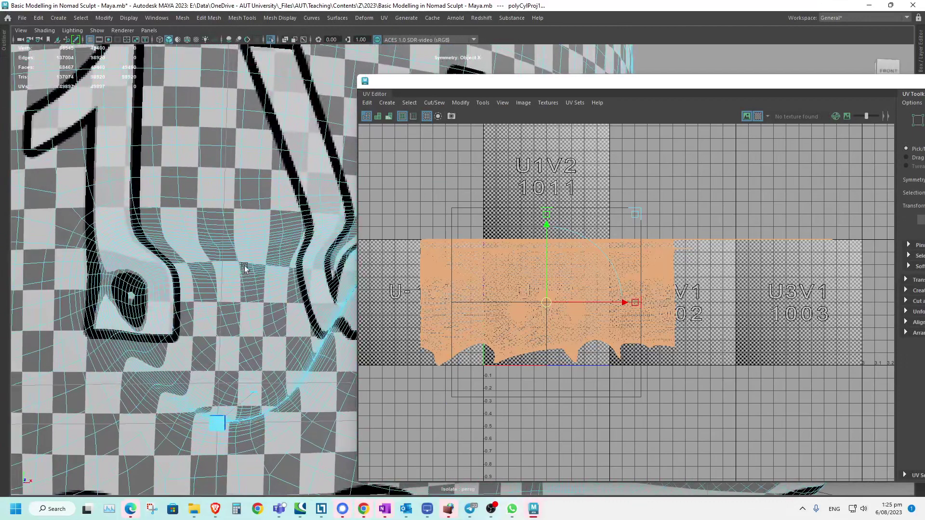
- Switch to edge selection and try to select an edge loop above and below the mouth
{"action": "right_click_drag", "start_coordinate": [240, 222], "coordinate": [244, 207]}
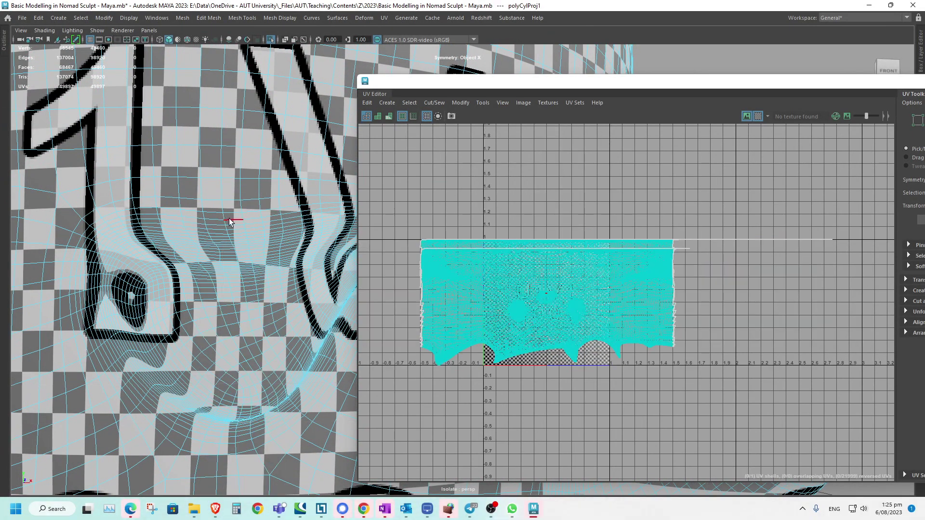
{"action": "double_click", "coordinate": [231, 213]}
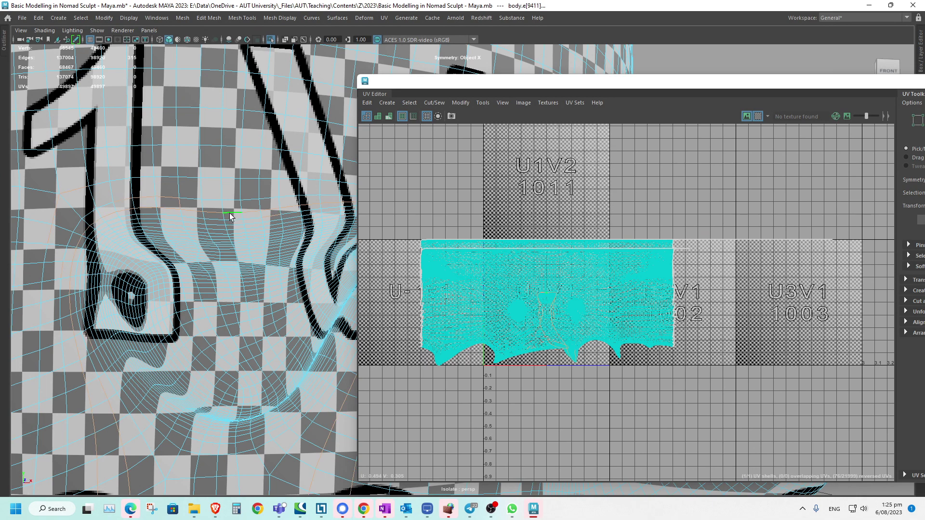
{"action": "middle_click_drag", "start_coordinate": [237, 227], "coordinate": [212, 197], "text": "alt"}
{"action": "right_click_drag", "start_coordinate": [204, 234], "coordinate": [169, 330], "text": "alt"}
{"action": "double_click", "coordinate": [137, 419]}
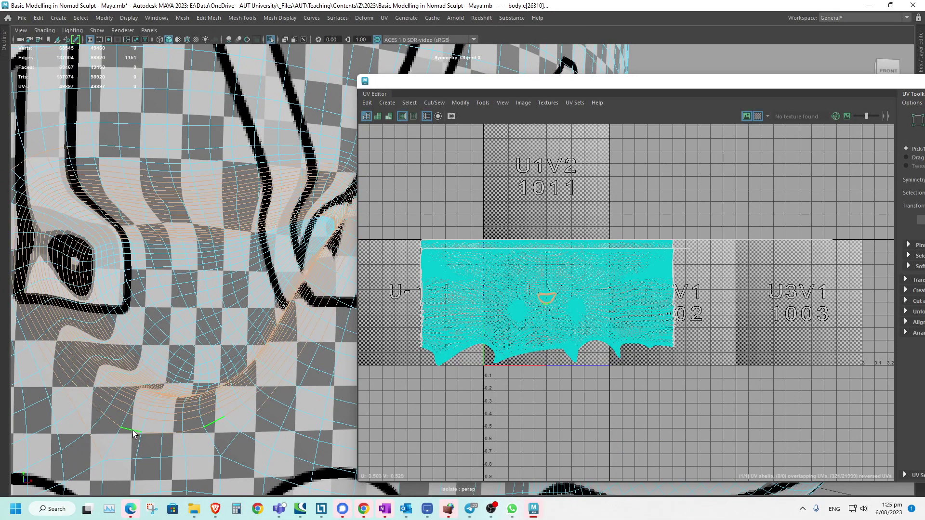
{"action": "middle_click_drag", "start_coordinate": [126, 418], "coordinate": [145, 421], "text": "alt"}
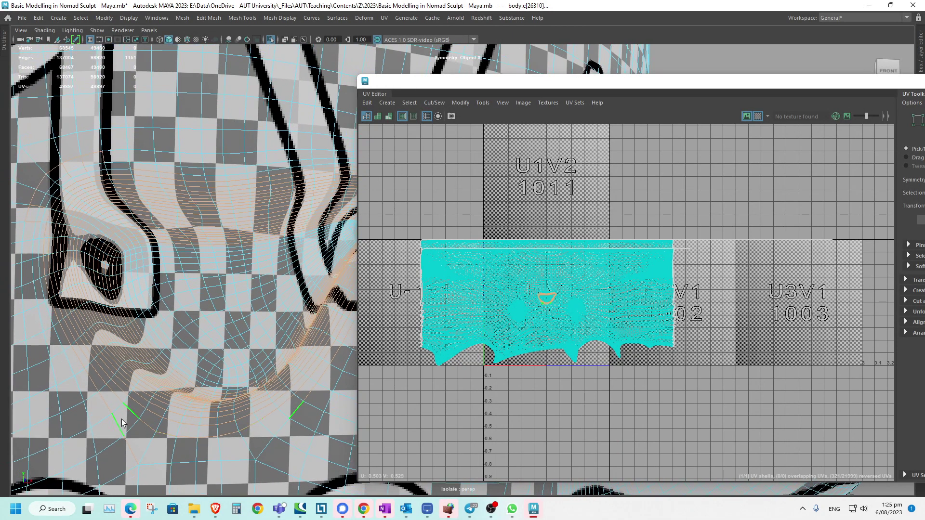
{"action": "left_click", "coordinate": [134, 418]}
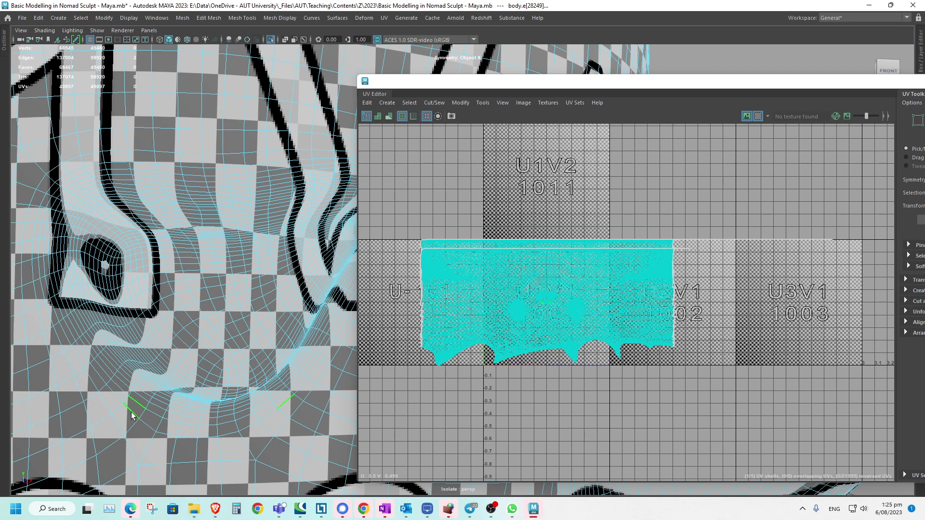
{"action": "left_click_drag", "start_coordinate": [128, 405], "coordinate": [134, 401], "text": "alt"}
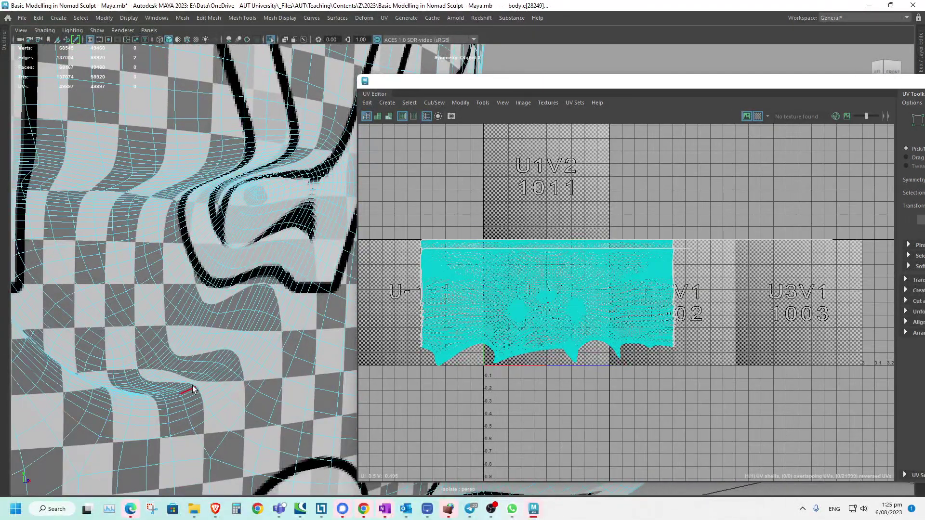
- Turn off the checker display and try to select the edge loop just outside the mouth's rim
{"action": "left_click", "coordinate": [757, 118]}
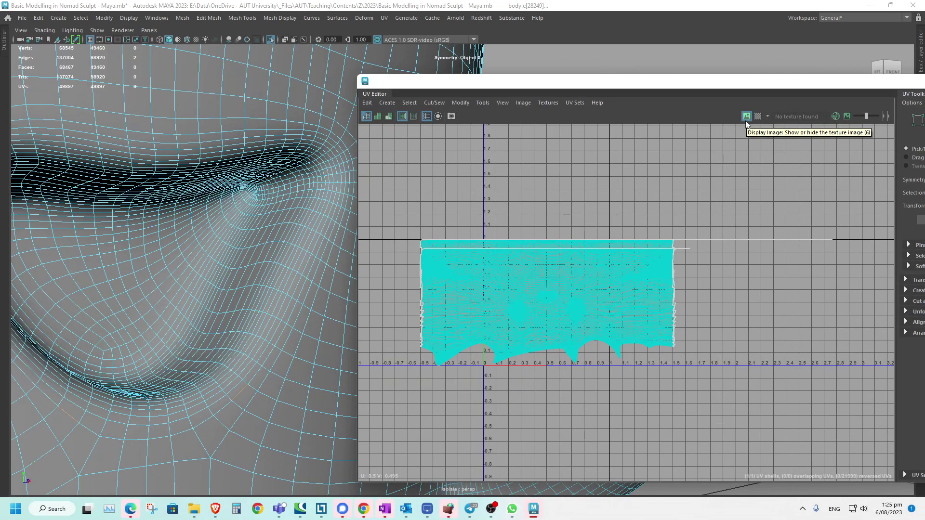
{"action": "left_click", "coordinate": [218, 408]}
{"action": "middle_click_drag", "start_coordinate": [169, 349], "coordinate": [201, 346], "text": "alt"}
{"action": "right_click_drag", "start_coordinate": [201, 346], "coordinate": [115, 299], "text": "alt"}
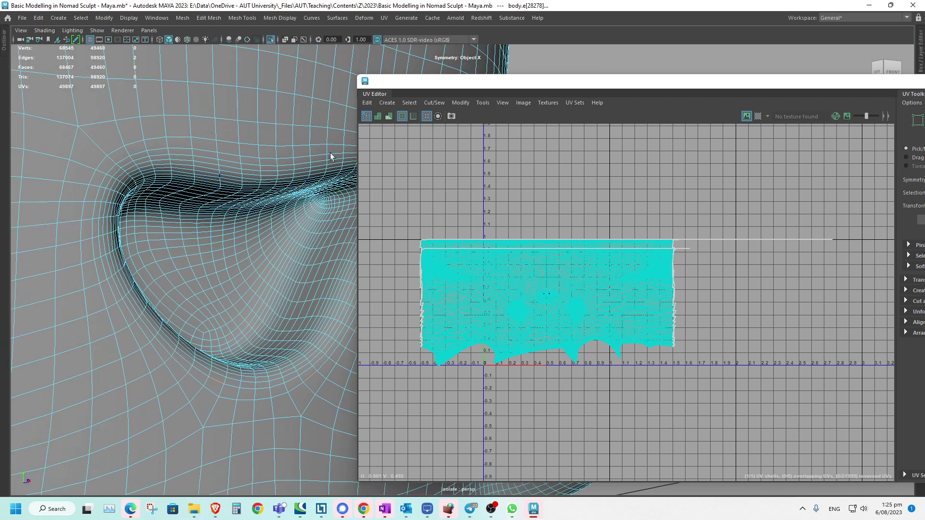
{"action": "right_click", "coordinate": [286, 165]}
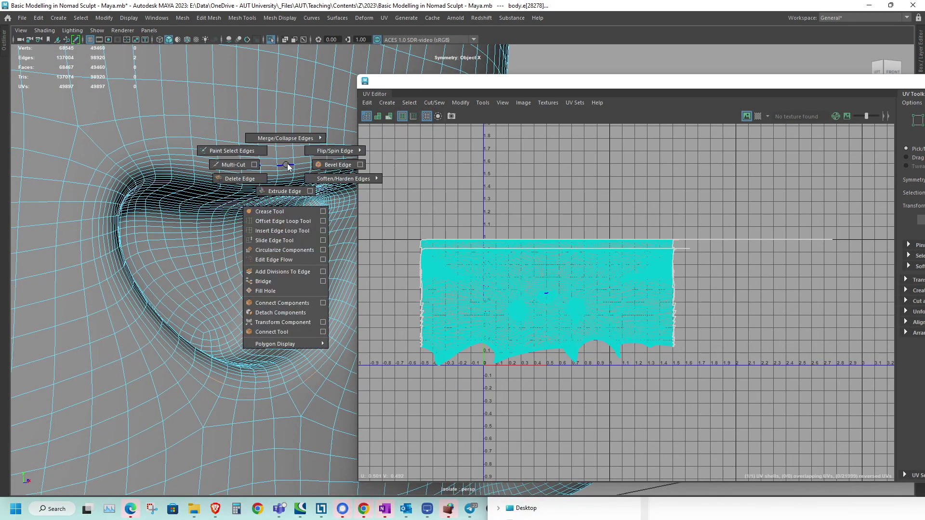
{"action": "right_click_drag", "start_coordinate": [282, 172], "coordinate": [280, 111]}
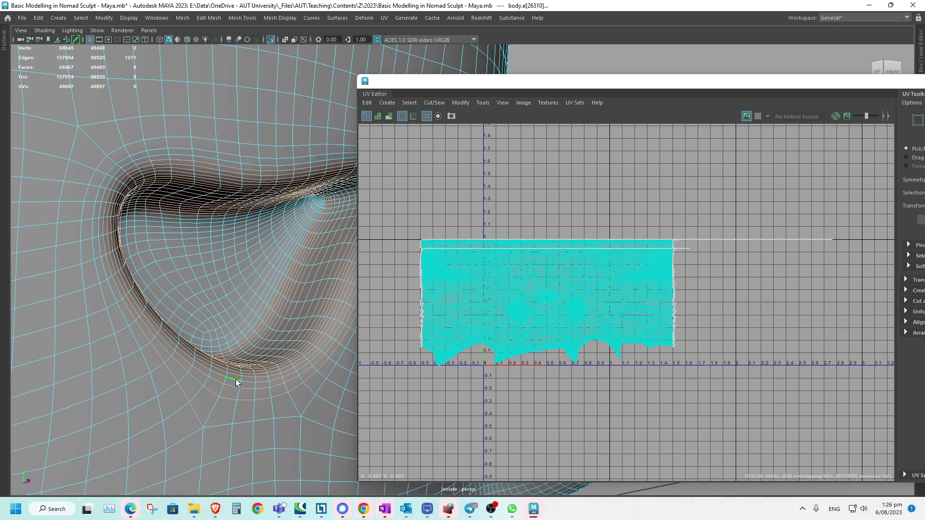
- Select the path of edges running below the mouth and up its side towards the corner
{"action": "left_click", "coordinate": [249, 390]}
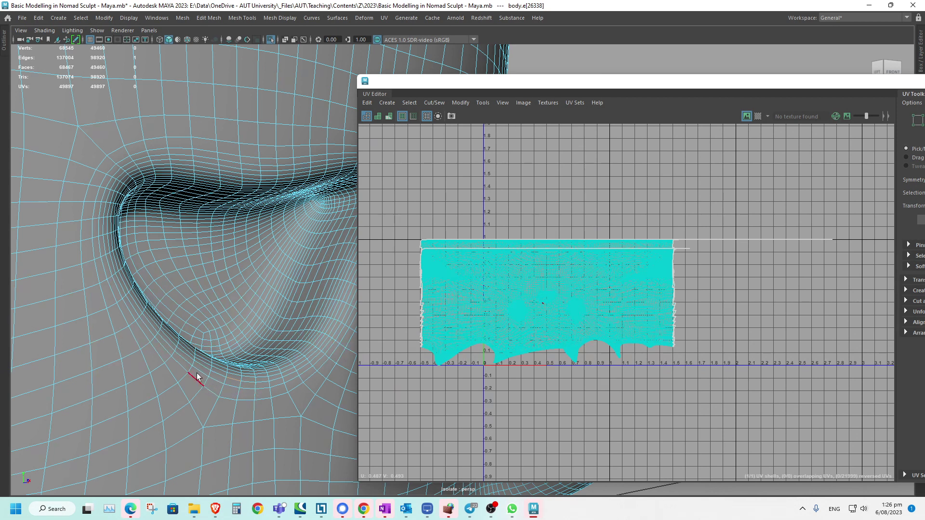
{"action": "double_click", "coordinate": [305, 371]}
{"action": "right_click_drag", "start_coordinate": [236, 365], "coordinate": [284, 381], "text": "alt"}
{"action": "middle_click_drag", "start_coordinate": [284, 382], "coordinate": [353, 343], "text": "alt"}
{"action": "right_click_drag", "start_coordinate": [353, 343], "coordinate": [227, 347], "text": "alt"}
{"action": "mouse_move", "coordinate": [227, 347]}
{"action": "middle_mouse_down", "text": "alt"}
{"action": "mouse_move", "coordinate": [244, 351]}
{"action": "mouse_move", "coordinate": [212, 345]}
{"action": "middle_mouse_up", "text": "alt"}
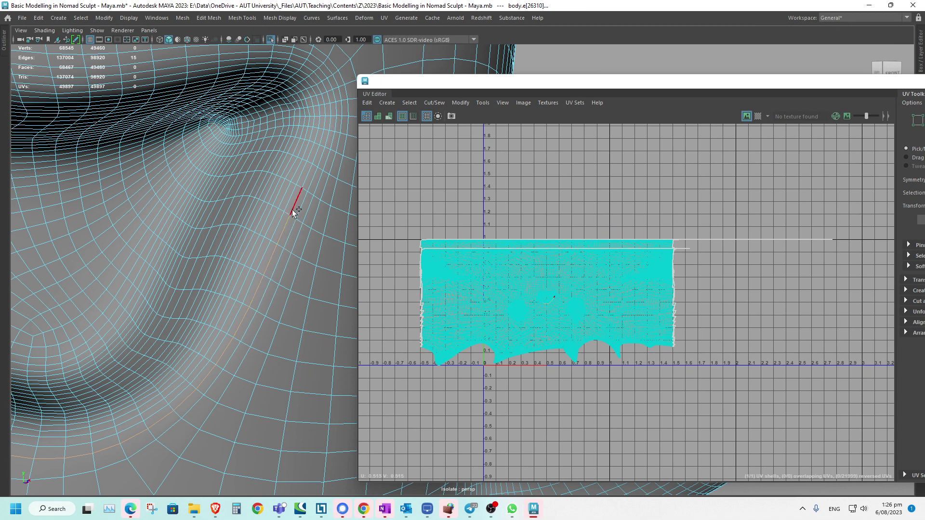
{"action": "left_click_drag", "start_coordinate": [313, 154], "coordinate": [304, 216], "text": "alt"}
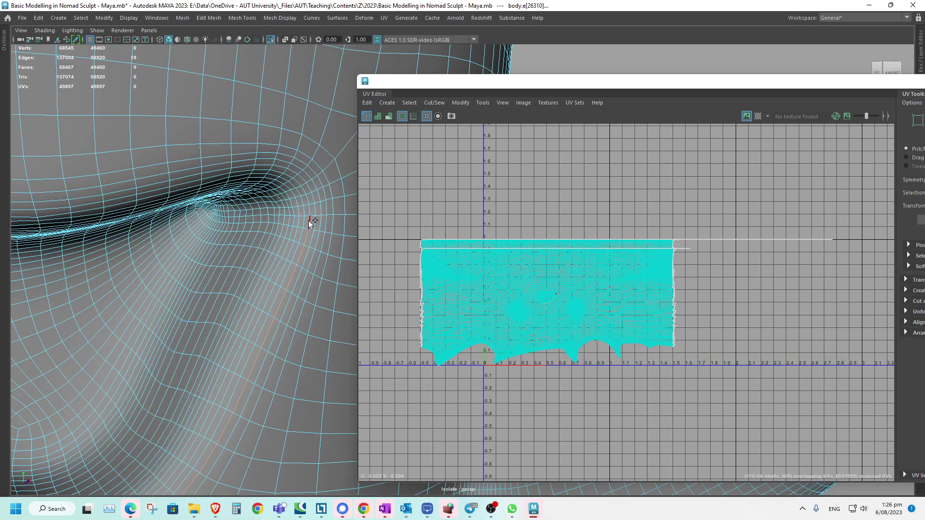
- Extend the edge selection around the mouth's corner and onto the start of the upper lip
{"action": "left_click", "coordinate": [236, 183], "text": "shift"}
{"action": "scroll", "coordinate": [270, 212], "scroll_direction": "up", "scroll_amount": 5}
{"action": "scroll", "coordinate": [267, 222], "scroll_direction": "down", "scroll_amount": 4}
{"action": "scroll", "coordinate": [255, 224], "scroll_direction": "up", "scroll_amount": 3}
{"action": "middle_click_drag", "start_coordinate": [256, 225], "coordinate": [248, 227], "text": "alt"}
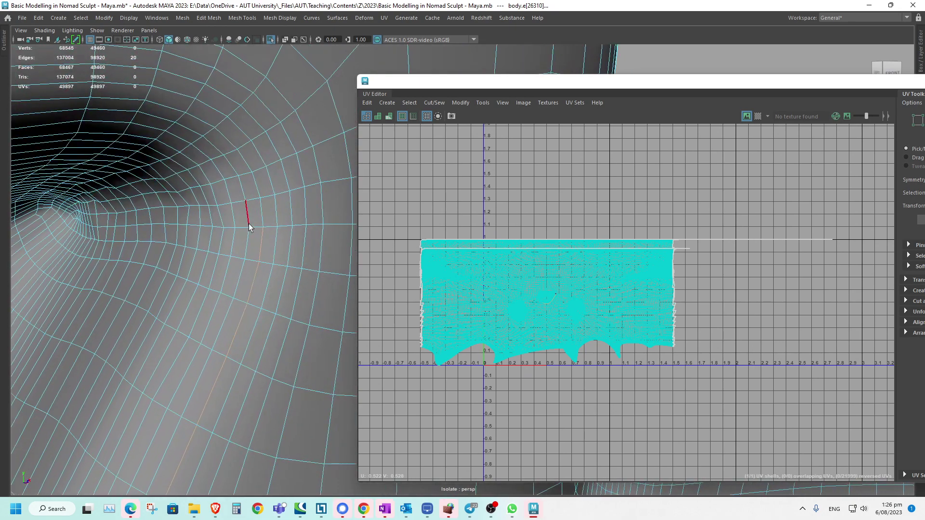
{"action": "double_click", "coordinate": [124, 100], "text": "shift"}
{"action": "middle_click_drag", "start_coordinate": [124, 100], "coordinate": [91, 139], "text": "alt"}
{"action": "scroll", "coordinate": [75, 131], "scroll_direction": "down", "scroll_amount": 3}
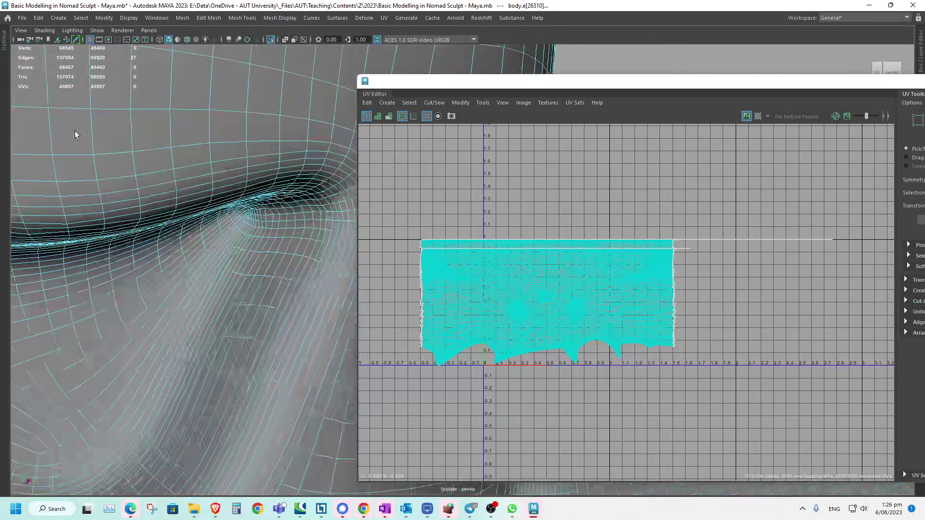
{"action": "scroll", "coordinate": [152, 160], "scroll_direction": "up", "scroll_amount": 3}
{"action": "middle_click_drag", "start_coordinate": [143, 154], "coordinate": [171, 154], "text": "alt"}
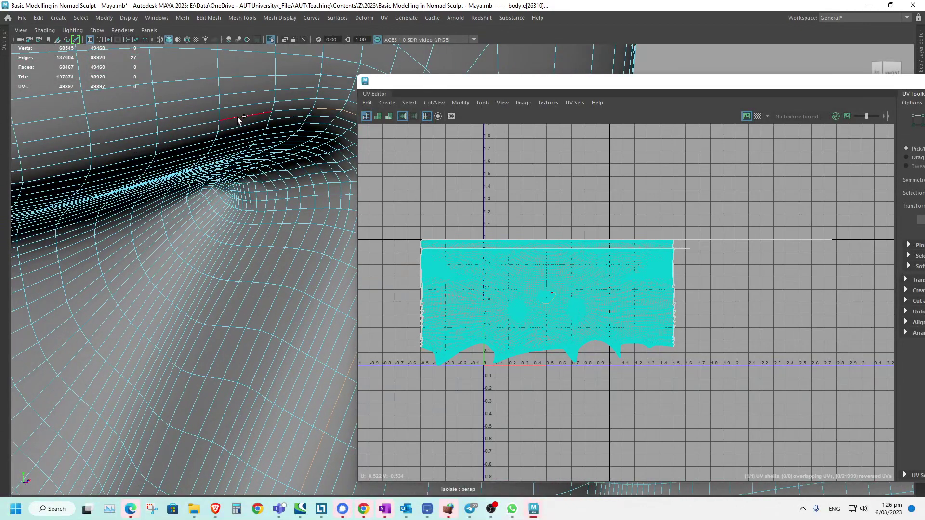
- Add the edges around the opposite corner and above the upper lip to close the loop around the mouth
{"action": "left_click_drag", "start_coordinate": [60, 149], "coordinate": [138, 166], "text": "alt"}
{"action": "double_click", "coordinate": [67, 140], "text": "shift"}
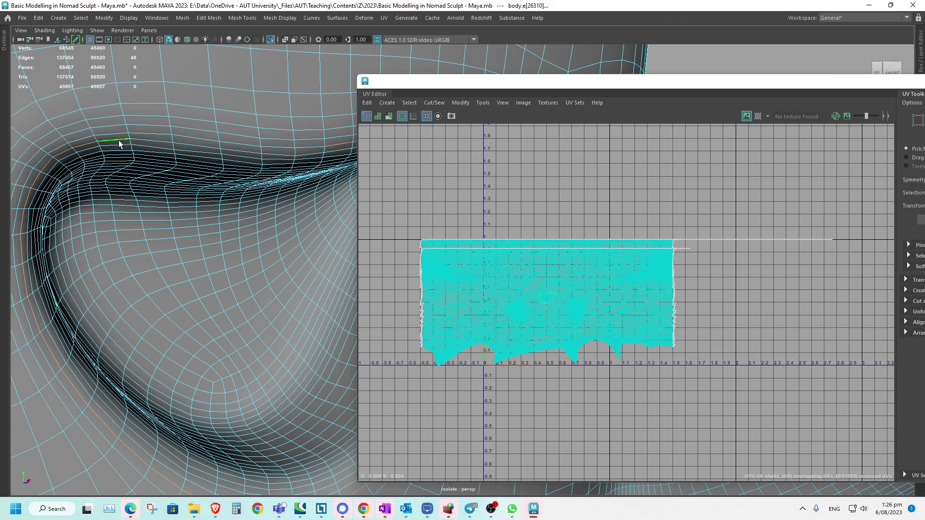
{"action": "middle_click_drag", "start_coordinate": [183, 172], "coordinate": [142, 136], "text": "alt"}
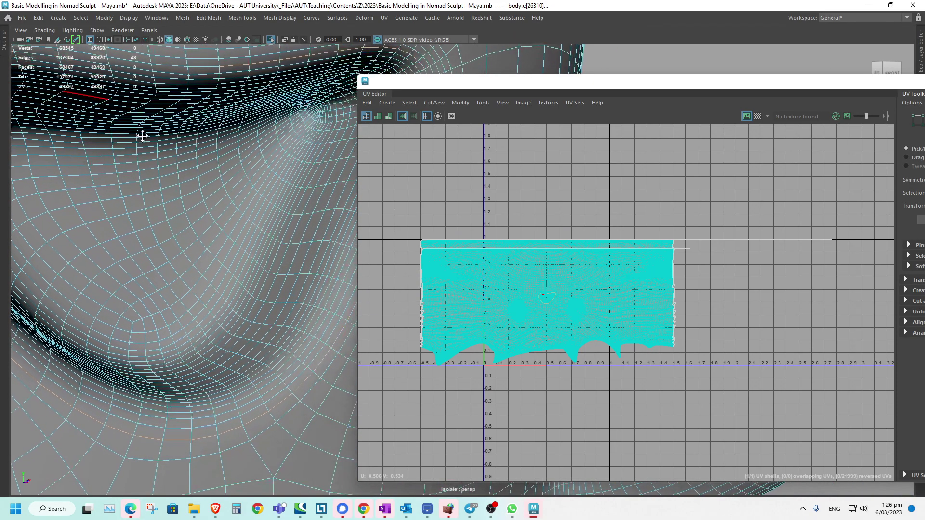
{"action": "left_click_drag", "start_coordinate": [142, 136], "coordinate": [215, 155], "text": "alt"}
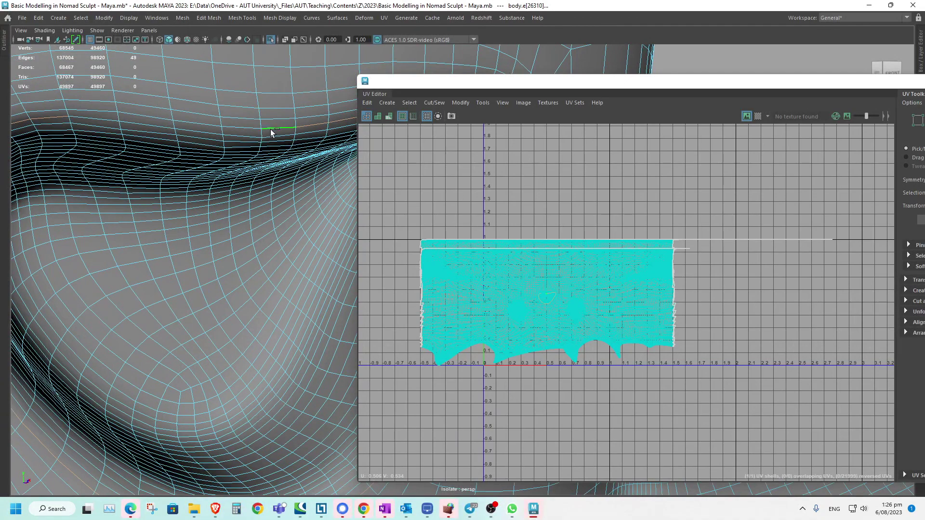
{"action": "left_click", "coordinate": [246, 127], "text": "shift"}
{"action": "left_click", "coordinate": [200, 124], "text": "shift"}
{"action": "left_click_drag", "start_coordinate": [108, 148], "coordinate": [203, 184], "text": "alt"}
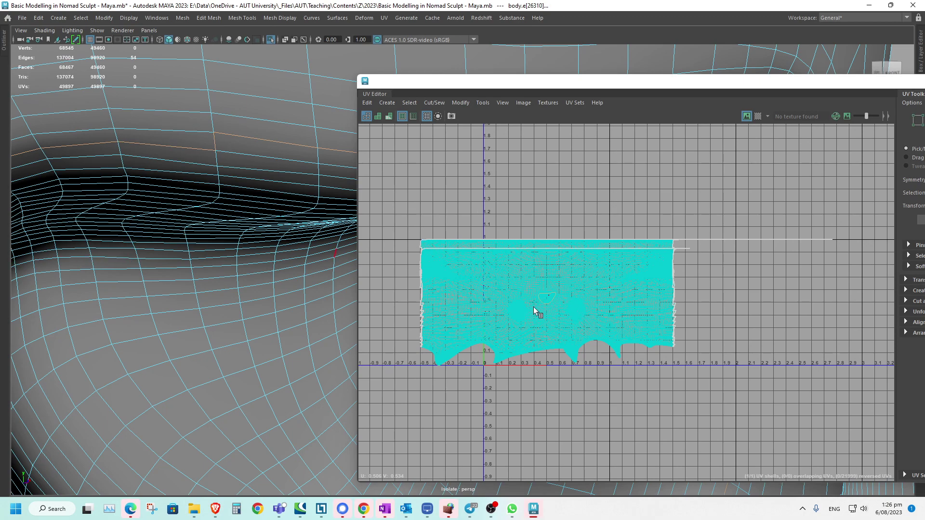
- Cut the body's UVs along the closed edge loop around the mouth
{"action": "right_click_drag", "start_coordinate": [273, 270], "coordinate": [27, 283], "text": "alt"}
{"action": "middle_click_drag", "start_coordinate": [261, 294], "coordinate": [77, 292], "text": "alt"}
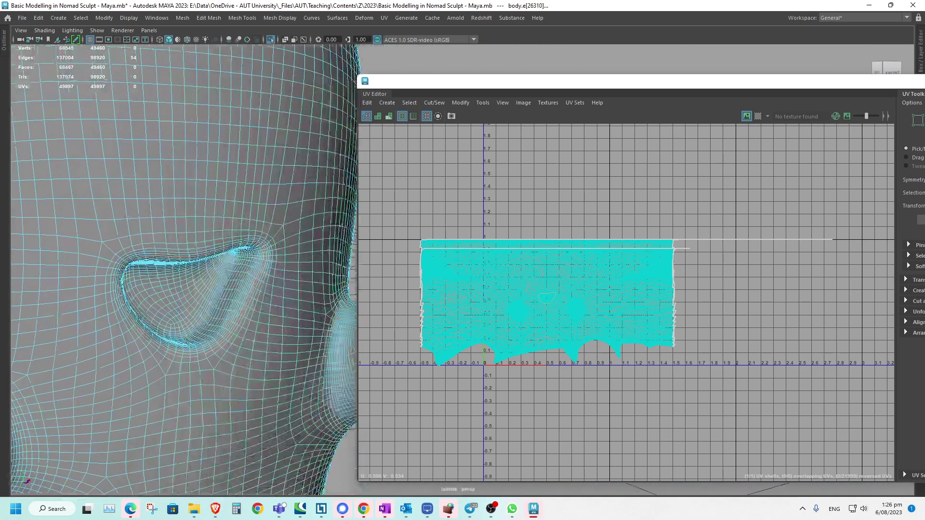
{"action": "right_click_drag", "start_coordinate": [77, 292], "coordinate": [18, 288], "text": "alt"}
{"action": "scroll", "coordinate": [18, 291], "scroll_direction": "up", "scroll_amount": 4}
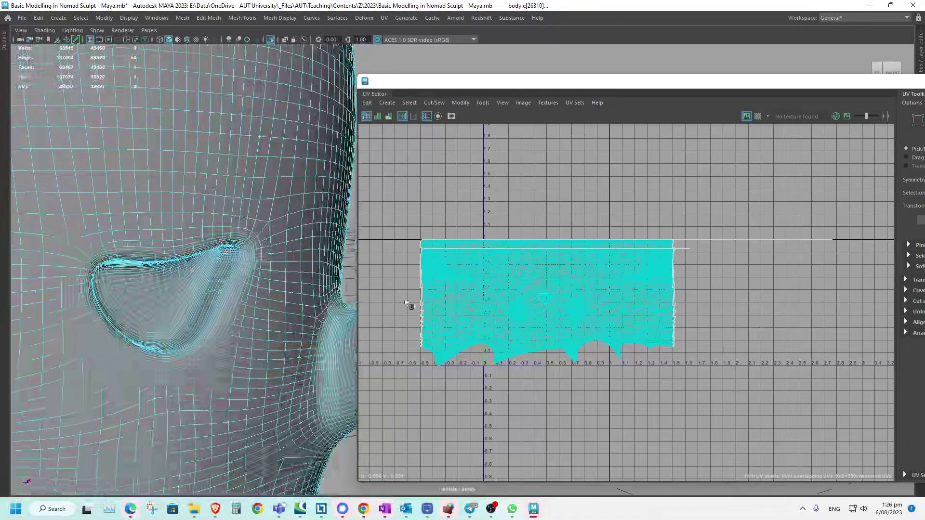
{"action": "right_click", "coordinate": [512, 193], "text": "shift"}
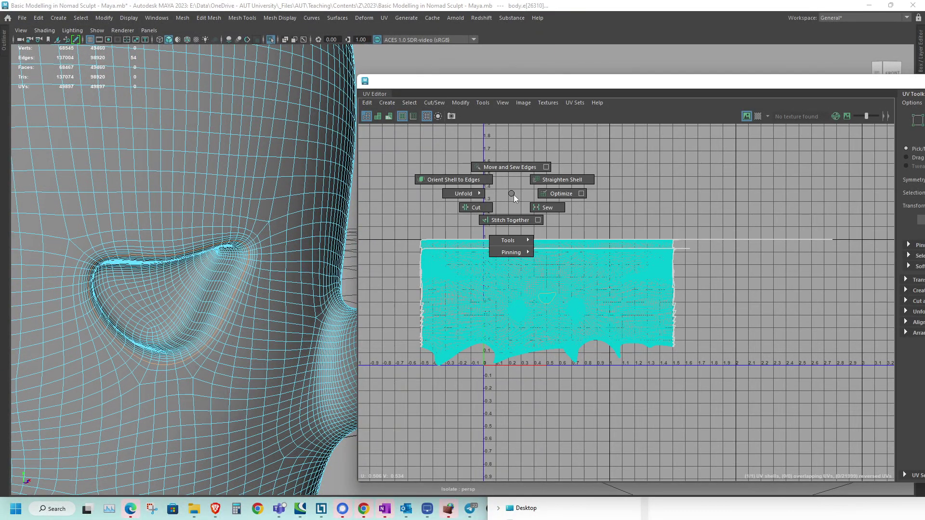
{"action": "left_click", "coordinate": [487, 207]}
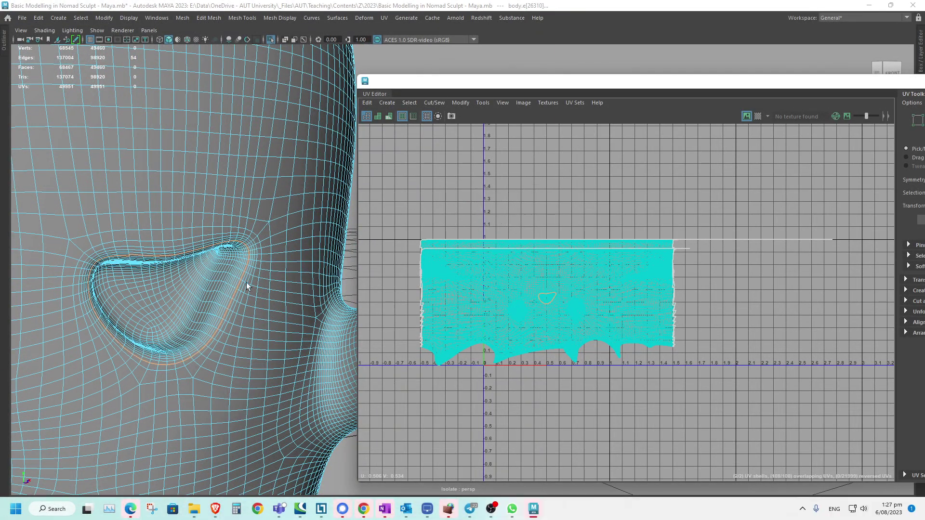
- Switch to face selection and select the separated mouth shell in the UV Editor
{"action": "right_click_drag", "start_coordinate": [190, 298], "coordinate": [204, 294]}
{"action": "double_click", "coordinate": [204, 294]}
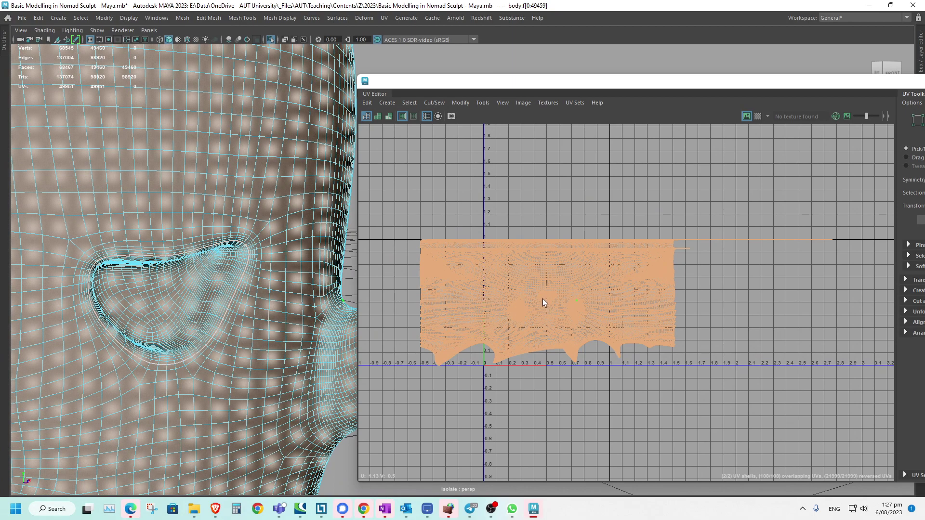
{"action": "right_click_drag", "start_coordinate": [543, 299], "coordinate": [819, 311], "text": "alt"}
{"action": "right_click_drag", "start_coordinate": [539, 300], "coordinate": [839, 301], "text": "alt"}
{"action": "left_click", "coordinate": [587, 290]}
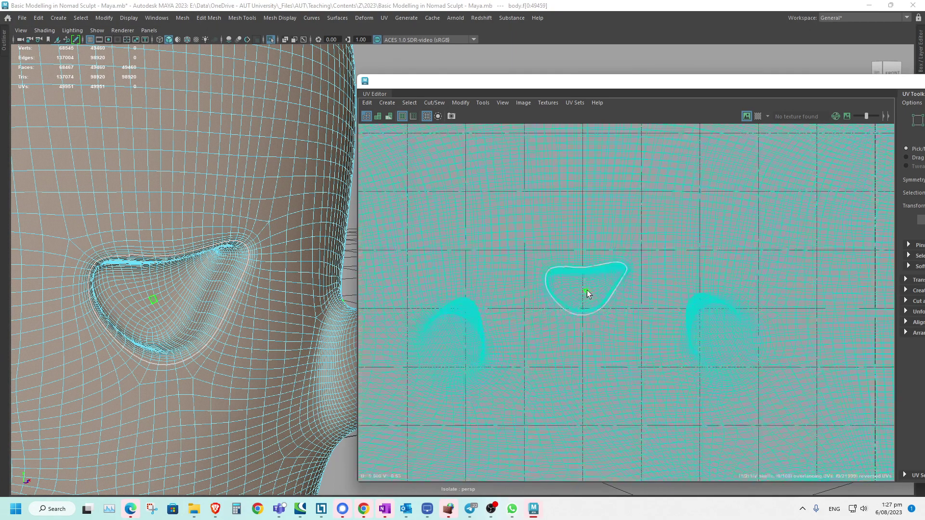
- Move the mouth UV shell into the empty space above the body's UV shell
{"action": "right_click_drag", "start_coordinate": [626, 291], "coordinate": [429, 268], "text": "alt"}
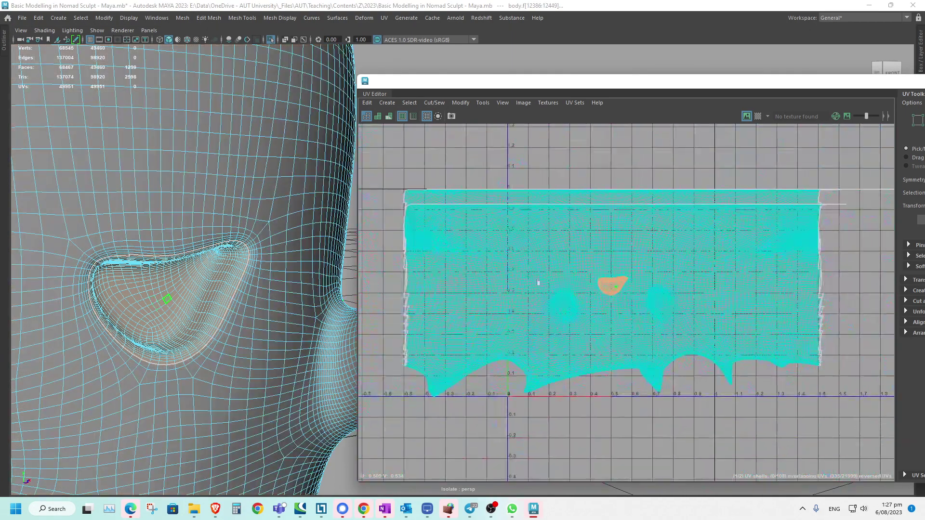
{"action": "middle_click_drag", "start_coordinate": [595, 285], "coordinate": [549, 314], "text": "alt"}
{"action": "key", "text": "w"}
{"action": "left_click_drag", "start_coordinate": [566, 314], "coordinate": [591, 189]}
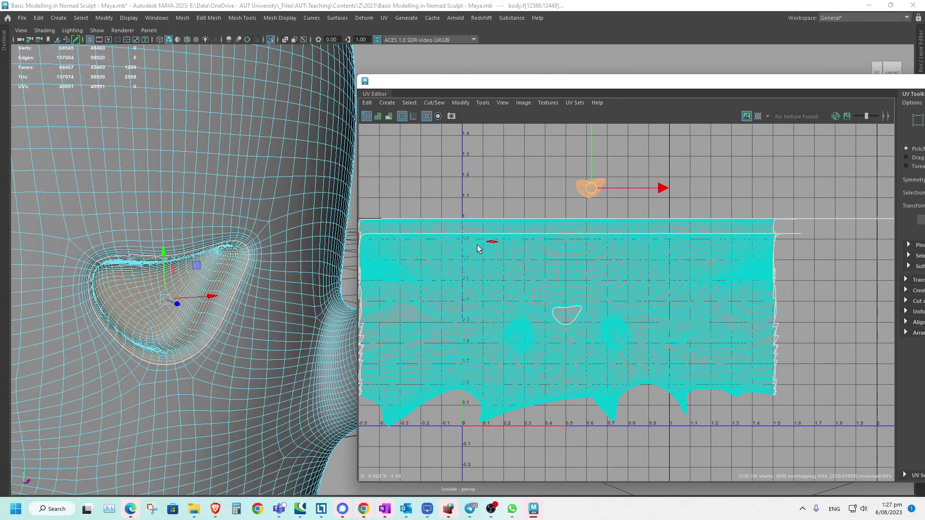
- Switch the body to edge selection, ready to pick edges where the arm meets the torso
{"action": "middle_click_drag", "start_coordinate": [228, 312], "coordinate": [165, 312], "text": "alt"}
{"action": "right_click_drag", "start_coordinate": [166, 313], "coordinate": [321, 355], "text": "alt"}
{"action": "middle_click_drag", "start_coordinate": [186, 339], "coordinate": [227, 310], "text": "alt"}
{"action": "right_click_drag", "start_coordinate": [227, 310], "coordinate": [262, 334], "text": "alt"}
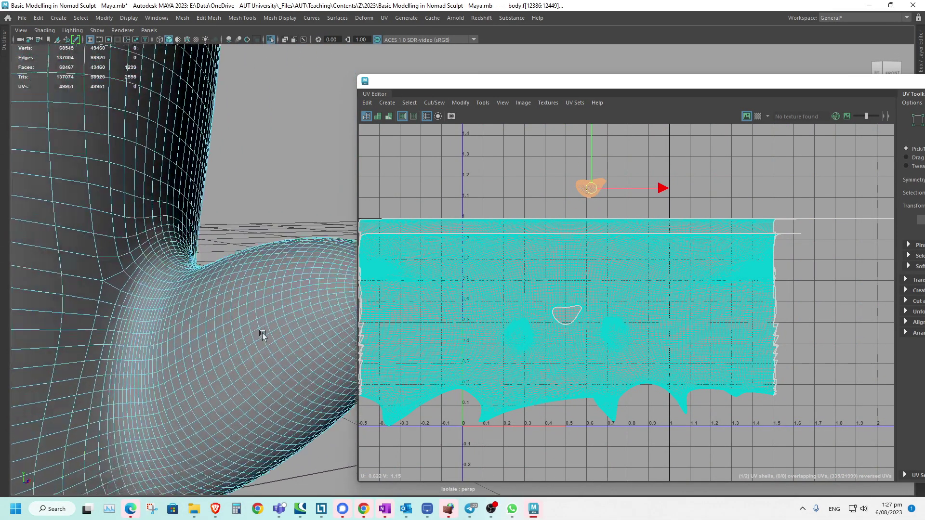
{"action": "left_click_drag", "start_coordinate": [262, 333], "coordinate": [143, 309], "text": "alt"}
{"action": "right_click_drag", "start_coordinate": [143, 308], "coordinate": [133, 194]}
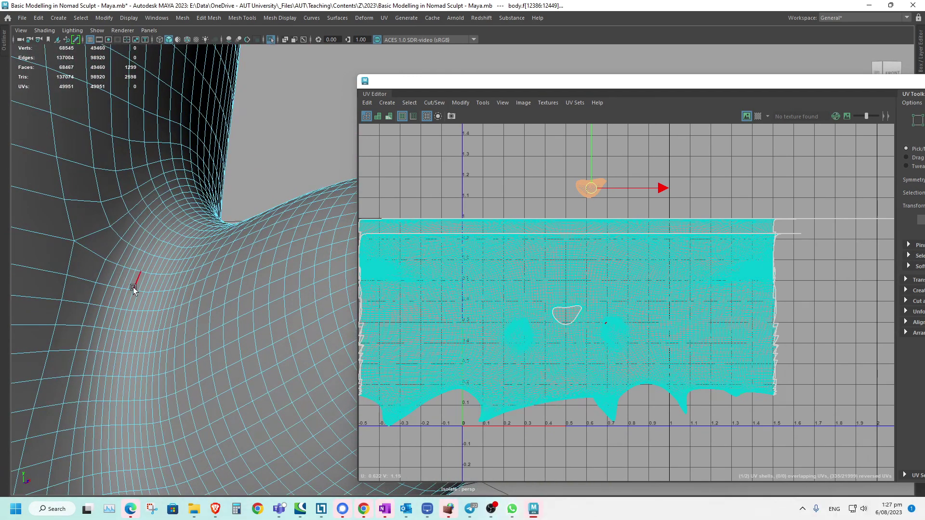
- Try to select a clean edge loop around the base of the arm
{"action": "double_click", "coordinate": [133, 287]}
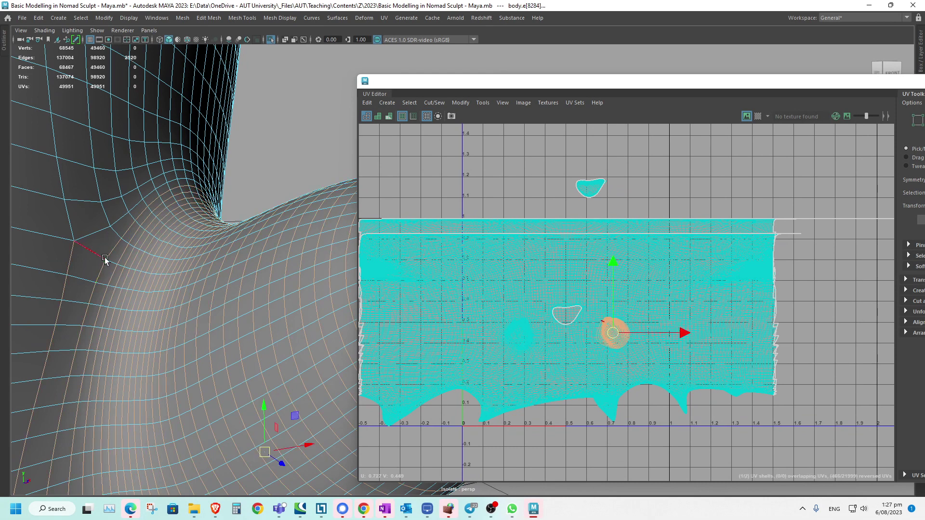
{"action": "mouse_move", "coordinate": [104, 256]}
{"action": "left_mouse_down", "text": "alt"}
{"action": "mouse_move", "coordinate": [124, 250]}
{"action": "mouse_move", "coordinate": [115, 256]}
{"action": "left_mouse_up", "text": "alt"}
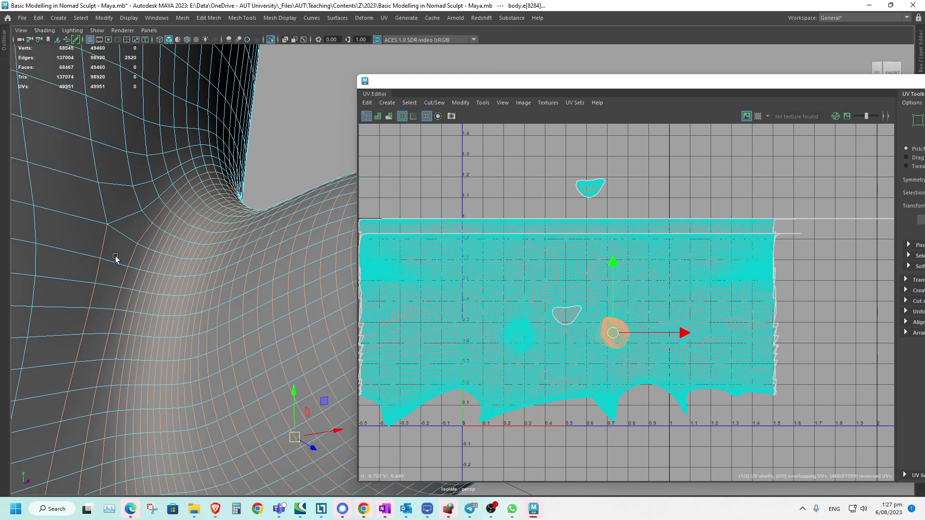
{"action": "double_click", "coordinate": [122, 218]}
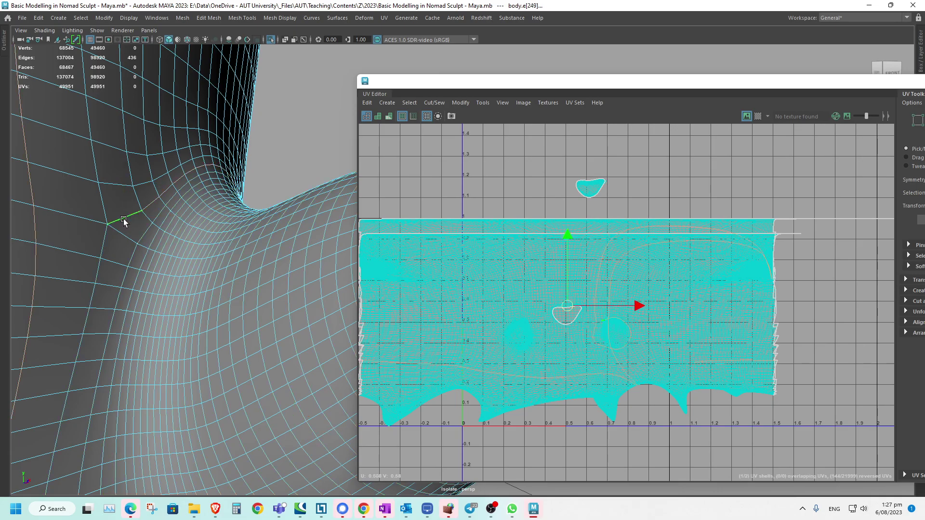
- Try selecting the full vertical edge loop above the upper lip and inspect how it runs around the body
{"action": "left_click_drag", "start_coordinate": [124, 218], "coordinate": [195, 235], "text": "alt"}
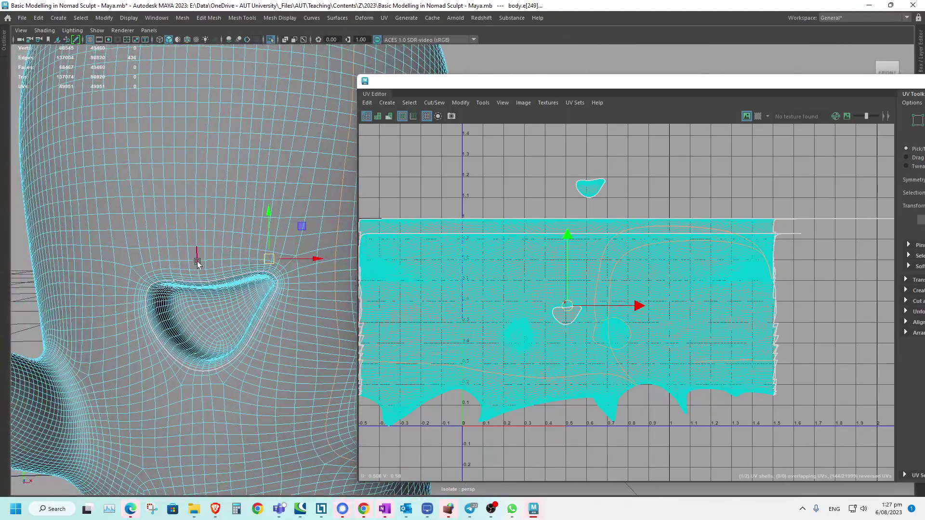
{"action": "scroll", "coordinate": [269, 287], "scroll_direction": "up", "scroll_amount": 6}
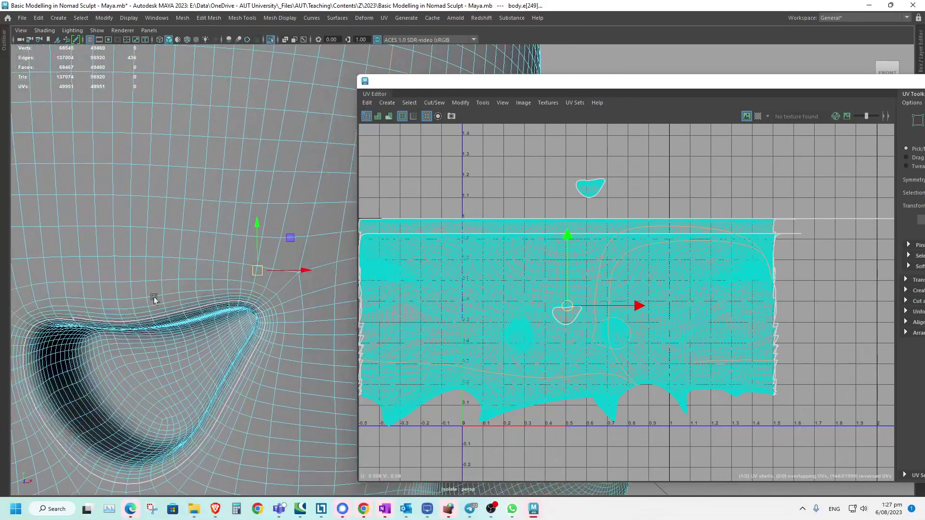
{"action": "scroll", "coordinate": [269, 288], "scroll_direction": "up", "scroll_amount": 2}
{"action": "middle_click_drag", "start_coordinate": [155, 277], "coordinate": [227, 270], "text": "alt"}
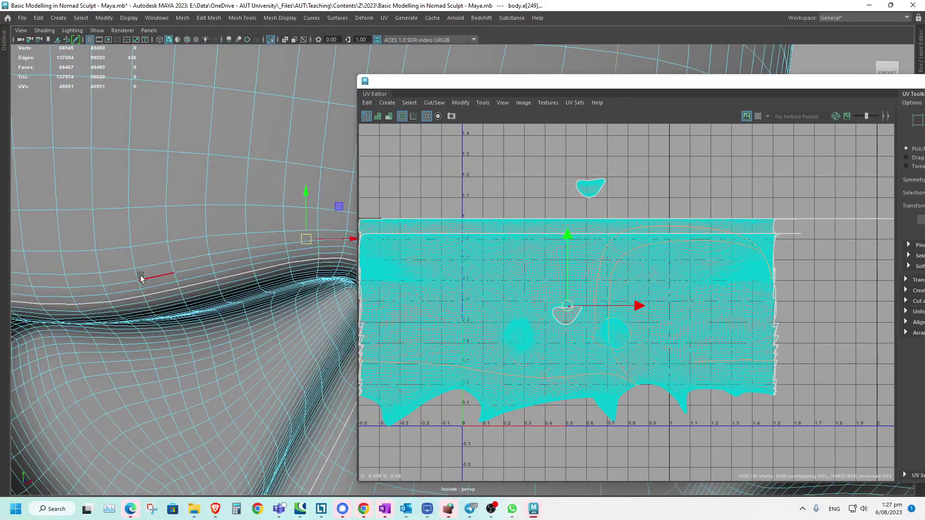
{"action": "double_click", "coordinate": [106, 291], "text": "shift"}
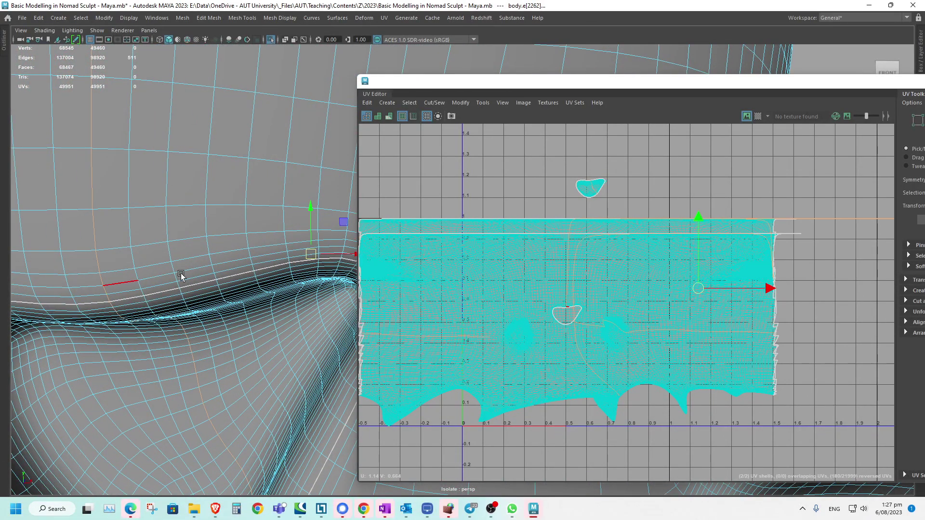
{"action": "scroll", "coordinate": [181, 273], "scroll_direction": "down", "scroll_amount": 7}
{"action": "middle_click_drag", "start_coordinate": [275, 265], "coordinate": [91, 305], "text": "alt"}
{"action": "scroll", "coordinate": [111, 306], "scroll_direction": "down", "scroll_amount": 2}
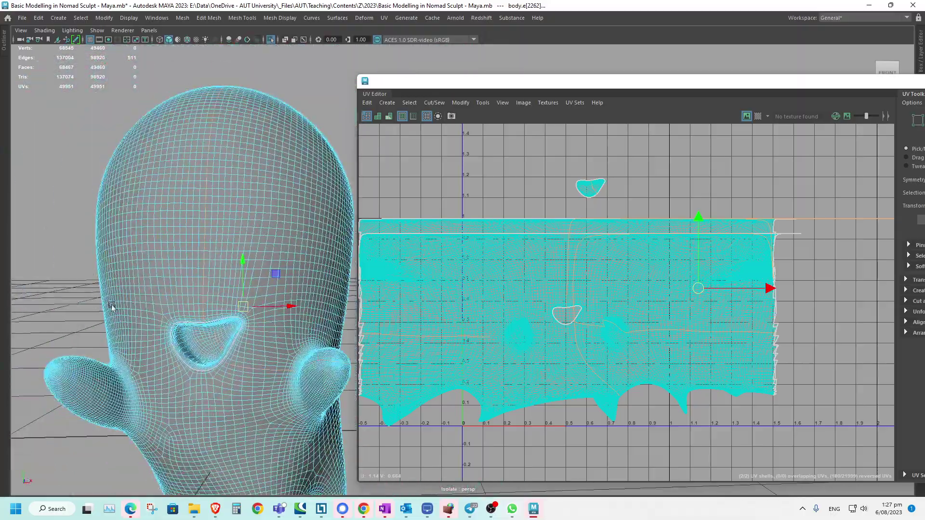
{"action": "left_click_drag", "start_coordinate": [111, 306], "coordinate": [251, 267], "text": "alt"}
{"action": "left_click_drag", "start_coordinate": [250, 241], "coordinate": [277, 219], "text": "alt"}
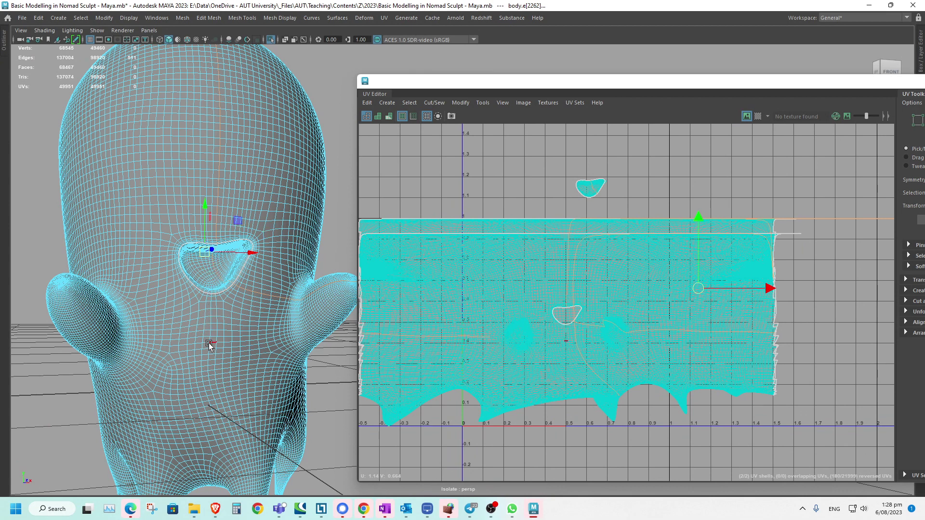
{"action": "middle_click_drag", "start_coordinate": [196, 327], "coordinate": [227, 358], "text": "alt"}
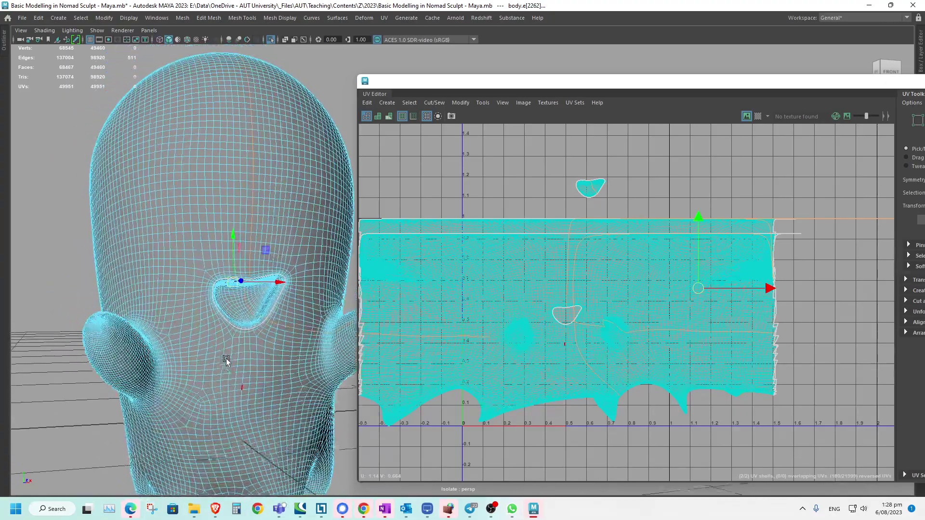
- Try picking the edge touching the mouth seam, and reselect the whole vertical loop above it
{"action": "right_click_drag", "start_coordinate": [227, 358], "coordinate": [154, 339], "text": "alt"}
{"action": "left_click_drag", "start_coordinate": [154, 339], "coordinate": [206, 320], "text": "alt"}
{"action": "left_click_drag", "start_coordinate": [245, 396], "coordinate": [207, 366], "text": "alt"}
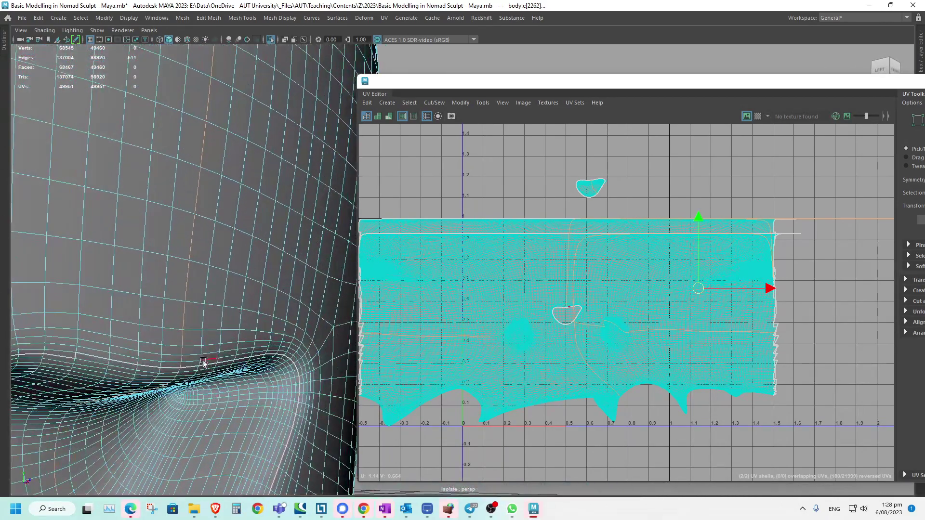
{"action": "left_click", "coordinate": [184, 362]}
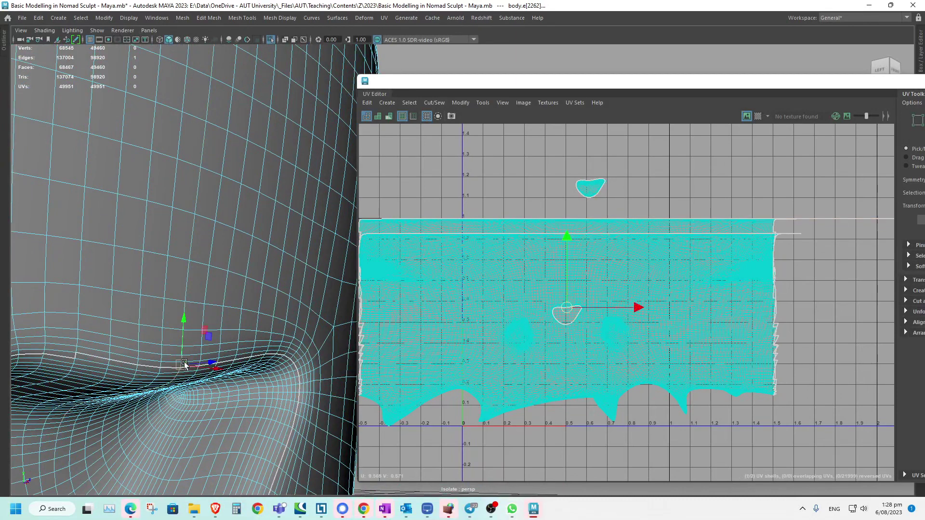
{"action": "left_click", "coordinate": [224, 292]}
{"action": "left_click", "coordinate": [213, 111]}
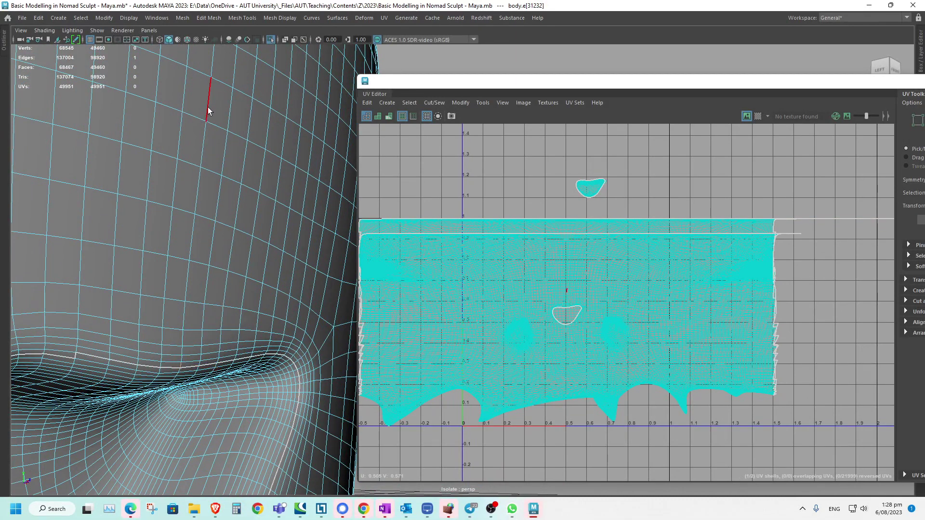
{"action": "double_click", "coordinate": [207, 107]}
{"action": "left_click_drag", "start_coordinate": [219, 109], "coordinate": [204, 245], "text": "alt"}
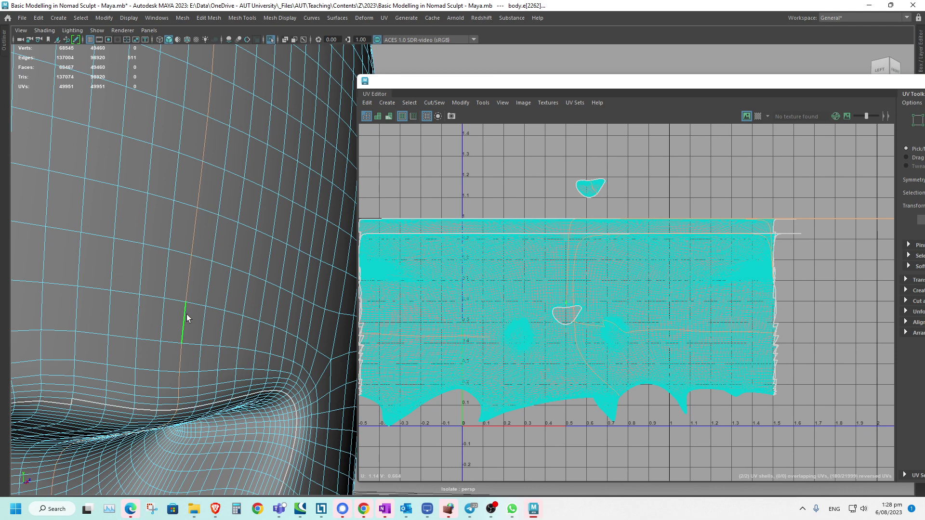
- Select a partial vertical path of edges from above the upper lip up the front of the head
{"action": "left_click", "coordinate": [194, 268]}
{"action": "double_click", "coordinate": [206, 140], "text": "shift"}
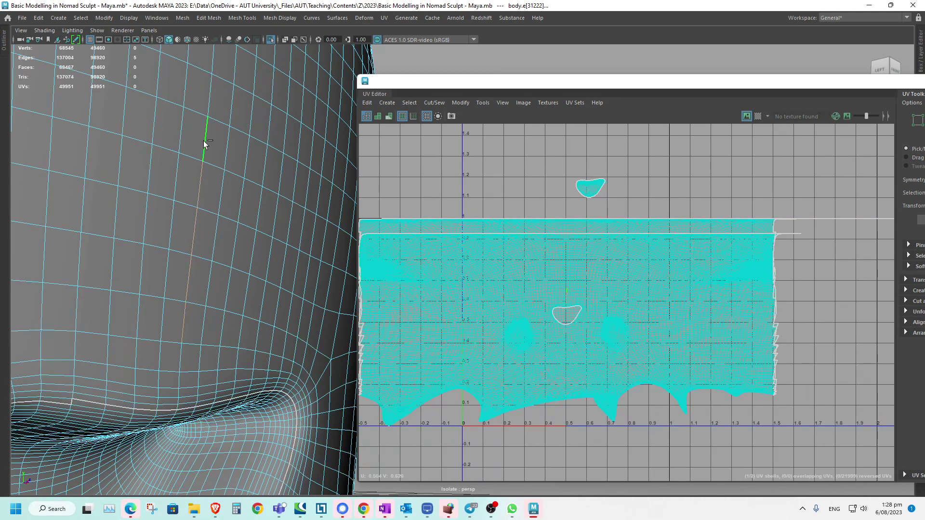
{"action": "middle_click_drag", "start_coordinate": [204, 147], "coordinate": [181, 253], "text": "alt"}
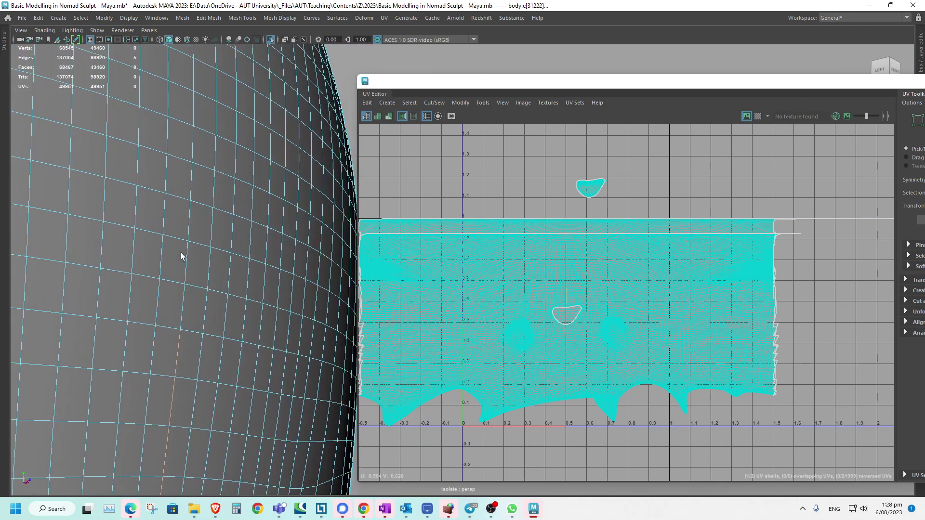
{"action": "double_click", "coordinate": [194, 144], "text": "shift"}
{"action": "left_click_drag", "start_coordinate": [194, 144], "coordinate": [225, 189], "text": "alt"}
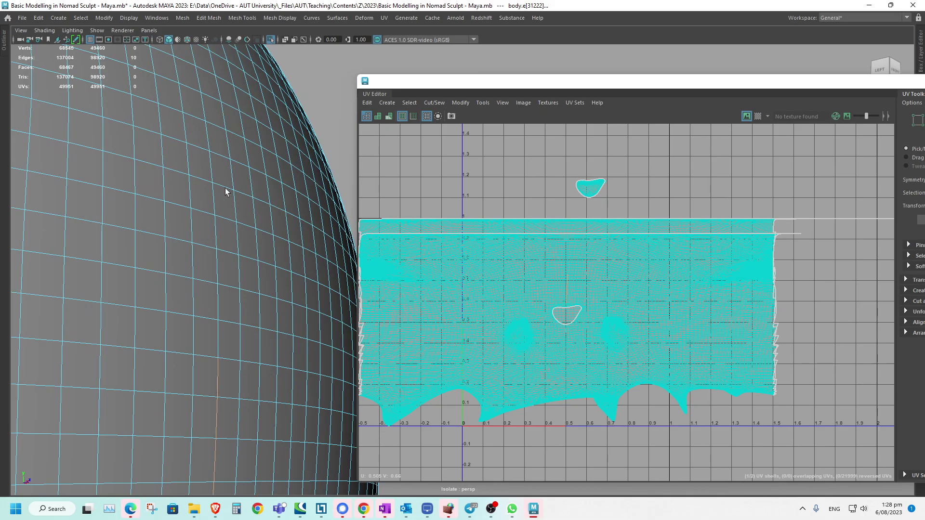
{"action": "double_click", "coordinate": [208, 140], "text": "shift"}
- Extend the selected edge path from the forehead up onto the crown of the head
{"action": "right_click_drag", "start_coordinate": [206, 140], "coordinate": [76, 218], "text": "alt"}
{"action": "left_click_drag", "start_coordinate": [76, 215], "coordinate": [104, 282], "text": "alt"}
{"action": "right_click_drag", "start_coordinate": [103, 282], "coordinate": [190, 316], "text": "alt"}
{"action": "left_click_drag", "start_coordinate": [190, 316], "coordinate": [169, 338], "text": "alt"}
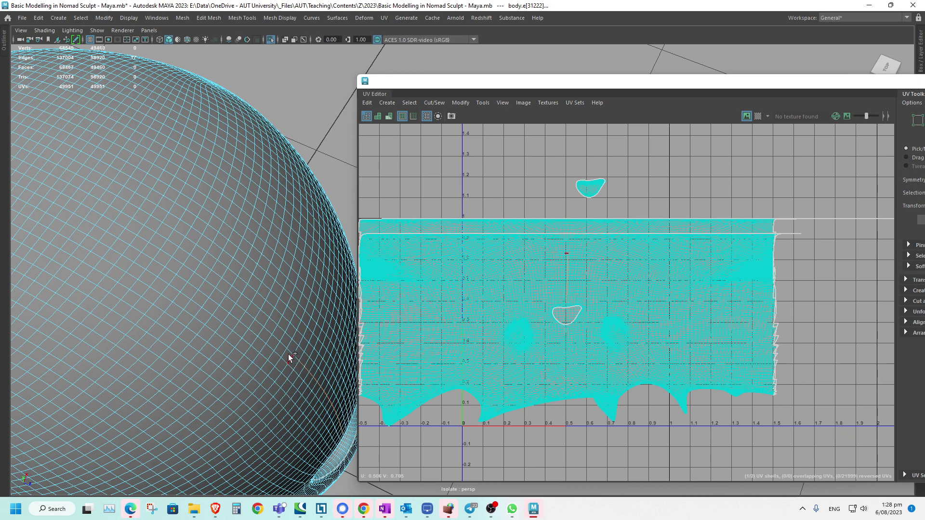
{"action": "double_click", "coordinate": [131, 232], "text": "shift"}
{"action": "middle_click_drag", "start_coordinate": [84, 248], "coordinate": [152, 311], "text": "alt"}
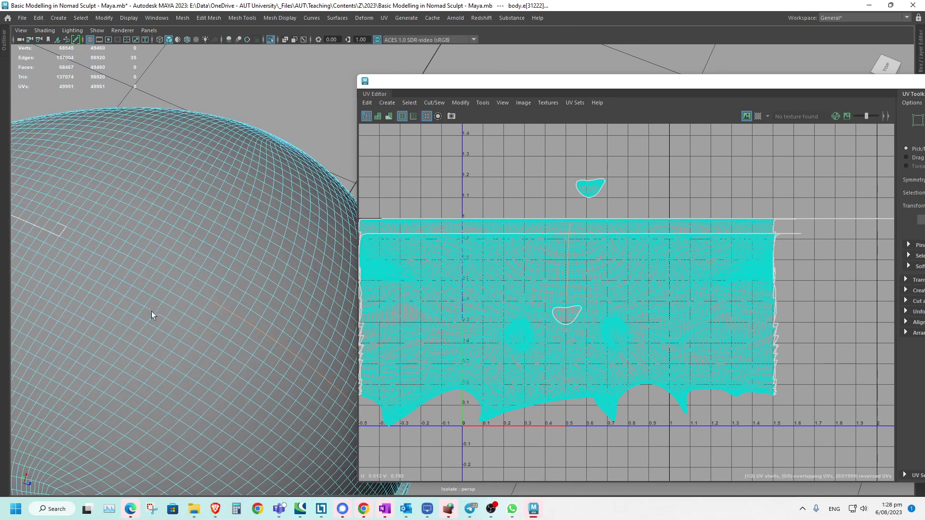
- Continue the edge path across the top of the head to the existing seam and along it toward the back
{"action": "double_click", "coordinate": [114, 250], "text": "shift"}
{"action": "left_click_drag", "start_coordinate": [85, 258], "coordinate": [152, 269], "text": "alt"}
{"action": "double_click", "coordinate": [157, 287], "text": "shift"}
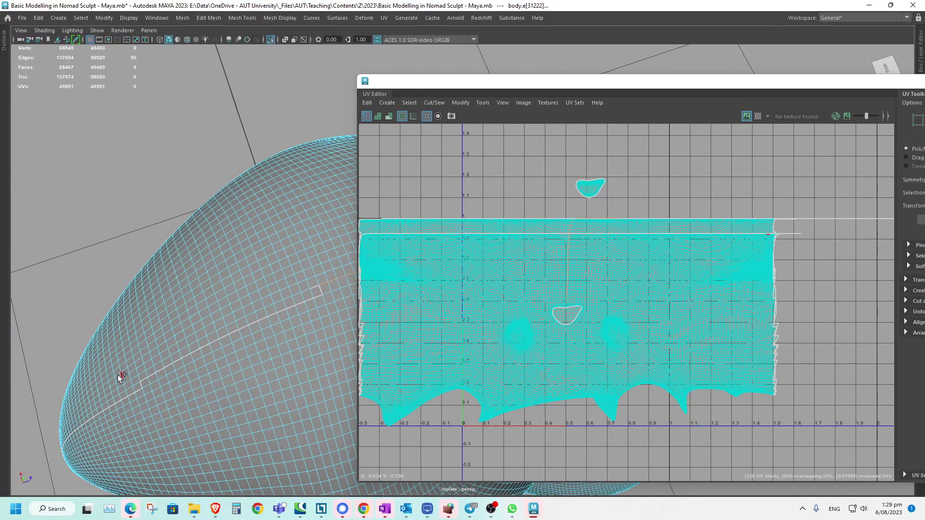
{"action": "double_click", "coordinate": [107, 396], "text": "shift"}
{"action": "left_click_drag", "start_coordinate": [85, 395], "coordinate": [202, 362], "text": "alt"}
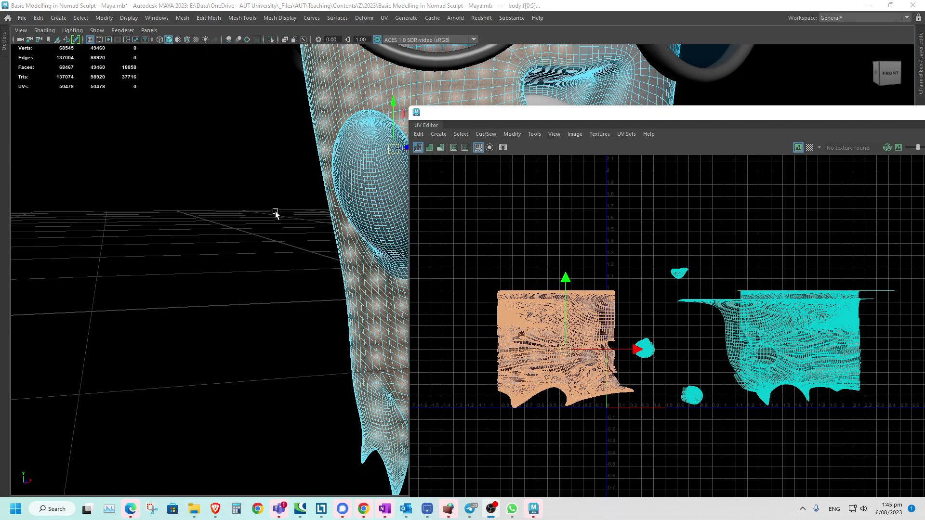
- Try a light grey viewport background and deselect the faces of the body's half shell
{"action": "left_click_drag", "start_coordinate": [275, 214], "coordinate": [139, 309], "text": "alt"}
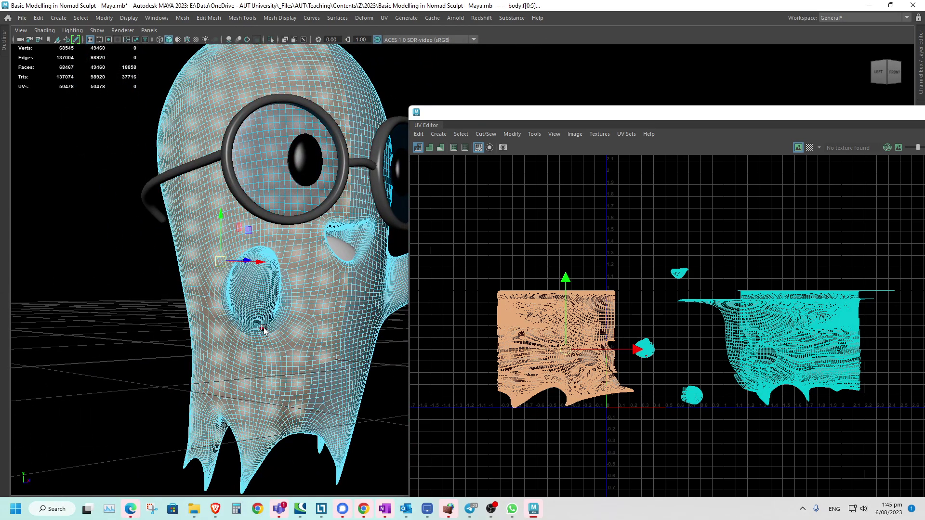
{"action": "key", "text": "alt+b"}
{"action": "key", "text": "alt+b"}
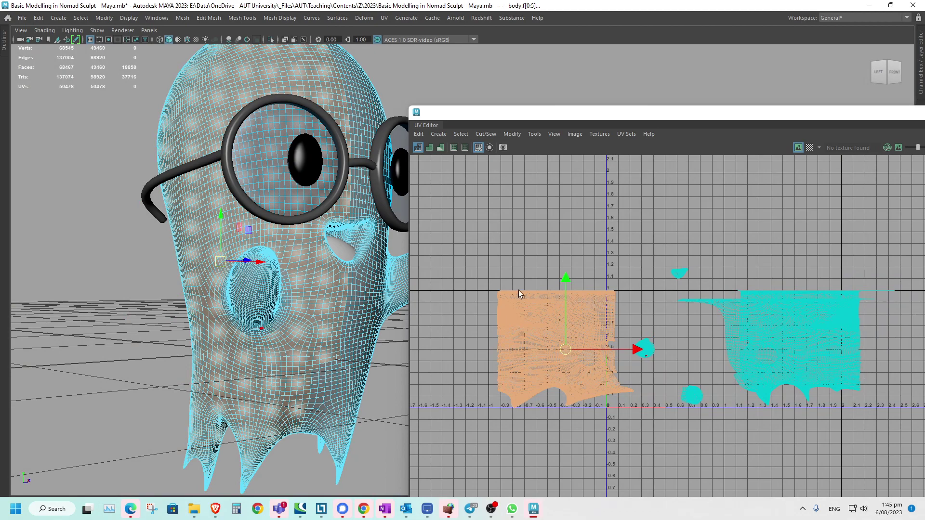
{"action": "left_click", "coordinate": [488, 275]}
{"action": "middle_click_drag", "start_coordinate": [296, 327], "coordinate": [303, 327], "text": "alt"}
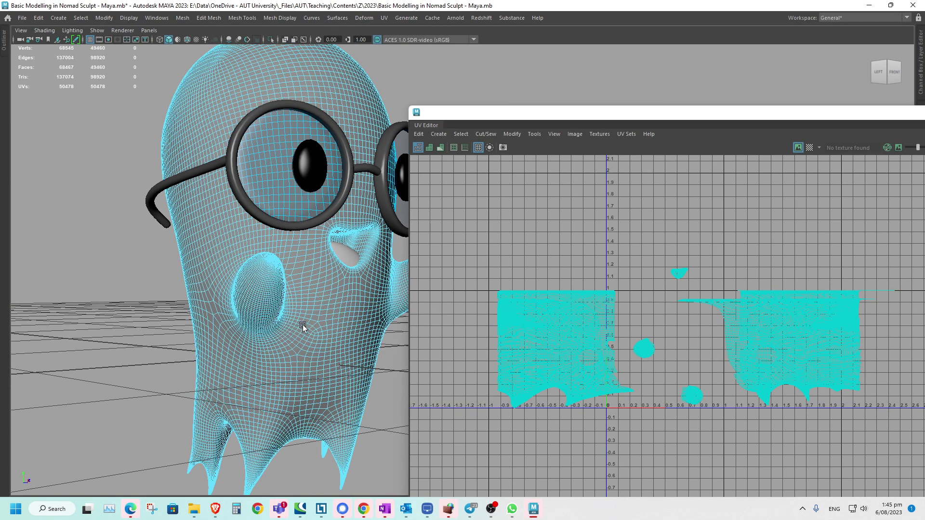
- Return the body to object mode and try the gradient viewport background
{"action": "scroll", "coordinate": [303, 328], "scroll_direction": "up", "scroll_amount": 3}
{"action": "left_click", "coordinate": [300, 338]}
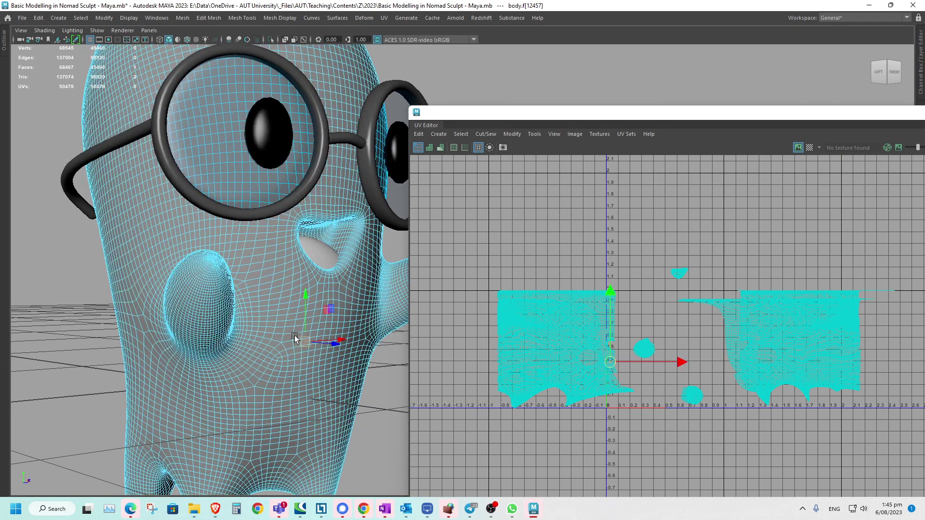
{"action": "right_click_drag", "start_coordinate": [294, 335], "coordinate": [320, 319]}
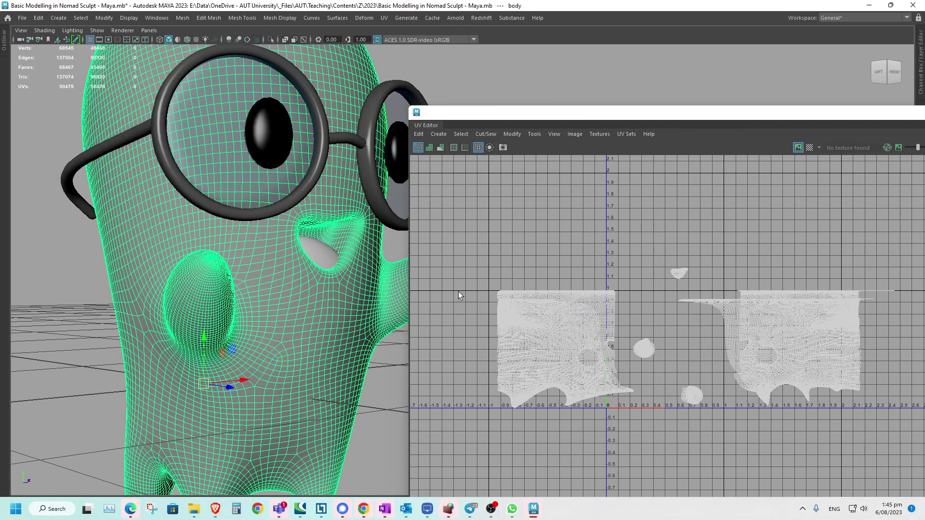
{"action": "middle_click_drag", "start_coordinate": [459, 291], "coordinate": [467, 285], "text": "alt"}
{"action": "key", "text": "alt+b"}
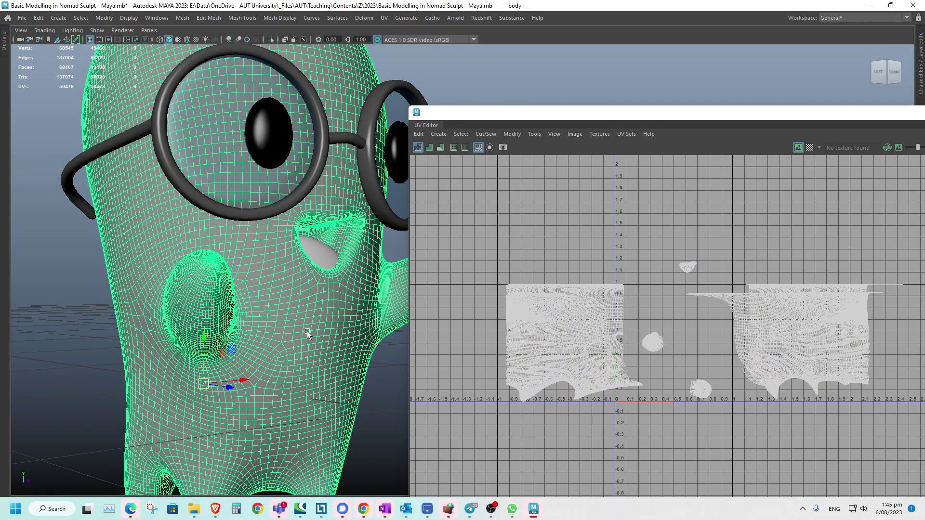
- Switch to face selection and select the UV shell of the character's right body half in the UV Editor
{"action": "right_click_drag", "start_coordinate": [575, 300], "coordinate": [574, 340]}
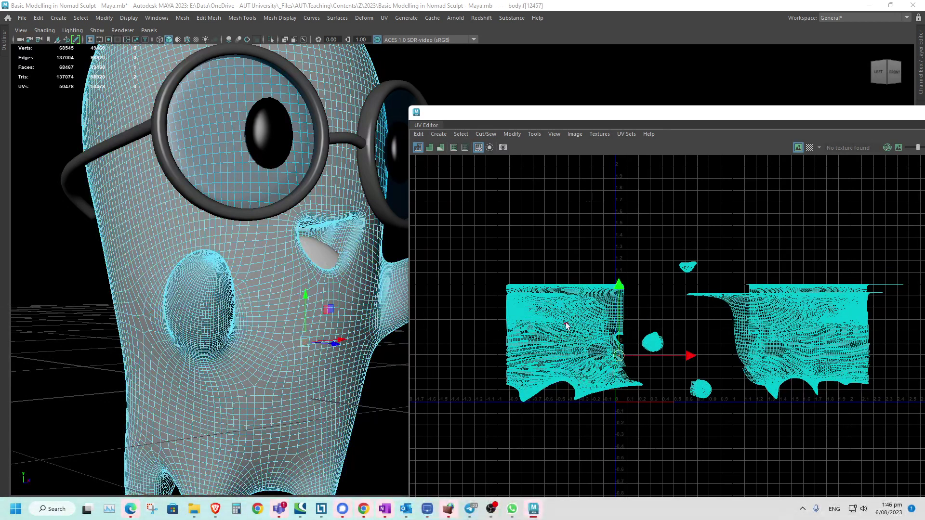
{"action": "left_click", "coordinate": [572, 323]}
{"action": "double_click", "coordinate": [572, 320]}
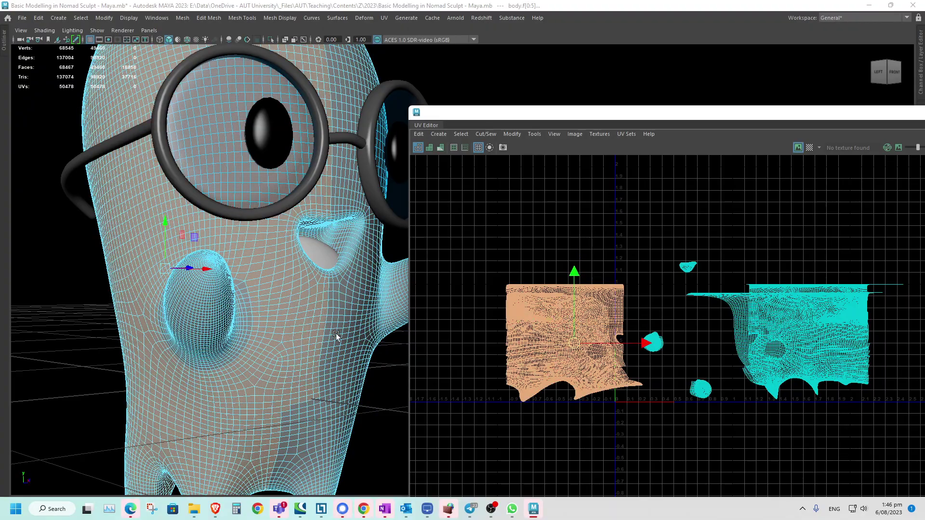
{"action": "mouse_move", "coordinate": [336, 334]}
{"action": "left_mouse_down", "text": "alt"}
{"action": "mouse_move", "coordinate": [317, 352]}
{"action": "mouse_move", "coordinate": [288, 352]}
{"action": "mouse_move", "coordinate": [293, 344]}
{"action": "mouse_move", "coordinate": [311, 361]}
{"action": "mouse_move", "coordinate": [338, 350]}
{"action": "left_mouse_up", "text": "alt"}
- Select the UV shell of the character's left body half and move it up and outward, away from the other shells
{"action": "left_click", "coordinate": [798, 346]}
{"action": "left_click", "coordinate": [829, 331]}
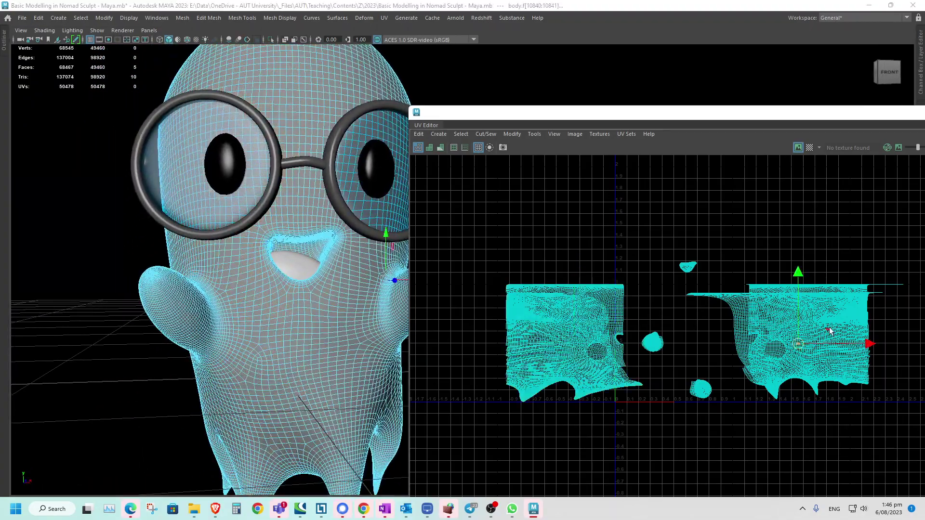
{"action": "double_click", "coordinate": [806, 333]}
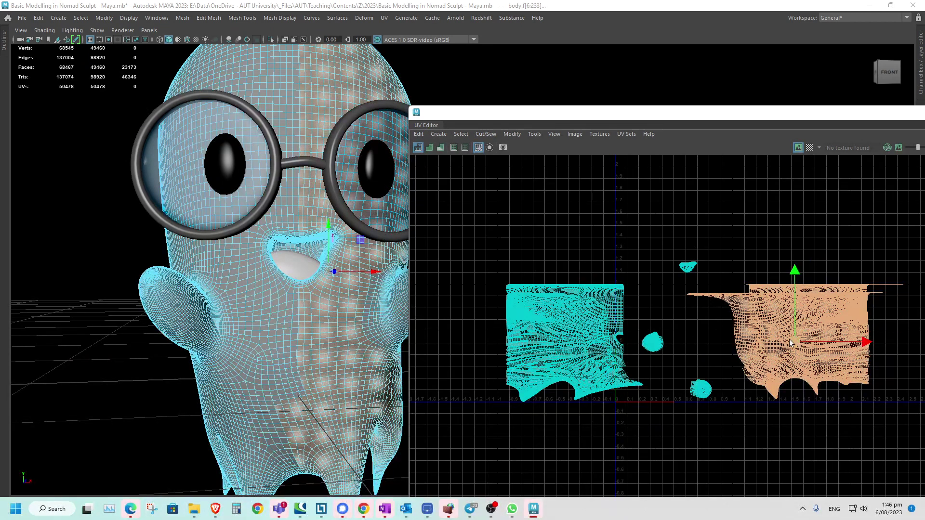
{"action": "left_click_drag", "start_coordinate": [790, 343], "coordinate": [841, 270]}
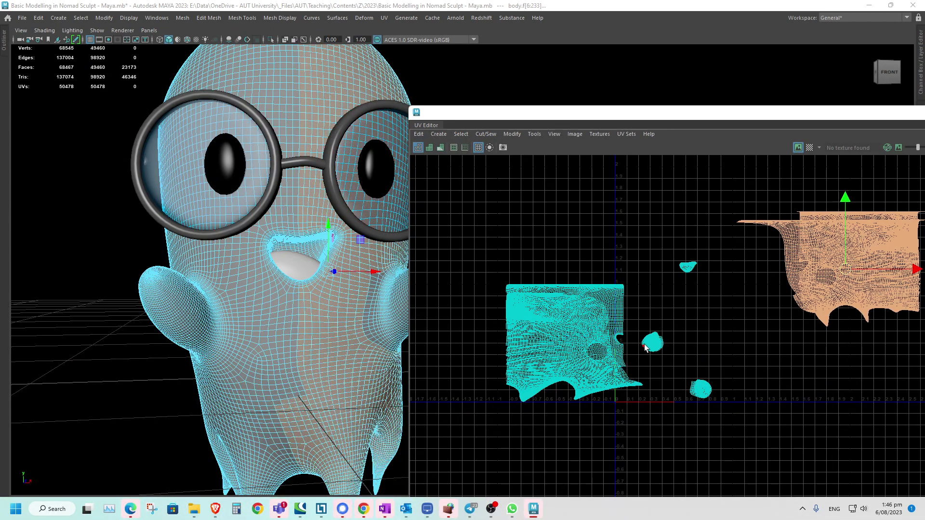
- Select the small mouth UV shell in the UV Editor
{"action": "double_click", "coordinate": [685, 271]}
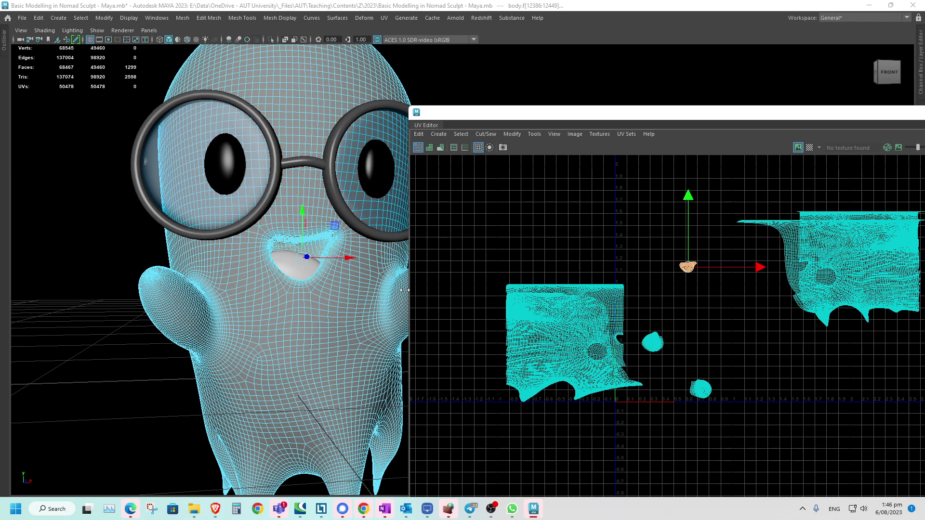
- Return the body to object mode and isolate it in the viewport so the mouth cavity is exposed
{"action": "right_click_drag", "start_coordinate": [294, 313], "coordinate": [337, 289]}
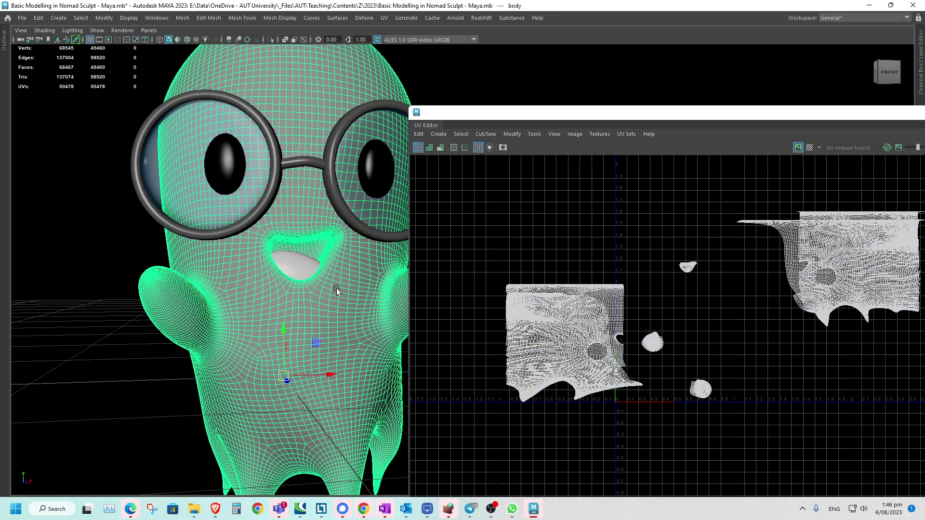
{"action": "key", "text": "ctrl+1"}
{"action": "scroll", "coordinate": [319, 321], "scroll_direction": "up", "scroll_amount": 5}
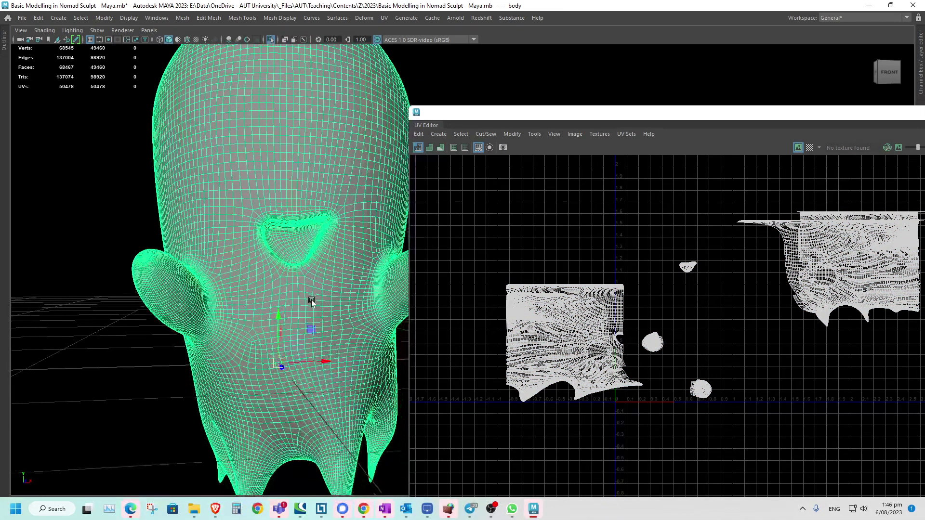
{"action": "mouse_move", "coordinate": [300, 343]}
{"action": "left_mouse_down", "text": "alt"}
{"action": "mouse_move", "coordinate": [273, 341]}
{"action": "mouse_move", "coordinate": [295, 339]}
{"action": "left_mouse_up", "text": "alt"}
{"action": "scroll", "coordinate": [295, 338], "scroll_direction": "up", "scroll_amount": 2}
- Select the small mouth UV shell, frame it in the UV Editor and unfold it
{"action": "left_click", "coordinate": [686, 273]}
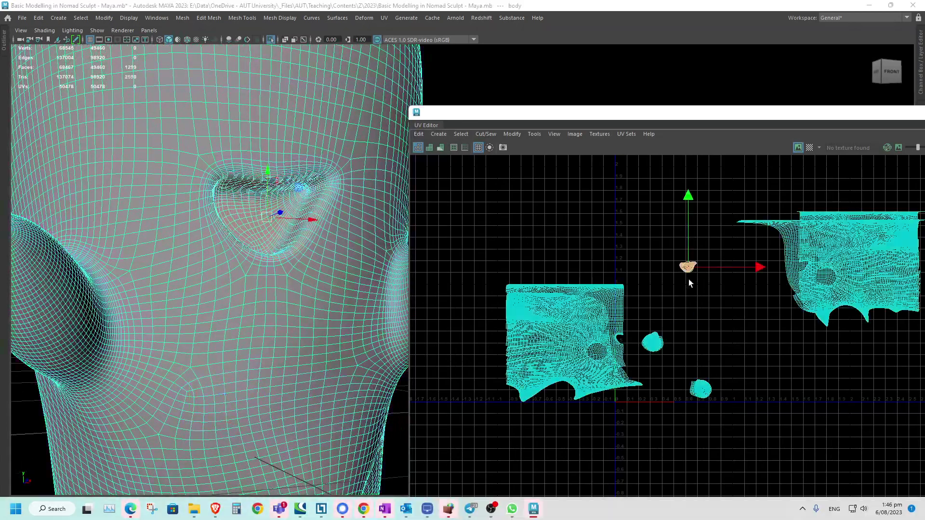
{"action": "key", "text": "f"}
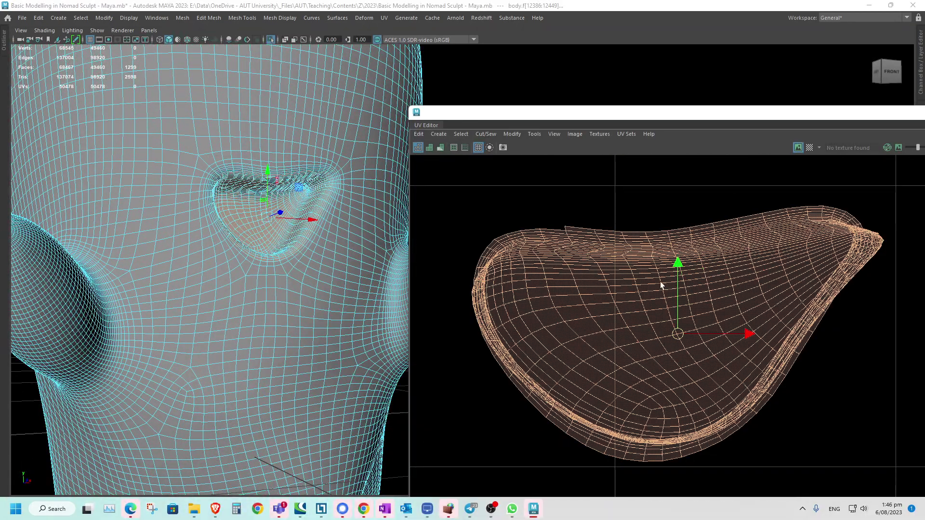
{"action": "right_click_drag", "start_coordinate": [714, 288], "coordinate": [650, 291], "text": "shift"}
{"action": "scroll", "coordinate": [601, 278], "scroll_direction": "down", "scroll_amount": 6}
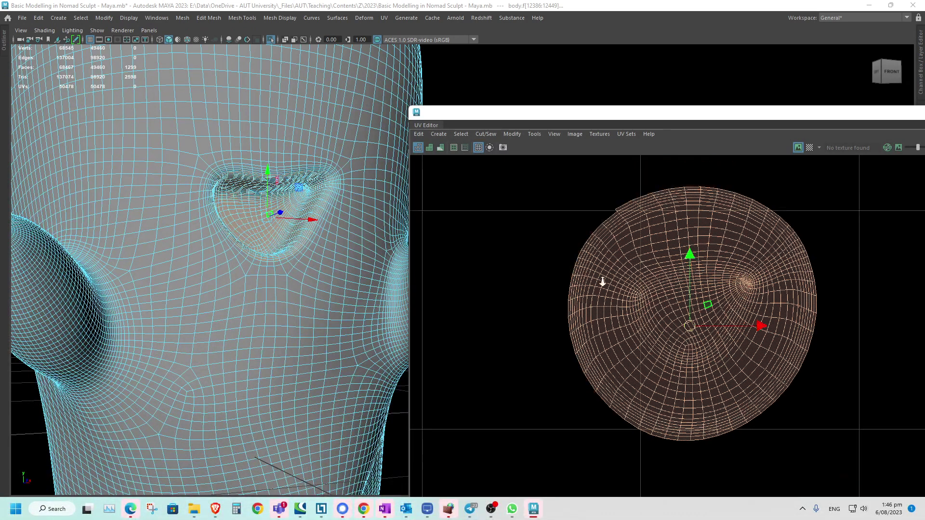
- Select the two arm UV shells one after the other and unfold each of them
{"action": "scroll", "coordinate": [672, 298], "scroll_direction": "down", "scroll_amount": 6}
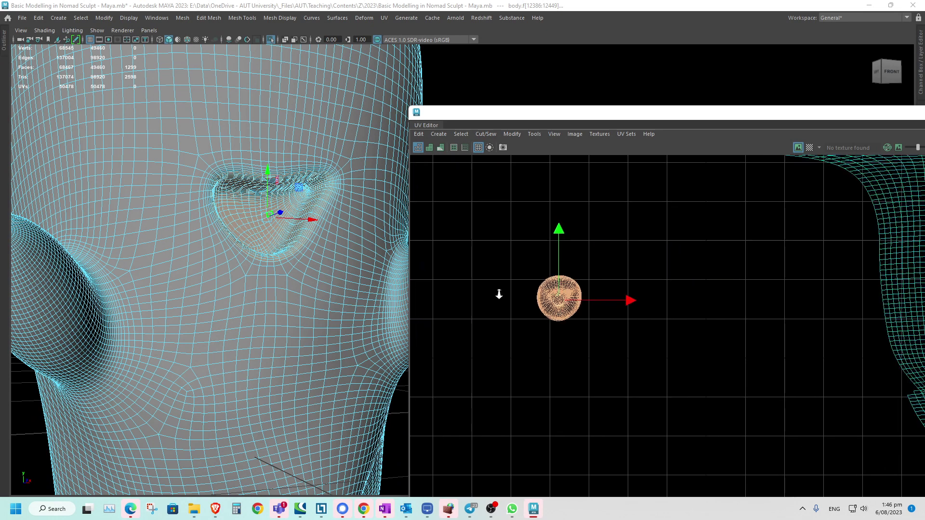
{"action": "middle_click_drag", "start_coordinate": [516, 393], "coordinate": [605, 269], "text": "alt"}
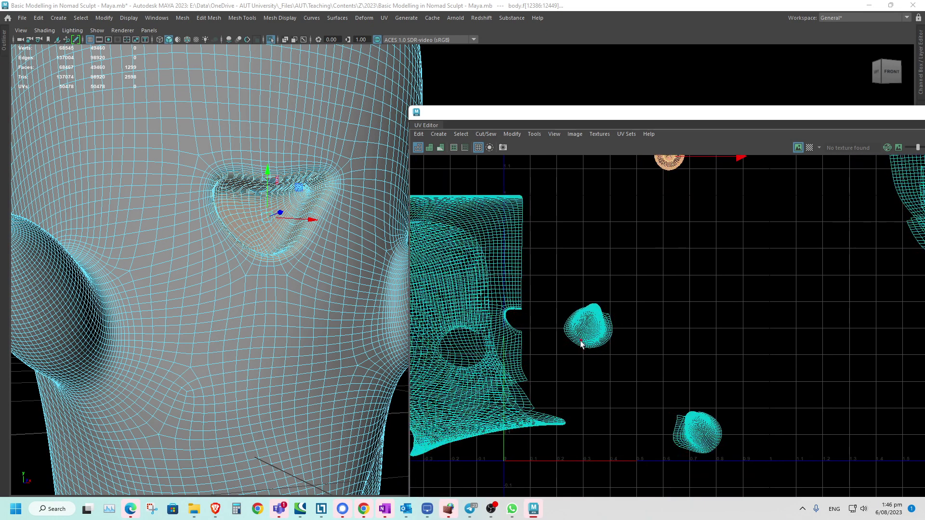
{"action": "left_click", "coordinate": [585, 340]}
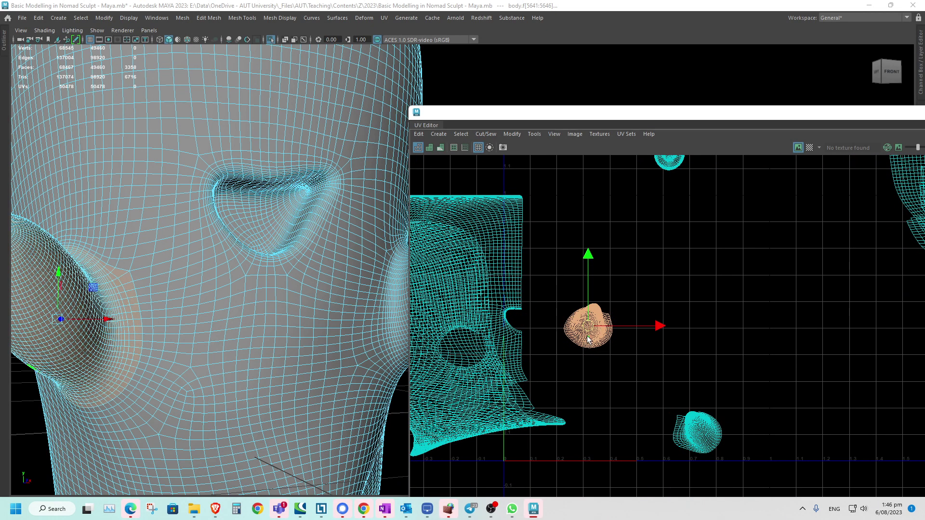
{"action": "left_click", "coordinate": [703, 433]}
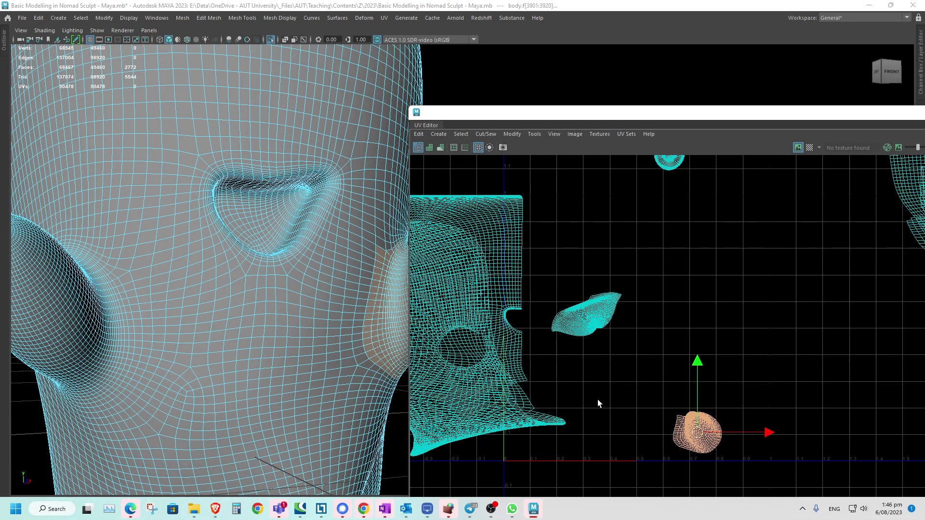
{"action": "middle_click_drag", "start_coordinate": [598, 401], "coordinate": [629, 385], "text": "alt"}
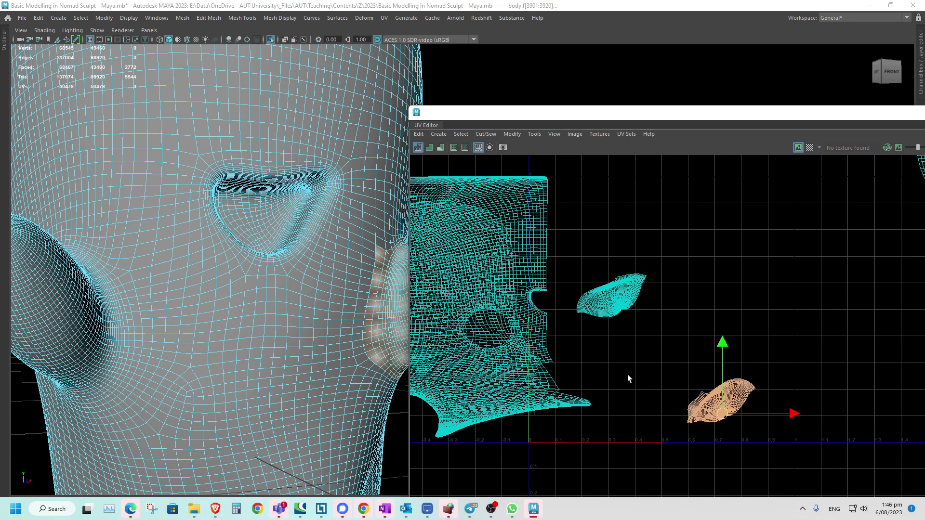
- Select the UV shell of the character's right body half and unfold it
{"action": "left_click", "coordinate": [510, 332]}
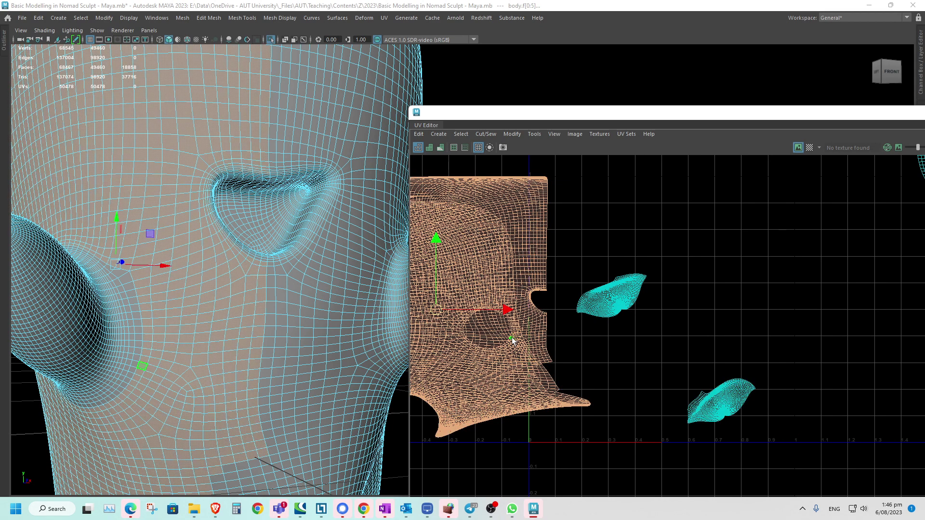
{"action": "middle_click_drag", "start_coordinate": [515, 339], "coordinate": [595, 327], "text": "alt"}
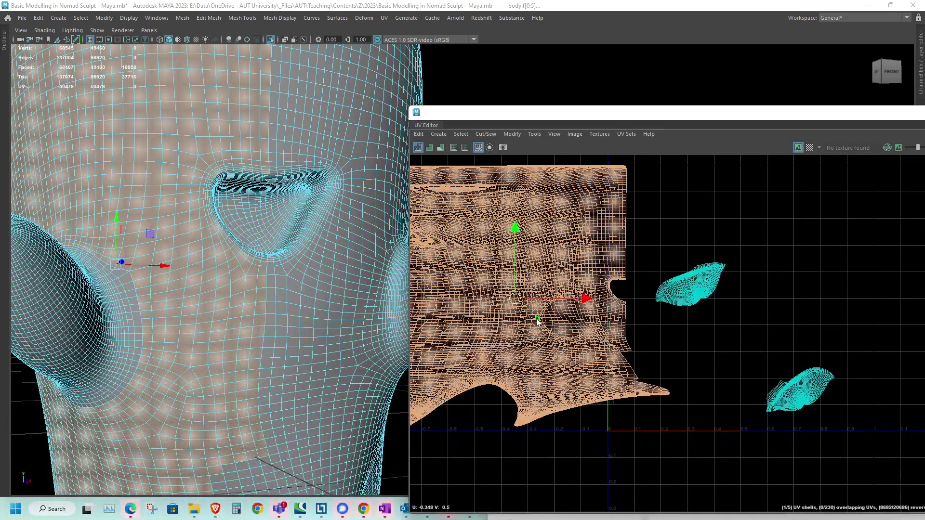
{"action": "right_click_drag", "start_coordinate": [538, 319], "coordinate": [430, 325], "text": "shift"}
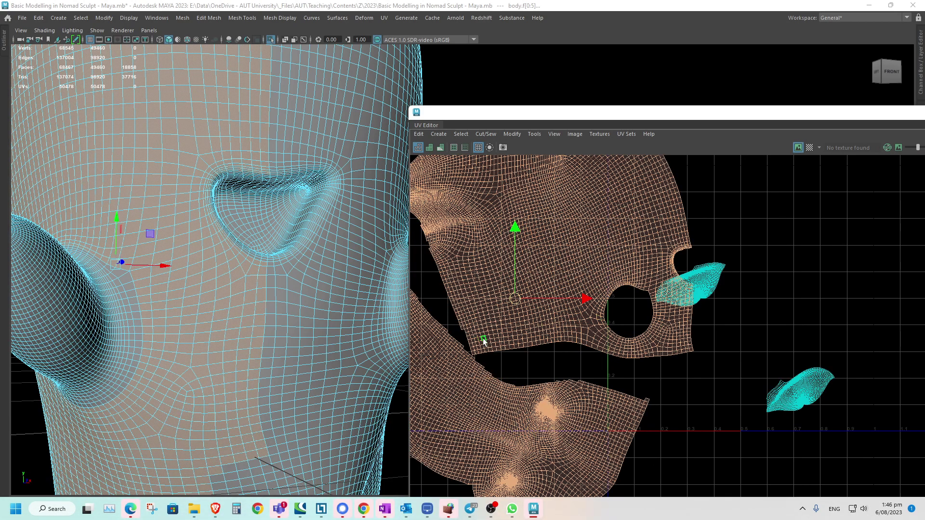
{"action": "middle_click_drag", "start_coordinate": [483, 341], "coordinate": [588, 325], "text": "alt"}
{"action": "right_click_drag", "start_coordinate": [588, 324], "coordinate": [629, 341], "text": "alt"}
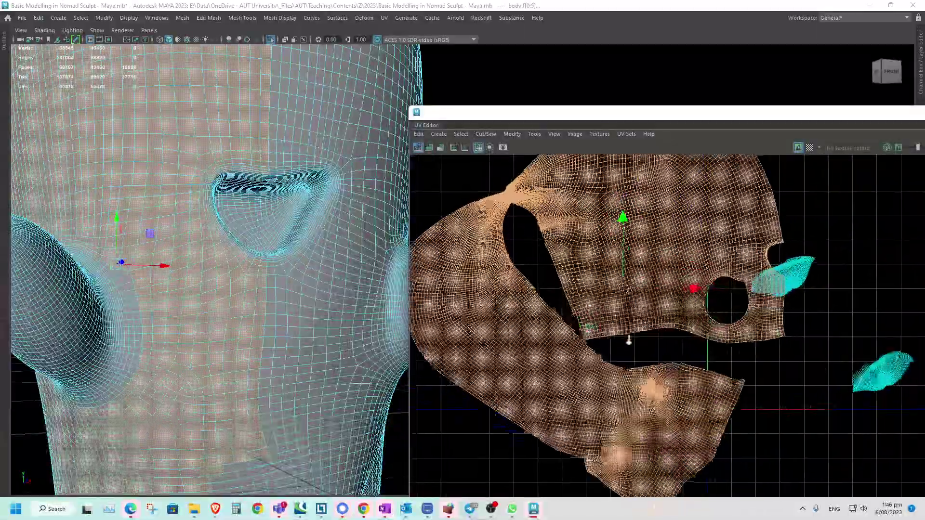
- Select the edge loop across the narrow neck of the unfolded body-half shell and cut the UVs along it
{"action": "scroll", "coordinate": [629, 340], "scroll_direction": "up", "scroll_amount": 8}
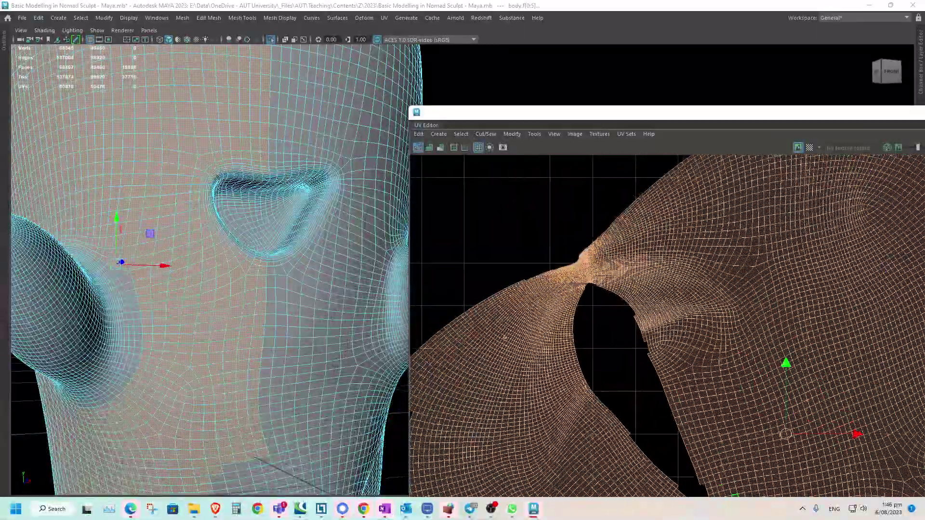
{"action": "scroll", "coordinate": [588, 320], "scroll_direction": "up", "scroll_amount": 8}
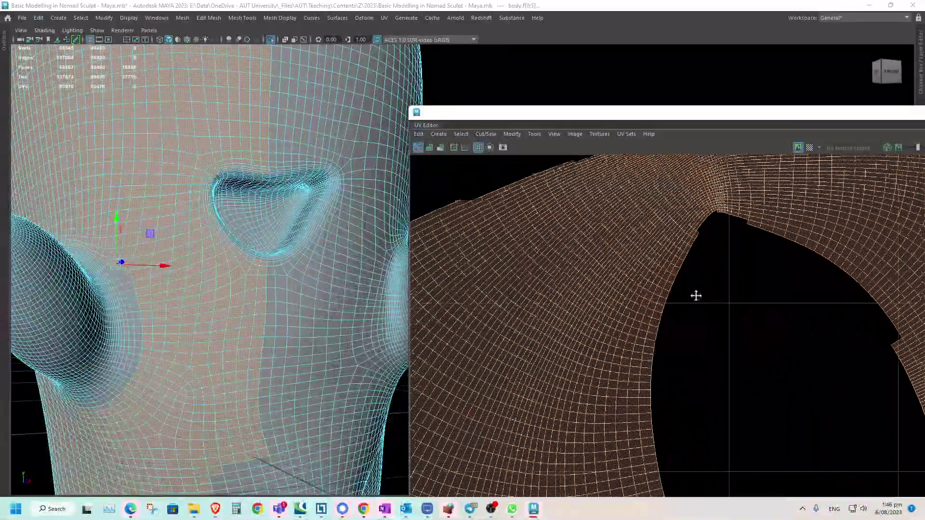
{"action": "middle_click_drag", "start_coordinate": [696, 296], "coordinate": [588, 396], "text": "alt"}
{"action": "right_click_drag", "start_coordinate": [575, 368], "coordinate": [718, 392], "text": "alt"}
{"action": "middle_click_drag", "start_coordinate": [622, 321], "coordinate": [622, 399], "text": "alt"}
{"action": "right_click_drag", "start_coordinate": [600, 374], "coordinate": [638, 389], "text": "alt"}
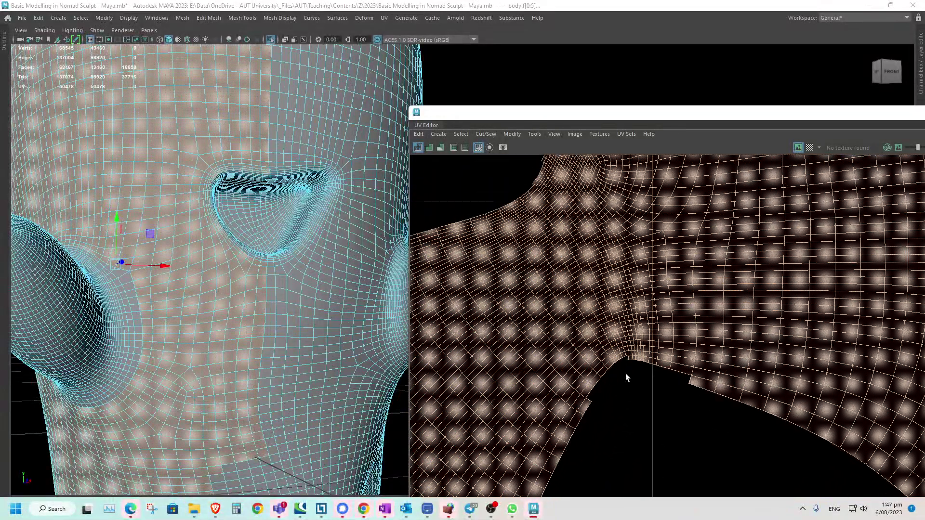
{"action": "right_click_drag", "start_coordinate": [587, 327], "coordinate": [536, 319]}
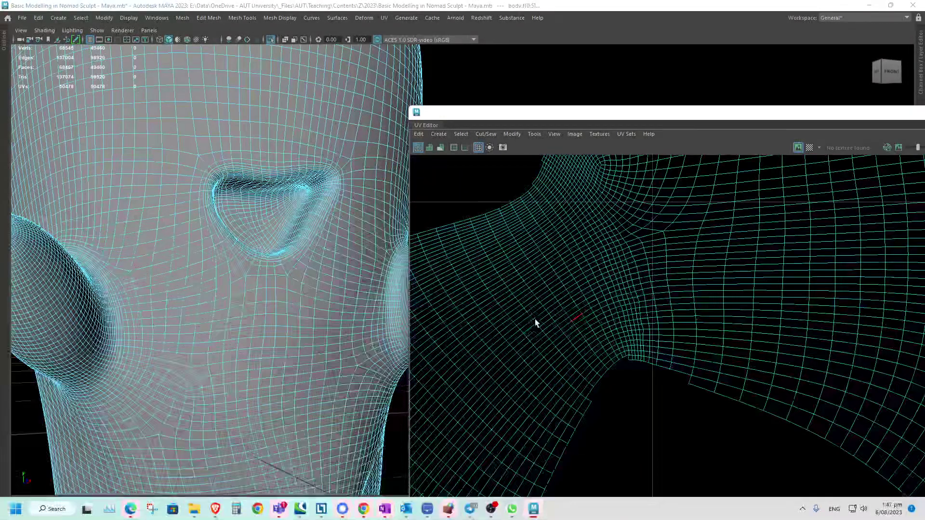
{"action": "double_click", "coordinate": [562, 308]}
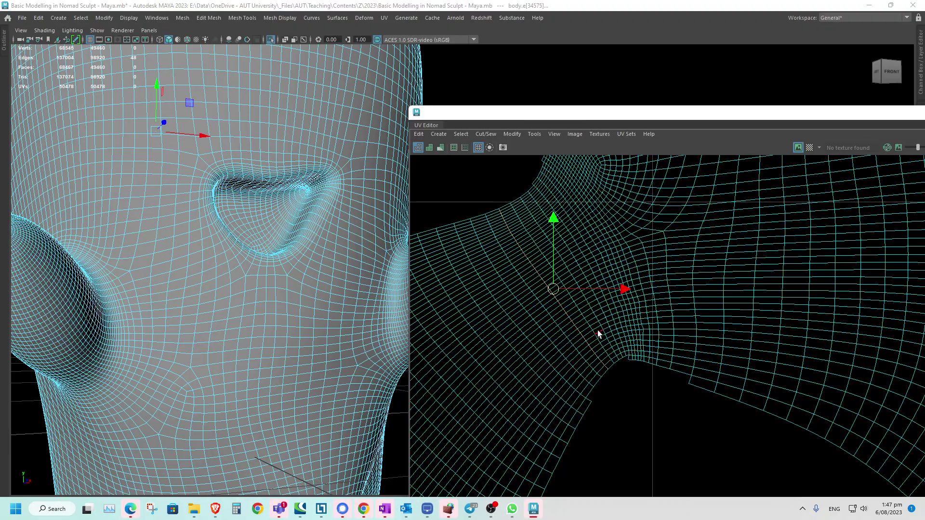
{"action": "right_click_drag", "start_coordinate": [622, 364], "coordinate": [600, 369], "text": "shift"}
{"action": "middle_click_drag", "start_coordinate": [600, 367], "coordinate": [688, 325], "text": "alt"}
{"action": "right_click_drag", "start_coordinate": [688, 325], "coordinate": [438, 368], "text": "alt"}
{"action": "middle_click_drag", "start_coordinate": [581, 433], "coordinate": [709, 295], "text": "alt"}
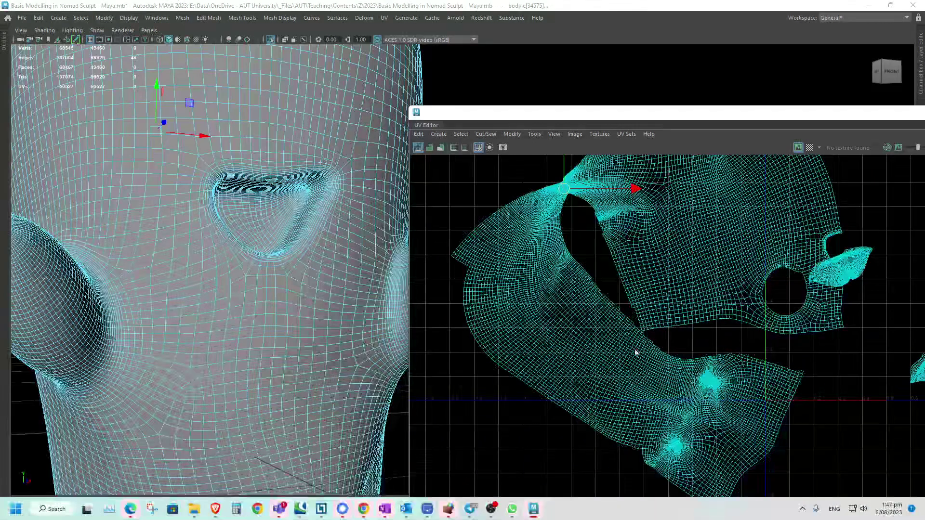
- Select the lower UV shell split off from the body half and move it sideways away from the upper shell
{"action": "right_click_drag", "start_coordinate": [631, 350], "coordinate": [631, 378]}
{"action": "left_click", "coordinate": [612, 381]}
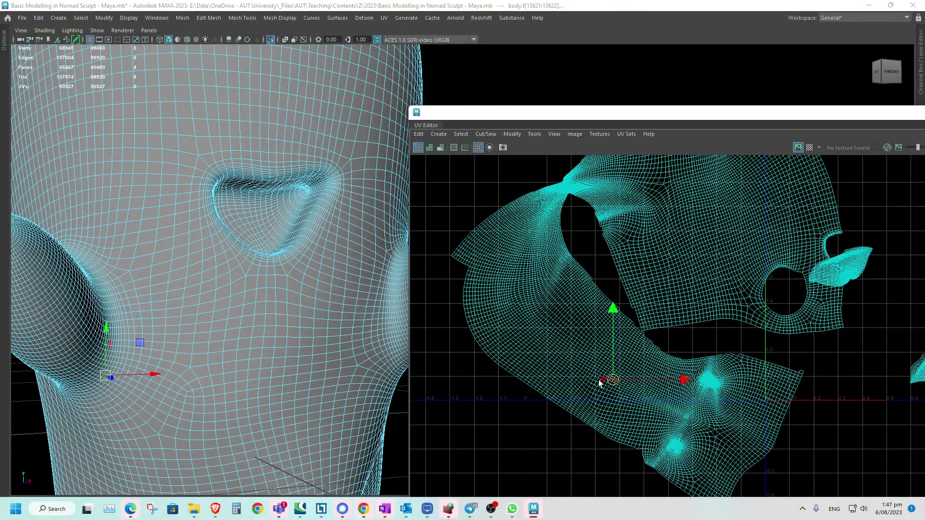
{"action": "double_click", "coordinate": [590, 382]}
{"action": "left_click_drag", "start_coordinate": [627, 361], "coordinate": [534, 361]}
- Examine the two densely compressed areas at the leg tips of the lower body UV shell
{"action": "middle_click_drag", "start_coordinate": [603, 407], "coordinate": [578, 367], "text": "alt"}
{"action": "right_click_drag", "start_coordinate": [578, 367], "coordinate": [738, 413], "text": "alt"}
{"action": "right_click_drag", "start_coordinate": [615, 363], "coordinate": [662, 346], "text": "alt"}
{"action": "middle_click_drag", "start_coordinate": [661, 346], "coordinate": [699, 321], "text": "alt"}
{"action": "right_click_drag", "start_coordinate": [699, 321], "coordinate": [574, 296], "text": "alt"}
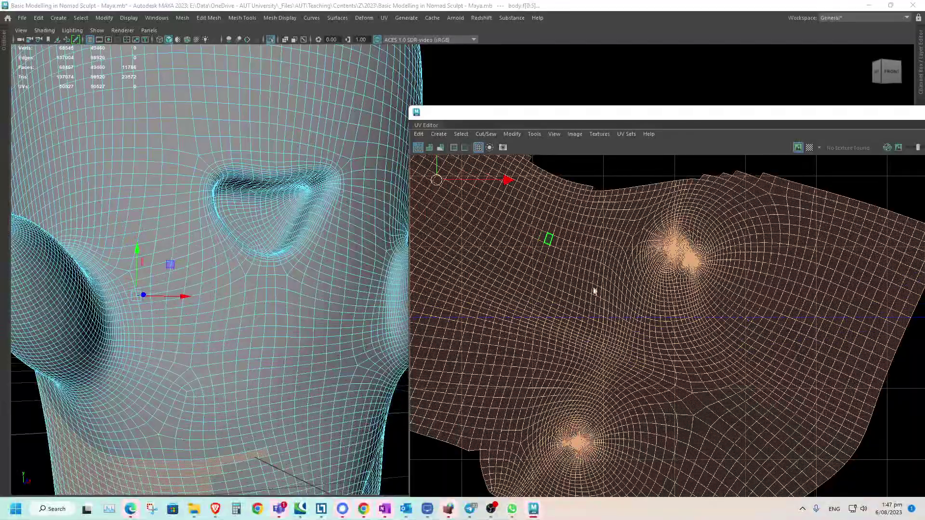
{"action": "middle_click_drag", "start_coordinate": [594, 291], "coordinate": [650, 260], "text": "alt"}
{"action": "middle_click_drag", "start_coordinate": [644, 308], "coordinate": [643, 275], "text": "alt"}
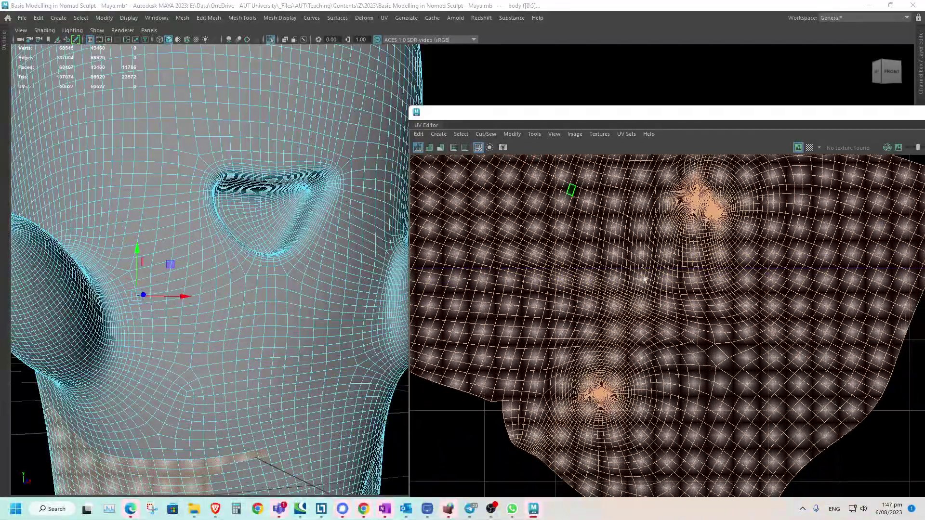
{"action": "middle_click_drag", "start_coordinate": [686, 316], "coordinate": [642, 306], "text": "alt"}
{"action": "right_click_drag", "start_coordinate": [642, 306], "coordinate": [584, 299], "text": "alt"}
{"action": "scroll", "coordinate": [656, 314], "scroll_direction": "down", "scroll_amount": 1}
{"action": "middle_click_drag", "start_coordinate": [622, 296], "coordinate": [630, 311], "text": "alt"}
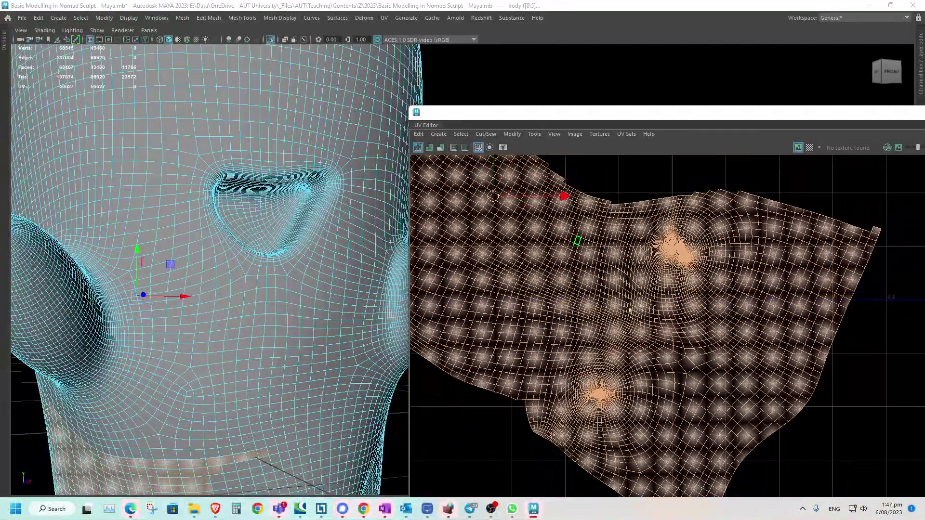
- Cut the lower body shell along an edge loop beside the compressed leg tips and select the separated leg-tip shell
{"action": "right_click_drag", "start_coordinate": [610, 302], "coordinate": [606, 279]}
{"action": "double_click", "coordinate": [526, 343]}
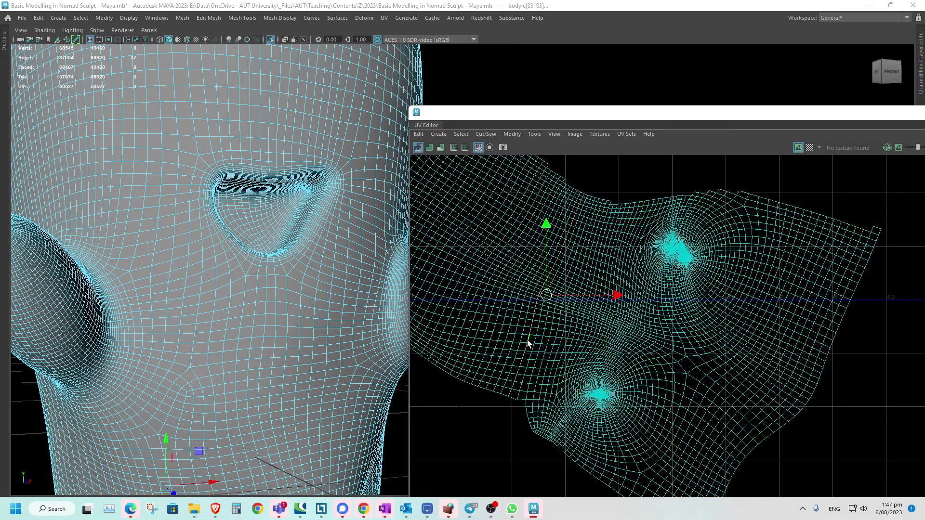
{"action": "right_click_drag", "start_coordinate": [490, 411], "coordinate": [463, 424], "text": "shift"}
{"action": "right_click_drag", "start_coordinate": [629, 359], "coordinate": [641, 351]}
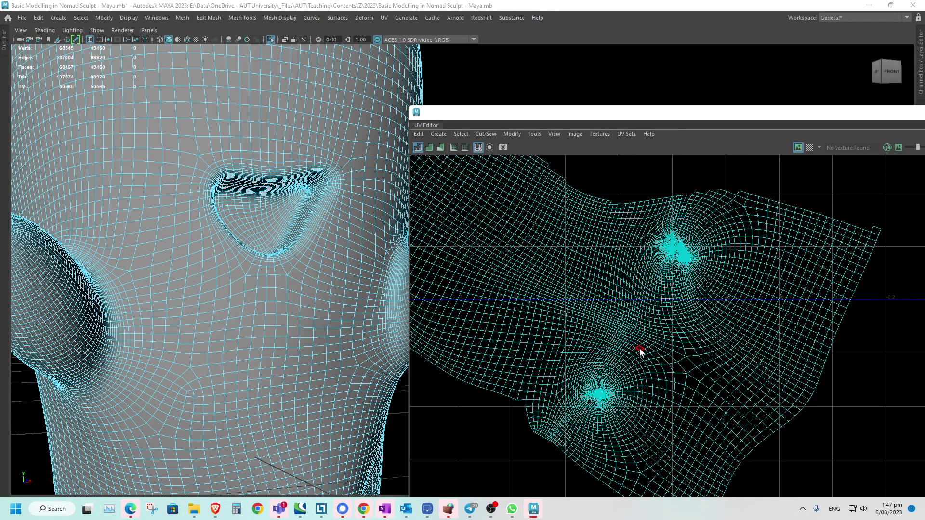
{"action": "middle_click_drag", "start_coordinate": [694, 386], "coordinate": [540, 340], "text": "alt"}
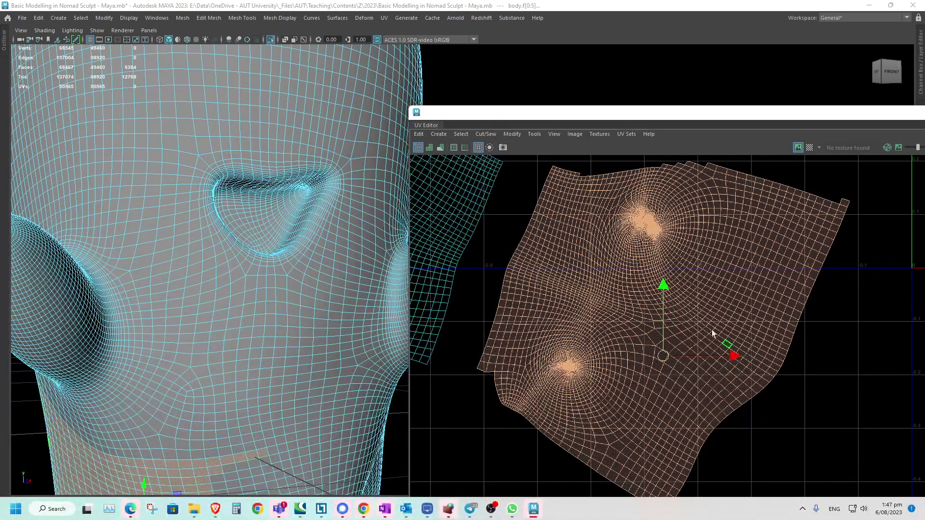
- Examine the compressed leg tip and its surrounding edge flow in the separated UV shell
{"action": "right_click_drag", "start_coordinate": [582, 287], "coordinate": [716, 332], "text": "alt"}
{"action": "middle_click_drag", "start_coordinate": [600, 344], "coordinate": [646, 281], "text": "alt"}
{"action": "right_click_drag", "start_coordinate": [627, 304], "coordinate": [645, 403], "text": "alt"}
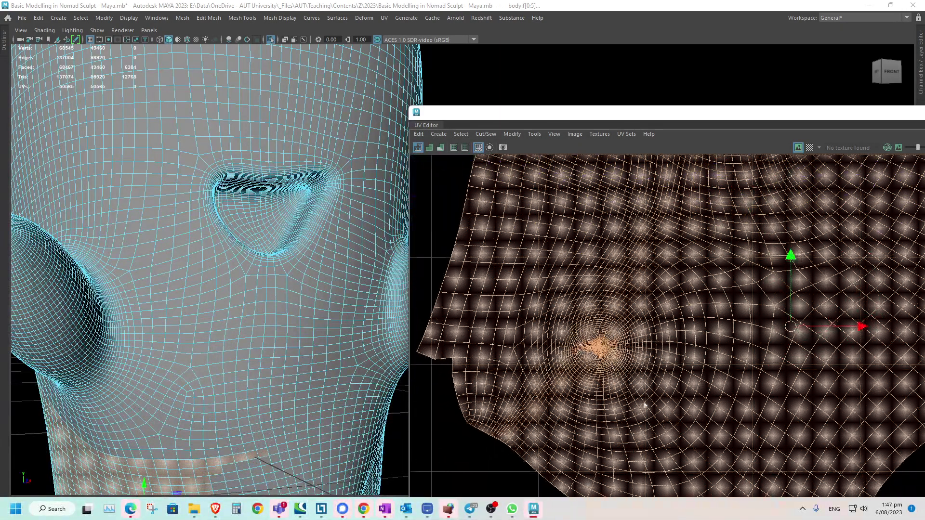
{"action": "scroll", "coordinate": [645, 407], "scroll_direction": "up", "scroll_amount": 3}
{"action": "middle_click_drag", "start_coordinate": [619, 424], "coordinate": [454, 313], "text": "alt"}
{"action": "scroll", "coordinate": [459, 299], "scroll_direction": "down", "scroll_amount": 3}
{"action": "middle_click_drag", "start_coordinate": [459, 300], "coordinate": [591, 303], "text": "alt"}
{"action": "scroll", "coordinate": [747, 351], "scroll_direction": "down", "scroll_amount": 2}
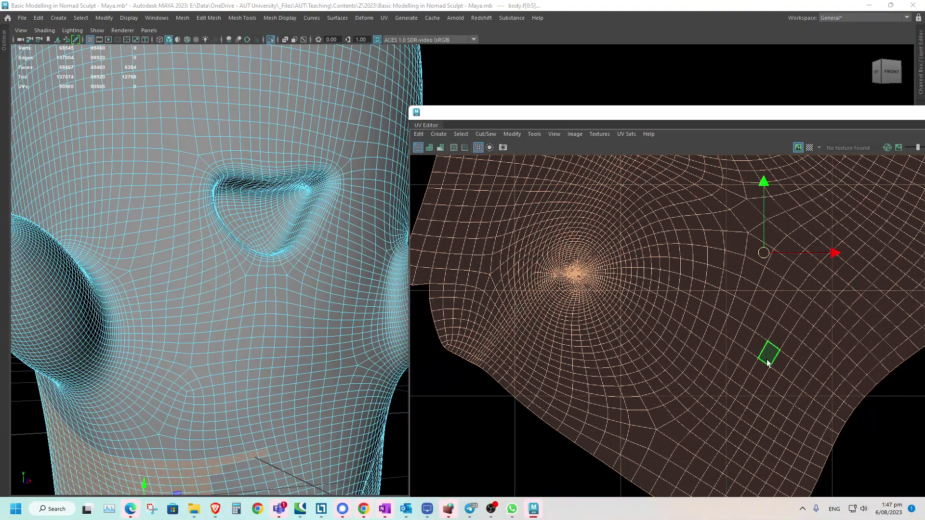
- Switch to edge selection and select the edge loop running from the shell's border to the compressed leg tip
{"action": "right_click_drag", "start_coordinate": [768, 364], "coordinate": [771, 332]}
{"action": "middle_click_drag", "start_coordinate": [513, 395], "coordinate": [509, 423], "text": "alt"}
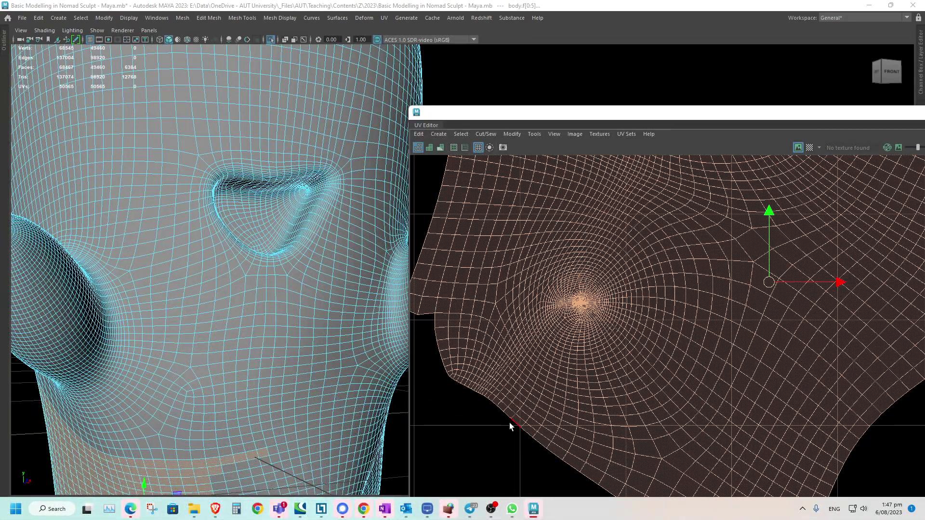
{"action": "left_click", "coordinate": [522, 427]}
{"action": "right_click_drag", "start_coordinate": [596, 360], "coordinate": [652, 331], "text": "alt"}
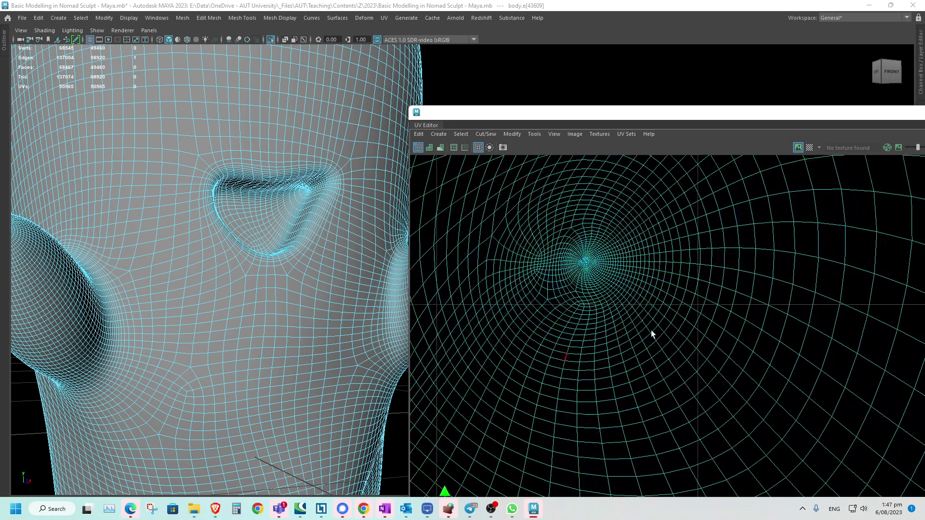
{"action": "double_click", "coordinate": [572, 302]}
{"action": "middle_click_drag", "start_coordinate": [577, 304], "coordinate": [669, 284], "text": "alt"}
{"action": "right_click_drag", "start_coordinate": [669, 284], "coordinate": [557, 289], "text": "alt"}
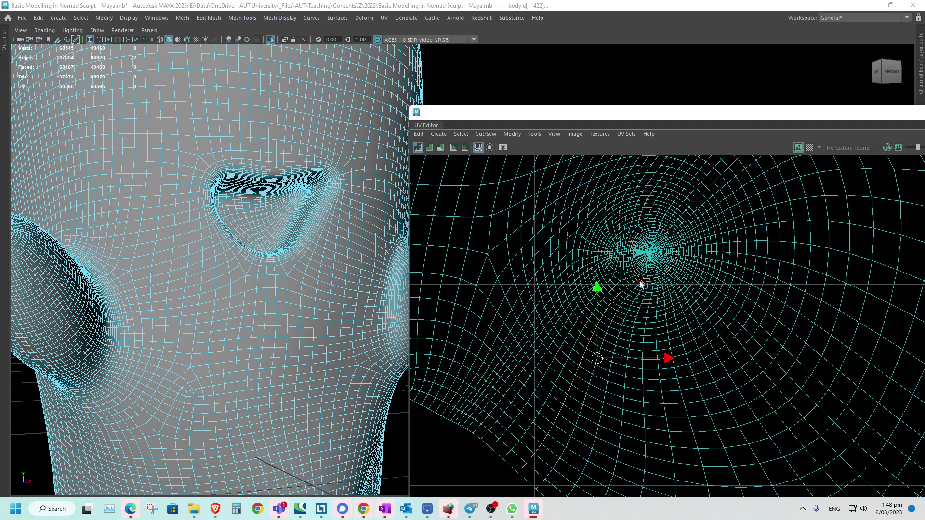
- Select the upper UV shell of the character's right body half and unfold it again
{"action": "right_click_drag", "start_coordinate": [684, 276], "coordinate": [332, 297], "text": "alt"}
{"action": "middle_click_drag", "start_coordinate": [643, 268], "coordinate": [692, 374], "text": "alt"}
{"action": "right_click_drag", "start_coordinate": [607, 338], "coordinate": [515, 310], "text": "alt"}
{"action": "middle_click_drag", "start_coordinate": [641, 305], "coordinate": [432, 403], "text": "alt"}
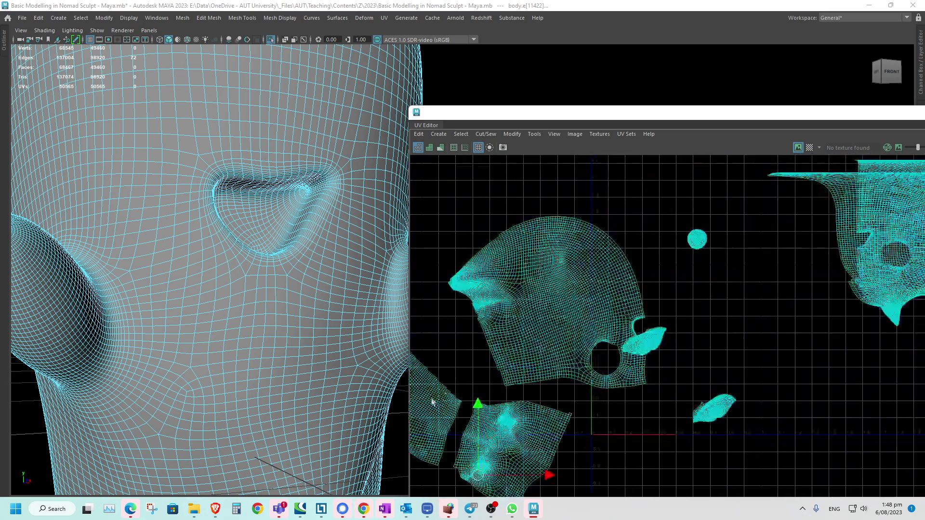
{"action": "right_click_drag", "start_coordinate": [555, 350], "coordinate": [651, 396], "text": "alt"}
{"action": "middle_click_drag", "start_coordinate": [592, 360], "coordinate": [689, 370], "text": "alt"}
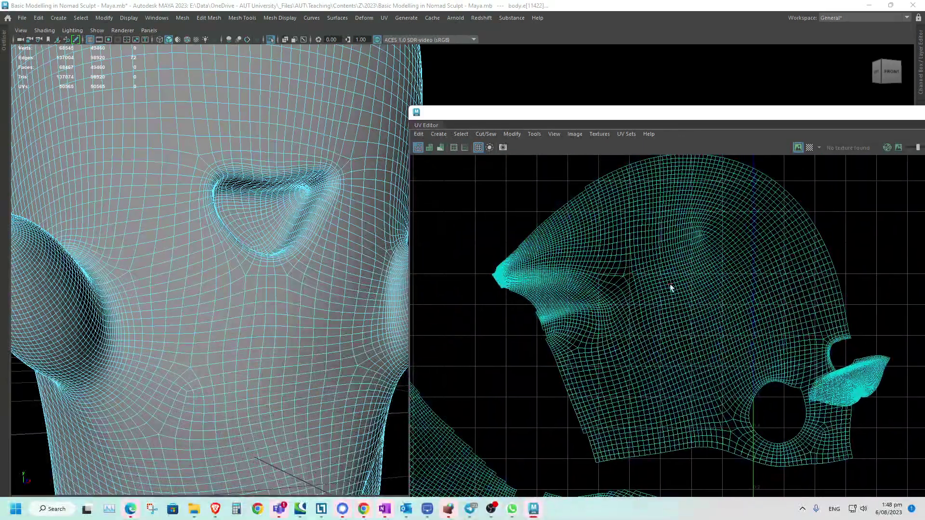
{"action": "right_click_drag", "start_coordinate": [670, 288], "coordinate": [586, 308]}
{"action": "left_click", "coordinate": [669, 306]}
{"action": "double_click", "coordinate": [650, 319]}
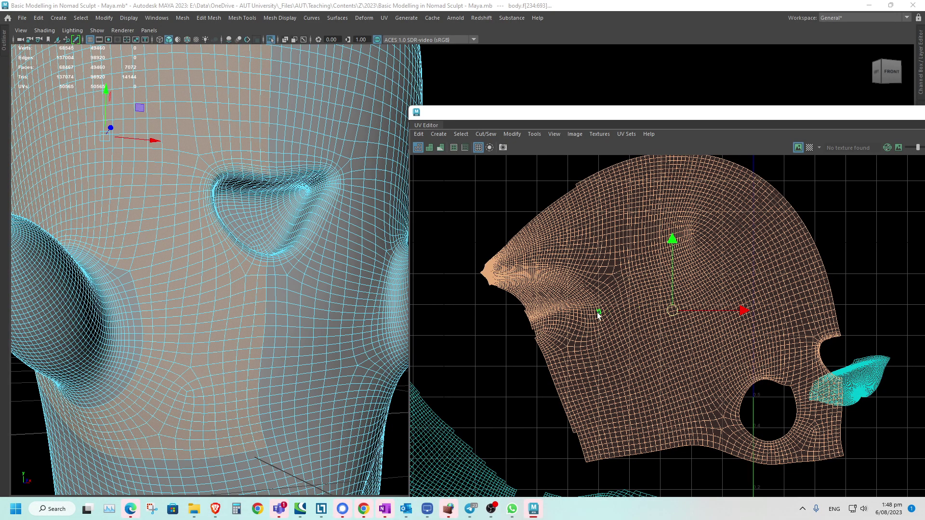
- Optimize the selected upper body UV shell around its compressed tip and reposition the UV Editor to reveal its toolkit
{"action": "scroll", "coordinate": [478, 305], "scroll_direction": "up", "scroll_amount": 6}
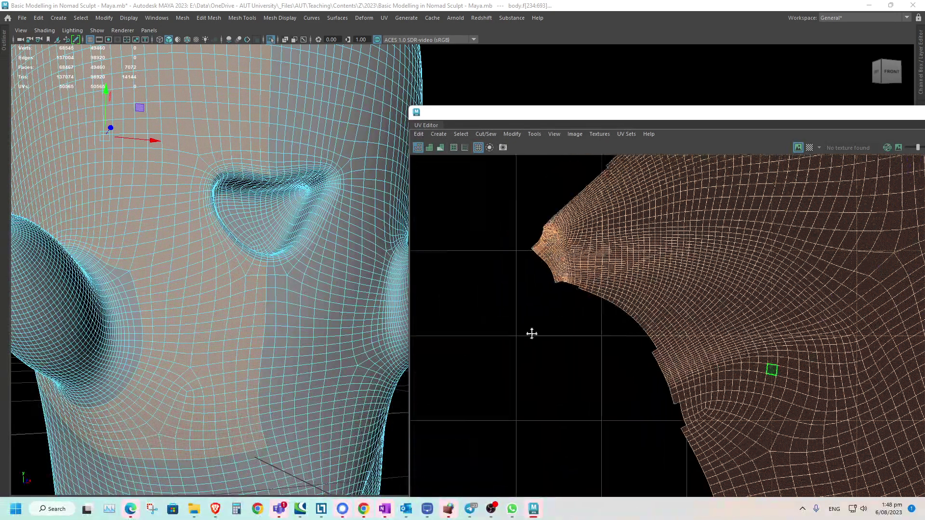
{"action": "right_click", "coordinate": [618, 287], "text": "shift"}
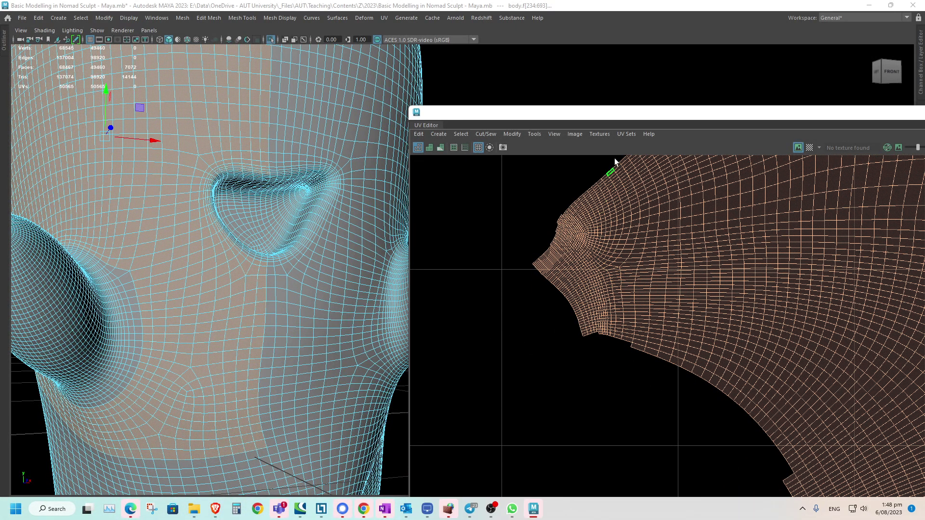
{"action": "left_click_drag", "start_coordinate": [623, 117], "coordinate": [404, 41]}
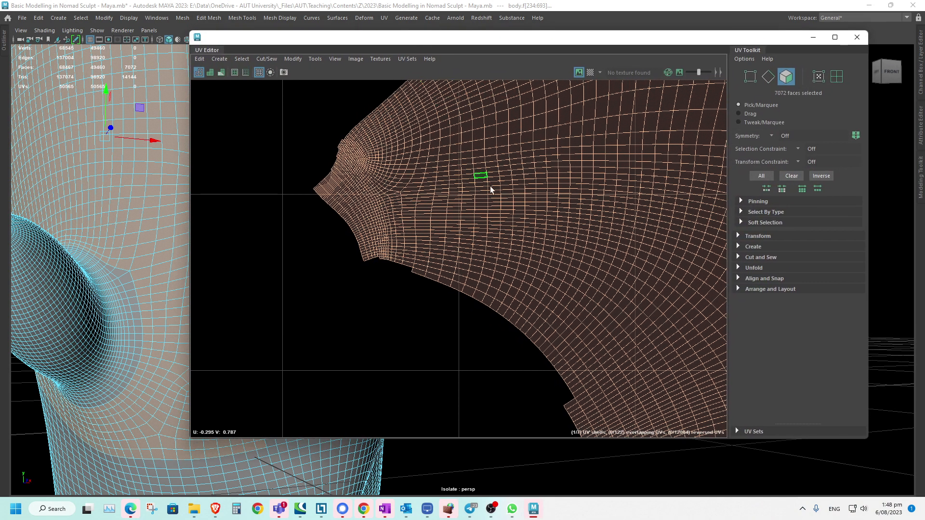
{"action": "right_click", "coordinate": [496, 206], "text": "shift"}
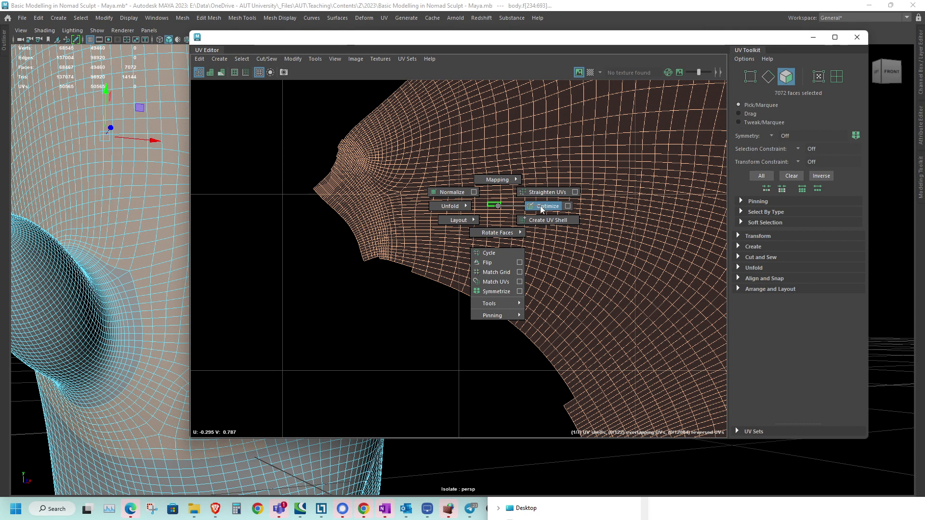
{"action": "right_click_drag", "start_coordinate": [539, 210], "coordinate": [537, 208], "text": "shift"}
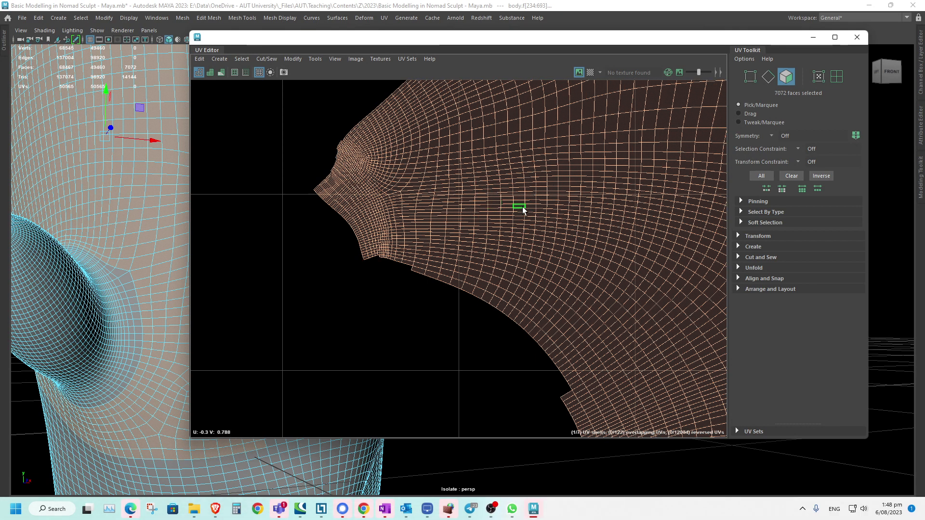
{"action": "middle_click_drag", "start_coordinate": [439, 227], "coordinate": [509, 204], "text": "alt"}
{"action": "right_click_drag", "start_coordinate": [509, 204], "coordinate": [435, 212], "text": "alt"}
{"action": "scroll", "coordinate": [476, 227], "scroll_direction": "up", "scroll_amount": 2}
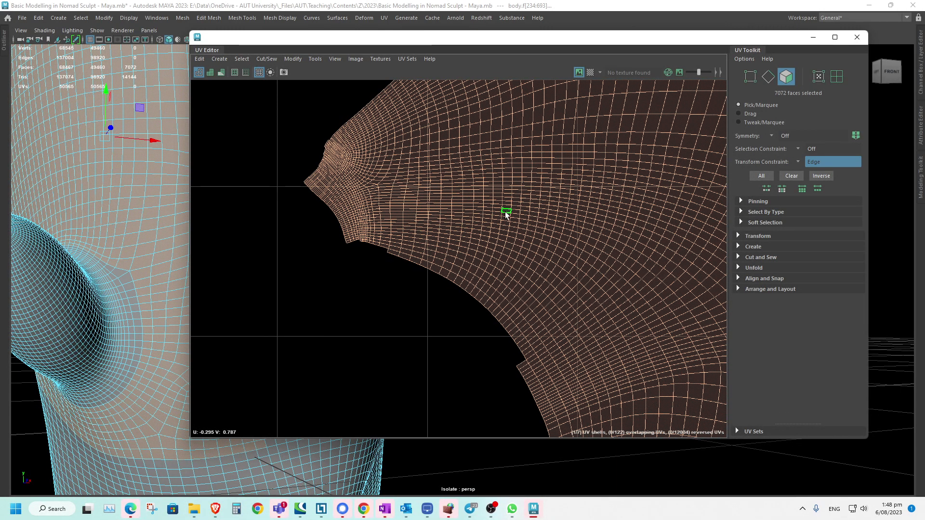
{"action": "right_click_drag", "start_coordinate": [505, 212], "coordinate": [507, 213], "text": "ctrl+shift"}
{"action": "left_click_drag", "start_coordinate": [508, 216], "coordinate": [496, 212]}
{"action": "right_click", "coordinate": [487, 213], "text": "shift"}
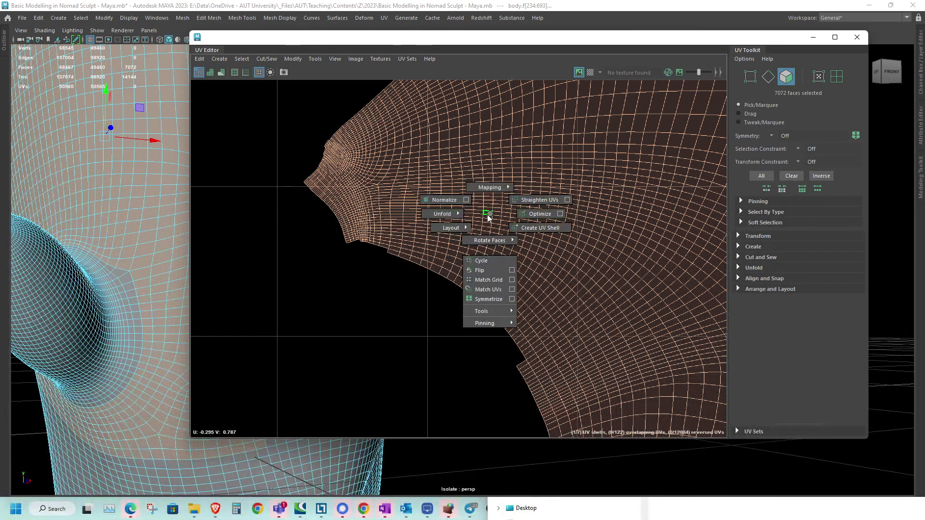
- Try to smooth the compressed tip of the upper body shell with the Smooth tool and a selection of its UVs
{"action": "left_click", "coordinate": [316, 59]}
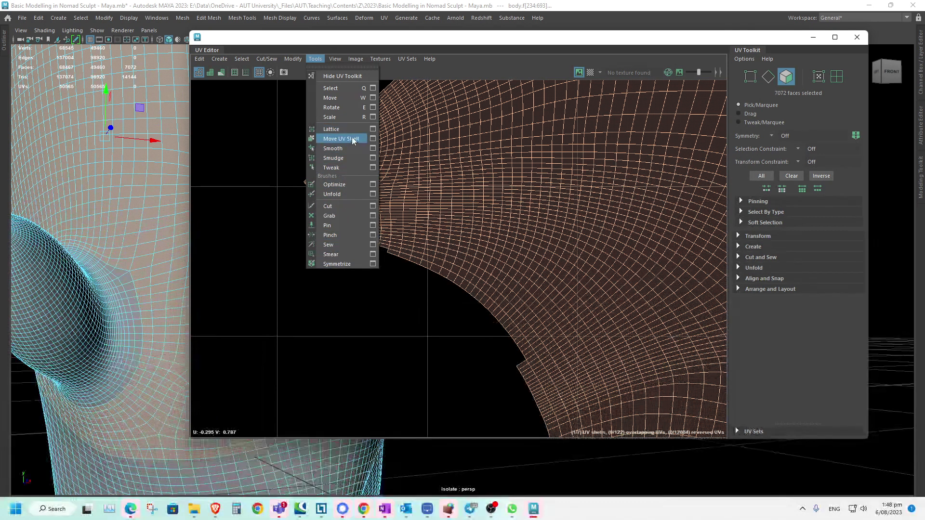
{"action": "left_click", "coordinate": [340, 149]}
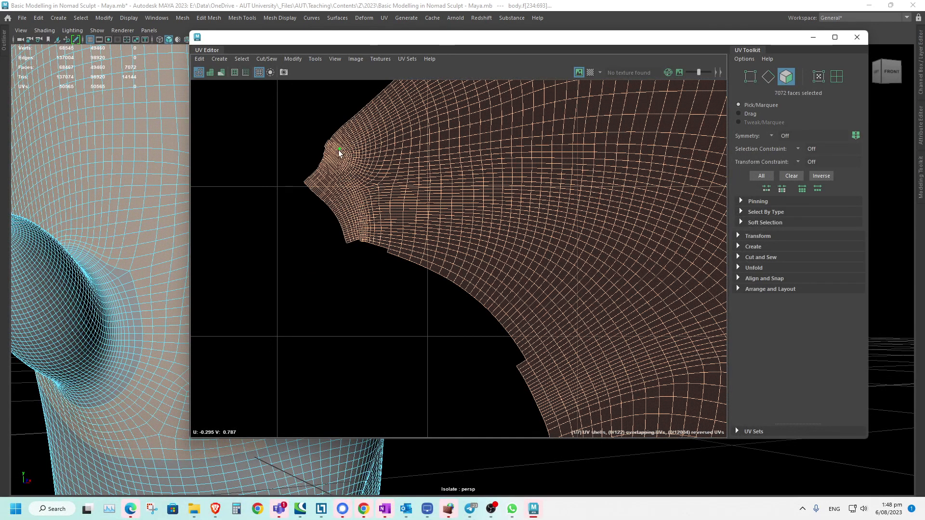
{"action": "left_click_drag", "start_coordinate": [285, 144], "coordinate": [424, 279]}
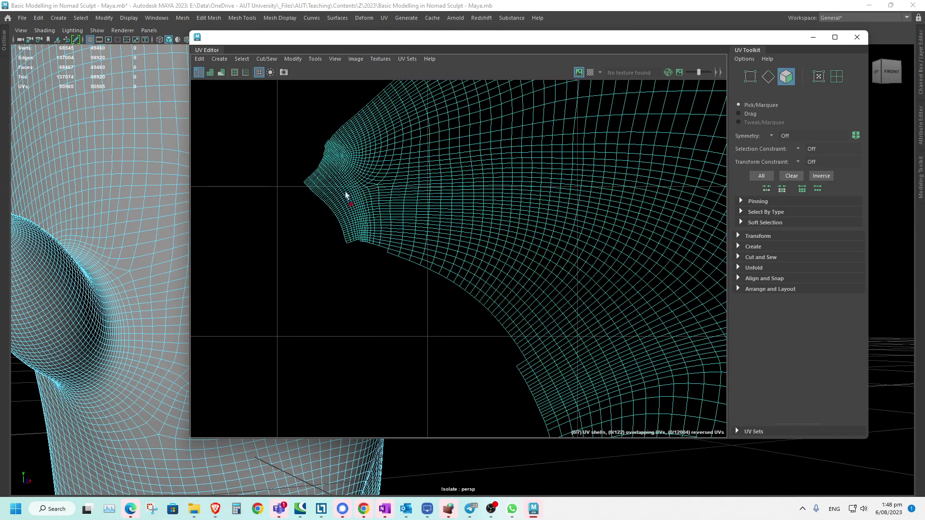
{"action": "right_click_drag", "start_coordinate": [377, 175], "coordinate": [347, 176]}
{"action": "left_click_drag", "start_coordinate": [297, 129], "coordinate": [410, 264]}
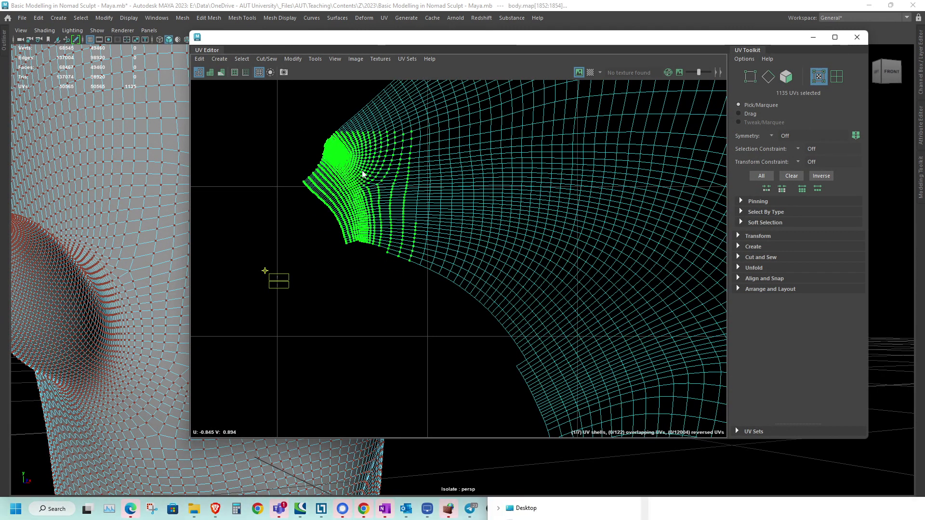
{"action": "right_click_drag", "start_coordinate": [361, 172], "coordinate": [363, 175], "text": "shift"}
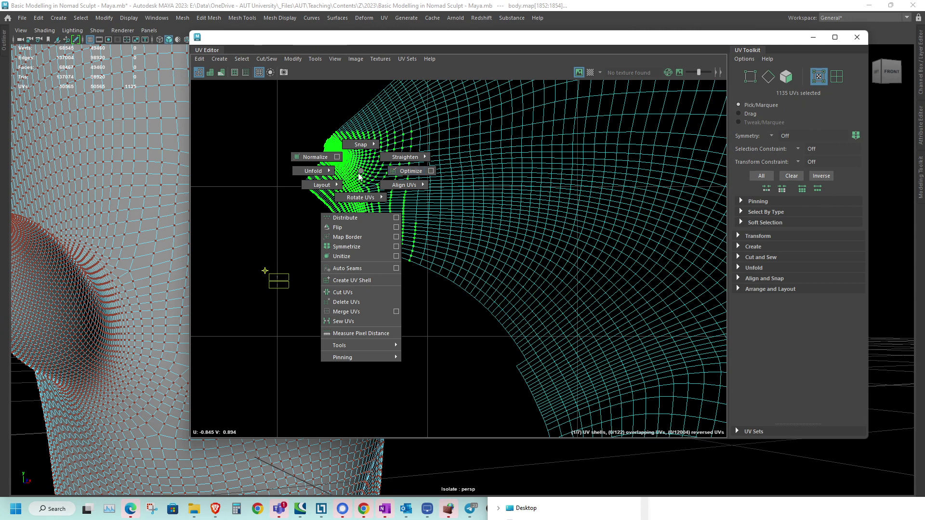
{"action": "right_click_drag", "start_coordinate": [359, 177], "coordinate": [363, 174], "text": "shift"}
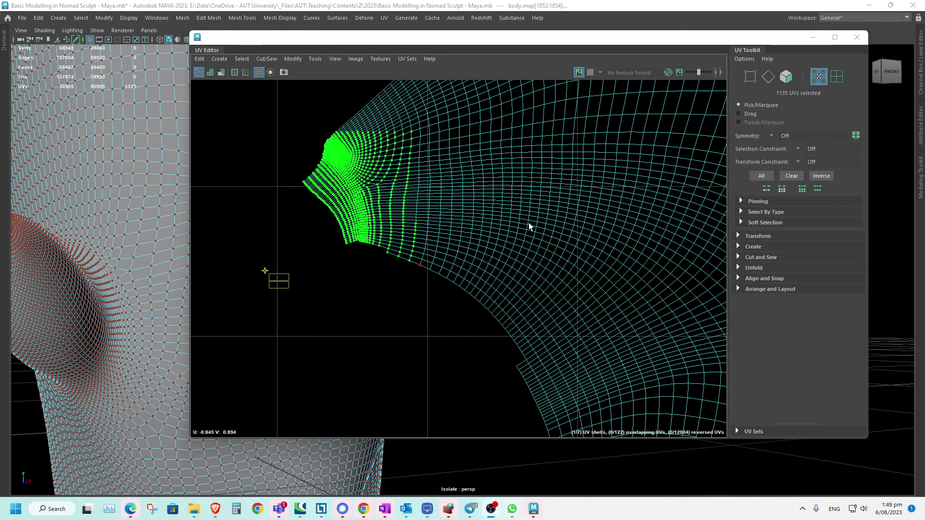
{"action": "right_click_drag", "start_coordinate": [494, 218], "coordinate": [484, 244]}
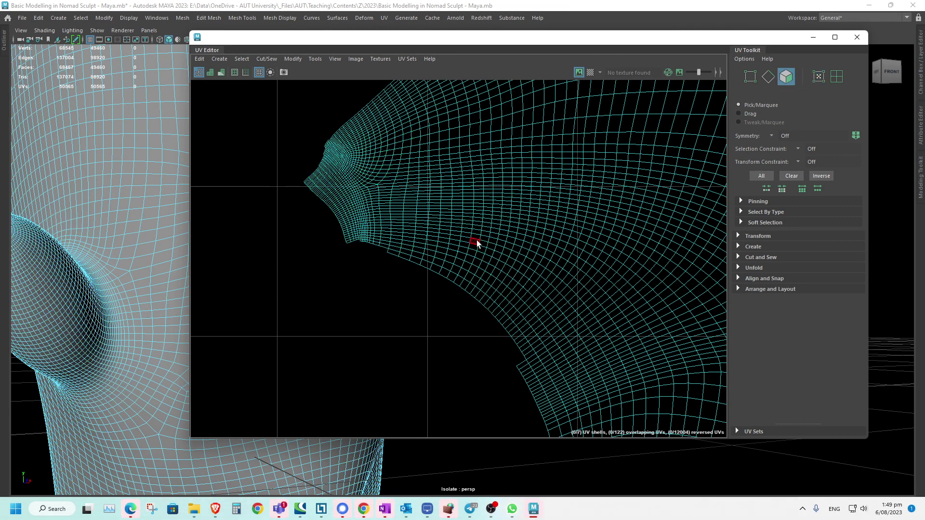
- Examine the edge flow around the compressed tip of the upper body shell
{"action": "right_click_drag", "start_coordinate": [300, 158], "coordinate": [399, 235], "text": "alt"}
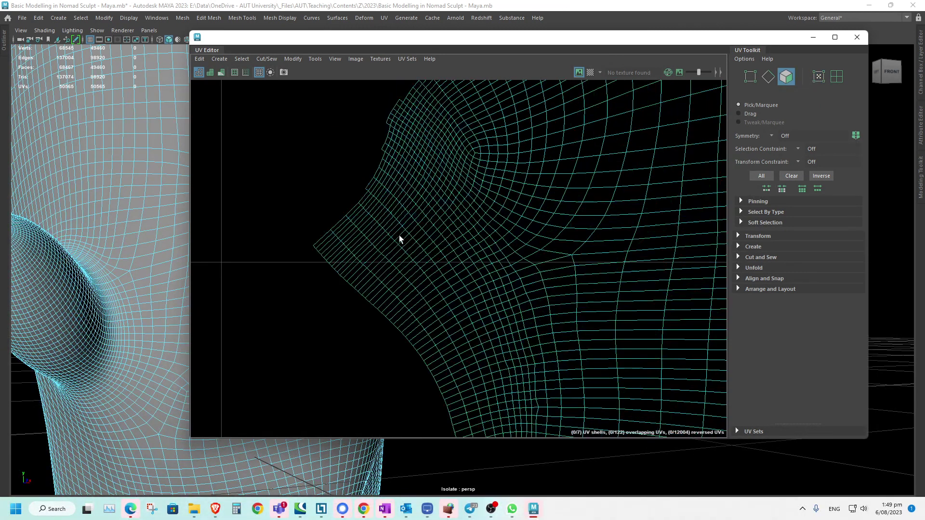
{"action": "middle_click_drag", "start_coordinate": [370, 232], "coordinate": [367, 234], "text": "alt"}
{"action": "right_click_drag", "start_coordinate": [380, 238], "coordinate": [190, 214], "text": "alt"}
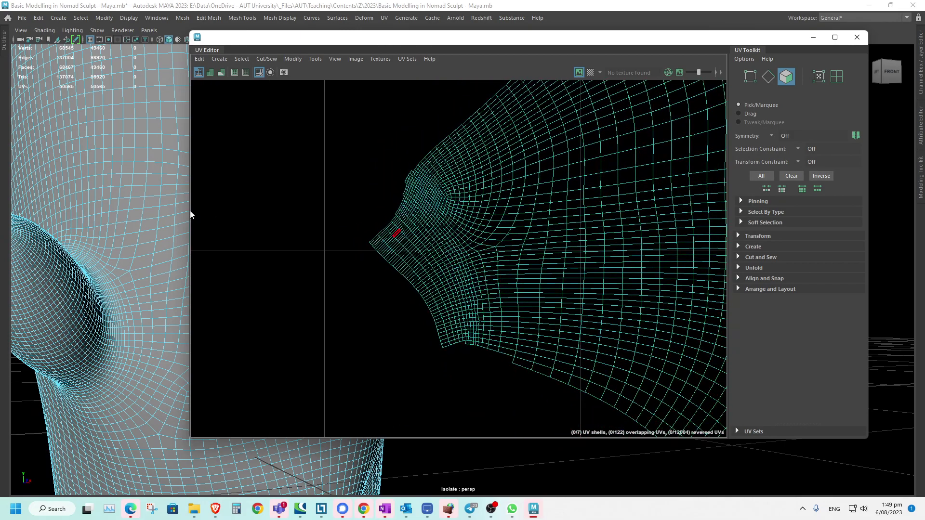
{"action": "right_click_drag", "start_coordinate": [475, 231], "coordinate": [258, 237], "text": "alt"}
{"action": "right_click_drag", "start_coordinate": [341, 240], "coordinate": [587, 302], "text": "alt"}
{"action": "right_click_drag", "start_coordinate": [492, 272], "coordinate": [641, 280], "text": "alt"}
{"action": "middle_click_drag", "start_coordinate": [565, 273], "coordinate": [267, 295], "text": "alt"}
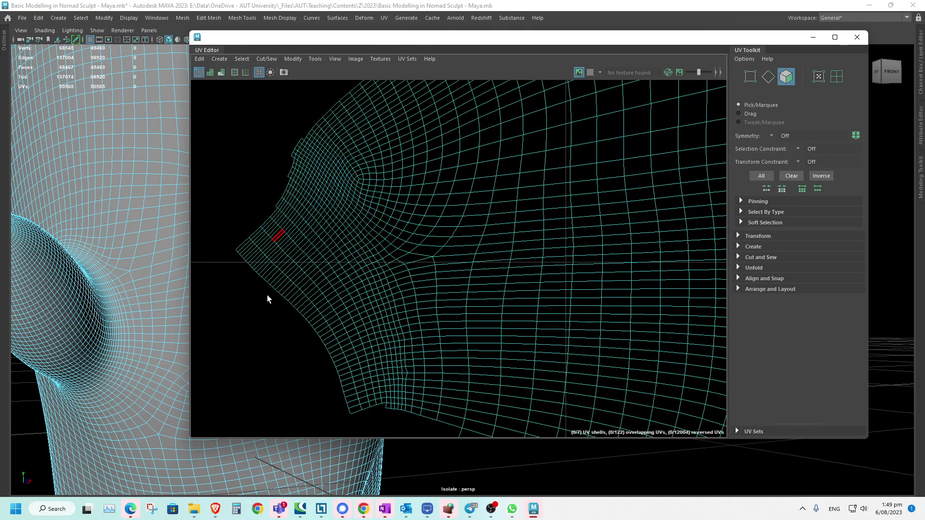
{"action": "right_click_drag", "start_coordinate": [371, 288], "coordinate": [284, 265], "text": "alt"}
{"action": "middle_click_drag", "start_coordinate": [481, 248], "coordinate": [435, 278], "text": "alt"}
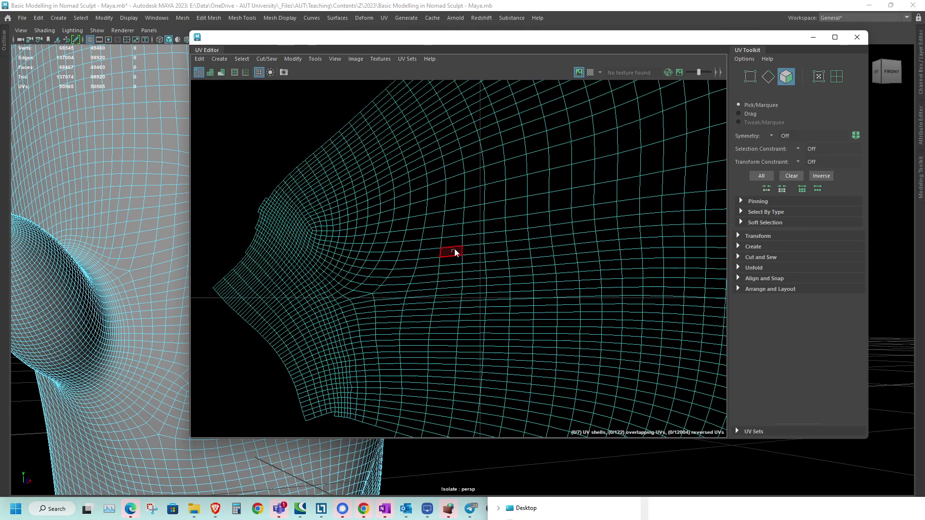
- Switch to edge selection and compare the upper shell's wireframe and shaded UV displays around the compressed tip
{"action": "right_click_drag", "start_coordinate": [454, 247], "coordinate": [446, 238]}
{"action": "left_click", "coordinate": [442, 246]}
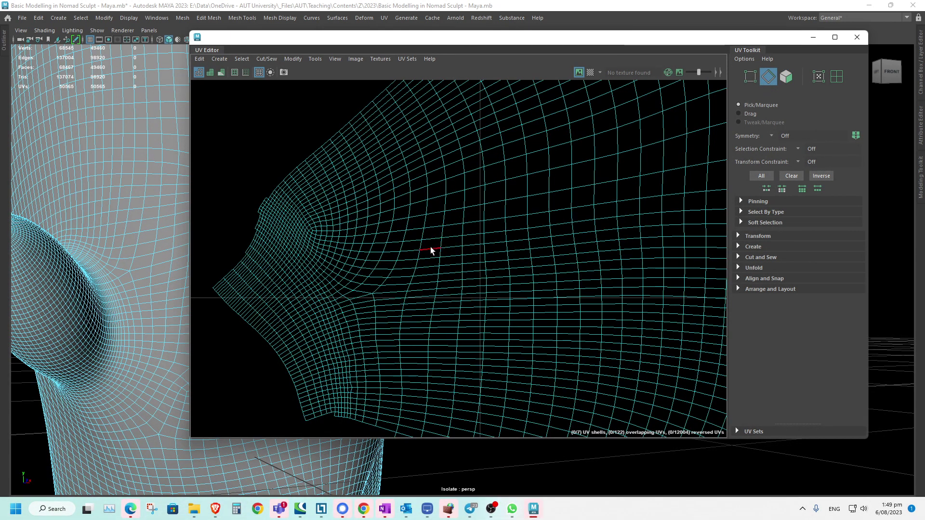
{"action": "right_click_drag", "start_coordinate": [445, 239], "coordinate": [443, 236]}
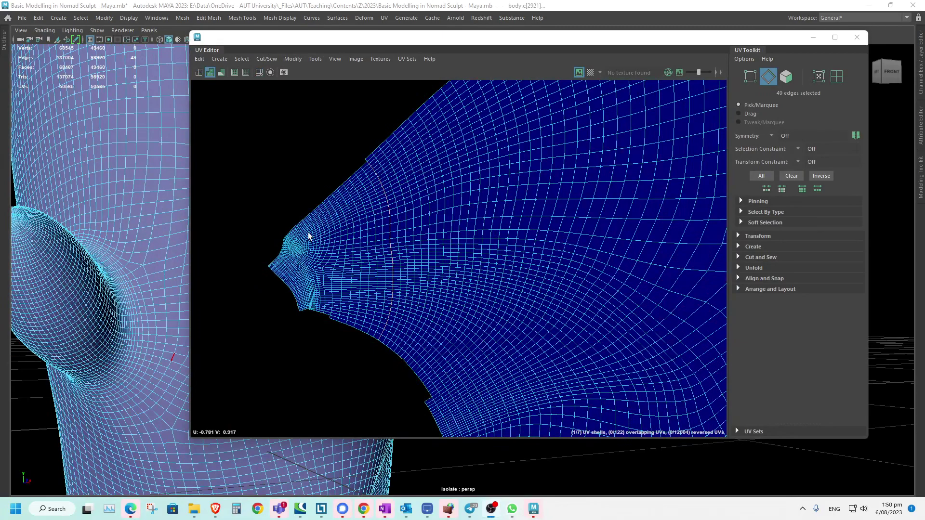
{"action": "mouse_move", "coordinate": [297, 209]}
{"action": "right_mouse_down", "text": "alt"}
{"action": "mouse_move", "coordinate": [318, 215]}
{"action": "mouse_move", "coordinate": [419, 198]}
{"action": "right_mouse_up", "text": "alt"}
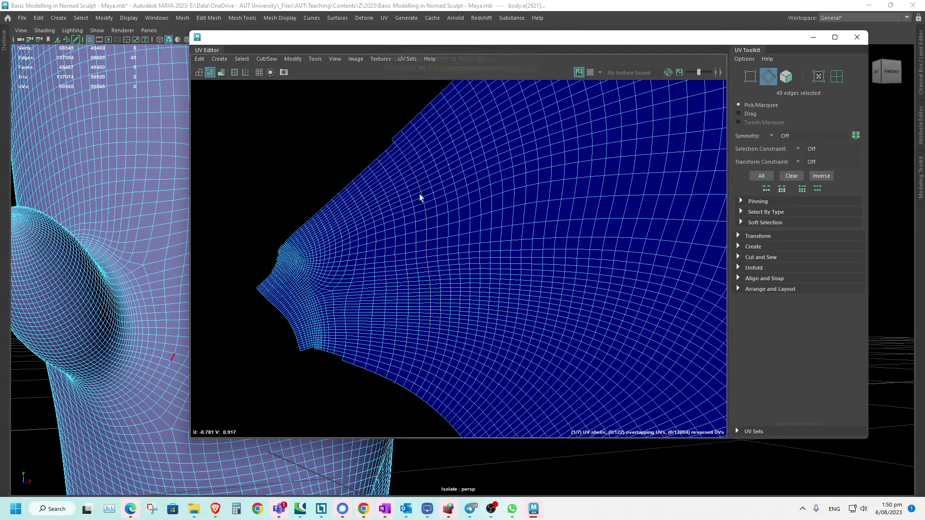
{"action": "left_click", "coordinate": [209, 75]}
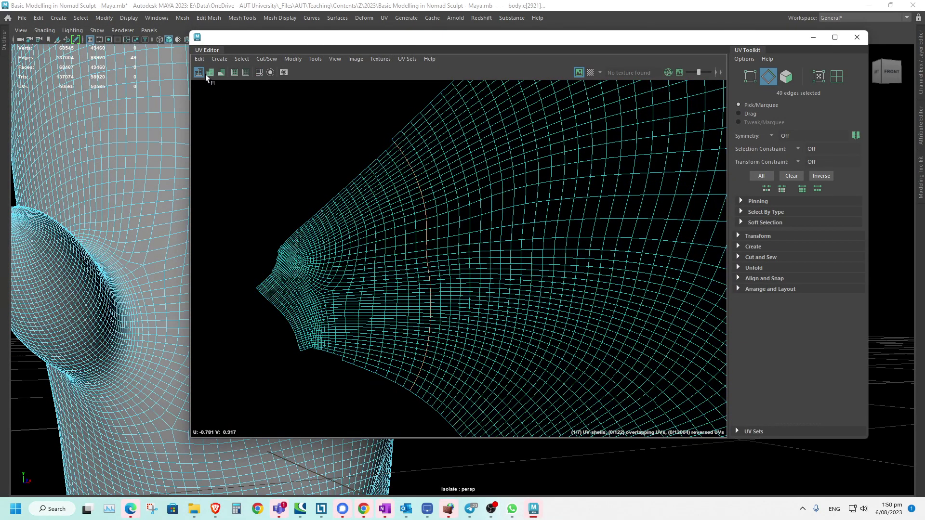
{"action": "left_click", "coordinate": [208, 75]}
{"action": "right_click_drag", "start_coordinate": [323, 210], "coordinate": [475, 265], "text": "alt"}
{"action": "middle_click_drag", "start_coordinate": [421, 306], "coordinate": [463, 238], "text": "alt"}
{"action": "right_click_drag", "start_coordinate": [420, 241], "coordinate": [492, 269], "text": "alt"}
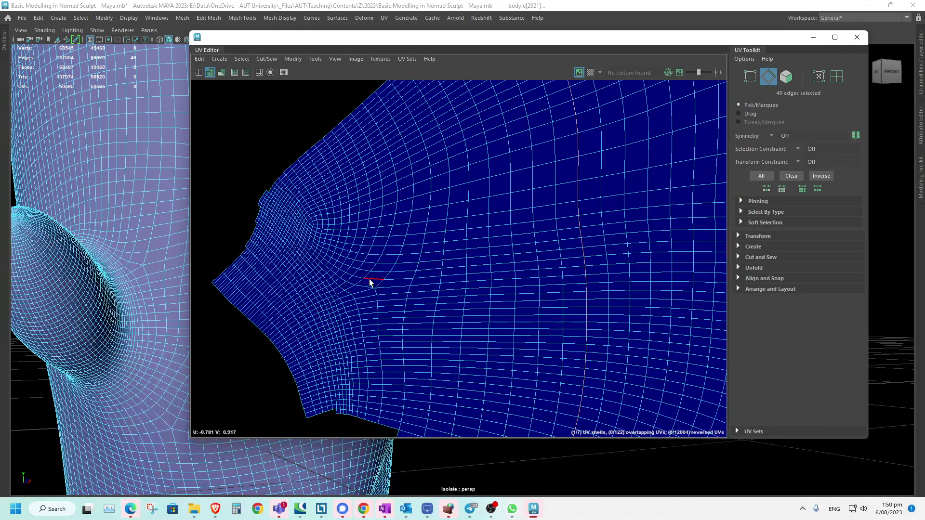
- Select the edge loop curving around the upper part of the compressed tip and cut the UVs along it
{"action": "double_click", "coordinate": [281, 326]}
{"action": "middle_click_drag", "start_coordinate": [272, 322], "coordinate": [367, 306], "text": "alt"}
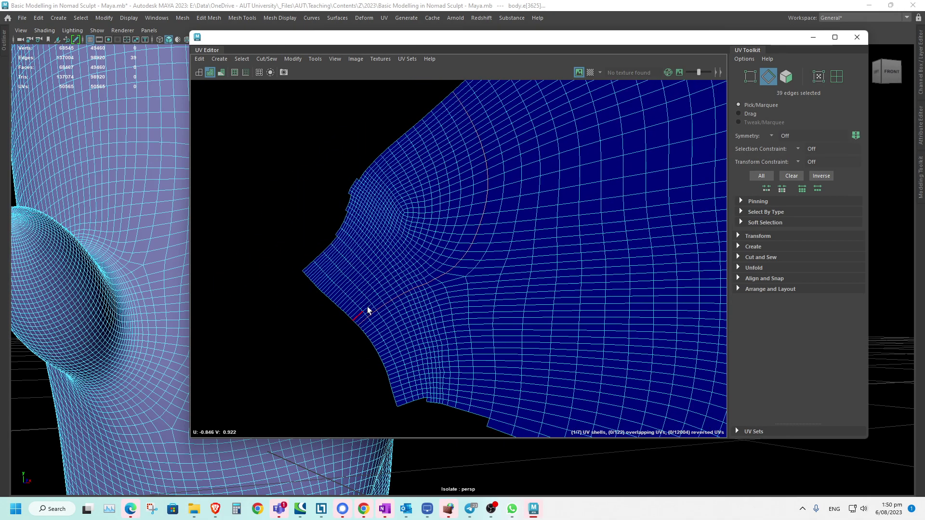
{"action": "right_click_drag", "start_coordinate": [367, 307], "coordinate": [285, 313], "text": "alt"}
{"action": "key", "text": "f"}
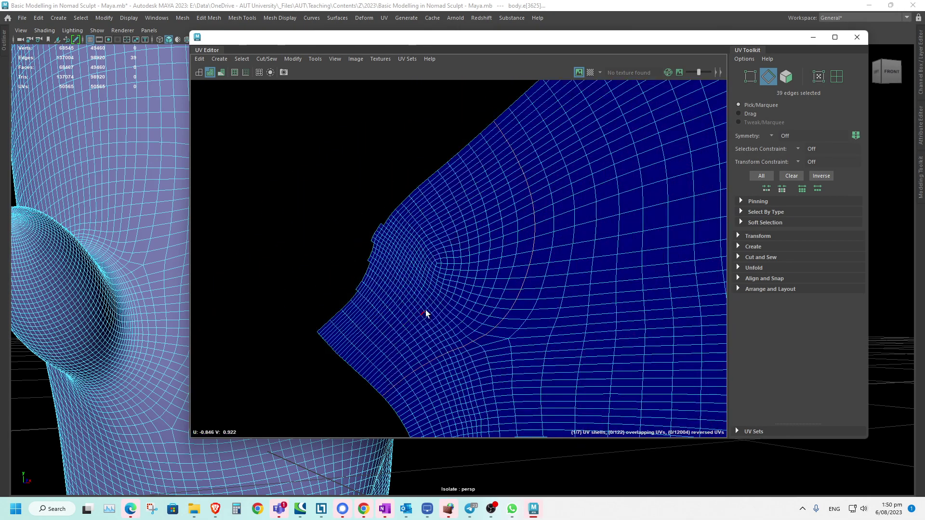
{"action": "middle_click_drag", "start_coordinate": [383, 237], "coordinate": [302, 162], "text": "alt"}
{"action": "right_click_drag", "start_coordinate": [396, 211], "coordinate": [273, 198], "text": "alt"}
{"action": "right_click_drag", "start_coordinate": [366, 205], "coordinate": [332, 212], "text": "shift"}
- Select the newly separated tip shell in face mode and move it away from the upper body shell
{"action": "right_click_drag", "start_coordinate": [377, 251], "coordinate": [331, 225], "text": "alt"}
{"action": "right_click_drag", "start_coordinate": [387, 211], "coordinate": [391, 241]}
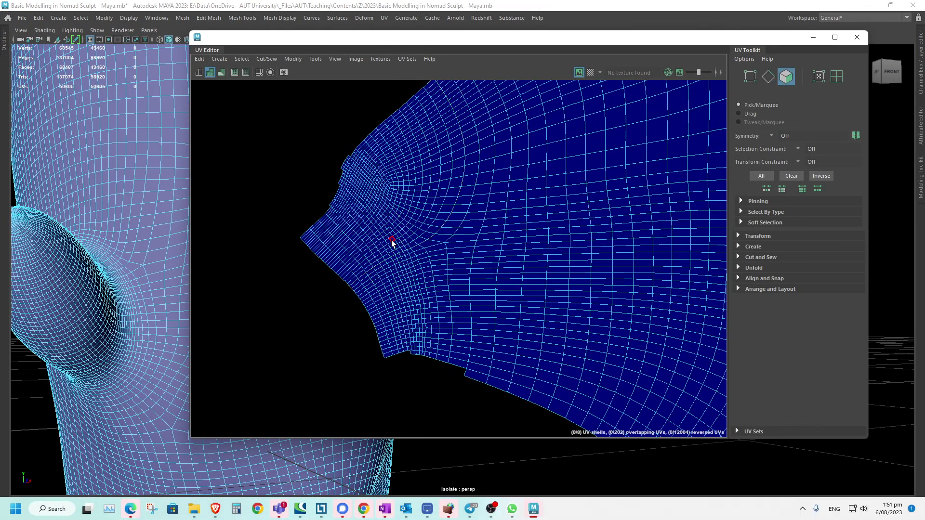
{"action": "double_click", "coordinate": [381, 242]}
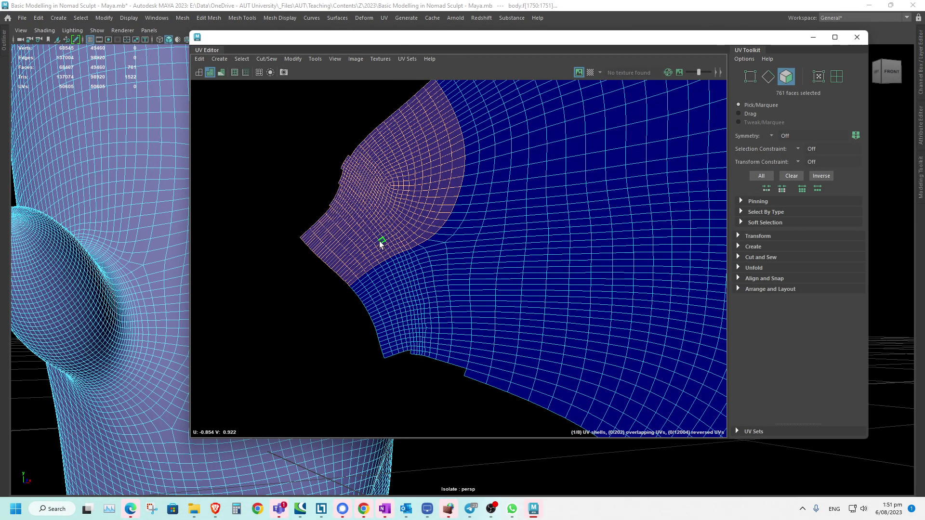
{"action": "key", "text": "w"}
{"action": "left_click_drag", "start_coordinate": [379, 188], "coordinate": [244, 148]}
{"action": "middle_click_drag", "start_coordinate": [396, 206], "coordinate": [317, 252], "text": "alt"}
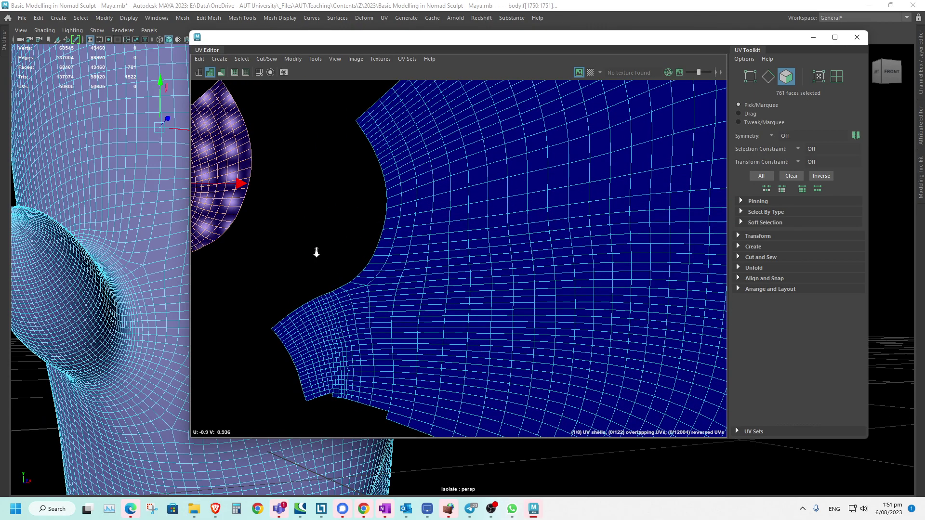
- Cut the large UV shell along the edge loop at the base of the small tab below the round notch
{"action": "right_click_drag", "start_coordinate": [337, 250], "coordinate": [246, 231], "text": "alt"}
{"action": "middle_click_drag", "start_coordinate": [404, 265], "coordinate": [320, 247], "text": "alt"}
{"action": "right_click_drag", "start_coordinate": [320, 270], "coordinate": [385, 302], "text": "alt"}
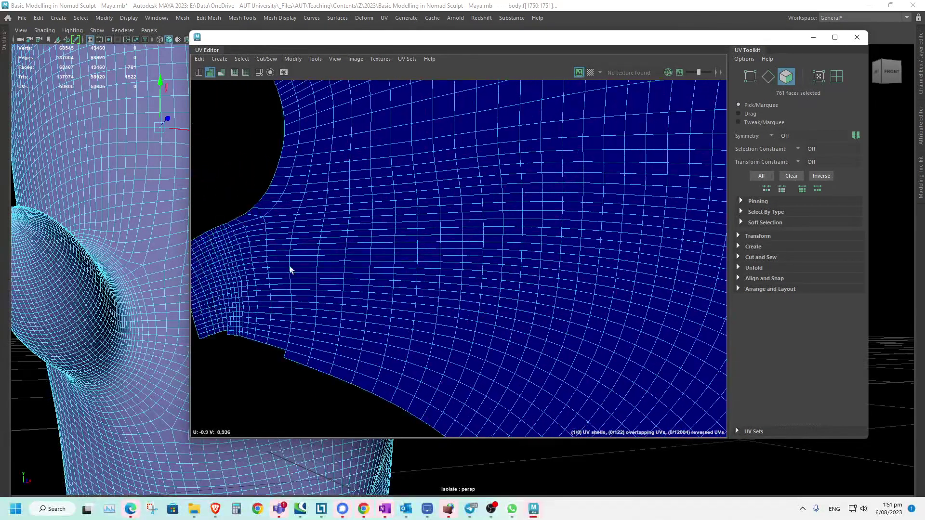
{"action": "middle_click_drag", "start_coordinate": [291, 268], "coordinate": [475, 277], "text": "alt"}
{"action": "right_click", "coordinate": [436, 248]}
{"action": "right_click_drag", "start_coordinate": [439, 247], "coordinate": [436, 232]}
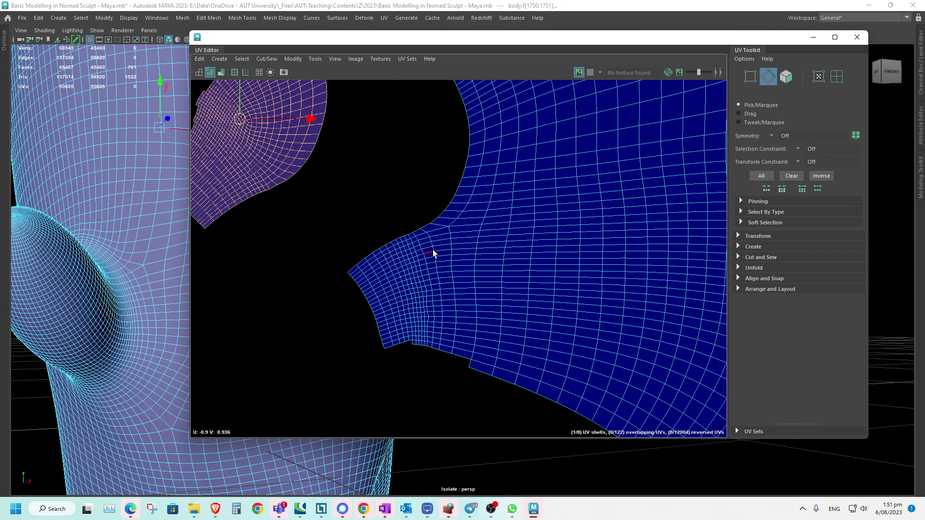
{"action": "double_click", "coordinate": [433, 249]}
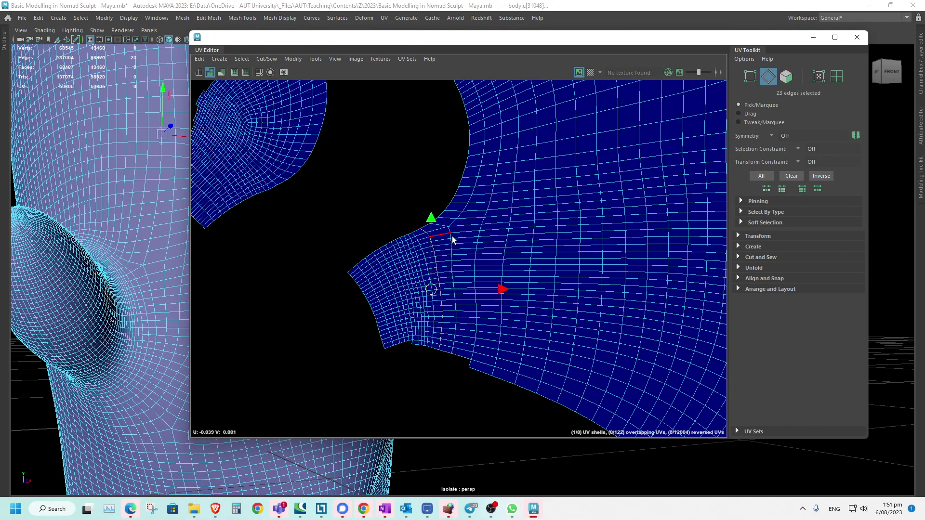
{"action": "right_click_drag", "start_coordinate": [458, 247], "coordinate": [436, 258], "text": "shift"}
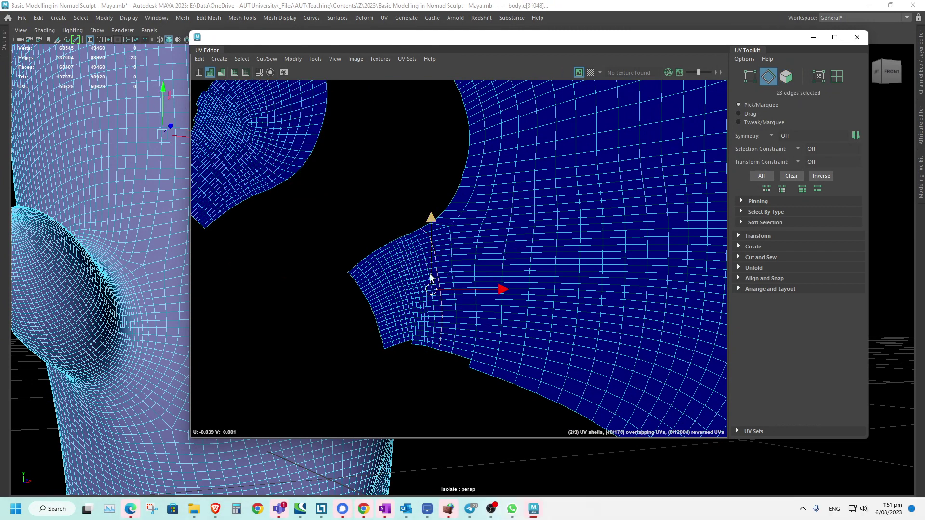
- Select the cut-off tab shell and move it away from the large shell into the empty area beside it
{"action": "key", "text": "F11"}
{"action": "left_click", "coordinate": [406, 305]}
{"action": "left_click_drag", "start_coordinate": [395, 289], "coordinate": [265, 318]}
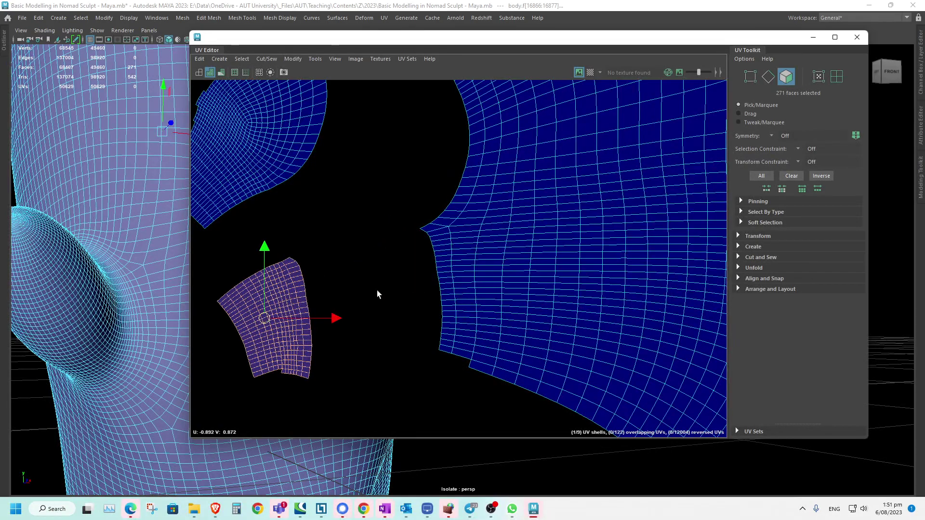
- Cut the large shell along the curved edge loop that separates its notched, dense lobe from the main area
{"action": "right_click_drag", "start_coordinate": [504, 261], "coordinate": [192, 246], "text": "alt"}
{"action": "middle_click_drag", "start_coordinate": [549, 246], "coordinate": [201, 282], "text": "alt"}
{"action": "scroll", "coordinate": [469, 271], "scroll_direction": "down", "scroll_amount": 5}
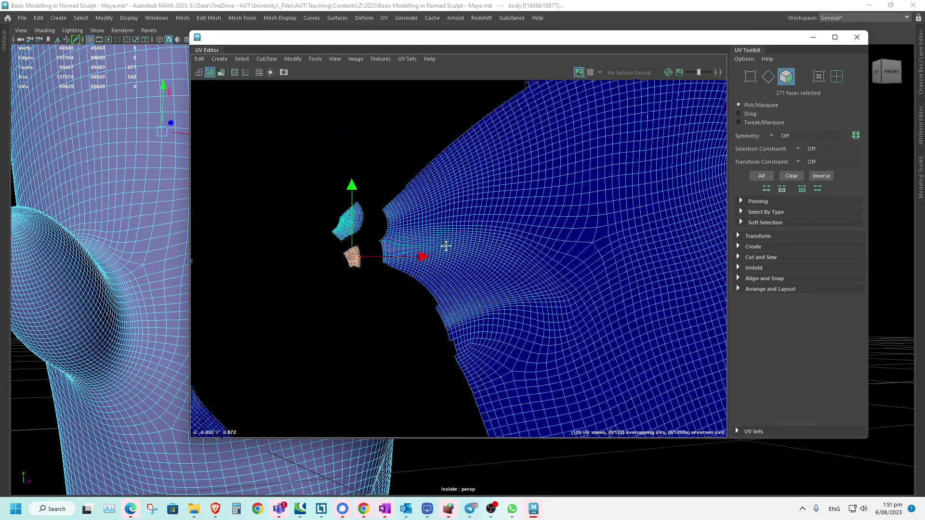
{"action": "middle_click_drag", "start_coordinate": [487, 269], "coordinate": [451, 247], "text": "alt"}
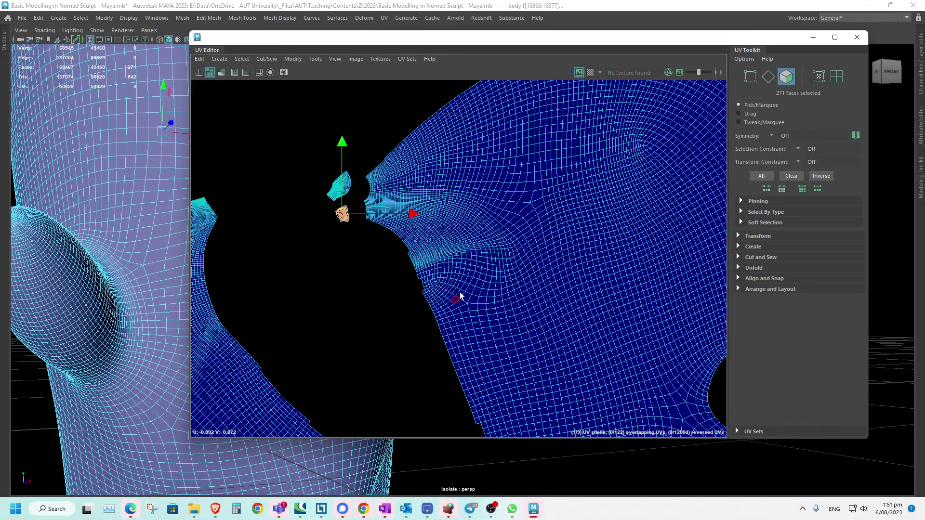
{"action": "middle_click_drag", "start_coordinate": [370, 276], "coordinate": [370, 289], "text": "alt"}
{"action": "right_click_drag", "start_coordinate": [386, 282], "coordinate": [498, 264], "text": "alt"}
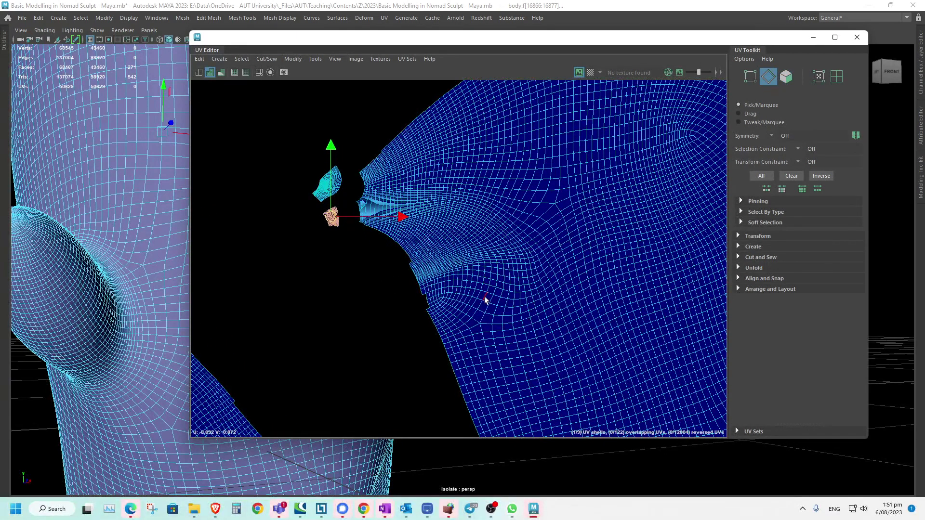
{"action": "double_click", "coordinate": [486, 299]}
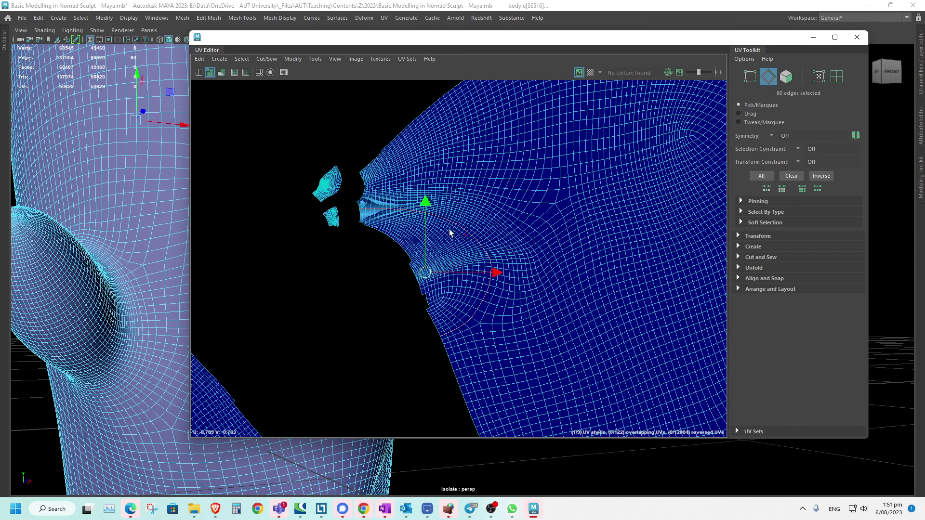
{"action": "middle_click_drag", "start_coordinate": [382, 277], "coordinate": [385, 291], "text": "alt"}
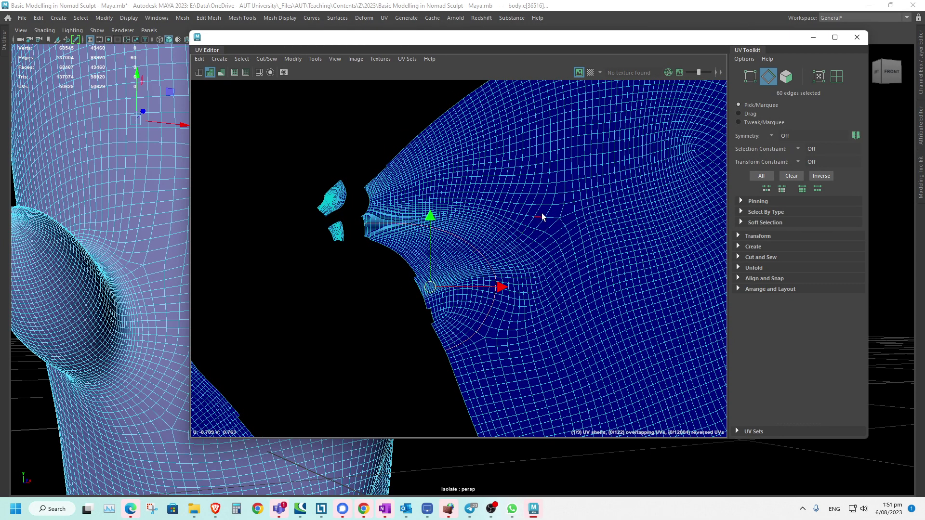
{"action": "double_click", "coordinate": [525, 241]}
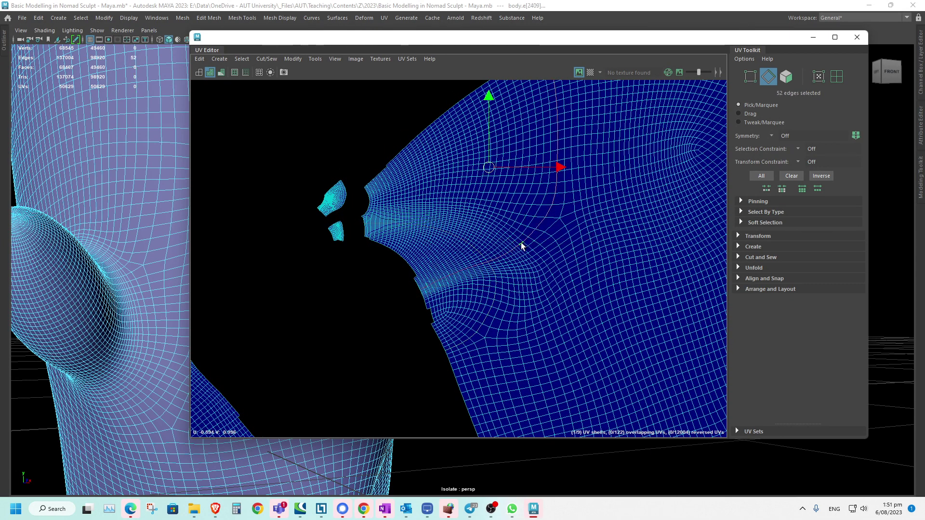
{"action": "middle_click_drag", "start_coordinate": [455, 252], "coordinate": [460, 287], "text": "alt"}
{"action": "right_click_drag", "start_coordinate": [460, 287], "coordinate": [475, 261], "text": "alt"}
{"action": "scroll", "coordinate": [478, 260], "scroll_direction": "down", "scroll_amount": 2}
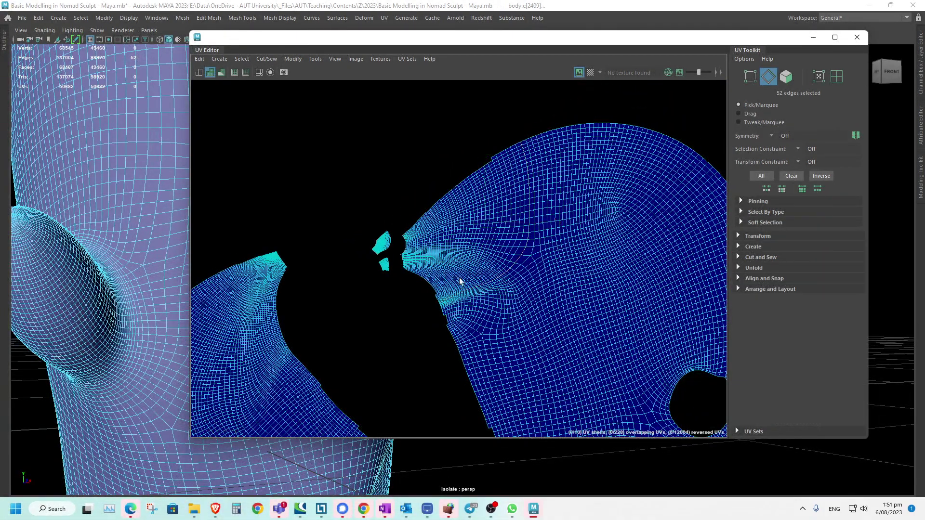
- Select the separated notched lobe as a whole shell and move it up and away from the main shell
{"action": "key", "text": "F11"}
{"action": "left_click", "coordinate": [465, 256]}
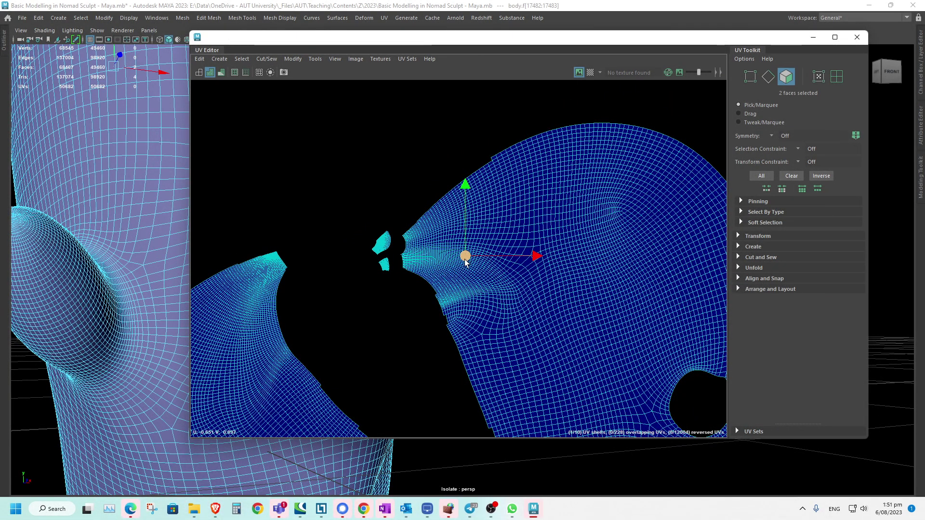
{"action": "double_click", "coordinate": [461, 258]}
{"action": "left_click_drag", "start_coordinate": [464, 223], "coordinate": [419, 128]}
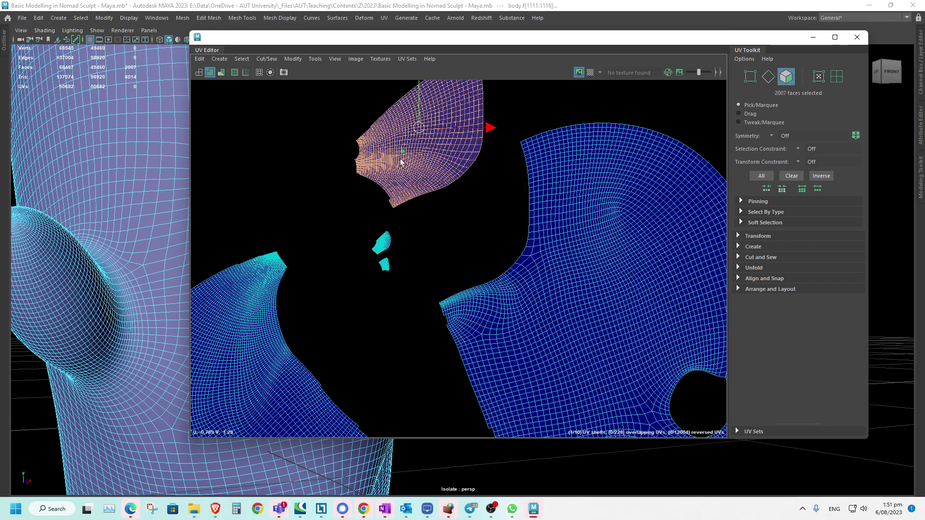
- Cut the main shell along the edge loop running from the lobe's gap down to the shell's lower edge
{"action": "middle_click_drag", "start_coordinate": [409, 250], "coordinate": [259, 249], "text": "alt"}
{"action": "right_click_drag", "start_coordinate": [323, 260], "coordinate": [371, 271], "text": "alt"}
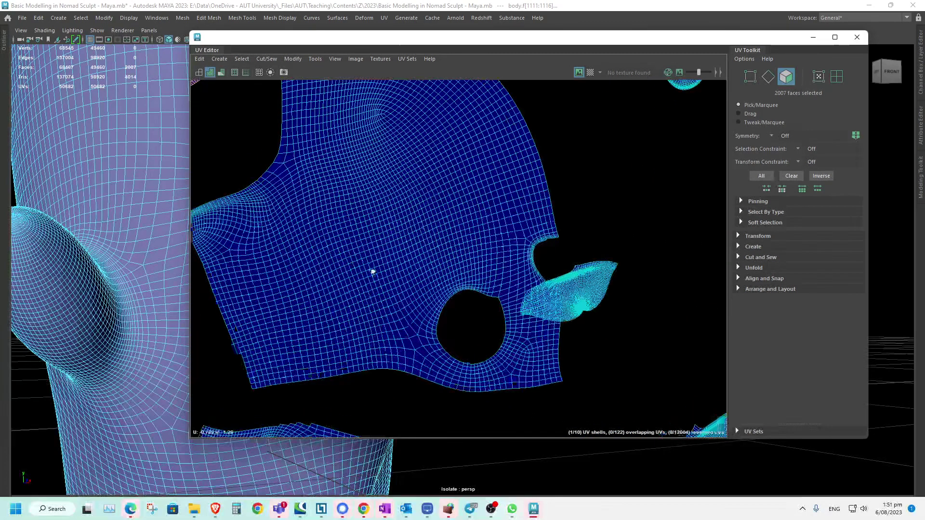
{"action": "middle_click_drag", "start_coordinate": [345, 272], "coordinate": [362, 269], "text": "alt"}
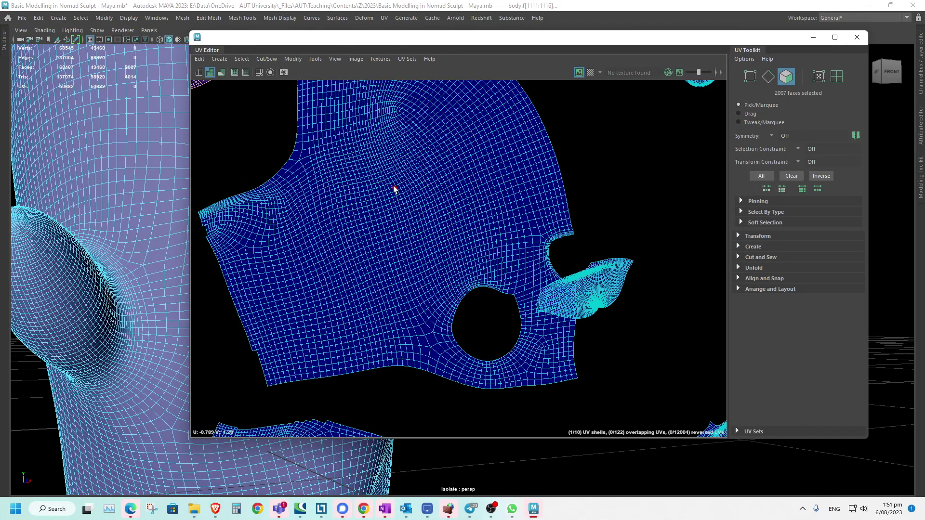
{"action": "middle_click_drag", "start_coordinate": [394, 187], "coordinate": [548, 223], "text": "alt"}
{"action": "scroll", "coordinate": [476, 230], "scroll_direction": "up", "scroll_amount": 2}
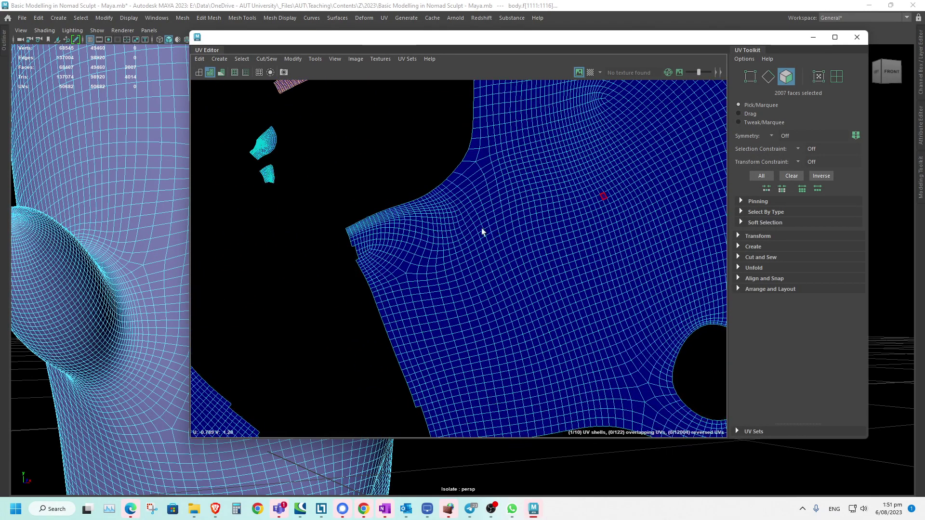
{"action": "key", "text": "F10"}
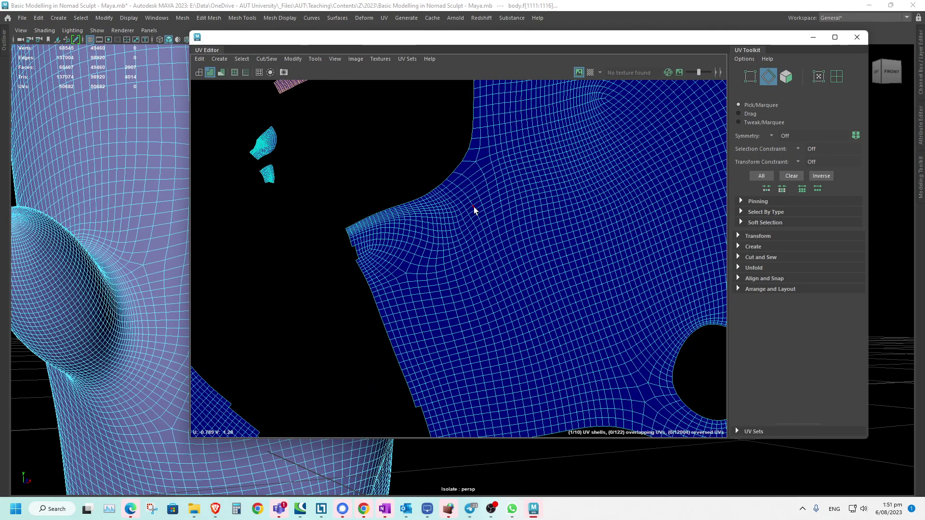
{"action": "left_click", "coordinate": [475, 210]}
{"action": "double_click", "coordinate": [475, 210]}
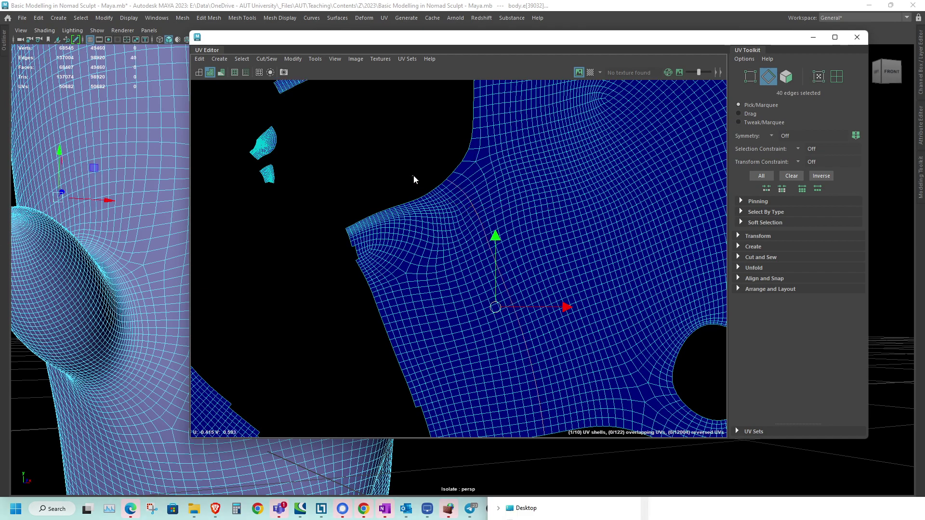
{"action": "right_click_drag", "start_coordinate": [414, 182], "coordinate": [379, 194], "text": "shift"}
- Select the detached strip shell and move it outward, clear of the main shell
{"action": "right_click_drag", "start_coordinate": [464, 260], "coordinate": [458, 331]}
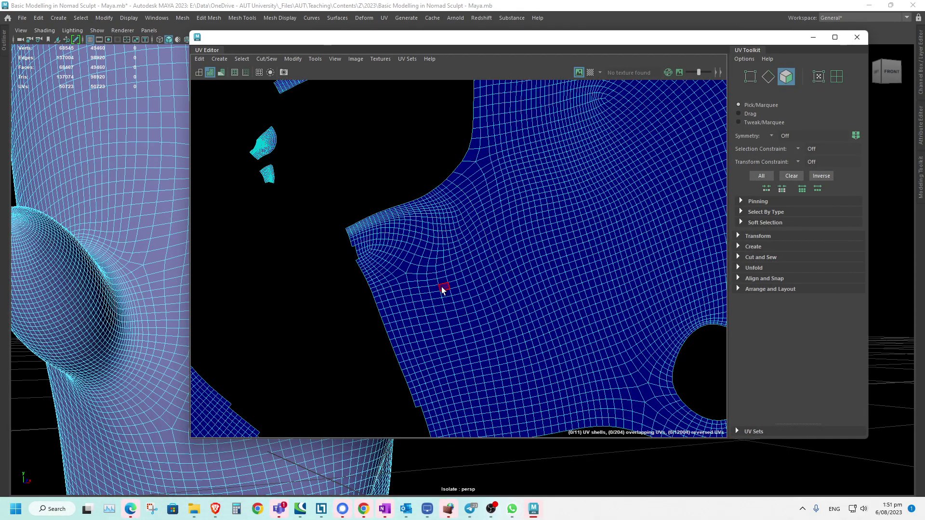
{"action": "double_click", "coordinate": [442, 291]}
{"action": "left_click_drag", "start_coordinate": [438, 315], "coordinate": [365, 306]}
- Cut the other large curved shell along the edge loop crossing below its dense, narrow upper end
{"action": "middle_click_drag", "start_coordinate": [351, 315], "coordinate": [490, 272], "text": "alt"}
{"action": "right_click_drag", "start_coordinate": [489, 272], "coordinate": [272, 272], "text": "alt"}
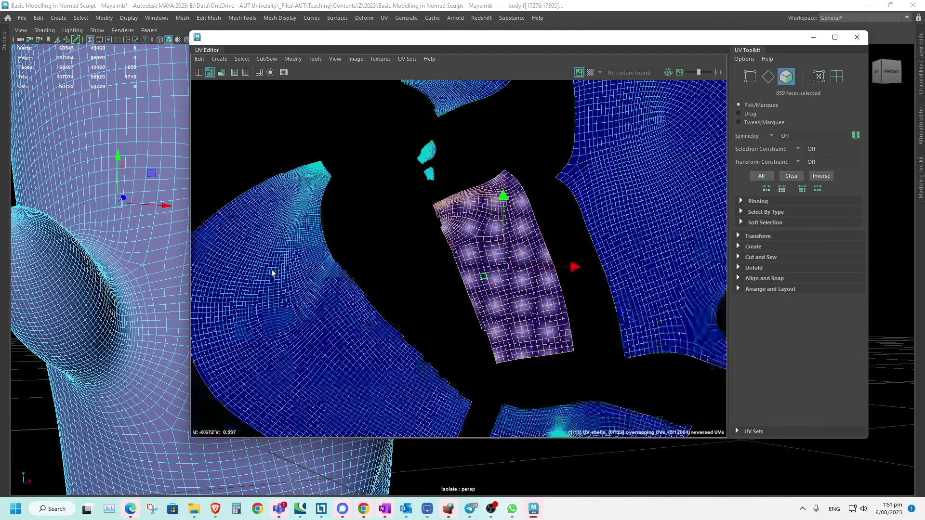
{"action": "middle_click_drag", "start_coordinate": [407, 318], "coordinate": [436, 218], "text": "alt"}
{"action": "scroll", "coordinate": [393, 262], "scroll_direction": "up", "scroll_amount": 3}
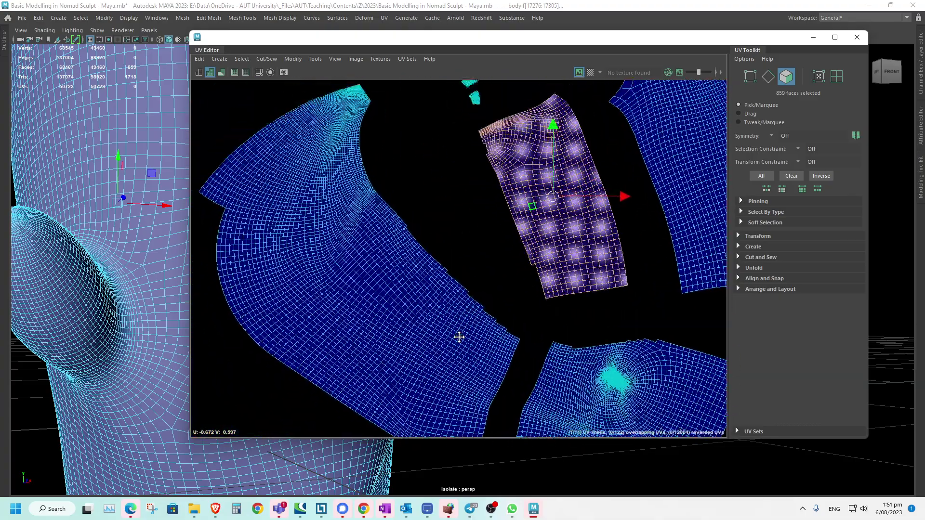
{"action": "scroll", "coordinate": [362, 264], "scroll_direction": "up", "scroll_amount": 3}
{"action": "middle_click_drag", "start_coordinate": [374, 275], "coordinate": [479, 363], "text": "alt"}
{"action": "scroll", "coordinate": [478, 340], "scroll_direction": "up", "scroll_amount": 3}
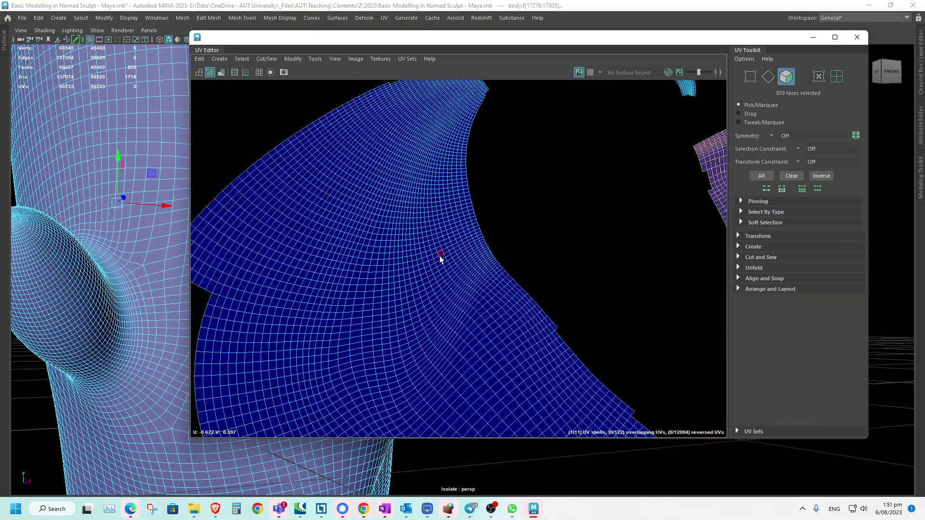
{"action": "right_click_drag", "start_coordinate": [452, 233], "coordinate": [446, 213]}
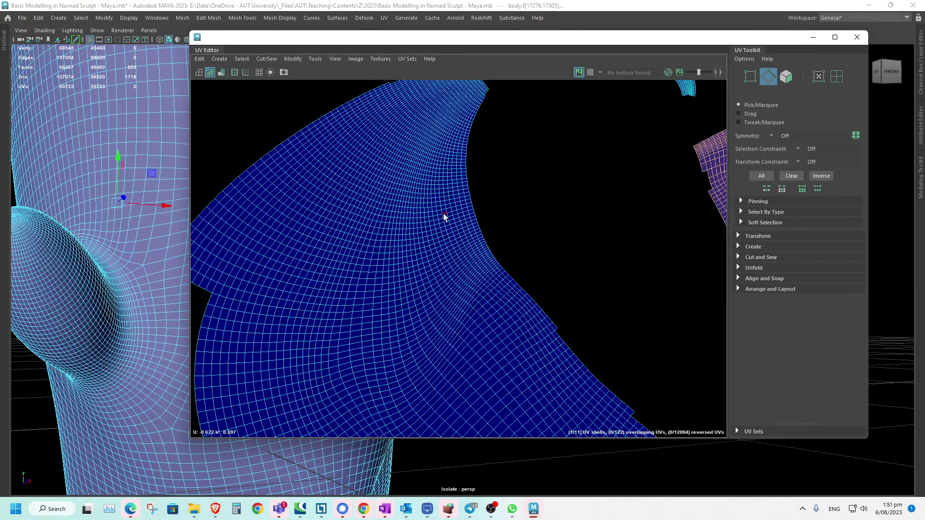
{"action": "double_click", "coordinate": [444, 178]}
{"action": "right_click_drag", "start_coordinate": [513, 140], "coordinate": [475, 150], "text": "shift"}
- Select the detached fan-shaped end piece and move it up, away from its parent shell
{"action": "middle_click_drag", "start_coordinate": [475, 149], "coordinate": [477, 184], "text": "alt"}
{"action": "key", "text": "F11"}
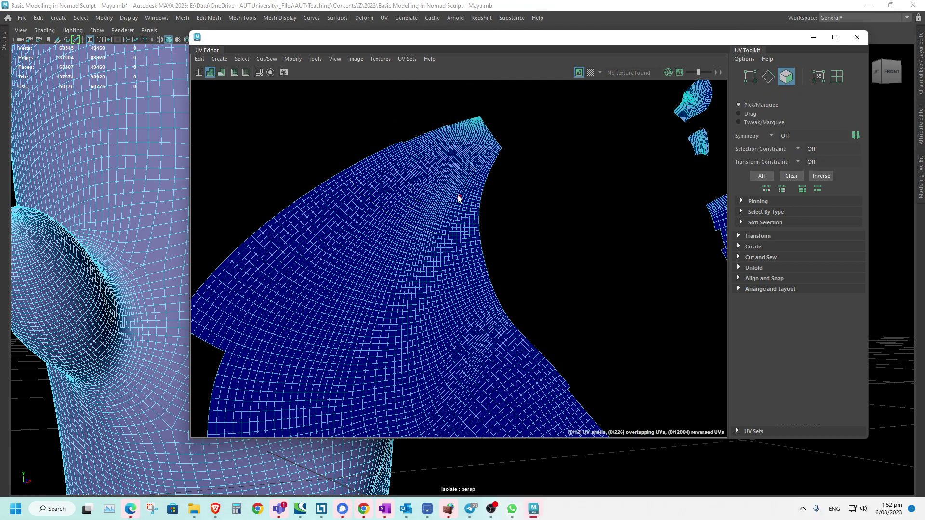
{"action": "double_click", "coordinate": [459, 200]}
{"action": "left_click_drag", "start_coordinate": [424, 182], "coordinate": [424, 109]}
- Unfold the detached fan-shaped shell, then undo the follow-up straightening attempted on it
{"action": "middle_click_drag", "start_coordinate": [424, 144], "coordinate": [450, 265], "text": "alt"}
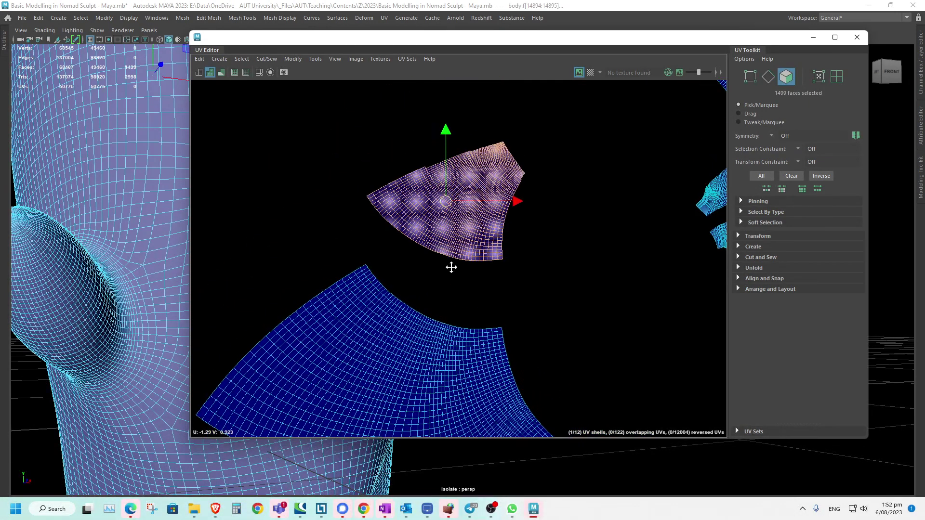
{"action": "right_click_drag", "start_coordinate": [470, 202], "coordinate": [356, 211], "text": "shift"}
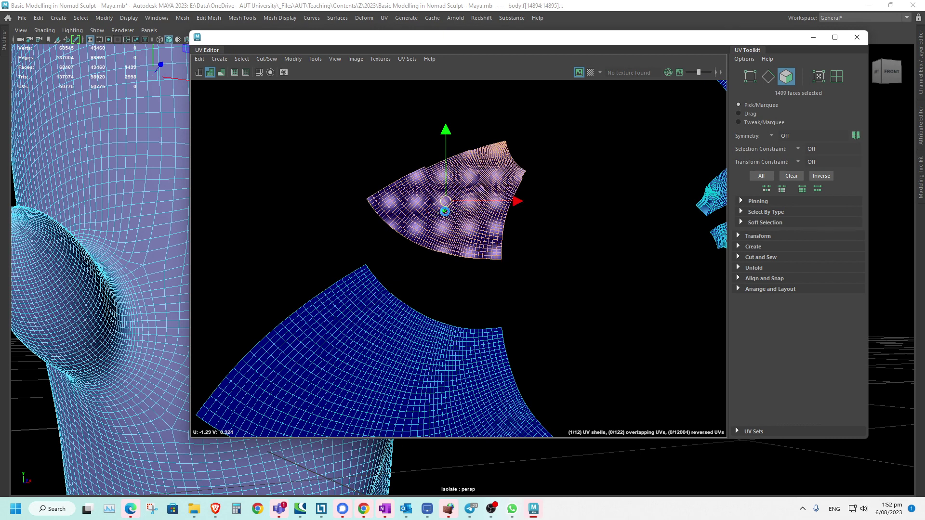
{"action": "mouse_move", "coordinate": [464, 192]}
{"action": "right_mouse_down", "text": "shift"}
{"action": "mouse_move", "coordinate": [412, 185]}
{"action": "mouse_move", "coordinate": [453, 186]}
{"action": "right_mouse_up", "text": "shift"}
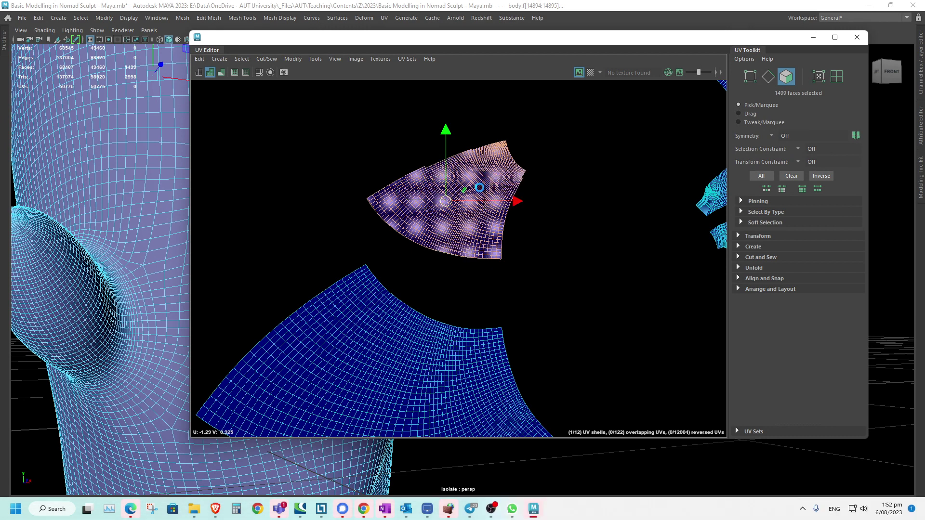
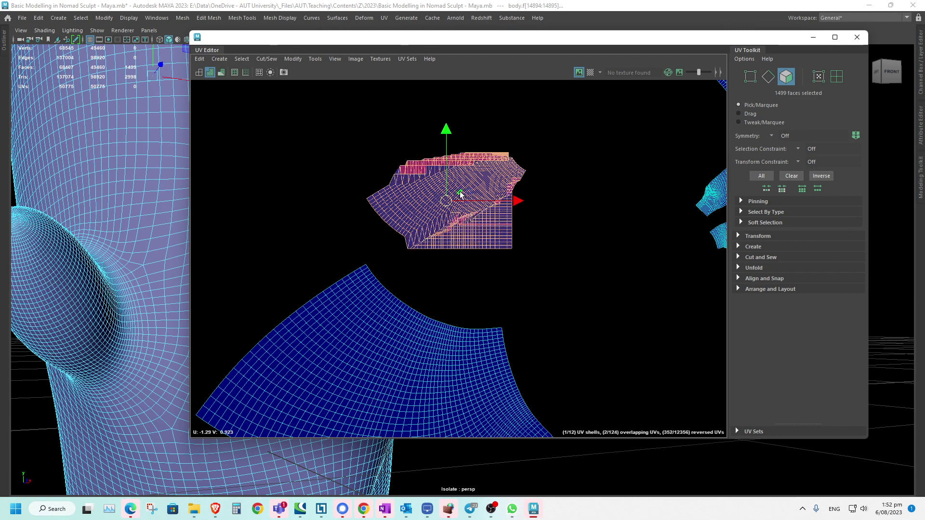
{"action": "key", "text": "ctrl+z"}
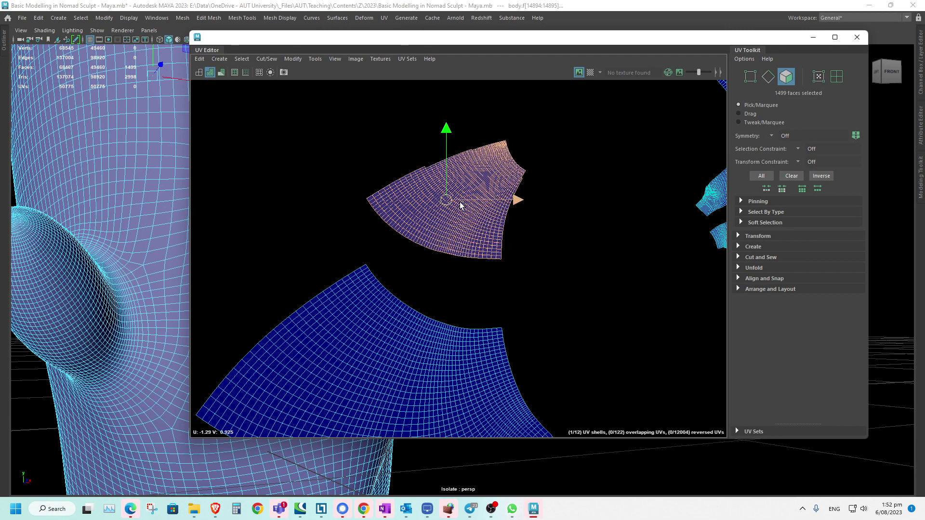
- Save the scene and unfold the large curved shell below the fan-shaped piece
{"action": "middle_click_drag", "start_coordinate": [428, 238], "coordinate": [465, 204], "text": "alt"}
{"action": "right_click_drag", "start_coordinate": [464, 205], "coordinate": [312, 217], "text": "alt"}
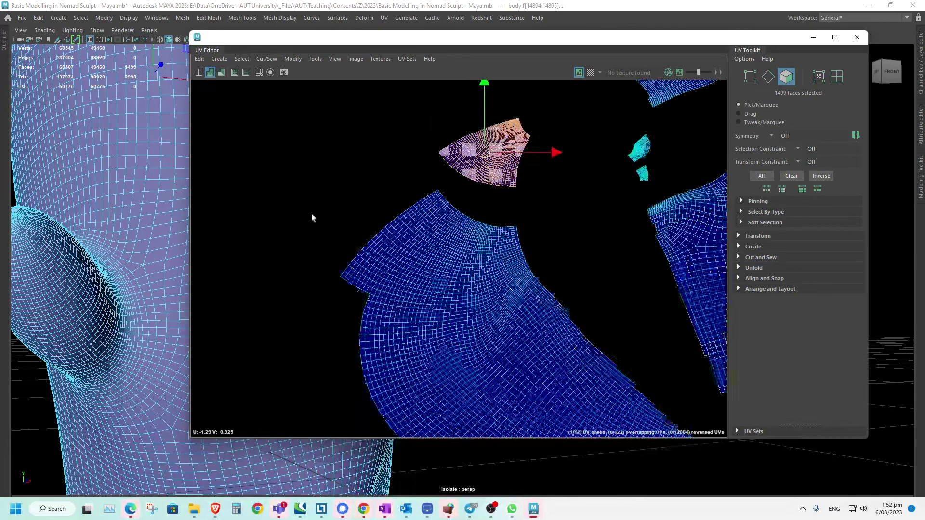
{"action": "key", "text": "ctrl+s"}
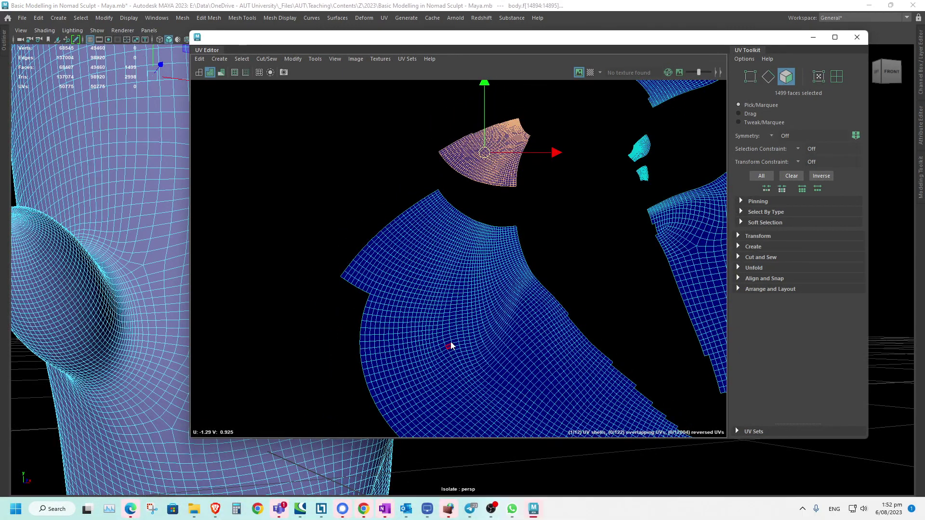
{"action": "double_click", "coordinate": [461, 327]}
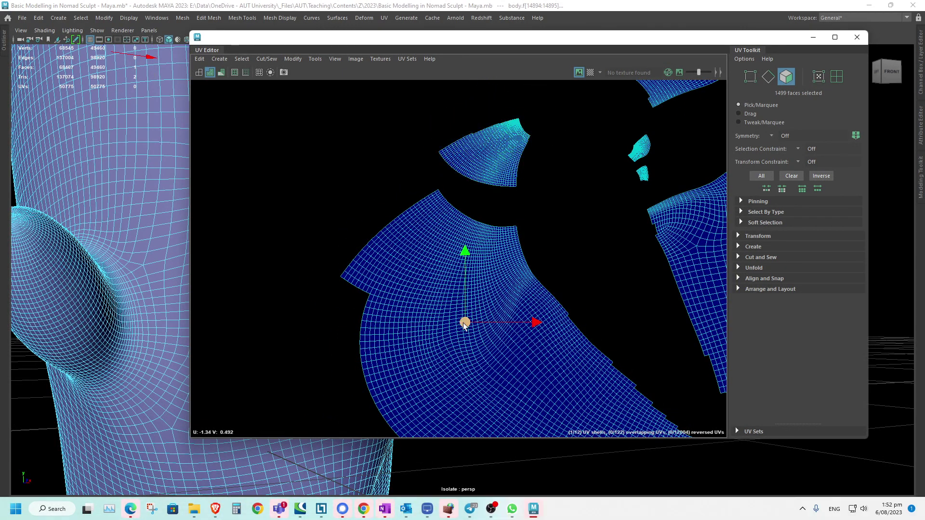
{"action": "right_click_drag", "start_coordinate": [447, 316], "coordinate": [372, 318], "text": "shift"}
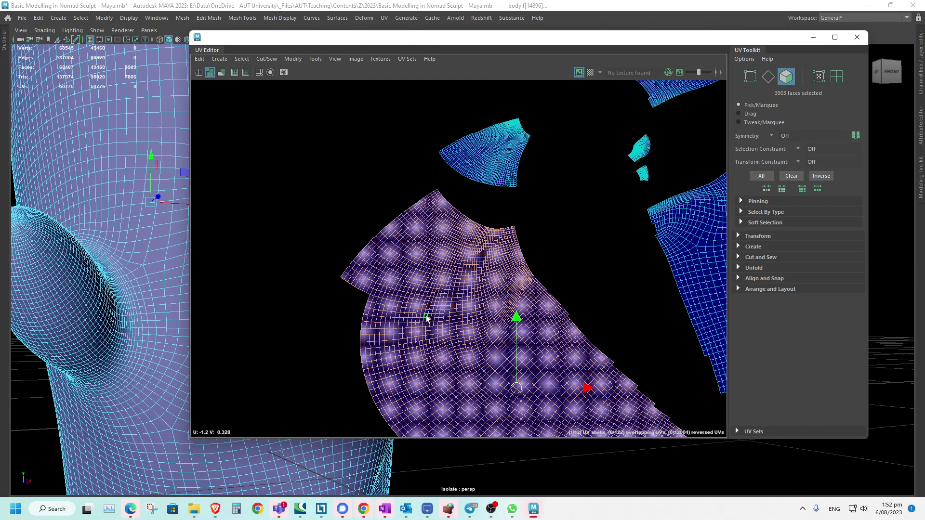
{"action": "middle_click_drag", "start_coordinate": [426, 319], "coordinate": [434, 236], "text": "alt"}
{"action": "scroll", "coordinate": [385, 282], "scroll_direction": "down", "scroll_amount": 3}
{"action": "middle_click_drag", "start_coordinate": [386, 282], "coordinate": [272, 305], "text": "alt"}
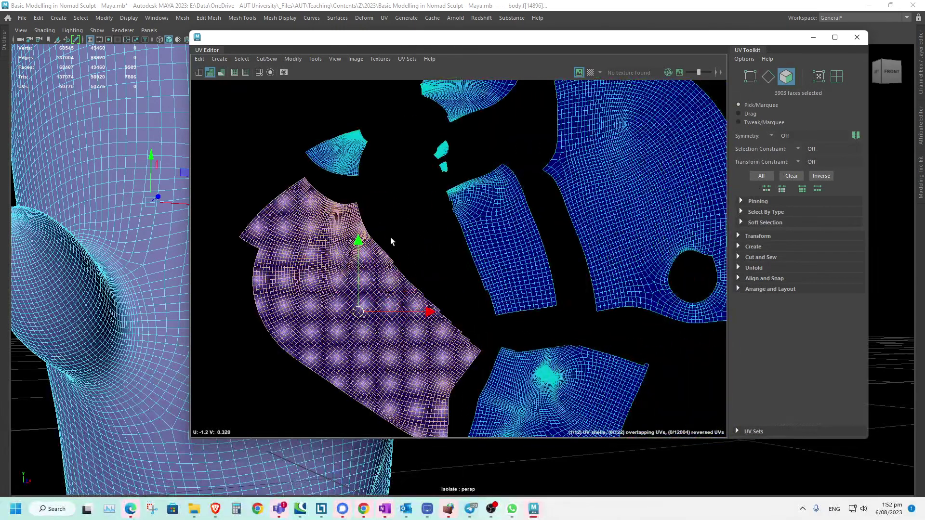
- Unfold the two small neighbouring shells near the centre of the layout one after the other
{"action": "left_click", "coordinate": [484, 234]}
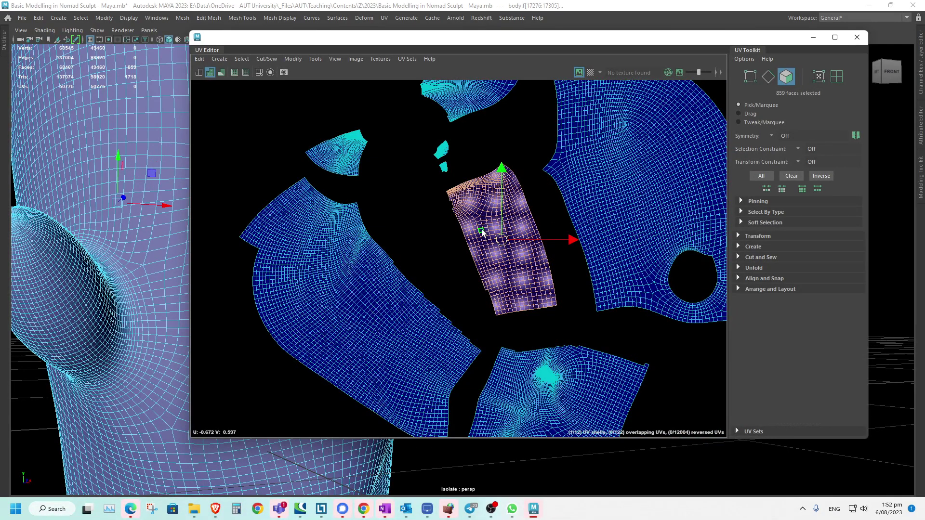
{"action": "scroll", "coordinate": [447, 189], "scroll_direction": "up", "scroll_amount": 8}
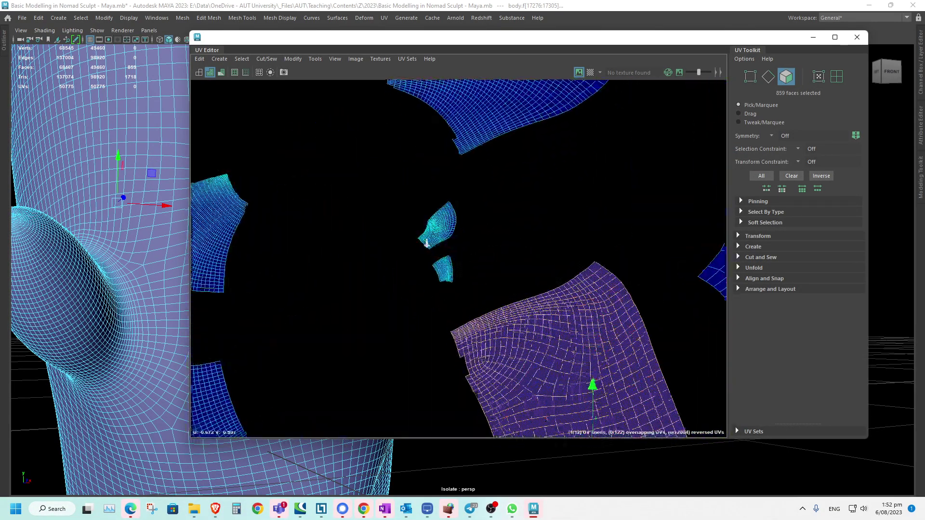
{"action": "left_click", "coordinate": [473, 225]}
{"action": "right_click", "coordinate": [459, 223], "text": "shift"}
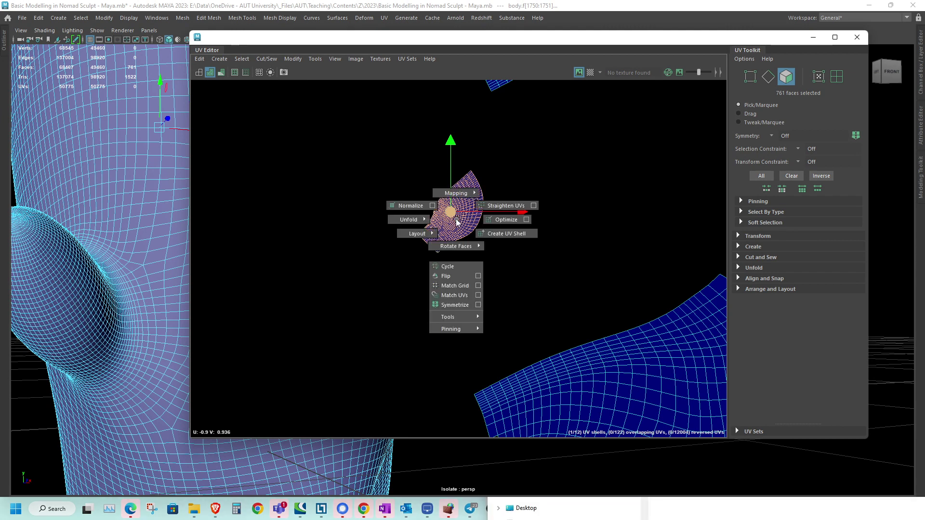
{"action": "mouse_move", "coordinate": [408, 225]}
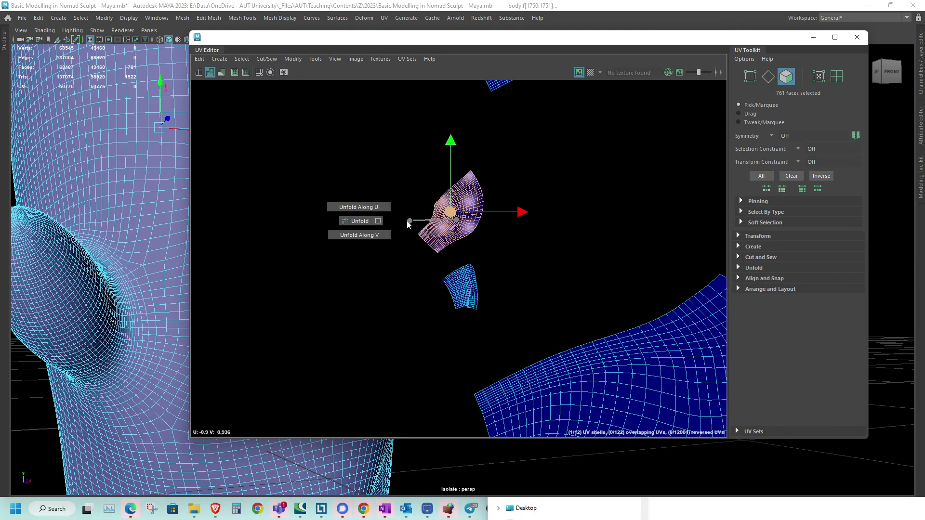
{"action": "left_click", "coordinate": [352, 225]}
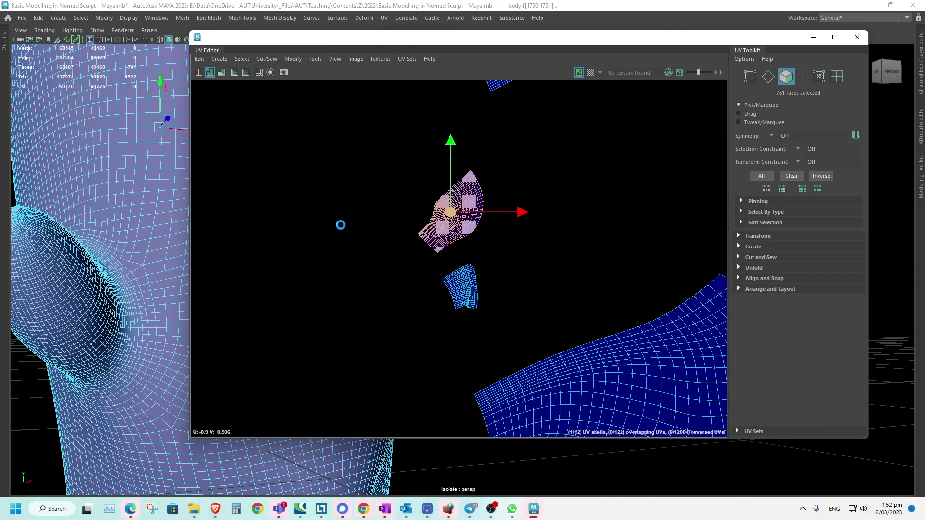
{"action": "left_click", "coordinate": [459, 288]}
{"action": "key", "text": "g"}
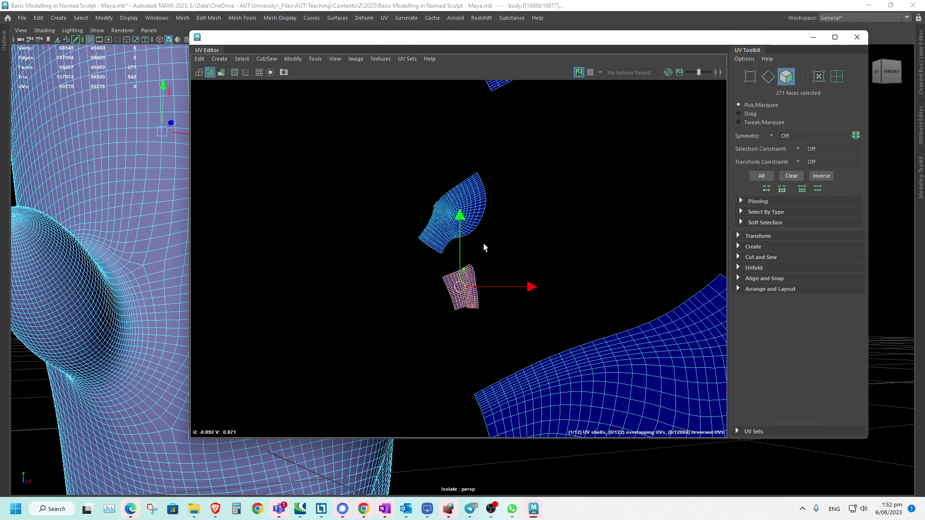
- Examine the curved shell above the small pieces, the lower shell with two dense spots, and the body's underside in 3D
{"action": "middle_click_drag", "start_coordinate": [507, 190], "coordinate": [442, 232], "text": "alt"}
{"action": "left_click", "coordinate": [434, 177]}
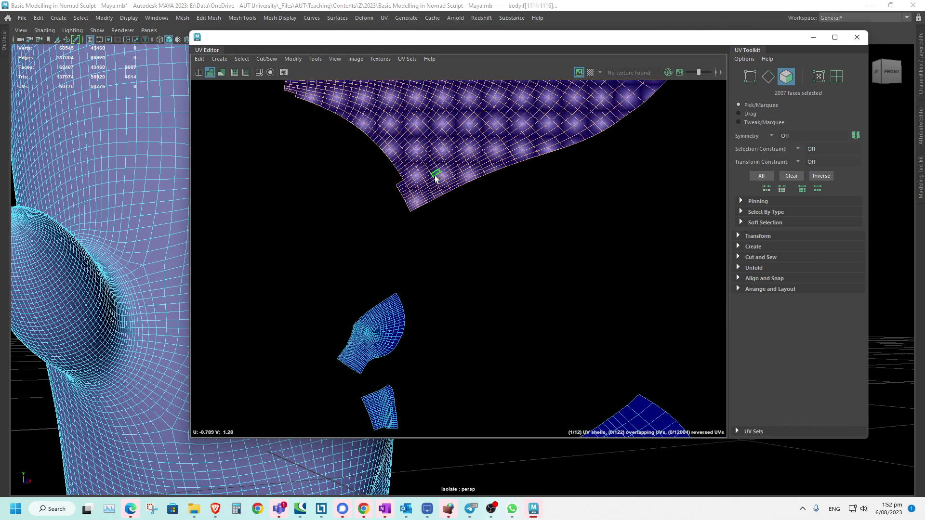
{"action": "scroll", "coordinate": [440, 188], "scroll_direction": "down", "scroll_amount": 8}
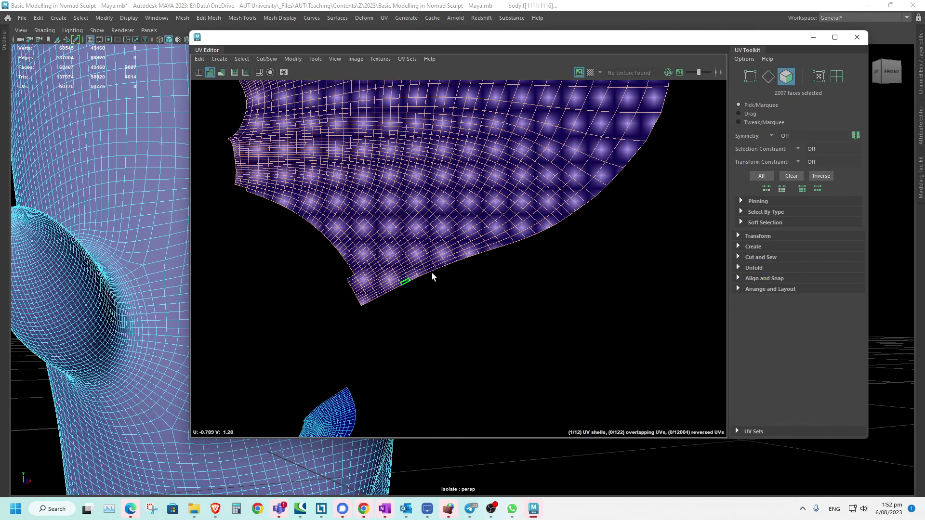
{"action": "right_click_drag", "start_coordinate": [281, 266], "coordinate": [254, 279], "text": "alt"}
{"action": "middle_click_drag", "start_coordinate": [409, 301], "coordinate": [376, 280], "text": "alt"}
{"action": "right_click_drag", "start_coordinate": [448, 314], "coordinate": [574, 367], "text": "alt"}
{"action": "middle_click_drag", "start_coordinate": [575, 368], "coordinate": [484, 302], "text": "alt"}
{"action": "right_click_drag", "start_coordinate": [509, 213], "coordinate": [509, 188]}
{"action": "middle_click_drag", "start_coordinate": [153, 315], "coordinate": [164, 283], "text": "alt"}
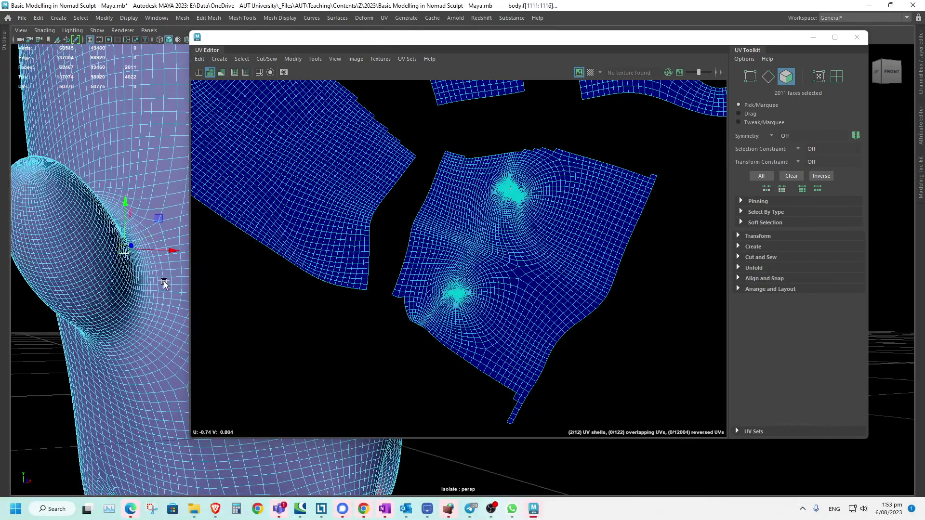
{"action": "middle_click_drag", "start_coordinate": [101, 327], "coordinate": [8, 283], "text": "alt"}
{"action": "middle_click_drag", "start_coordinate": [116, 418], "coordinate": [73, 308], "text": "alt"}
{"action": "left_click_drag", "start_coordinate": [55, 366], "coordinate": [117, 333], "text": "alt"}
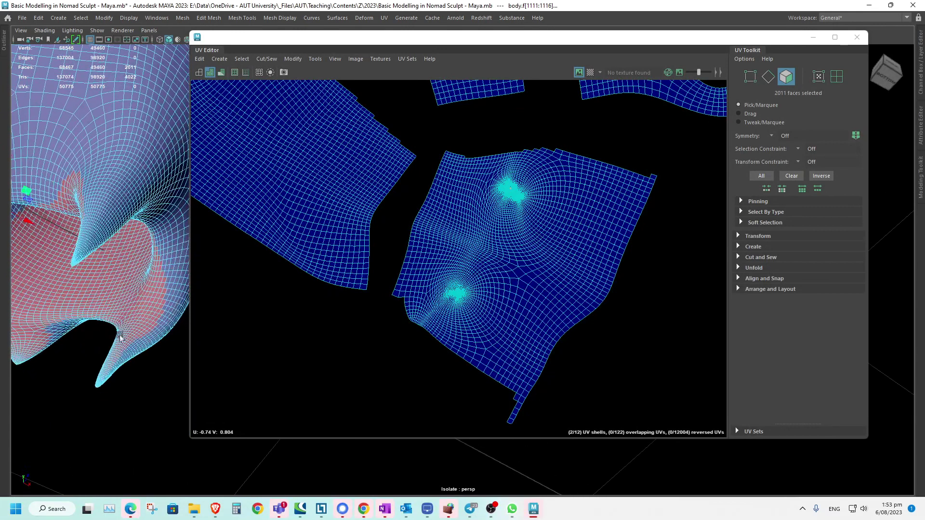
- Select the lower dense cluster of faces in the bottom shell to locate it on the 3D body
{"action": "left_click", "coordinate": [521, 285]}
{"action": "left_click", "coordinate": [500, 300]}
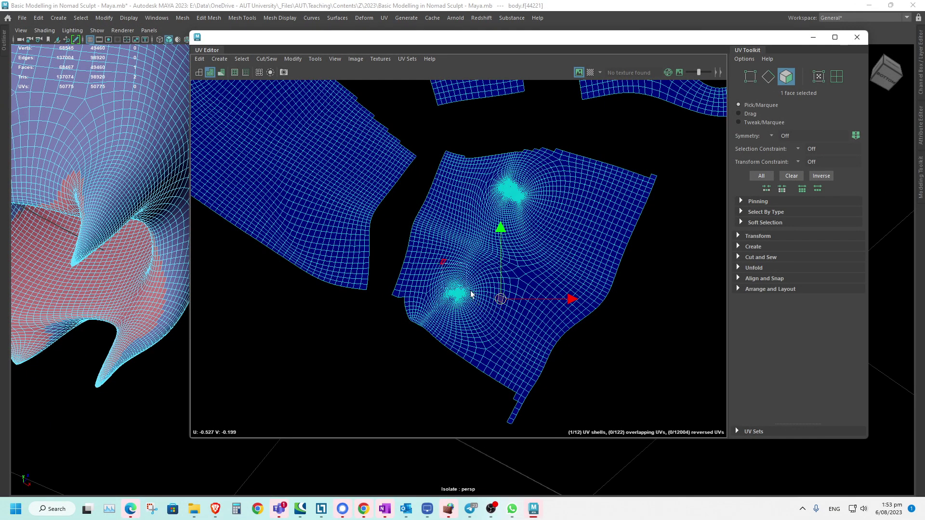
{"action": "left_click_drag", "start_coordinate": [470, 291], "coordinate": [499, 317]}
{"action": "mouse_move", "coordinate": [166, 327]}
{"action": "left_mouse_down", "text": "alt"}
{"action": "mouse_move", "coordinate": [140, 331]}
{"action": "mouse_move", "coordinate": [103, 363]}
{"action": "mouse_move", "coordinate": [139, 369]}
{"action": "mouse_move", "coordinate": [97, 284]}
{"action": "mouse_move", "coordinate": [99, 313]}
{"action": "mouse_move", "coordinate": [110, 296]}
{"action": "mouse_move", "coordinate": [8, 357]}
{"action": "mouse_move", "coordinate": [21, 352]}
{"action": "left_mouse_up", "text": "alt"}
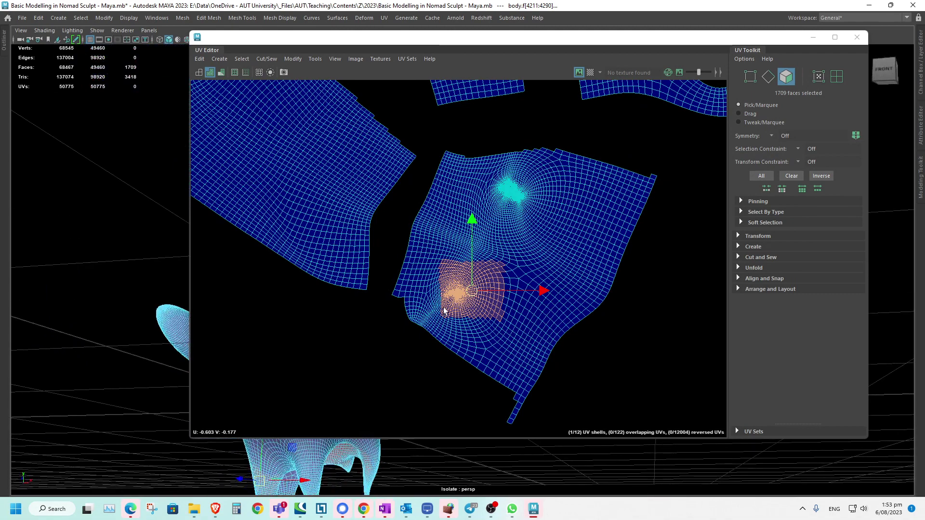
- Select the entire remaining overlapping shell apart from the other pieces and unfold it
{"action": "right_click_drag", "start_coordinate": [592, 319], "coordinate": [569, 306], "text": "alt"}
{"action": "scroll", "coordinate": [506, 296], "scroll_direction": "down", "scroll_amount": 3}
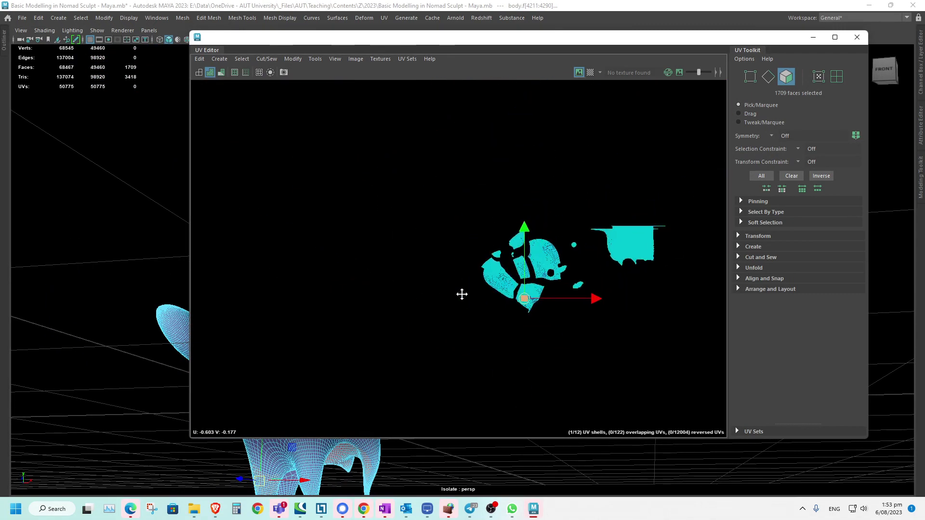
{"action": "scroll", "coordinate": [692, 386], "scroll_direction": "up", "scroll_amount": 4}
{"action": "middle_click_drag", "start_coordinate": [586, 192], "coordinate": [472, 284], "text": "alt"}
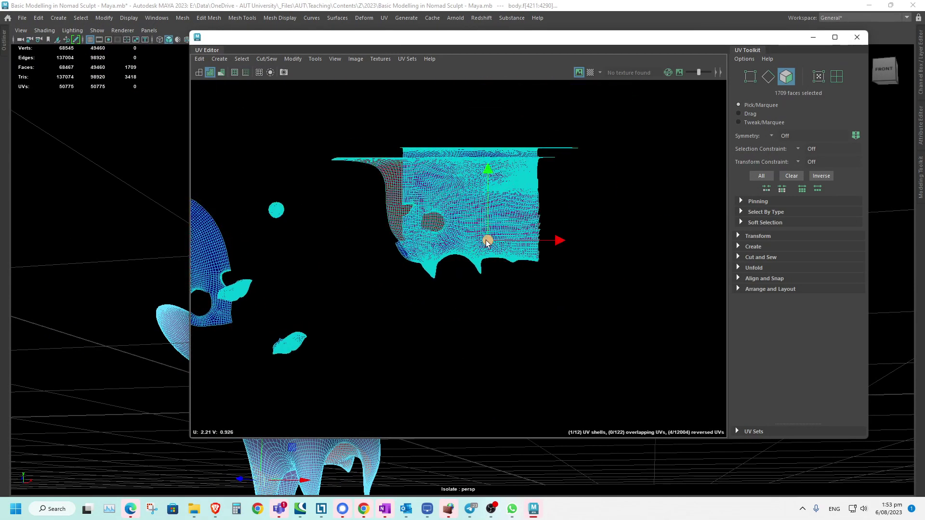
{"action": "left_click", "coordinate": [387, 207]}
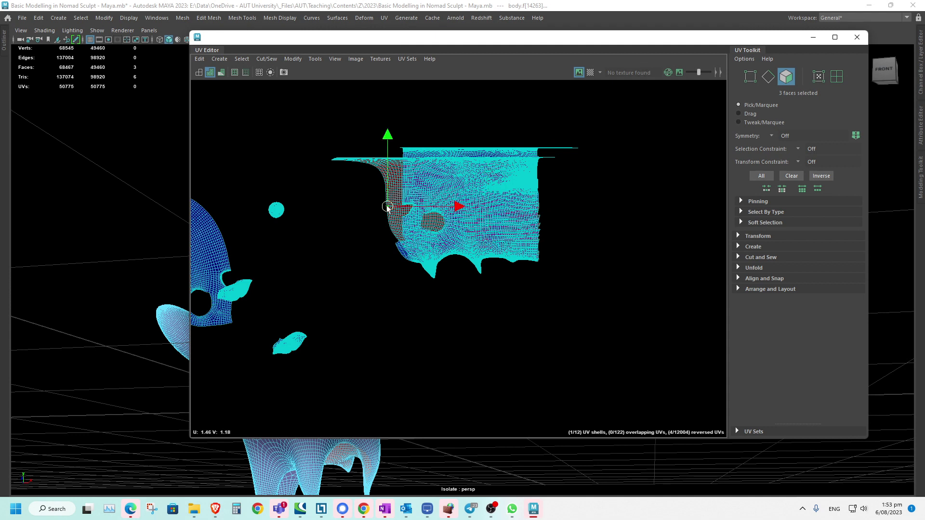
{"action": "double_click", "coordinate": [424, 248]}
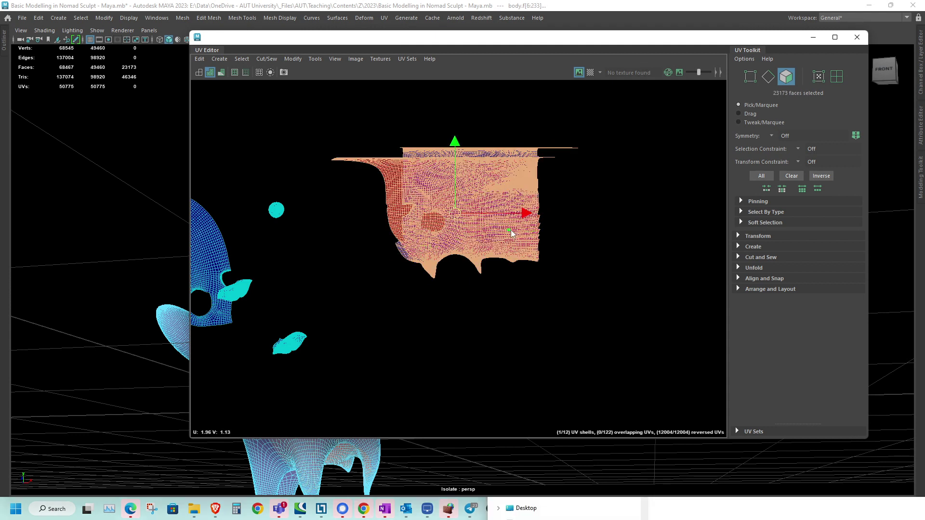
{"action": "right_click_drag", "start_coordinate": [509, 231], "coordinate": [452, 233], "text": "shift"}
{"action": "right_click_drag", "start_coordinate": [393, 235], "coordinate": [393, 235], "text": "shift"}
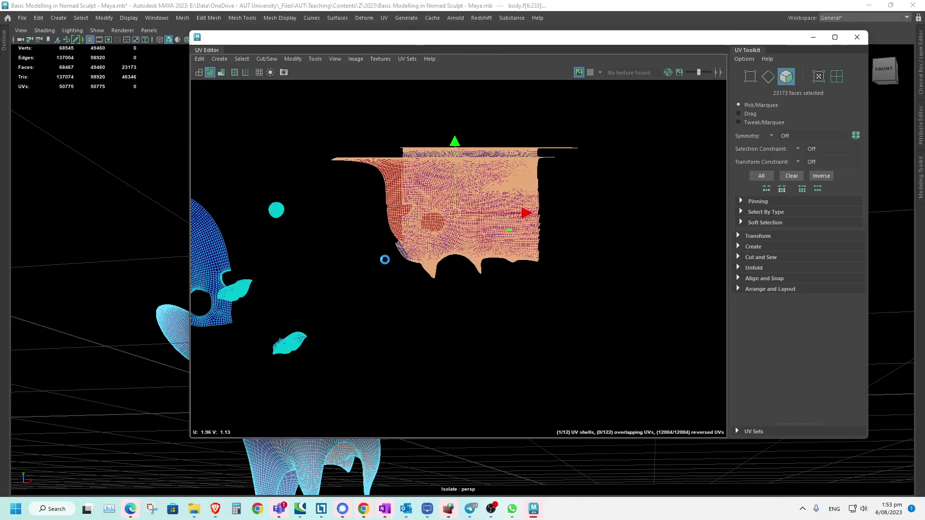
{"action": "middle_click_drag", "start_coordinate": [362, 233], "coordinate": [345, 322], "text": "alt"}
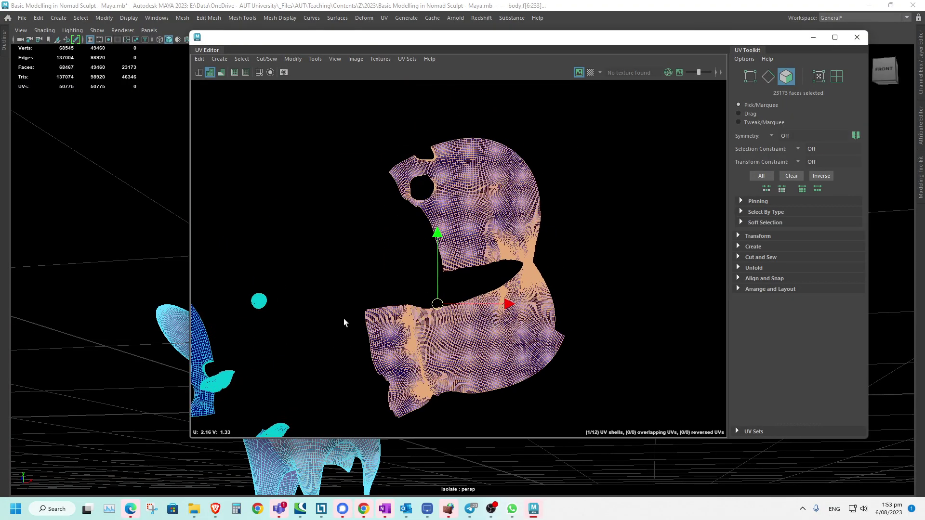
- Cut the newly unfolded shell along the edge loop crossing its narrow neck
{"action": "right_click_drag", "start_coordinate": [422, 293], "coordinate": [700, 304], "text": "alt"}
{"action": "right_click_drag", "start_coordinate": [487, 275], "coordinate": [710, 305], "text": "alt"}
{"action": "middle_click_drag", "start_coordinate": [556, 263], "coordinate": [251, 317], "text": "alt"}
{"action": "right_click_drag", "start_coordinate": [250, 317], "coordinate": [437, 270], "text": "alt"}
{"action": "middle_click_drag", "start_coordinate": [437, 270], "coordinate": [387, 284], "text": "alt"}
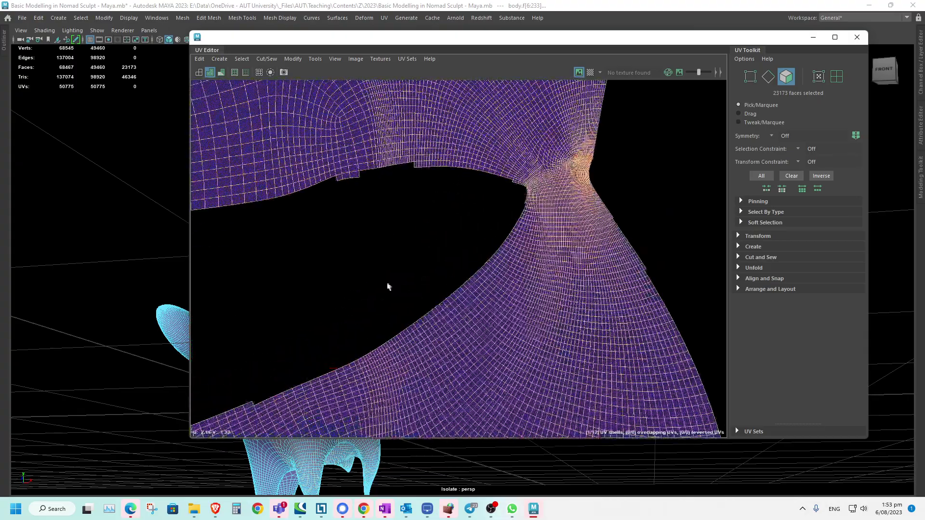
{"action": "right_click_drag", "start_coordinate": [388, 285], "coordinate": [509, 297], "text": "alt"}
{"action": "middle_click_drag", "start_coordinate": [509, 297], "coordinate": [374, 332], "text": "alt"}
{"action": "right_click_drag", "start_coordinate": [374, 333], "coordinate": [703, 374], "text": "alt"}
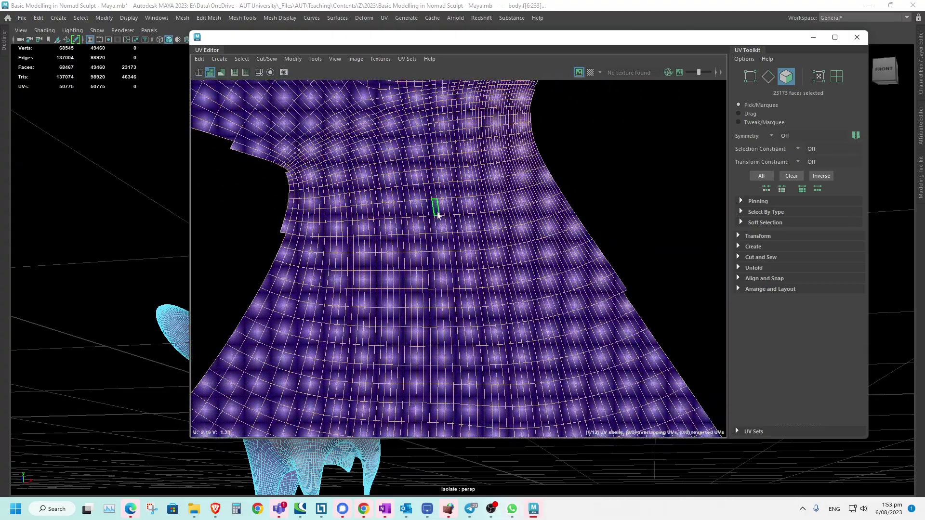
{"action": "right_click_drag", "start_coordinate": [437, 215], "coordinate": [433, 181]}
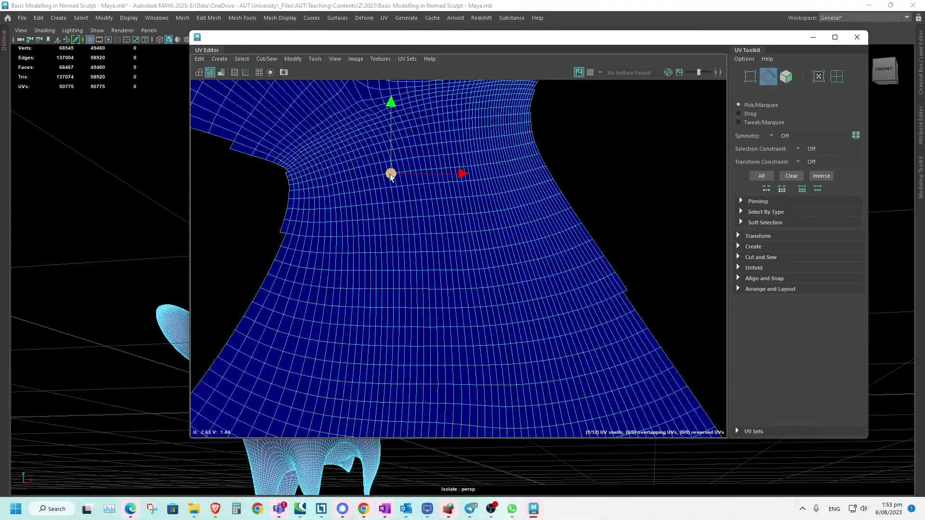
{"action": "double_click", "coordinate": [406, 181]}
{"action": "right_click_drag", "start_coordinate": [575, 223], "coordinate": [436, 289], "text": "shift"}
- Unfold both shells separated by the neck cut, the lower one first and the upper one second
{"action": "double_click", "coordinate": [499, 294]}
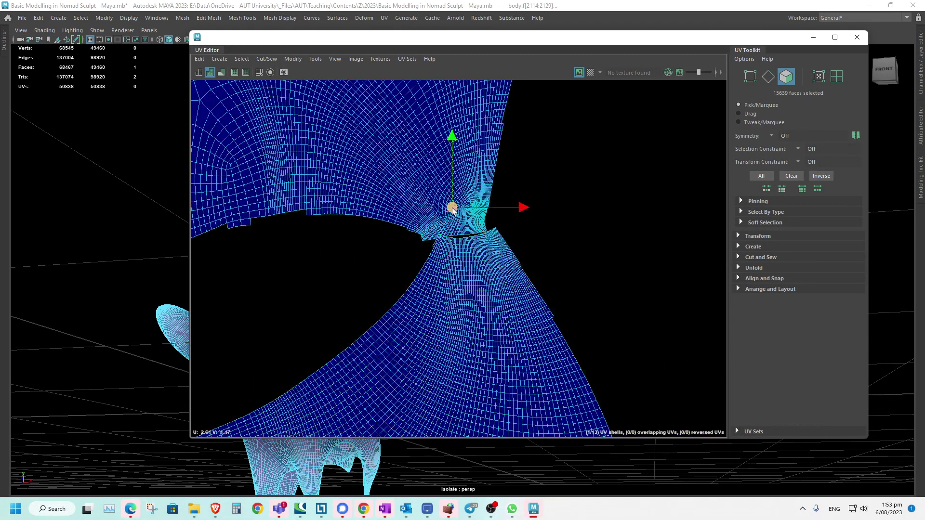
{"action": "double_click", "coordinate": [414, 183]}
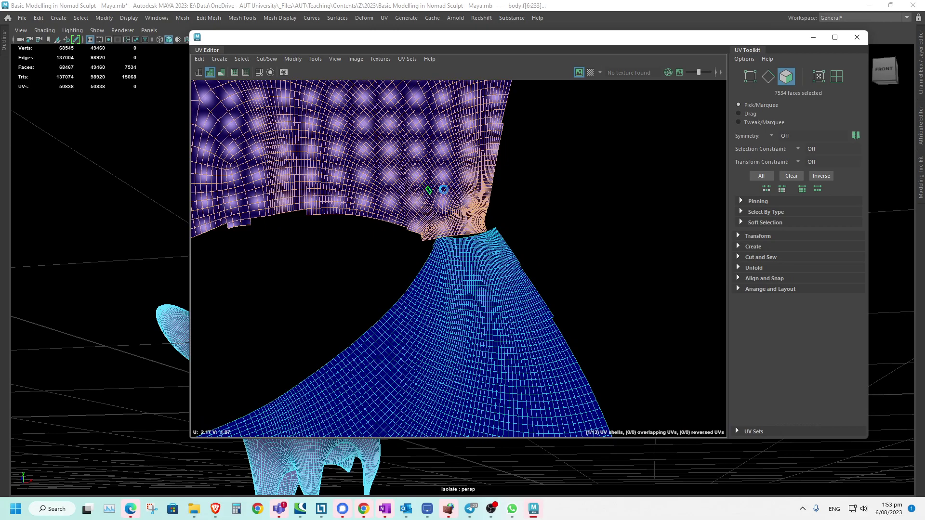
- Select all shells, lay them out within the first UV tile and turn on the checker map
{"action": "right_click_drag", "start_coordinate": [603, 245], "coordinate": [178, 234], "text": "alt"}
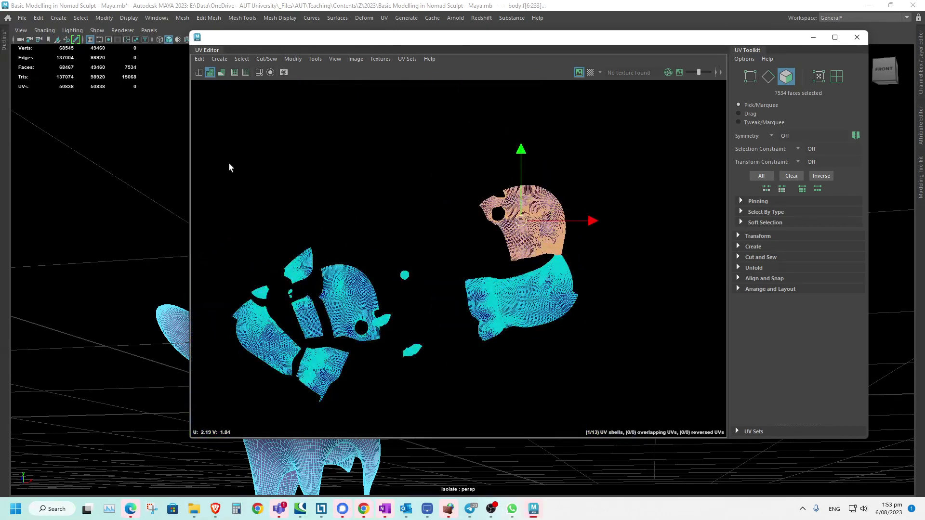
{"action": "left_click_drag", "start_coordinate": [229, 167], "coordinate": [727, 434]}
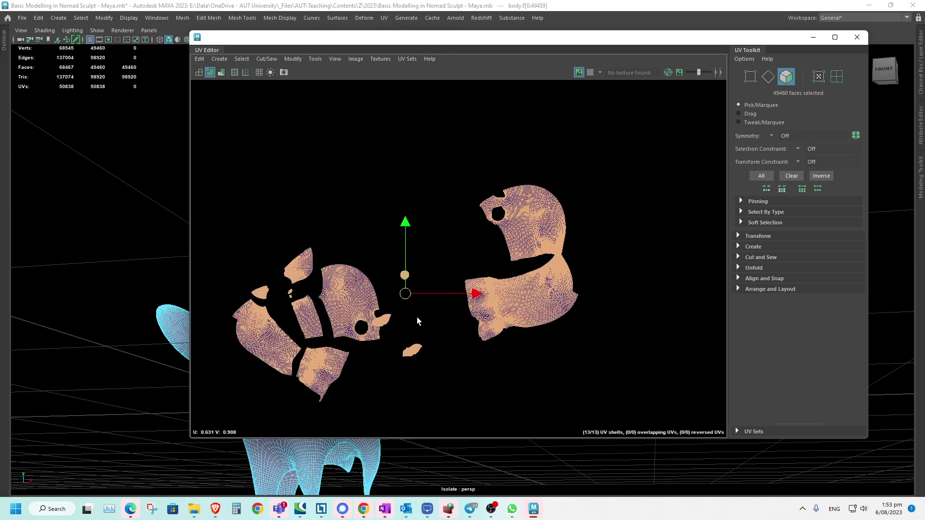
{"action": "key", "text": "ctrl+l"}
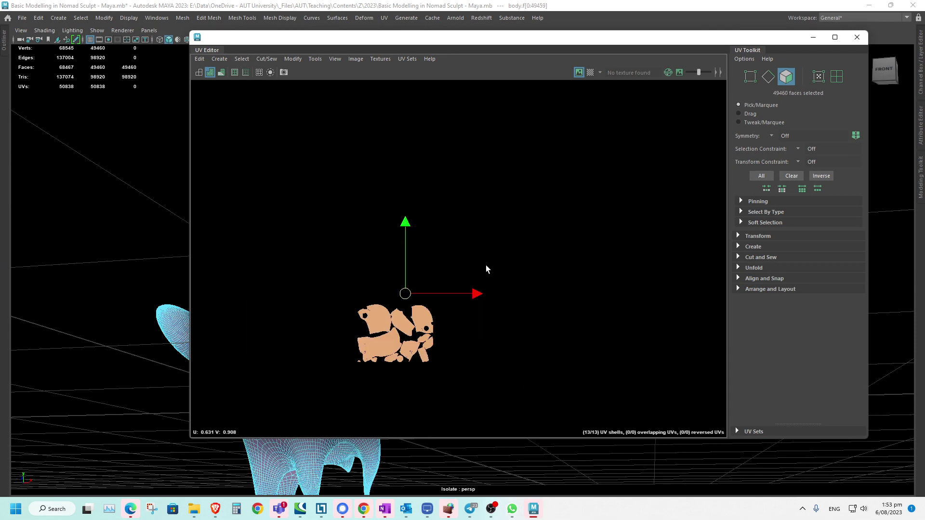
{"action": "middle_click_drag", "start_coordinate": [101, 274], "coordinate": [118, 250], "text": "alt"}
{"action": "left_click", "coordinate": [590, 73]}
- Scale all selected shells down very slightly so they stay clear of the U1V1 tile's borders
{"action": "right_click_drag", "start_coordinate": [255, 287], "coordinate": [415, 324], "text": "alt"}
{"action": "middle_click_drag", "start_coordinate": [415, 324], "coordinate": [287, 259], "text": "alt"}
{"action": "right_click_drag", "start_coordinate": [409, 290], "coordinate": [533, 335], "text": "alt"}
{"action": "right_click_drag", "start_coordinate": [404, 308], "coordinate": [475, 326], "text": "alt"}
{"action": "middle_click_drag", "start_coordinate": [403, 318], "coordinate": [539, 319], "text": "alt"}
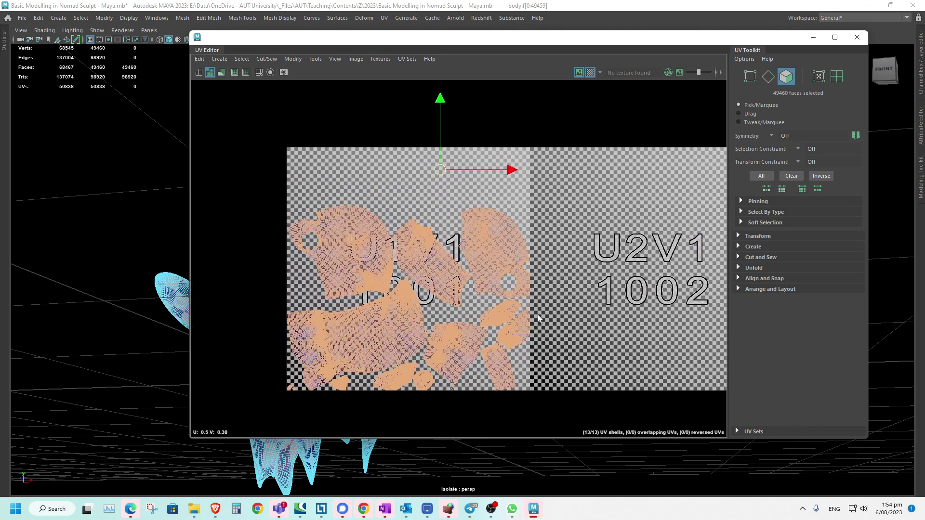
{"action": "scroll", "coordinate": [539, 318], "scroll_direction": "up", "scroll_amount": 2}
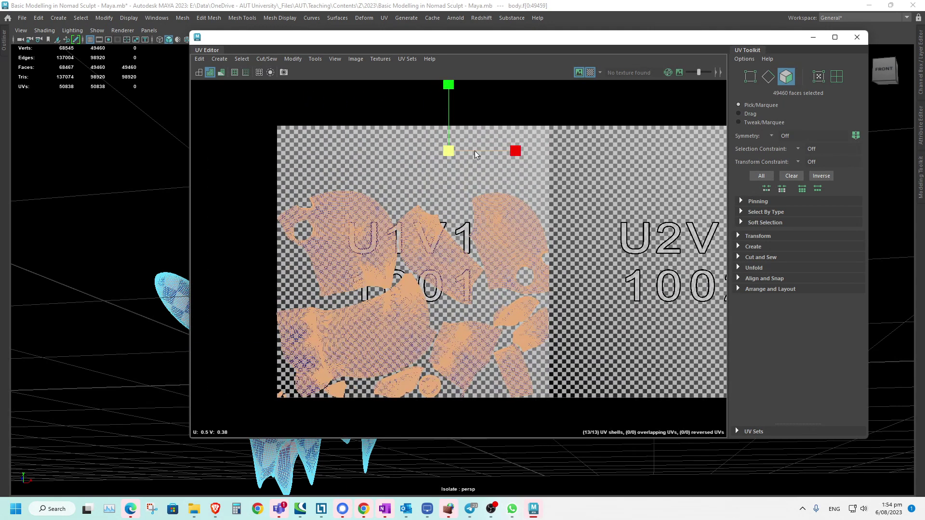
{"action": "left_click_drag", "start_coordinate": [451, 152], "coordinate": [450, 152]}
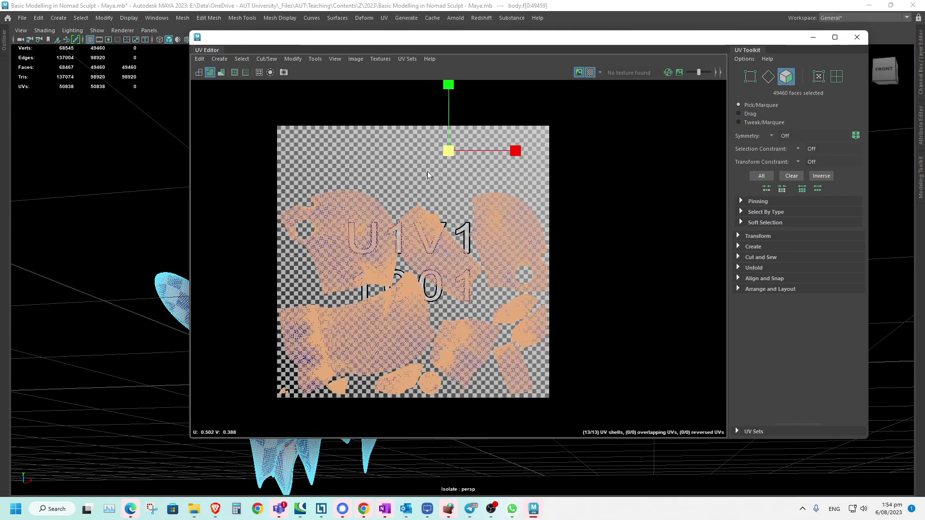
- Return to object mode, reselect the body and inspect the checker pattern around its head and arms
{"action": "middle_click_drag", "start_coordinate": [118, 284], "coordinate": [44, 261], "text": "alt"}
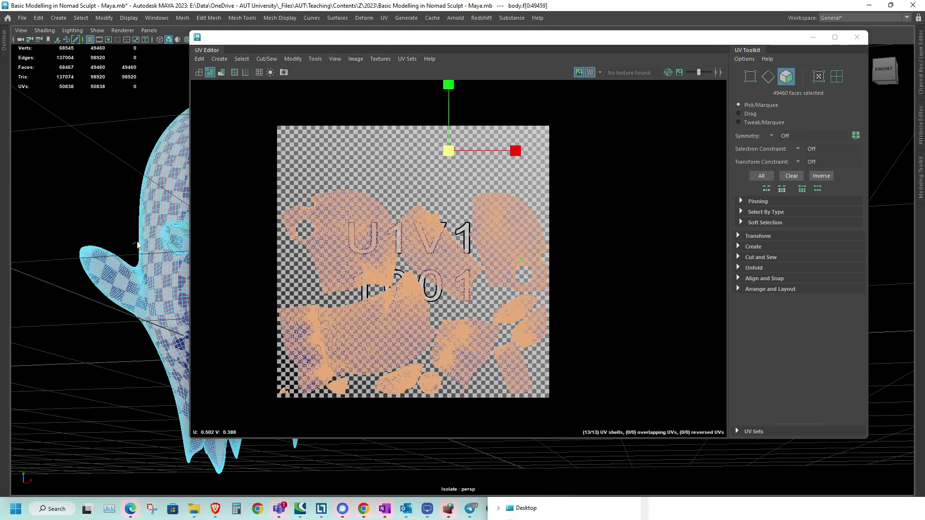
{"action": "right_click_drag", "start_coordinate": [132, 221], "coordinate": [169, 208]}
{"action": "left_click", "coordinate": [107, 217]}
{"action": "middle_click_drag", "start_coordinate": [102, 239], "coordinate": [66, 245], "text": "alt"}
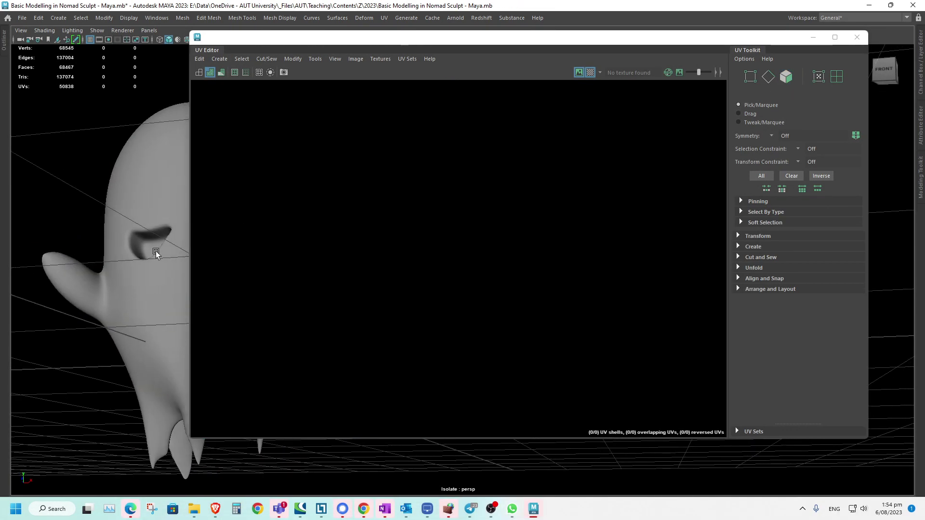
{"action": "left_click", "coordinate": [123, 278]}
{"action": "left_click_drag", "start_coordinate": [81, 303], "coordinate": [64, 316], "text": "alt"}
{"action": "middle_click_drag", "start_coordinate": [64, 316], "coordinate": [0, 340], "text": "alt"}
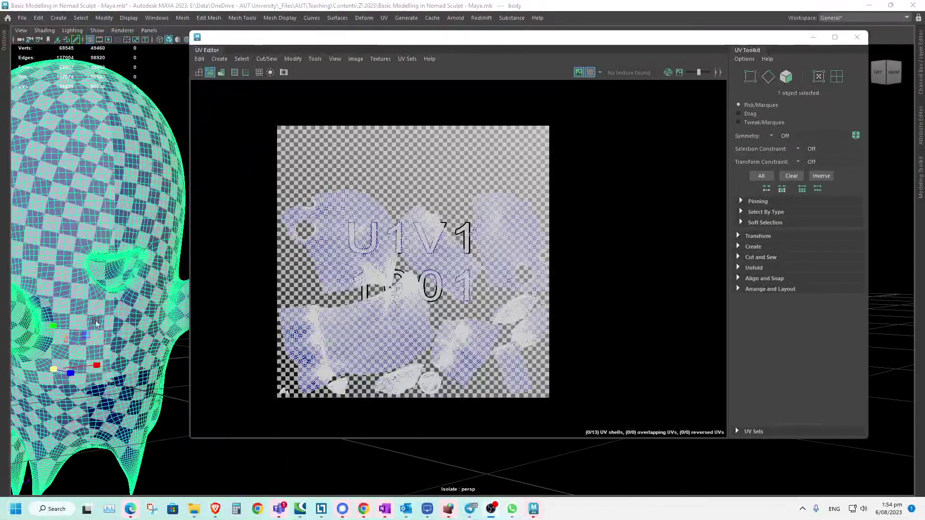
{"action": "left_click_drag", "start_coordinate": [96, 322], "coordinate": [128, 277], "text": "alt"}
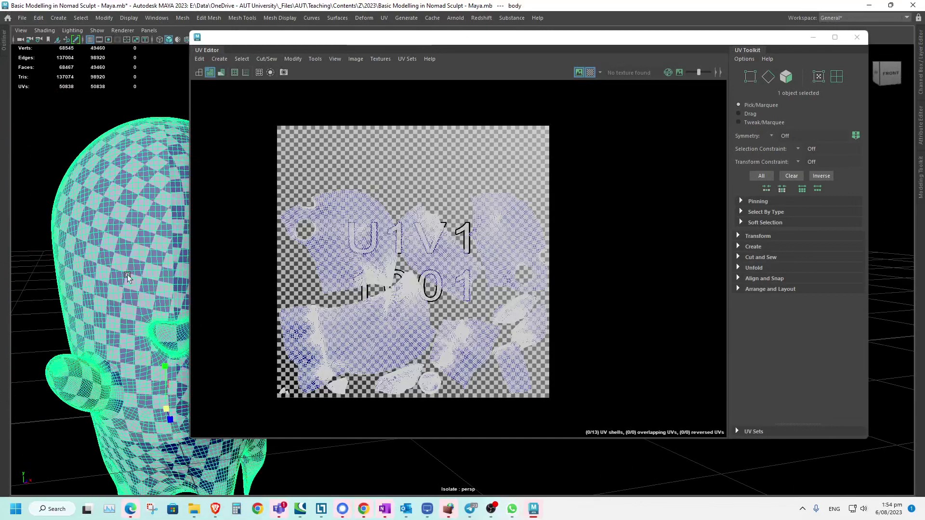
- Move the UV Editor window aside to uncover the model and turn off isolation to show the whole character
{"action": "left_click_drag", "start_coordinate": [343, 41], "coordinate": [499, 42]}
{"action": "middle_click_drag", "start_coordinate": [215, 207], "coordinate": [254, 190], "text": "alt"}
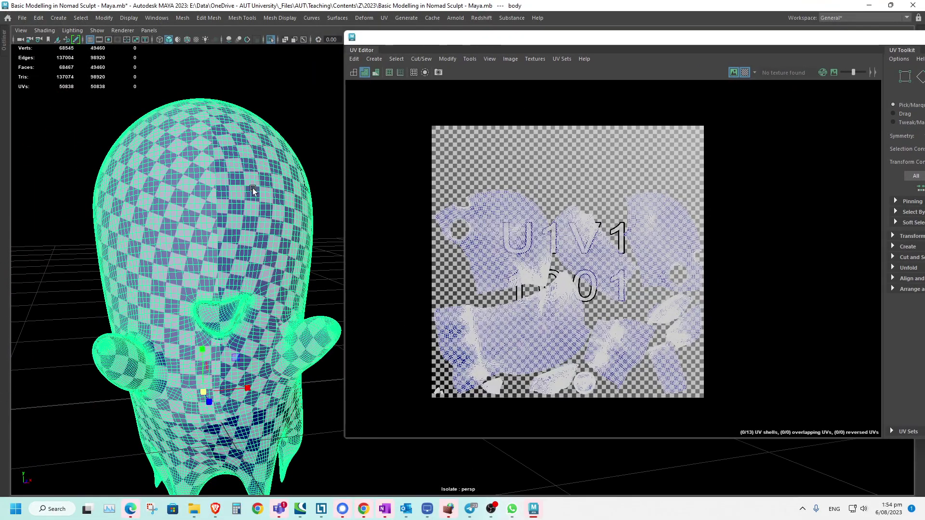
{"action": "key", "text": "ctrl+1"}
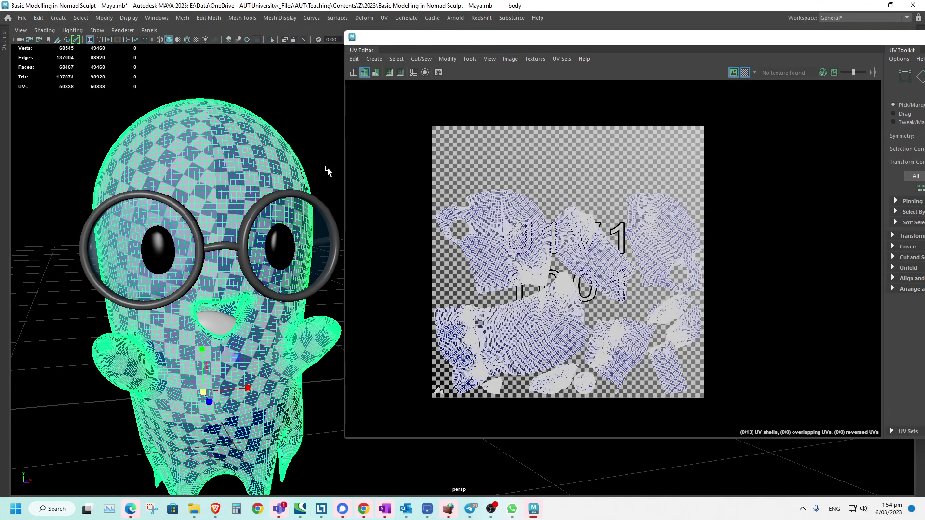
- Select the glasses frame, undo its stray scaling and project its UVs with Planar Map Z
{"action": "left_click_drag", "start_coordinate": [193, 183], "coordinate": [177, 212], "text": "alt"}
{"action": "left_click", "coordinate": [220, 246]}
{"action": "left_click_drag", "start_coordinate": [220, 247], "coordinate": [126, 262], "text": "alt"}
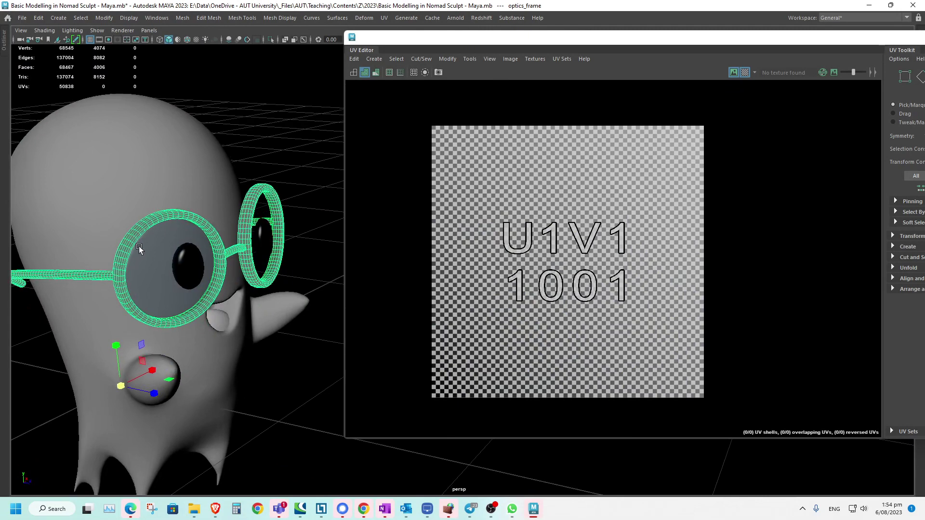
{"action": "middle_click_drag", "start_coordinate": [145, 248], "coordinate": [229, 228], "text": "alt"}
{"action": "scroll", "coordinate": [237, 217], "scroll_direction": "up", "scroll_amount": 2}
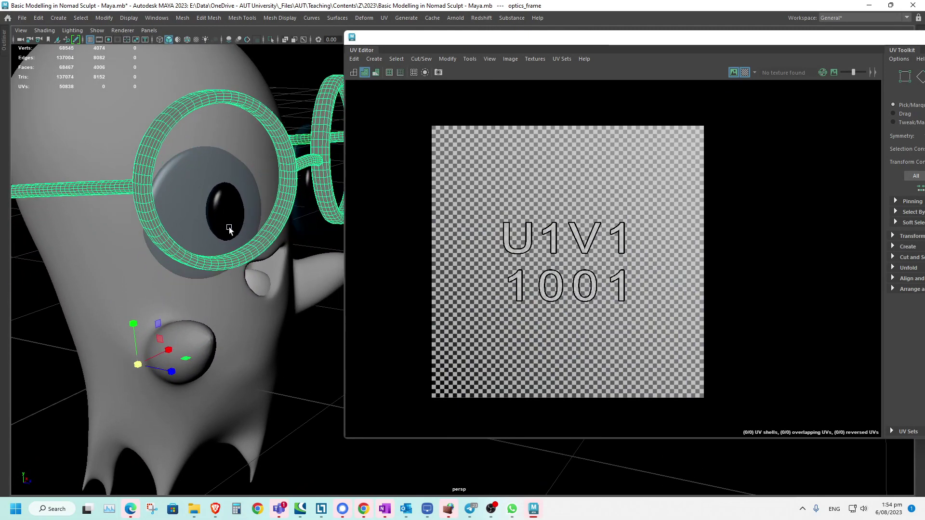
{"action": "key", "text": "ctrl+z"}
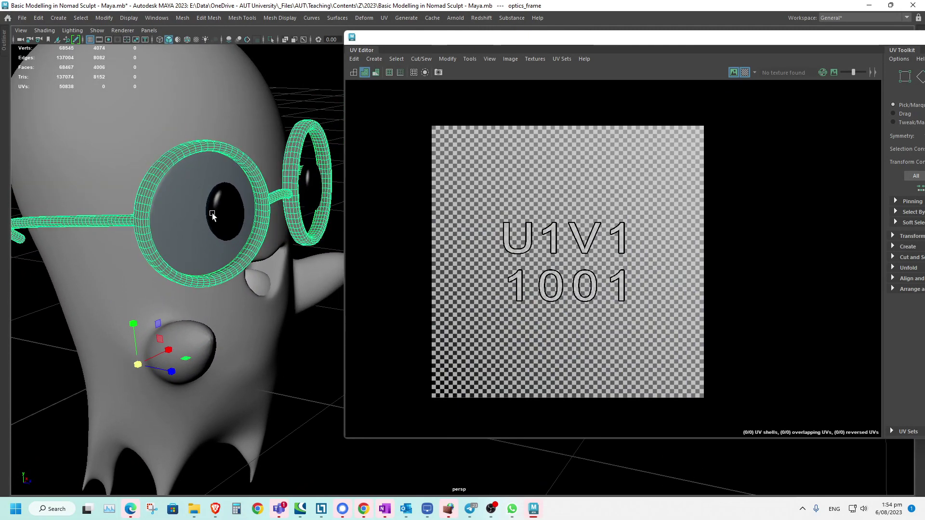
{"action": "right_click_drag", "start_coordinate": [123, 241], "coordinate": [122, 299], "text": "alt"}
{"action": "left_click_drag", "start_coordinate": [123, 298], "coordinate": [125, 269], "text": "alt"}
{"action": "right_click", "coordinate": [181, 227], "text": "shift"}
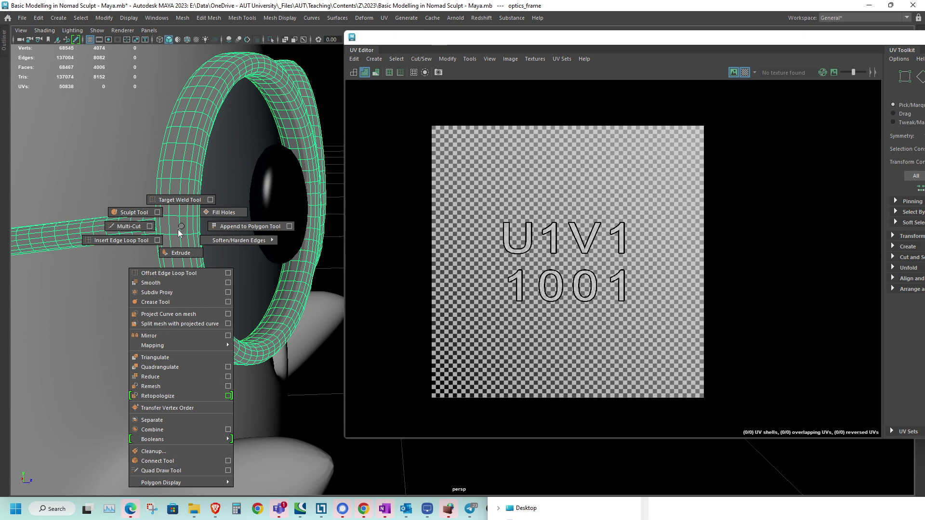
{"action": "mouse_move", "coordinate": [214, 346]}
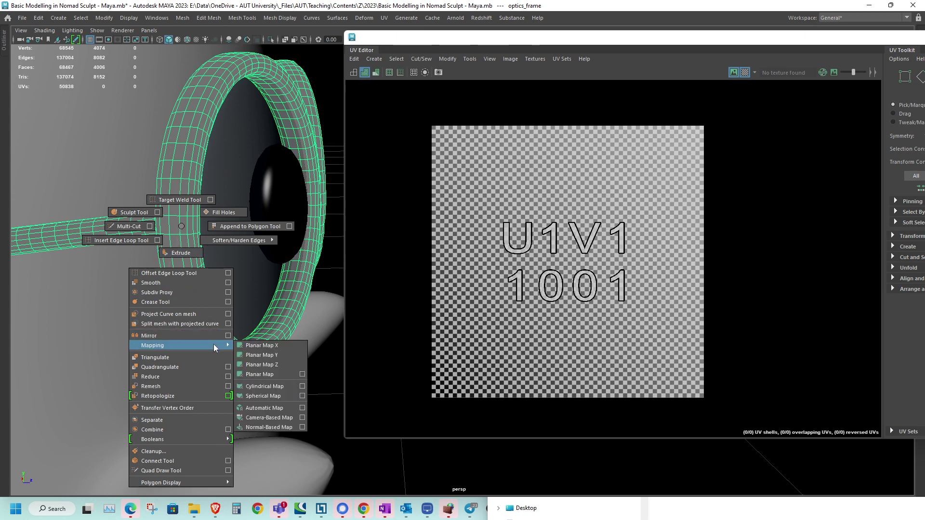
{"action": "left_click", "coordinate": [266, 365]}
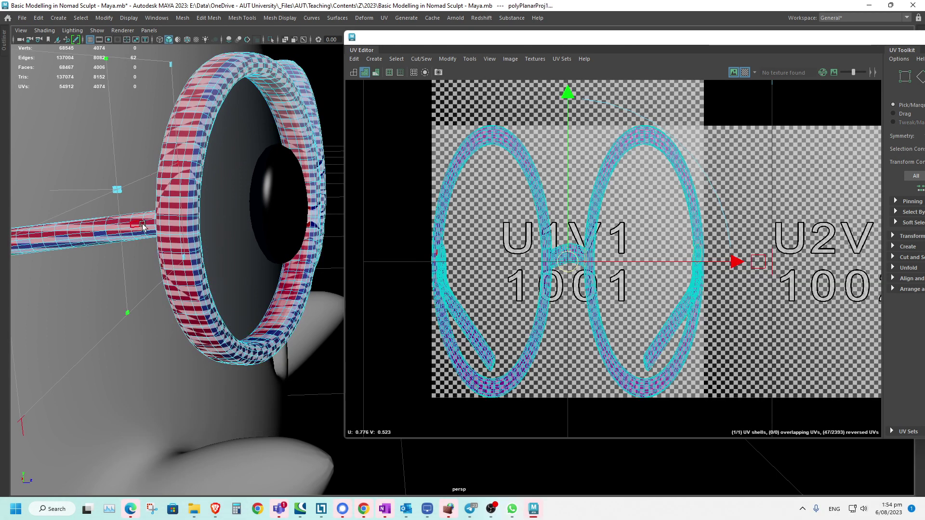
- Return the glasses frame to object mode and isolate it in the viewport
{"action": "right_click_drag", "start_coordinate": [143, 225], "coordinate": [142, 199]}
{"action": "left_click_drag", "start_coordinate": [180, 245], "coordinate": [227, 244], "text": "alt"}
{"action": "middle_click_drag", "start_coordinate": [227, 244], "coordinate": [71, 277], "text": "alt"}
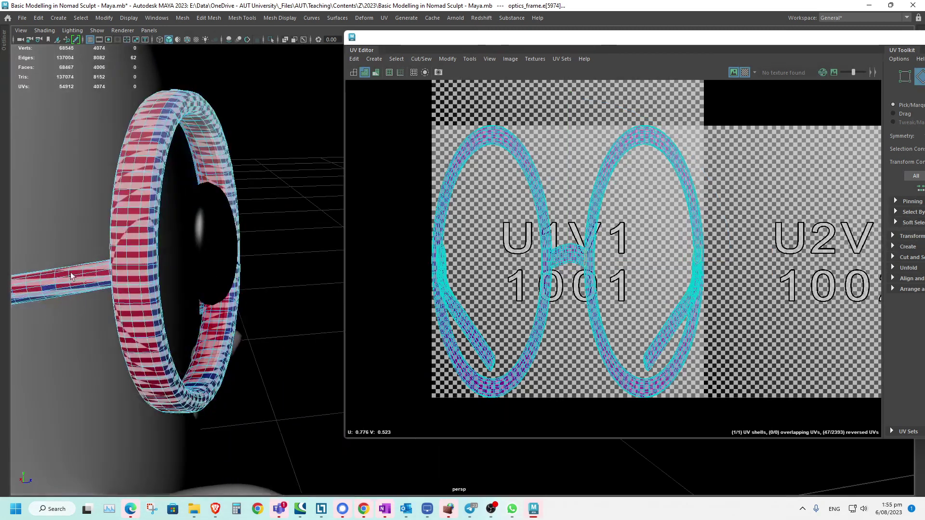
{"action": "key", "text": "ctrl+1"}
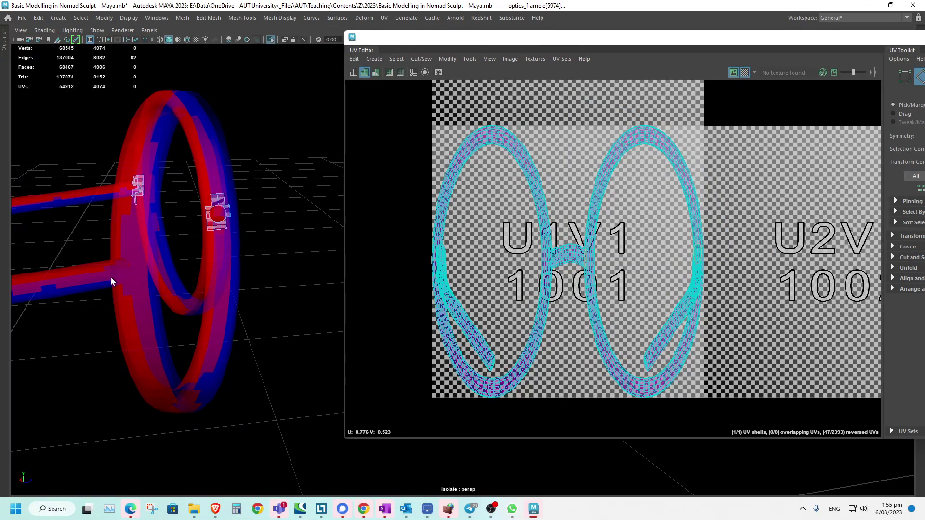
{"action": "key", "text": "ctrl+1"}
{"action": "right_click_drag", "start_coordinate": [124, 268], "coordinate": [140, 258]}
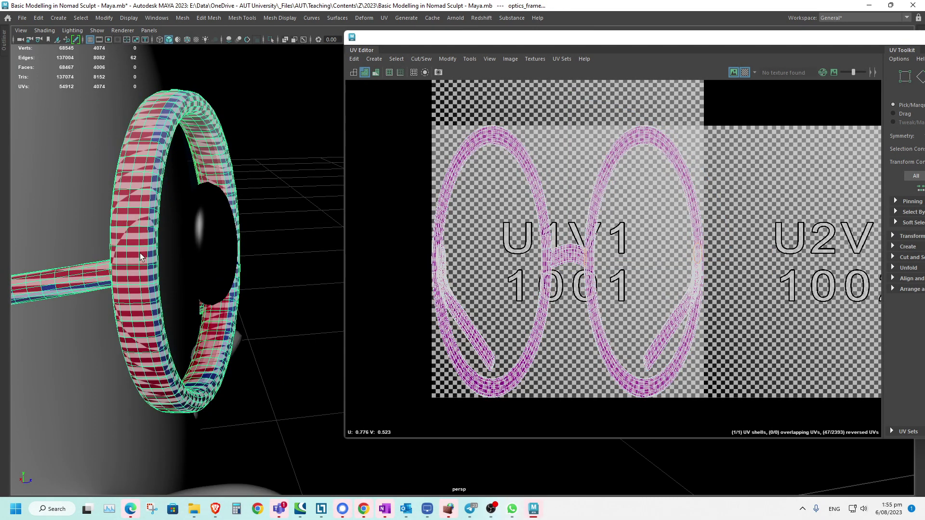
{"action": "key", "text": "ctrl+1"}
{"action": "left_click_drag", "start_coordinate": [117, 265], "coordinate": [144, 289], "text": "alt"}
- Select the edge loop where the first temple arm meets the rim and cut the UVs along it
{"action": "right_click_drag", "start_coordinate": [143, 288], "coordinate": [139, 197]}
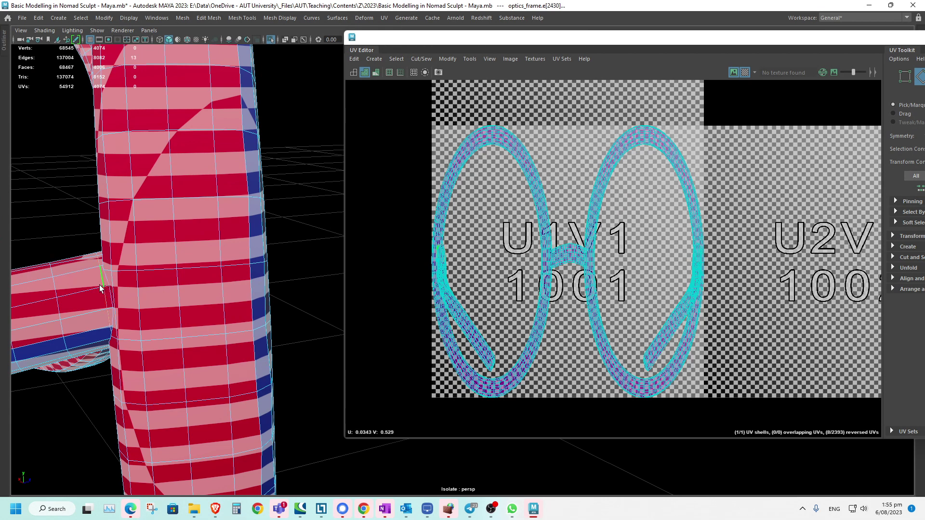
{"action": "scroll", "coordinate": [96, 288], "scroll_direction": "down", "scroll_amount": 8}
{"action": "middle_click_drag", "start_coordinate": [84, 297], "coordinate": [13, 300], "text": "alt"}
{"action": "right_click_drag", "start_coordinate": [104, 289], "coordinate": [271, 332], "text": "alt"}
{"action": "middle_click_drag", "start_coordinate": [125, 297], "coordinate": [202, 299], "text": "alt"}
{"action": "left_click_drag", "start_coordinate": [208, 318], "coordinate": [188, 344], "text": "alt"}
{"action": "right_click_drag", "start_coordinate": [188, 344], "coordinate": [186, 318], "text": "shift"}
{"action": "right_click_drag", "start_coordinate": [611, 247], "coordinate": [571, 264], "text": "shift"}
- Try to select the edge loop around the opposite temple arm where it joins the rim
{"action": "left_click_drag", "start_coordinate": [241, 287], "coordinate": [182, 281], "text": "alt"}
{"action": "middle_click_drag", "start_coordinate": [182, 281], "coordinate": [291, 327], "text": "alt"}
{"action": "left_click_drag", "start_coordinate": [290, 326], "coordinate": [235, 336], "text": "alt"}
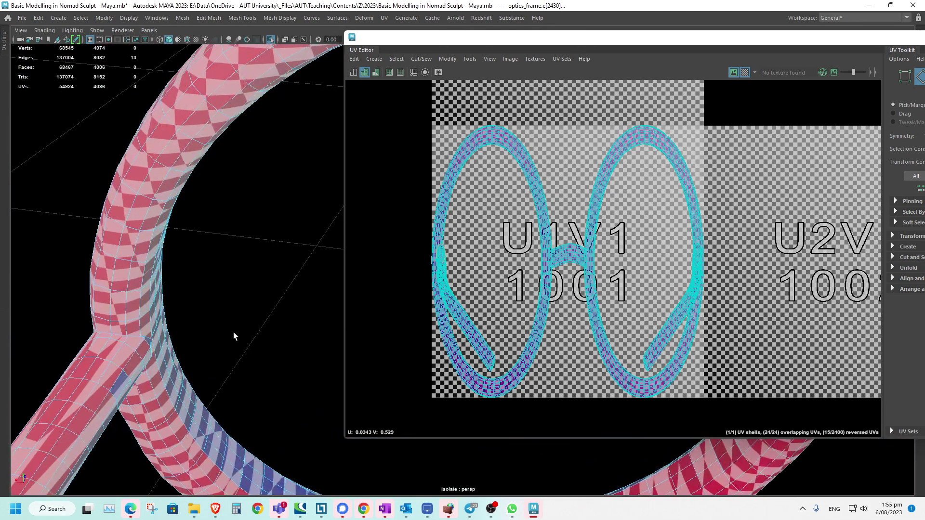
{"action": "double_click", "coordinate": [120, 344]}
{"action": "left_click_drag", "start_coordinate": [138, 355], "coordinate": [122, 330], "text": "alt"}
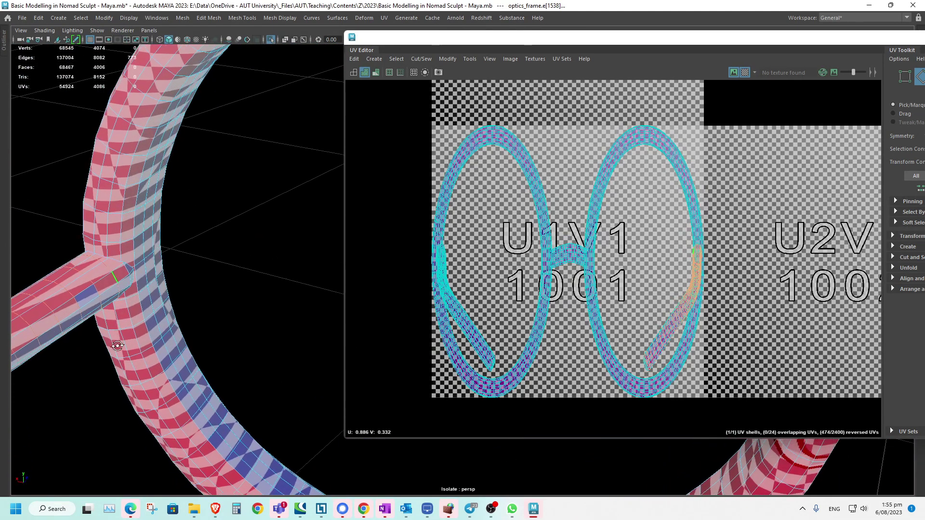
{"action": "middle_click_drag", "start_coordinate": [117, 344], "coordinate": [217, 325], "text": "alt"}
{"action": "scroll", "coordinate": [152, 355], "scroll_direction": "up", "scroll_amount": 5}
{"action": "left_click_drag", "start_coordinate": [218, 325], "coordinate": [188, 333], "text": "alt"}
{"action": "left_click_drag", "start_coordinate": [144, 311], "coordinate": [172, 314], "text": "alt"}
- In wireframe display, select the ring of edges joining the opposite temple arm to the rim and cut its UVs
{"action": "key", "text": "4"}
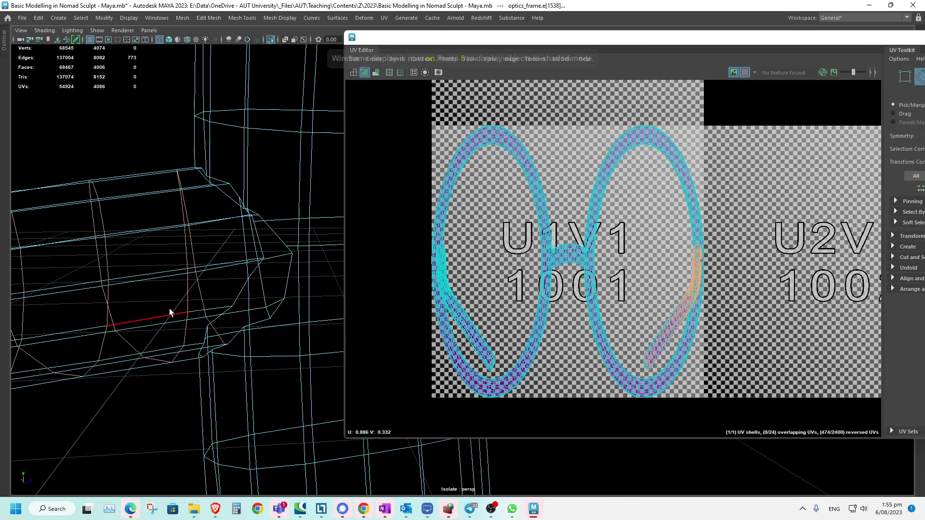
{"action": "left_click", "coordinate": [184, 338]}
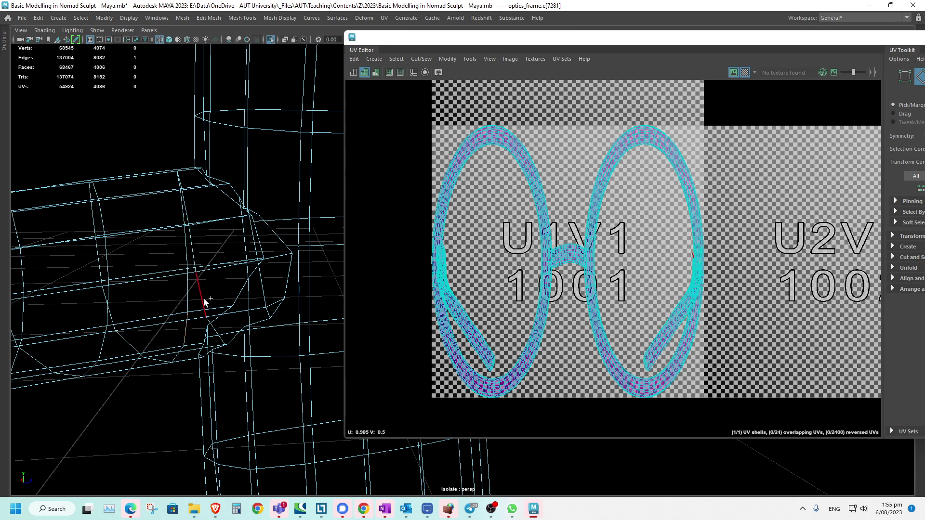
{"action": "left_click_drag", "start_coordinate": [216, 331], "coordinate": [205, 324], "text": "alt"}
{"action": "left_click", "coordinate": [222, 271], "text": "shift"}
{"action": "left_click_drag", "start_coordinate": [221, 271], "coordinate": [174, 341], "text": "alt"}
{"action": "left_click", "coordinate": [191, 284], "text": "shift"}
{"action": "left_click", "coordinate": [184, 318], "text": "shift"}
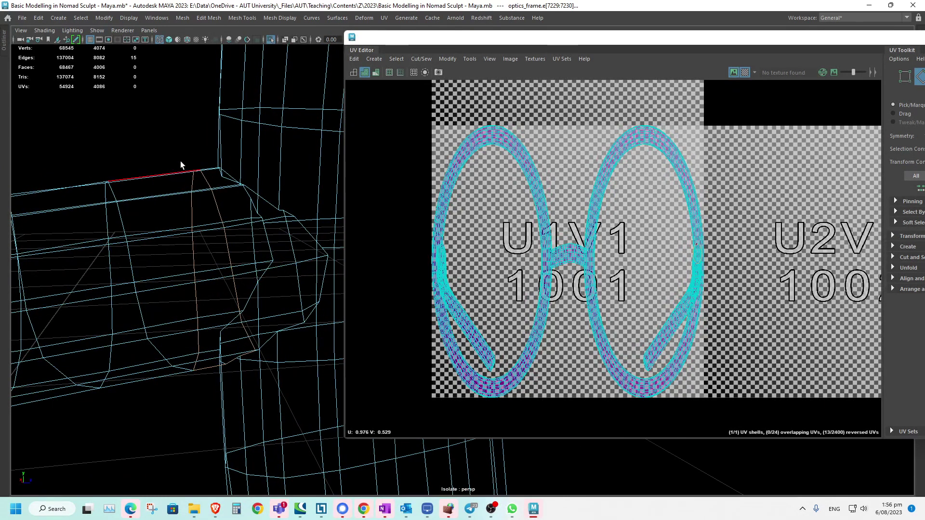
{"action": "right_click", "coordinate": [176, 135], "text": "shift"}
{"action": "right_click_drag", "start_coordinate": [151, 134], "coordinate": [177, 135], "text": "shift"}
{"action": "right_click_drag", "start_coordinate": [555, 254], "coordinate": [519, 268], "text": "shift"}
- Select all faces of the glasses frame and check their UVs against the model
{"action": "middle_click_drag", "start_coordinate": [209, 303], "coordinate": [227, 305], "text": "alt"}
{"action": "scroll", "coordinate": [227, 309], "scroll_direction": "down", "scroll_amount": 5}
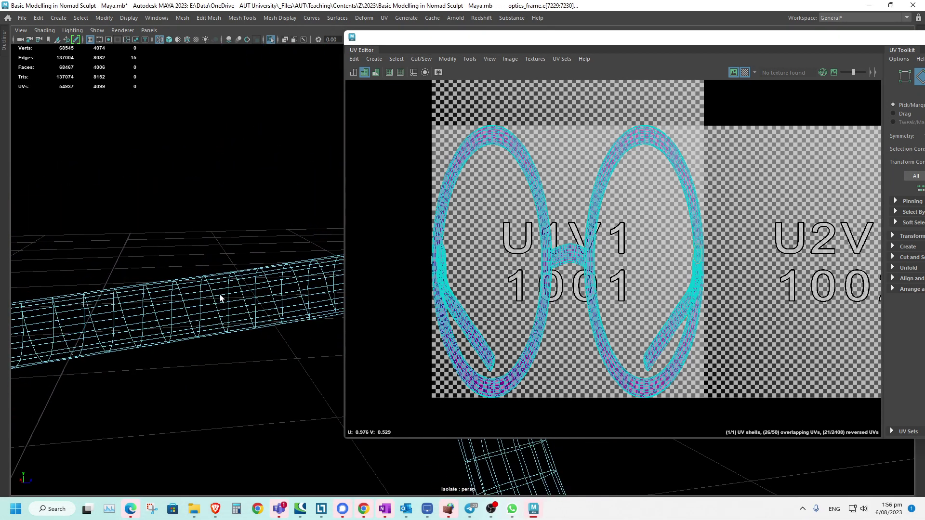
{"action": "left_click_drag", "start_coordinate": [318, 288], "coordinate": [296, 304], "text": "alt"}
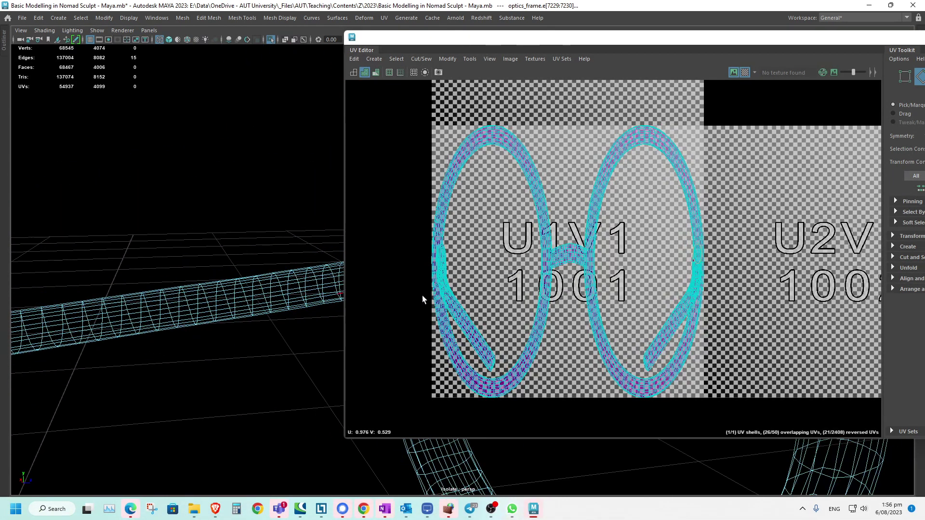
{"action": "right_click_drag", "start_coordinate": [295, 290], "coordinate": [297, 250]}
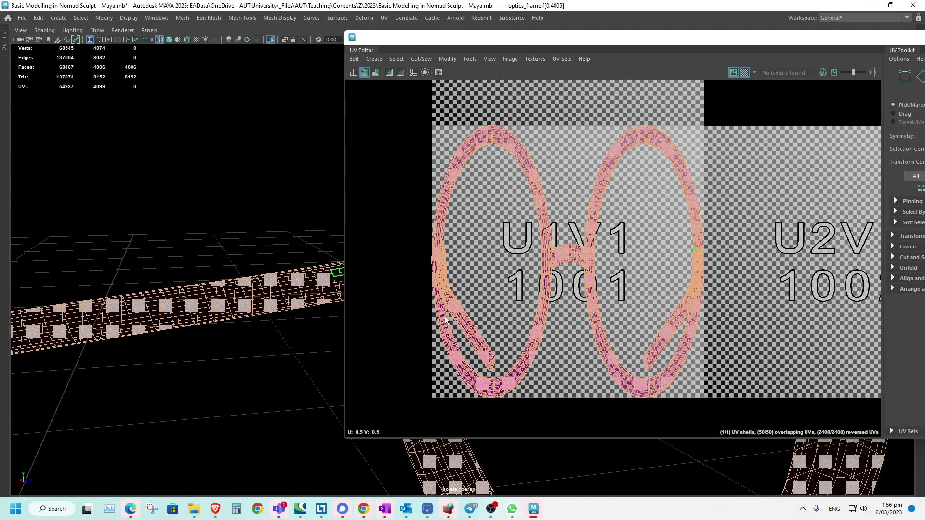
{"action": "left_click", "coordinate": [464, 329]}
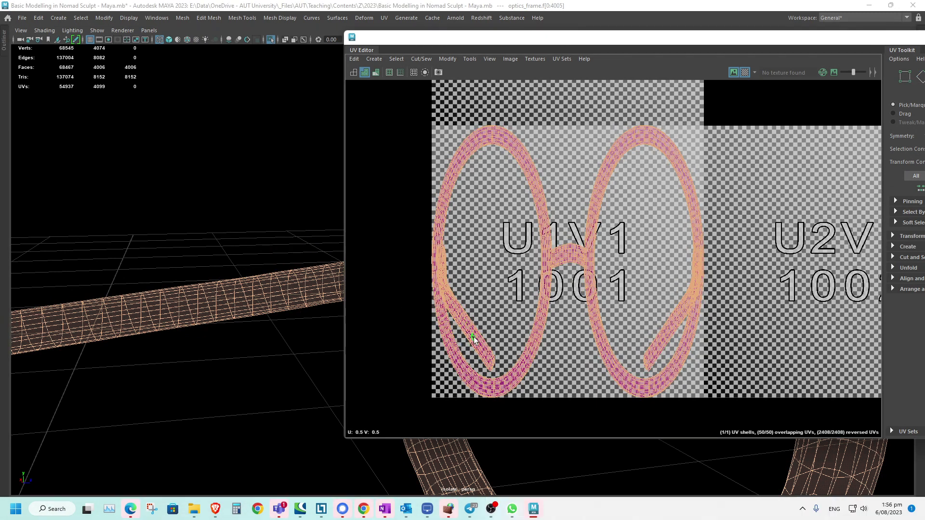
{"action": "middle_click_drag", "start_coordinate": [662, 323], "coordinate": [600, 313], "text": "alt"}
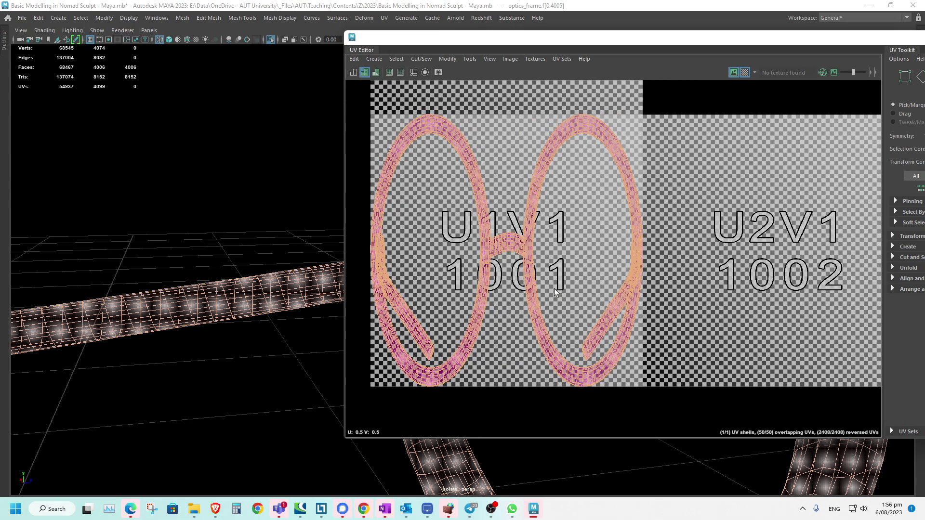
{"action": "middle_click_drag", "start_coordinate": [273, 328], "coordinate": [147, 355], "text": "alt"}
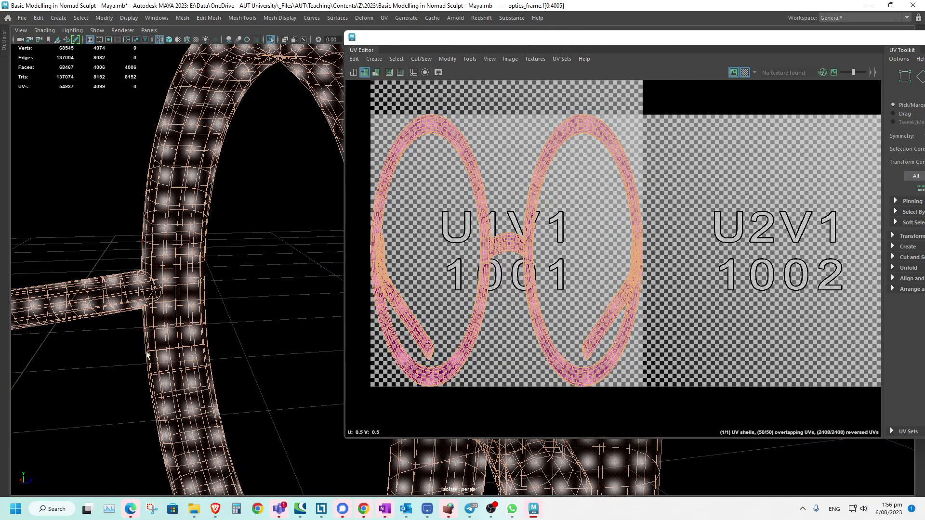
{"action": "right_click_drag", "start_coordinate": [147, 355], "coordinate": [56, 331], "text": "alt"}
{"action": "middle_click_drag", "start_coordinate": [56, 331], "coordinate": [213, 330], "text": "alt"}
{"action": "scroll", "coordinate": [212, 330], "scroll_direction": "down", "scroll_amount": 3}
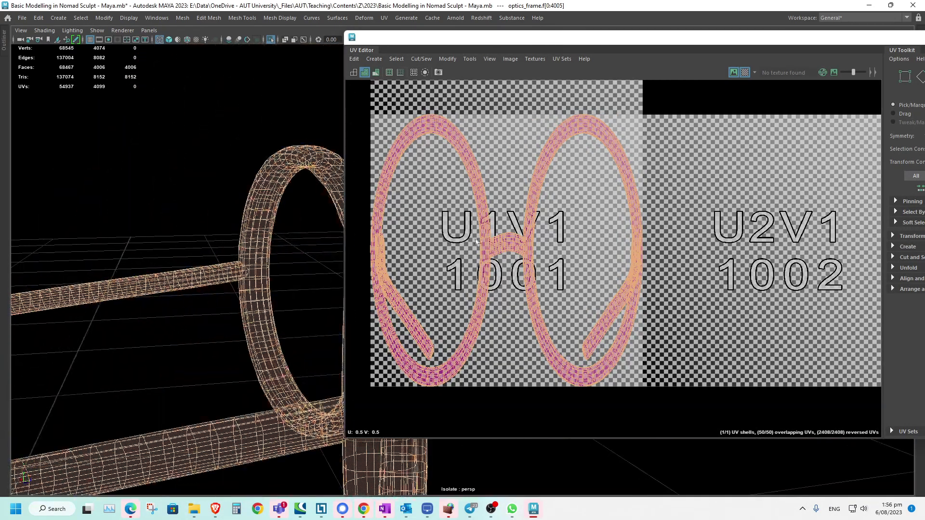
- Inspect the temple arms and rims from several angles, and return the glasses frame to object mode
{"action": "right_click_drag", "start_coordinate": [491, 227], "coordinate": [490, 257]}
{"action": "left_click", "coordinate": [490, 257]}
{"action": "double_click", "coordinate": [490, 258]}
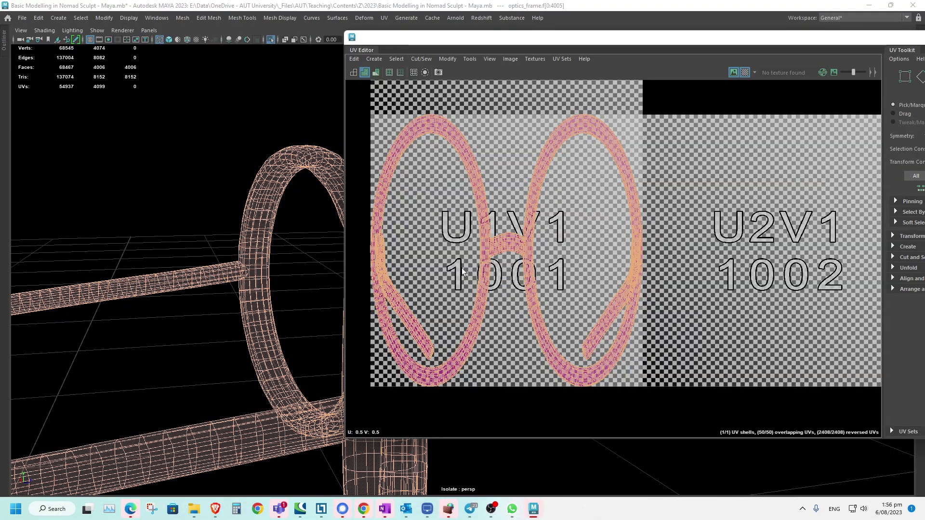
{"action": "middle_click_drag", "start_coordinate": [308, 340], "coordinate": [262, 322], "text": "alt"}
{"action": "left_click_drag", "start_coordinate": [262, 323], "coordinate": [247, 316], "text": "alt"}
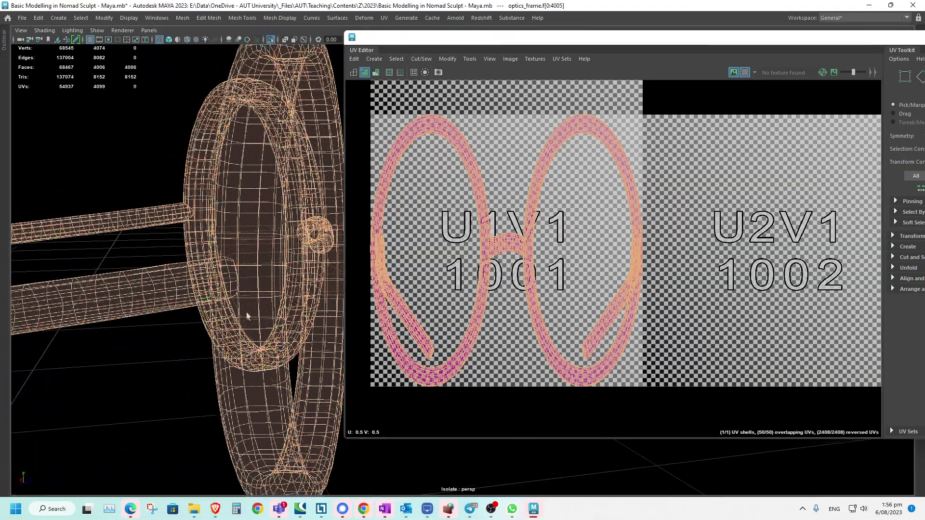
{"action": "left_click_drag", "start_coordinate": [143, 299], "coordinate": [186, 314], "text": "alt"}
{"action": "mouse_move", "coordinate": [222, 223]}
{"action": "right_mouse_down"}
{"action": "mouse_move", "coordinate": [214, 232]}
{"action": "mouse_move", "coordinate": [224, 224]}
{"action": "right_mouse_up"}
{"action": "right_click_drag", "start_coordinate": [268, 274], "coordinate": [139, 270], "text": "alt"}
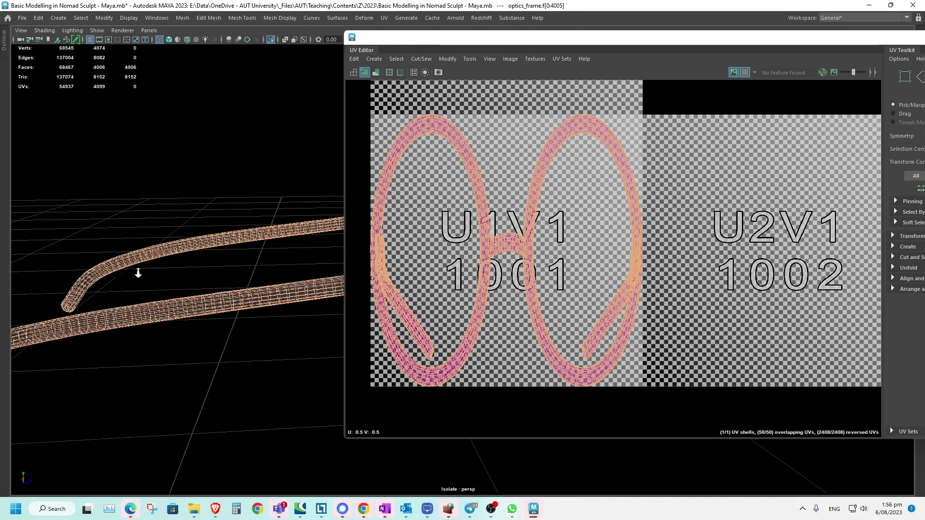
{"action": "middle_click_drag", "start_coordinate": [328, 273], "coordinate": [168, 300], "text": "alt"}
{"action": "right_click", "coordinate": [223, 282], "text": "shift"}
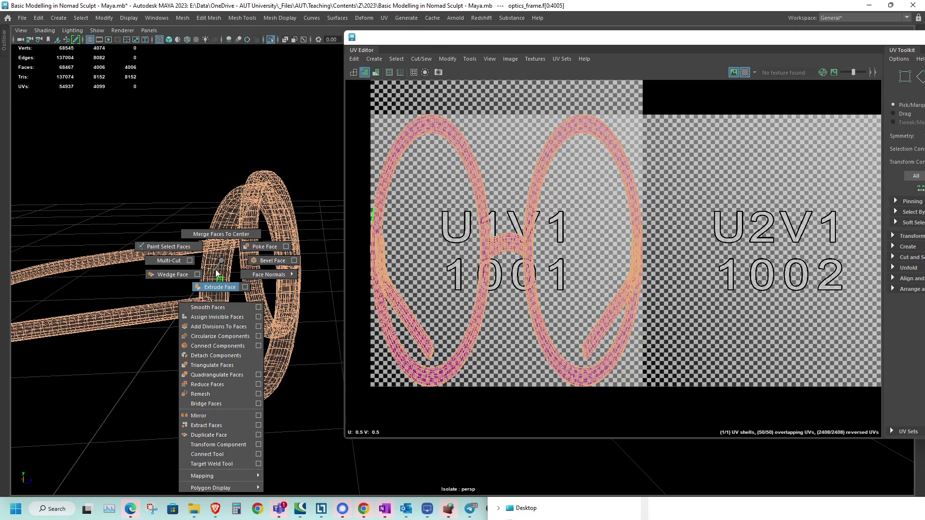
{"action": "right_click_drag", "start_coordinate": [215, 271], "coordinate": [260, 234]}
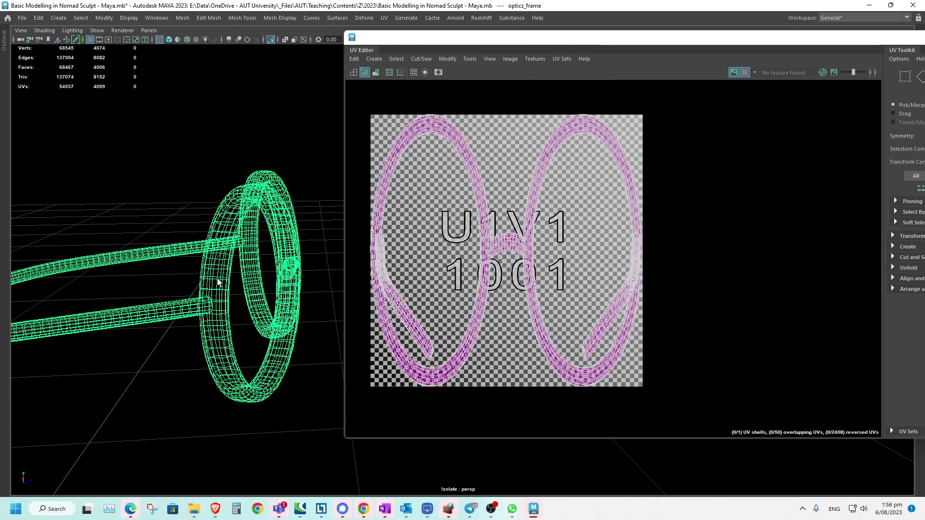
- Try automatic mapping on the glasses frame, check it in shaded display and undo the mapping
{"action": "right_click", "coordinate": [218, 283], "text": "shift"}
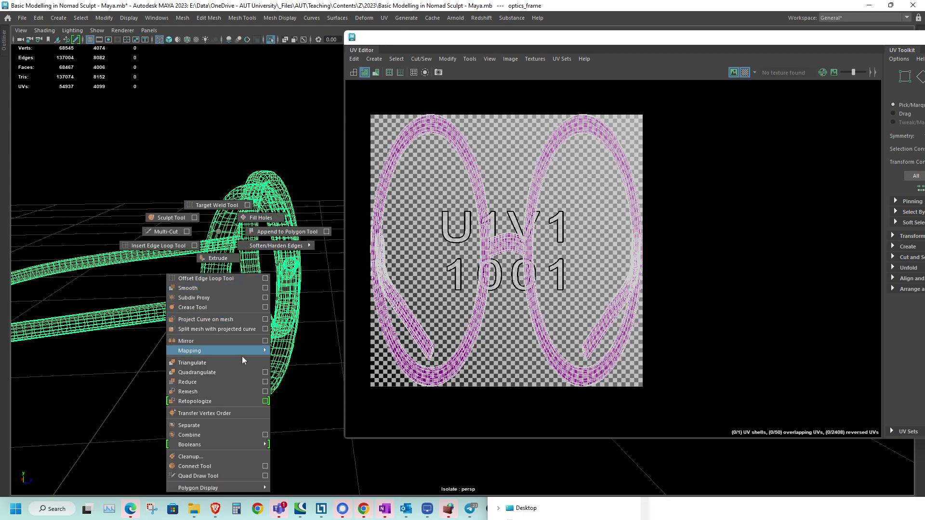
{"action": "mouse_move", "coordinate": [260, 352]}
{"action": "left_click", "coordinate": [308, 413]}
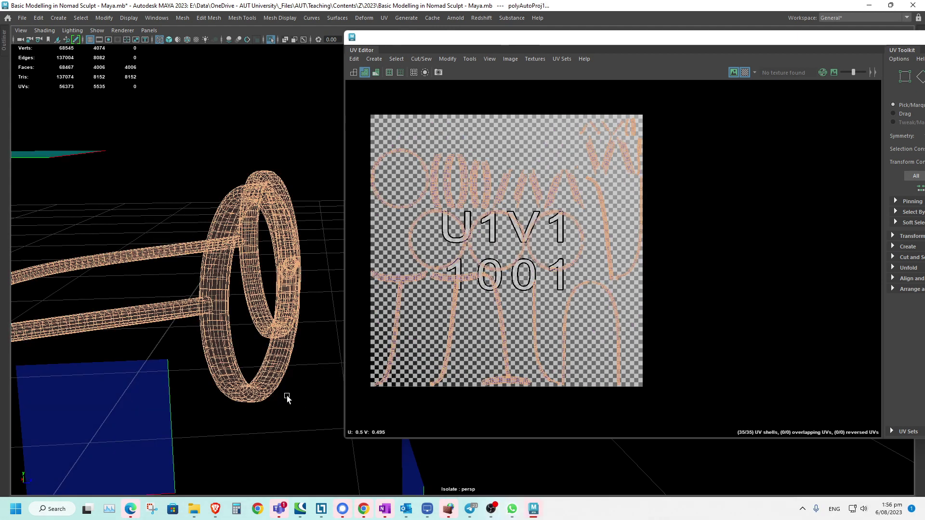
{"action": "left_click_drag", "start_coordinate": [266, 316], "coordinate": [229, 320], "text": "alt"}
{"action": "key", "text": "5"}
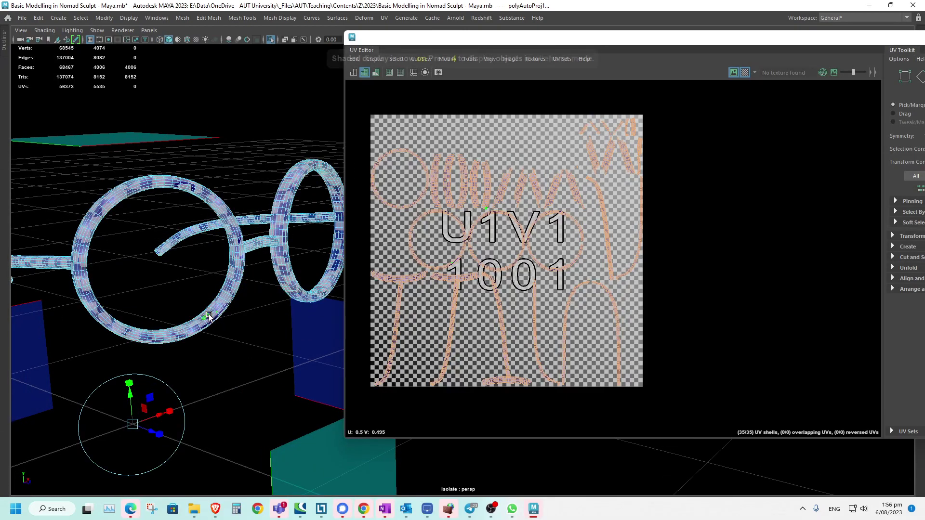
{"action": "scroll", "coordinate": [179, 300], "scroll_direction": "up", "scroll_amount": 3}
{"action": "mouse_move", "coordinate": [187, 324]}
{"action": "left_mouse_down", "text": "alt"}
{"action": "mouse_move", "coordinate": [252, 349]}
{"action": "mouse_move", "coordinate": [182, 349]}
{"action": "mouse_move", "coordinate": [221, 340]}
{"action": "mouse_move", "coordinate": [213, 351]}
{"action": "mouse_move", "coordinate": [283, 355]}
{"action": "mouse_move", "coordinate": [250, 369]}
{"action": "mouse_move", "coordinate": [223, 352]}
{"action": "mouse_move", "coordinate": [194, 351]}
{"action": "mouse_move", "coordinate": [186, 343]}
{"action": "mouse_move", "coordinate": [248, 324]}
{"action": "mouse_move", "coordinate": [196, 325]}
{"action": "mouse_move", "coordinate": [176, 336]}
{"action": "mouse_move", "coordinate": [197, 343]}
{"action": "mouse_move", "coordinate": [190, 378]}
{"action": "mouse_move", "coordinate": [155, 347]}
{"action": "mouse_move", "coordinate": [213, 361]}
{"action": "mouse_move", "coordinate": [221, 334]}
{"action": "mouse_move", "coordinate": [192, 322]}
{"action": "mouse_move", "coordinate": [310, 351]}
{"action": "mouse_move", "coordinate": [200, 331]}
{"action": "mouse_move", "coordinate": [90, 345]}
{"action": "left_mouse_up", "text": "alt"}
{"action": "key", "text": "ctrl+z"}
- Switch the glasses frame to edge selection and pick an edge at the joint on the rim
{"action": "right_click_drag", "start_coordinate": [90, 345], "coordinate": [338, 372], "text": "alt"}
{"action": "middle_click_drag", "start_coordinate": [197, 372], "coordinate": [333, 343], "text": "alt"}
{"action": "right_click", "coordinate": [220, 333]}
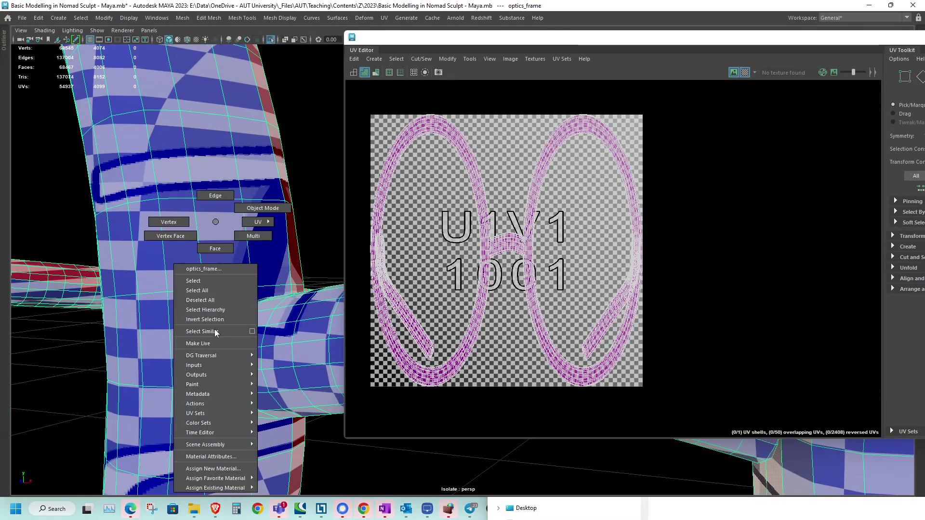
{"action": "left_click", "coordinate": [213, 236]}
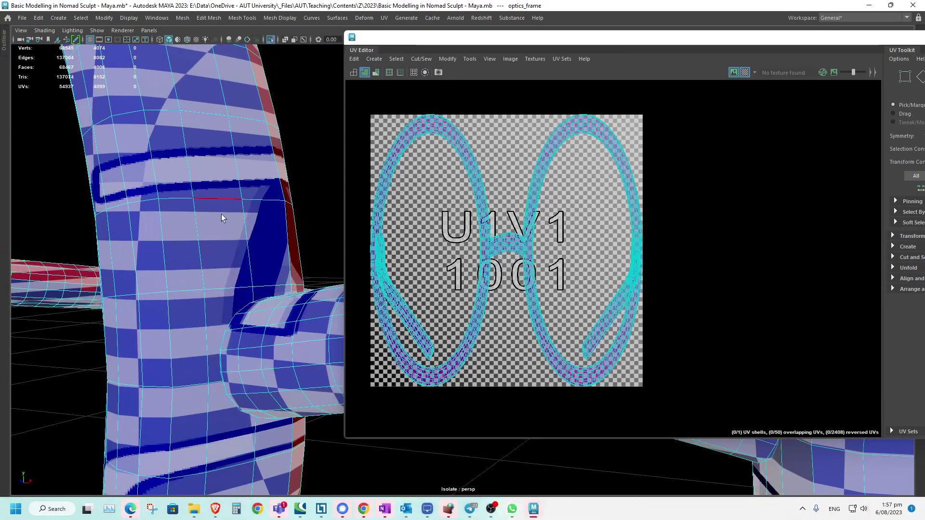
{"action": "left_click", "coordinate": [231, 324]}
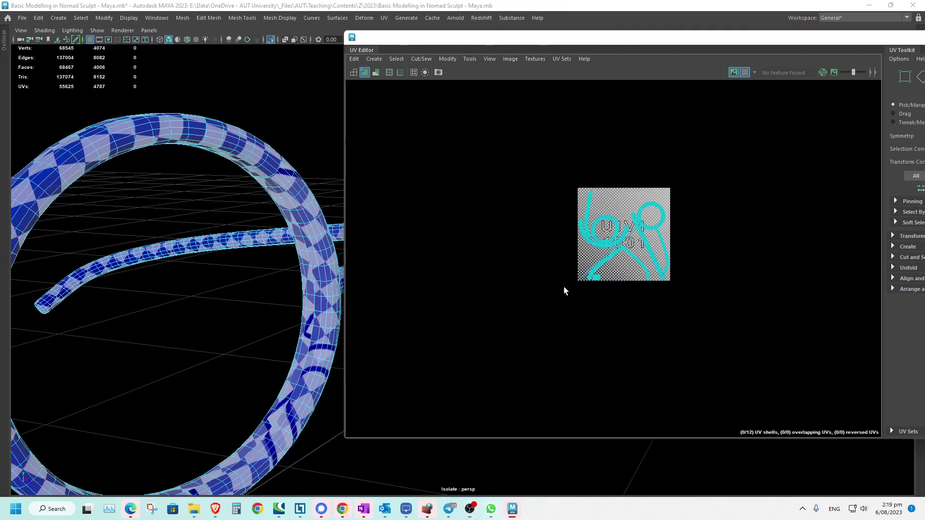
- Examine the glasses frame's laid-out UV shells inside the U1V1 tile
{"action": "scroll", "coordinate": [648, 283], "scroll_direction": "up", "scroll_amount": 5}
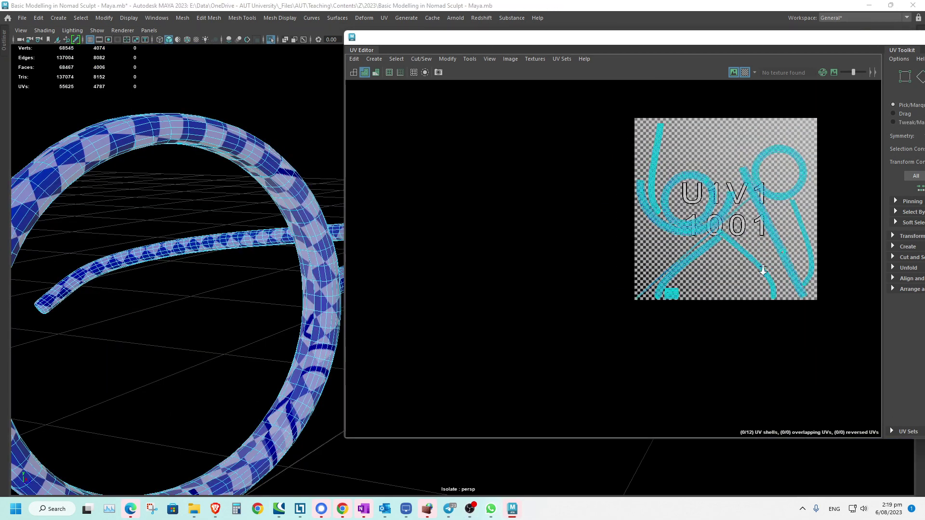
{"action": "right_click_drag", "start_coordinate": [764, 269], "coordinate": [777, 268], "text": "alt"}
{"action": "middle_click_drag", "start_coordinate": [627, 249], "coordinate": [461, 283], "text": "alt"}
{"action": "right_click_drag", "start_coordinate": [474, 283], "coordinate": [545, 282], "text": "alt"}
{"action": "middle_click_drag", "start_coordinate": [520, 280], "coordinate": [440, 302], "text": "alt"}
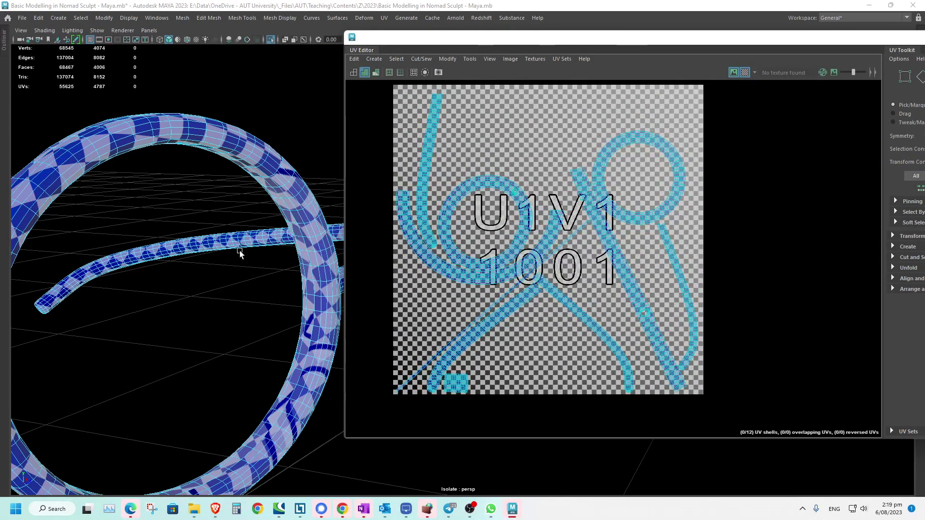
- Check the checker pattern on the glasses frame, and end its isolation to show the whole character
{"action": "middle_click_drag", "start_coordinate": [240, 251], "coordinate": [207, 242], "text": "alt"}
{"action": "right_click_drag", "start_coordinate": [236, 256], "coordinate": [209, 256], "text": "alt"}
{"action": "middle_click_drag", "start_coordinate": [209, 257], "coordinate": [164, 268], "text": "alt"}
{"action": "right_click_drag", "start_coordinate": [190, 273], "coordinate": [141, 267], "text": "alt"}
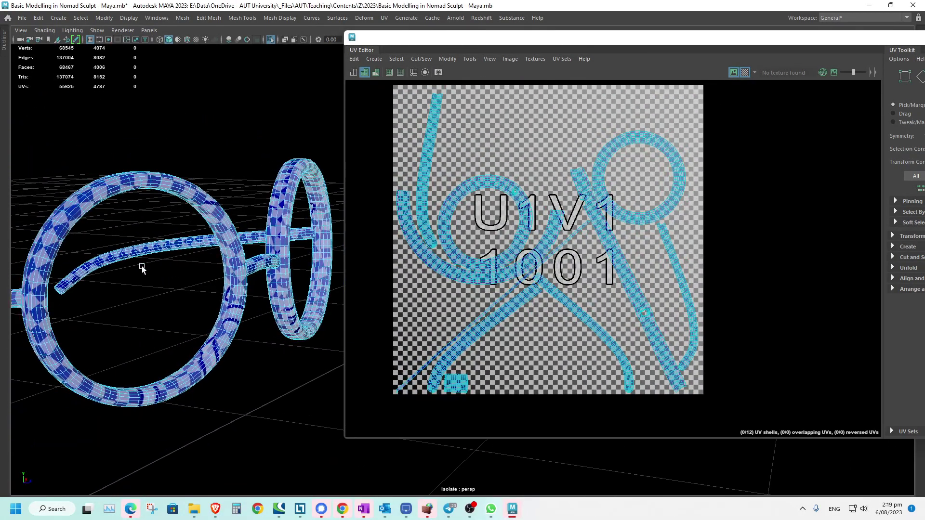
{"action": "key", "text": "ctrl+1"}
{"action": "scroll", "coordinate": [175, 284], "scroll_direction": "up", "scroll_amount": 3}
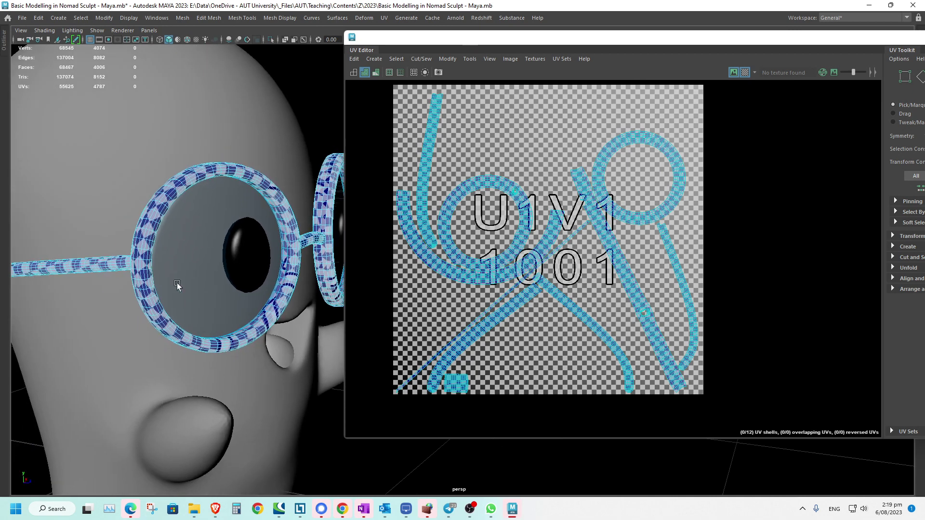
- Apply a spherical UV projection to the tongue
{"action": "left_click", "coordinate": [281, 360]}
{"action": "right_click_drag", "start_coordinate": [277, 353], "coordinate": [273, 243]}
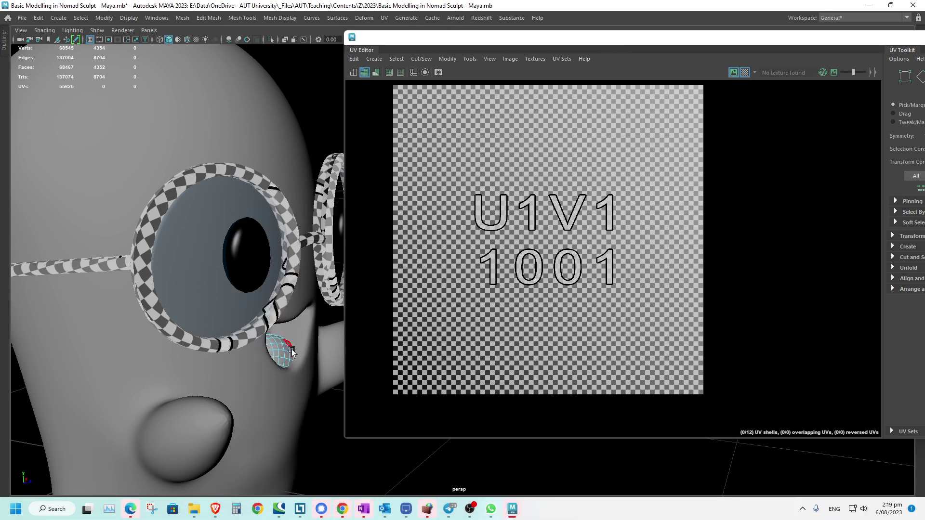
{"action": "left_click_drag", "start_coordinate": [280, 351], "coordinate": [164, 318], "text": "alt"}
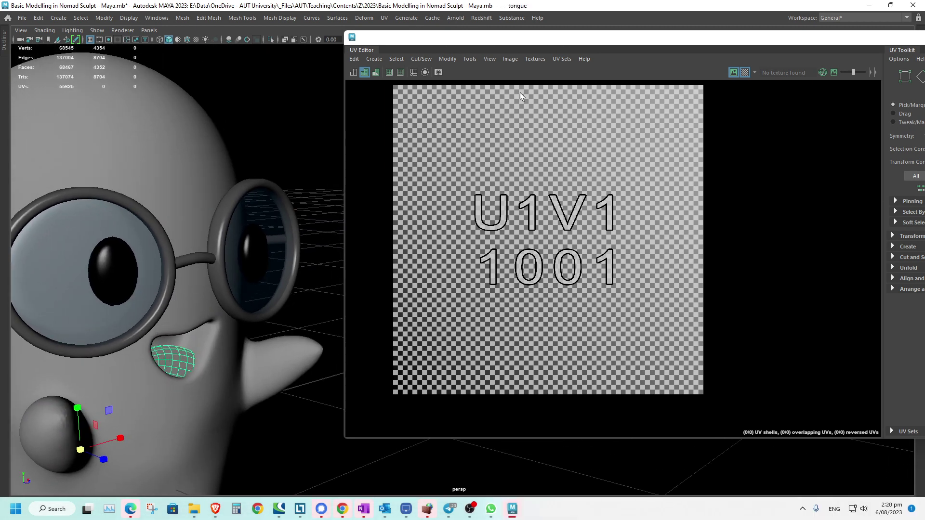
{"action": "right_click_drag", "start_coordinate": [217, 331], "coordinate": [315, 402], "text": "shift"}
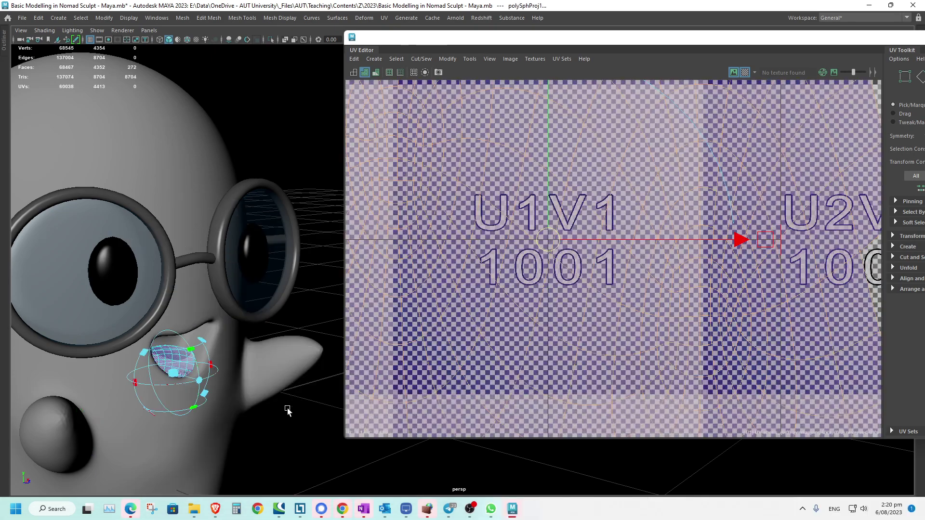
{"action": "scroll", "coordinate": [529, 280], "scroll_direction": "down", "scroll_amount": 4}
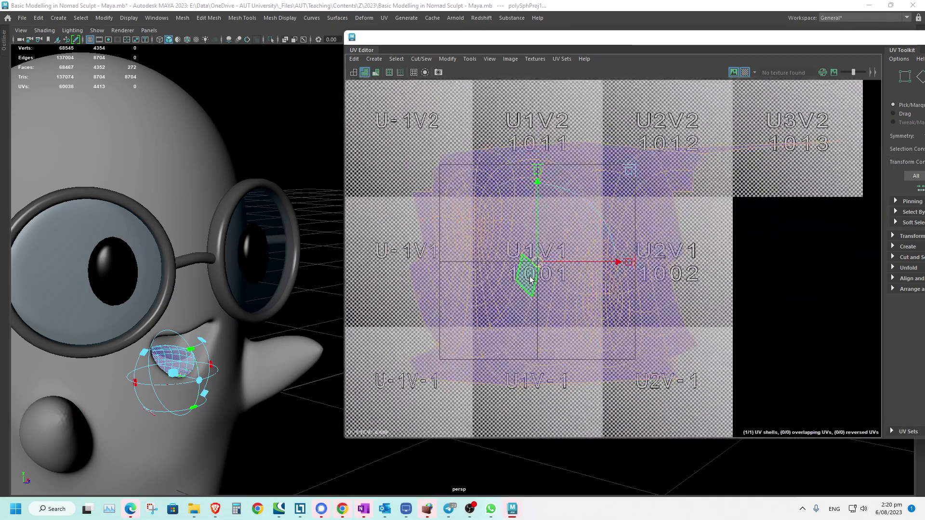
- Scale the tongue's UVs down, move them into the U1V1 tile and return the tongue to object mode
{"action": "key", "text": "r"}
{"action": "left_click_drag", "start_coordinate": [620, 267], "coordinate": [570, 275]}
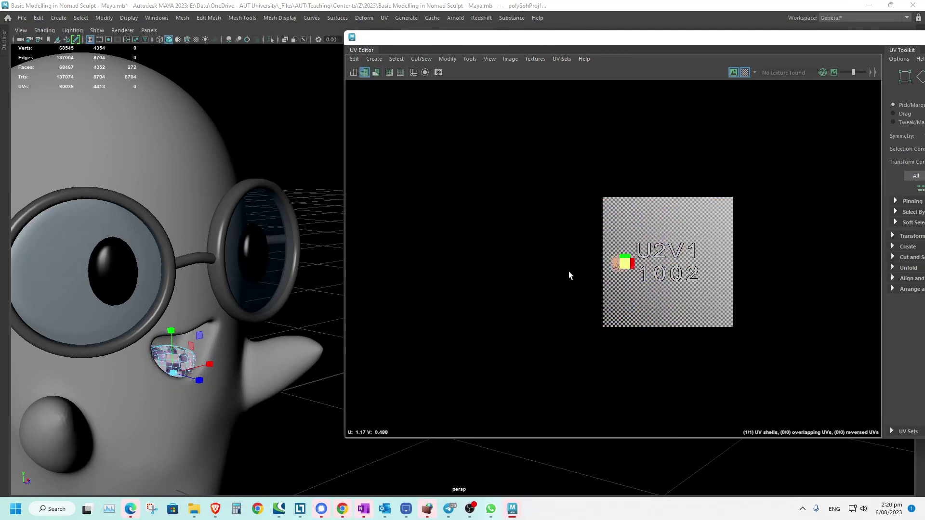
{"action": "key", "text": "w"}
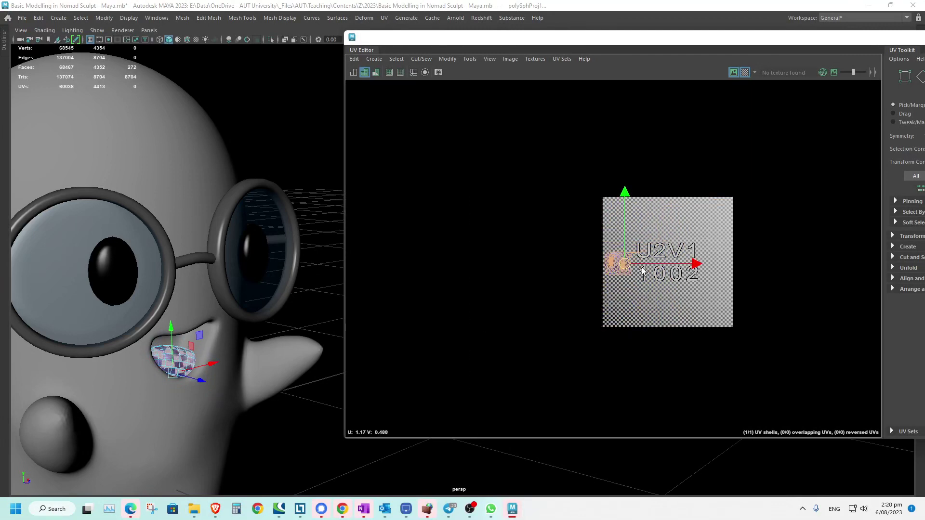
{"action": "left_click_drag", "start_coordinate": [643, 270], "coordinate": [585, 263]}
{"action": "key", "text": "r"}
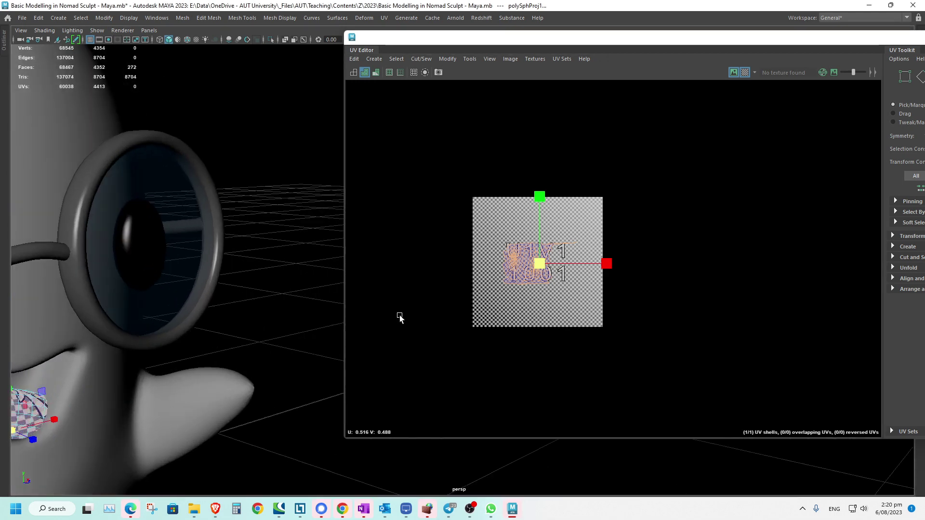
{"action": "right_click_drag", "start_coordinate": [400, 317], "coordinate": [332, 326], "text": "alt"}
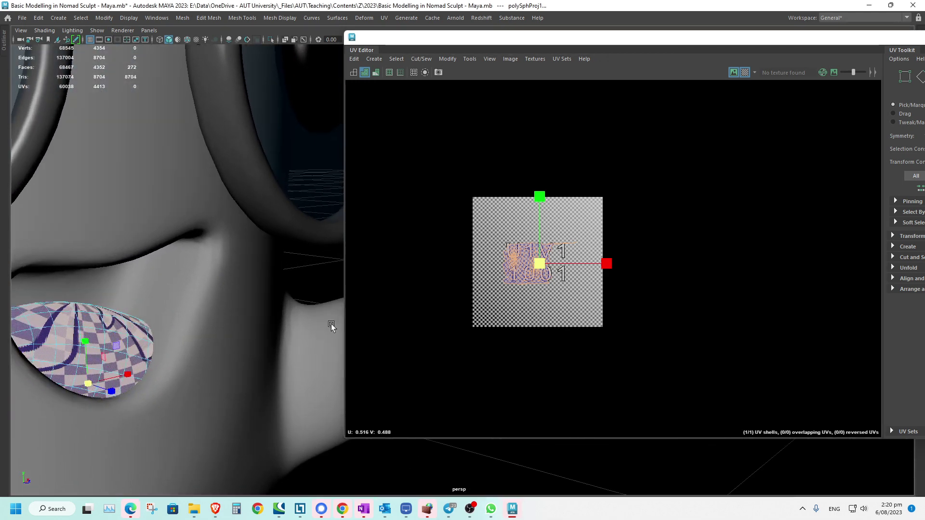
{"action": "left_click_drag", "start_coordinate": [538, 268], "coordinate": [516, 268]}
{"action": "scroll", "coordinate": [187, 313], "scroll_direction": "down", "scroll_amount": 6}
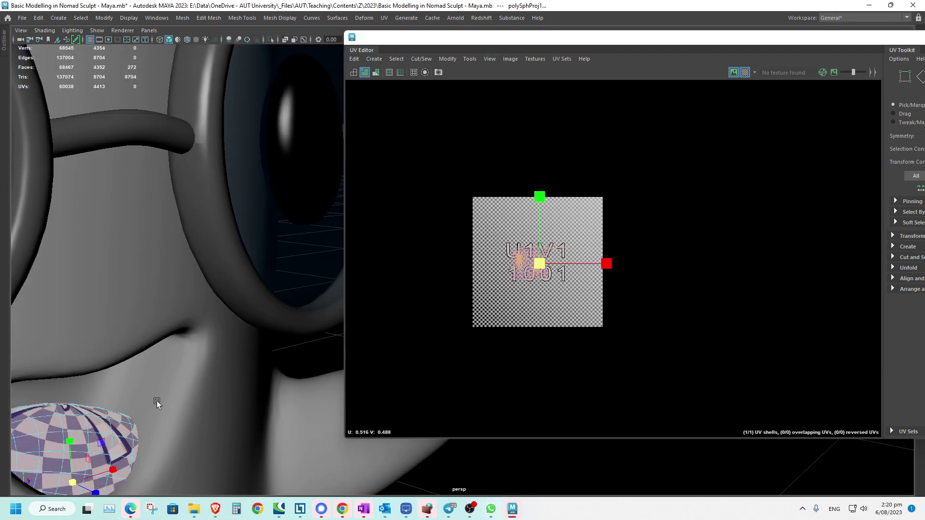
{"action": "middle_click_drag", "start_coordinate": [106, 217], "coordinate": [110, 270], "text": "alt"}
{"action": "right_click_drag", "start_coordinate": [107, 222], "coordinate": [126, 209]}
- Apply a planar UV projection to the right and left eyes together
{"action": "left_click", "coordinate": [121, 241]}
{"action": "middle_click_drag", "start_coordinate": [213, 262], "coordinate": [156, 280]}
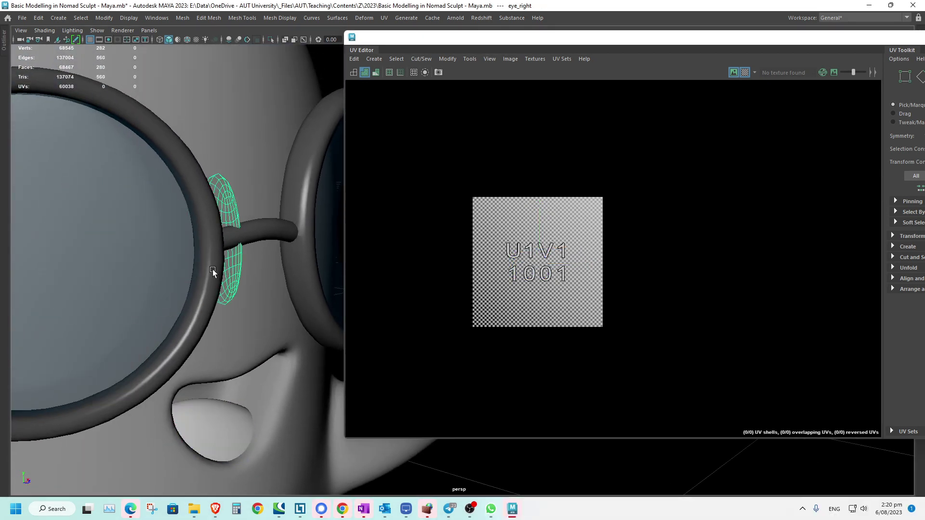
{"action": "left_click_drag", "start_coordinate": [208, 271], "coordinate": [96, 265], "text": "alt"}
{"action": "left_click", "coordinate": [262, 255], "text": "shift"}
{"action": "key", "text": "q"}
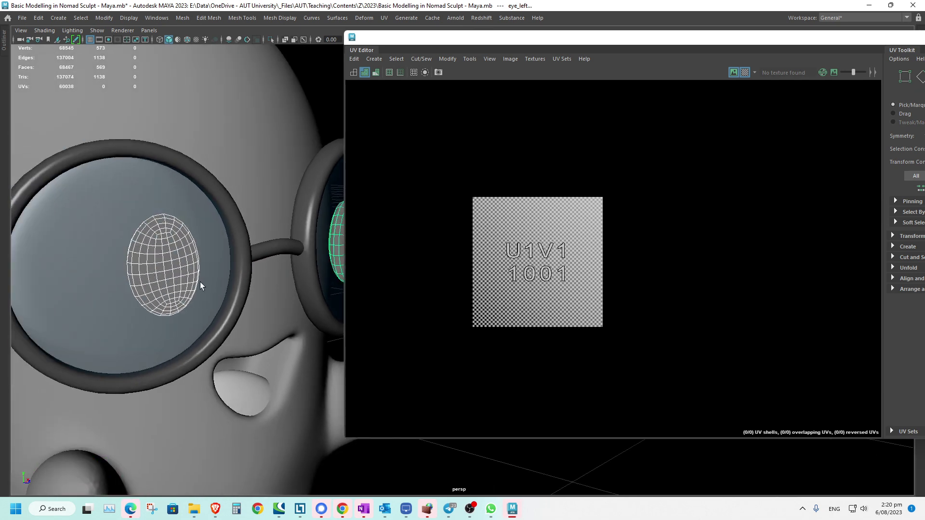
{"action": "left_click", "coordinate": [213, 310]}
{"action": "left_click", "coordinate": [171, 278]}
{"action": "middle_click_drag", "start_coordinate": [270, 277], "coordinate": [149, 300], "text": "alt"}
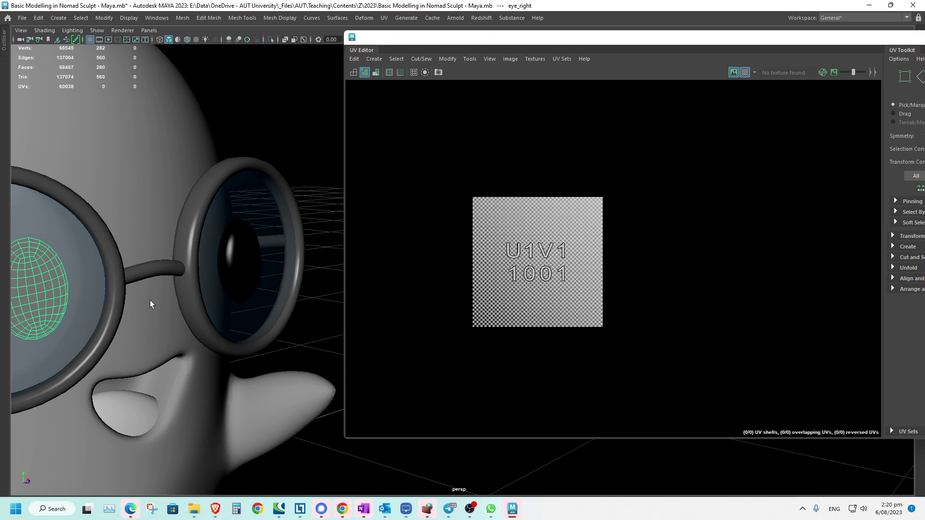
{"action": "left_click", "coordinate": [244, 271], "text": "shift"}
{"action": "right_click_drag", "start_coordinate": [236, 231], "coordinate": [320, 374], "text": "shift"}
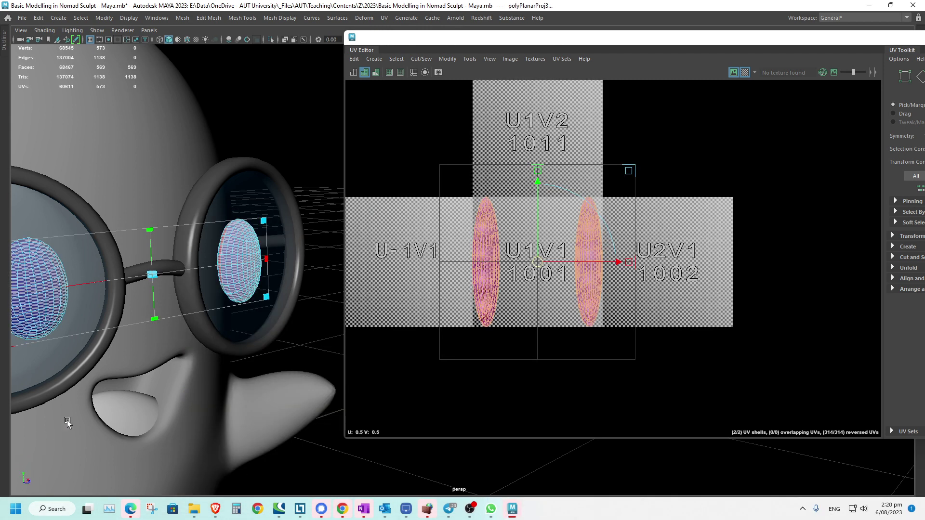
- Shrink the eyes' planar projection to even out the checkers inside the U1V1 tile, and return to object mode
{"action": "middle_click_drag", "start_coordinate": [225, 272], "coordinate": [244, 266], "text": "alt"}
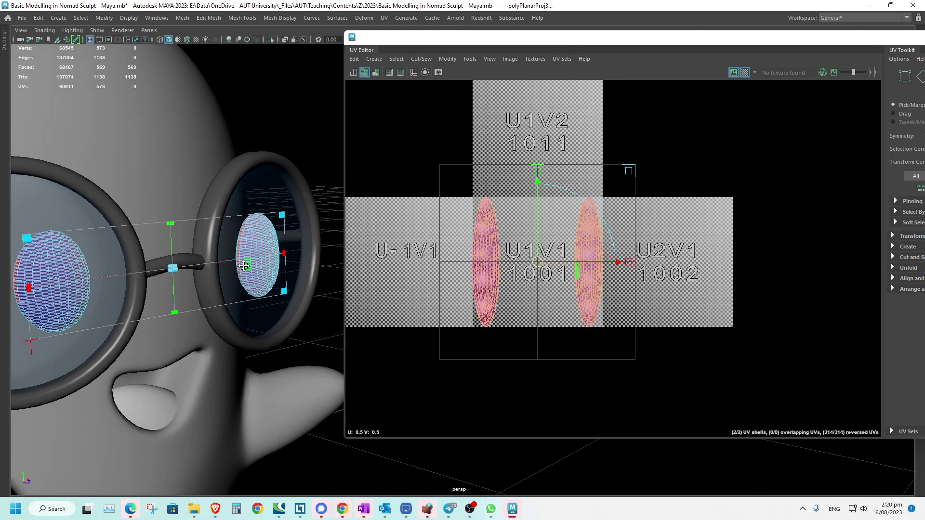
{"action": "left_click_drag", "start_coordinate": [541, 179], "coordinate": [542, 236]}
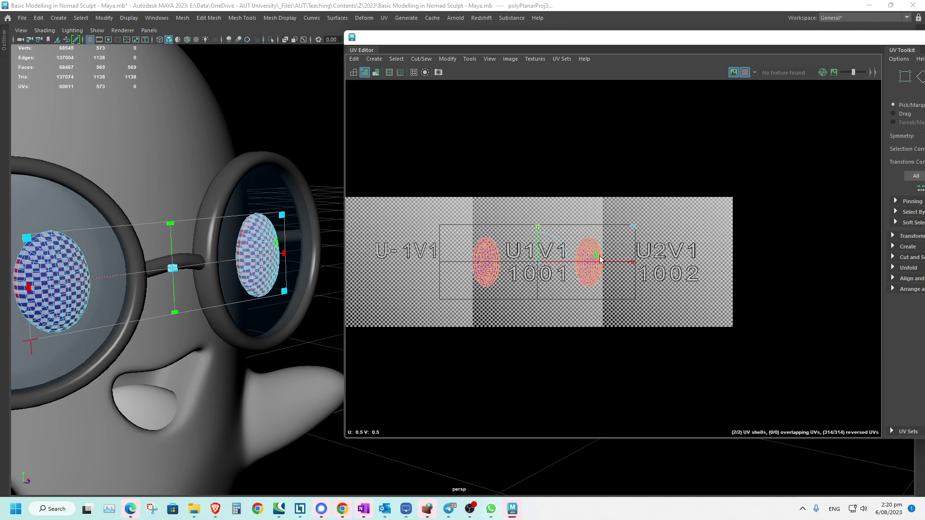
{"action": "left_click_drag", "start_coordinate": [635, 230], "coordinate": [591, 245]}
{"action": "left_click_drag", "start_coordinate": [227, 304], "coordinate": [205, 291], "text": "alt"}
{"action": "right_click_drag", "start_coordinate": [321, 263], "coordinate": [324, 264]}
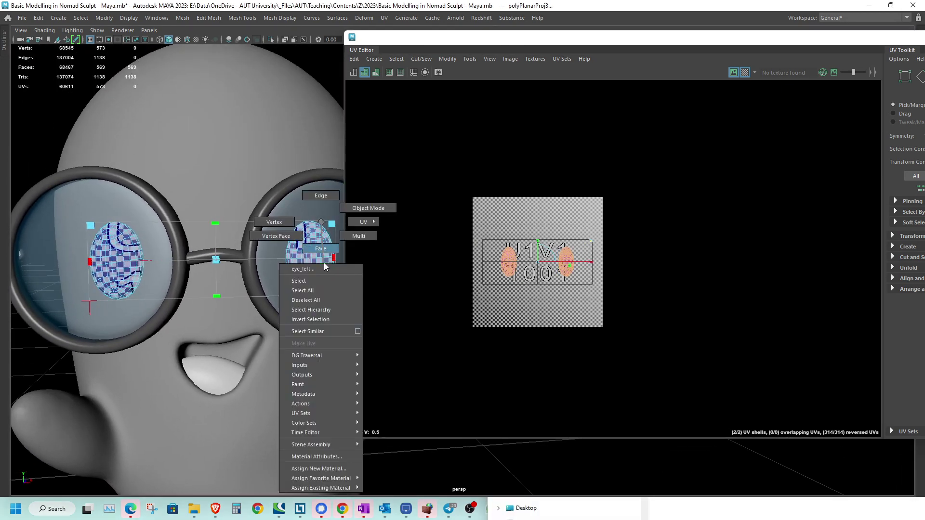
{"action": "left_click", "coordinate": [375, 213]}
- Check the body's checker pattern, close the UV Editor and restore the full interface layout
{"action": "left_click", "coordinate": [245, 354]}
{"action": "scroll", "coordinate": [76, 329], "scroll_direction": "down", "scroll_amount": 6}
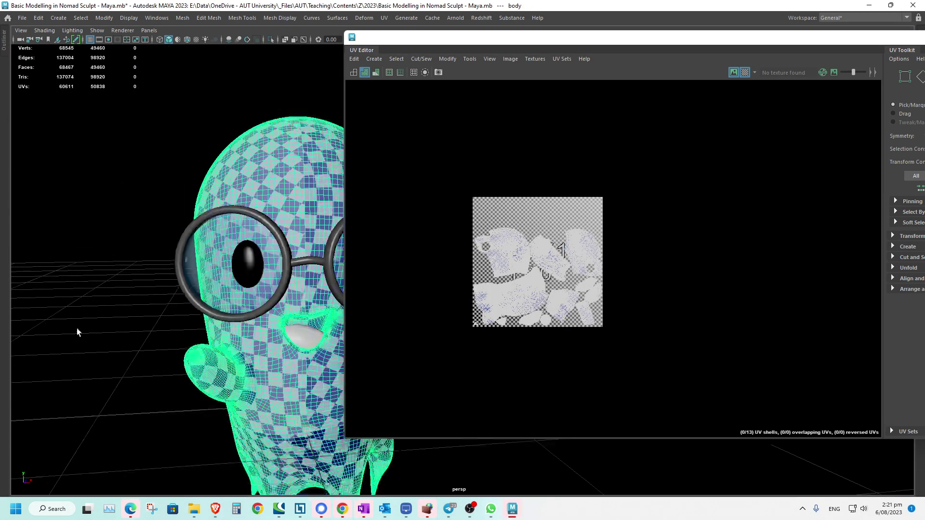
{"action": "left_click_drag", "start_coordinate": [174, 334], "coordinate": [192, 343], "text": "alt"}
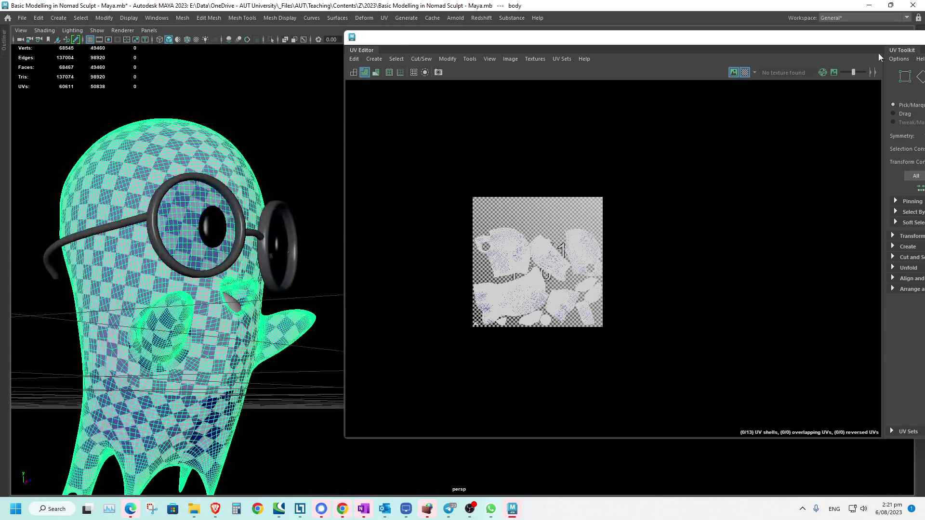
{"action": "left_click_drag", "start_coordinate": [887, 39], "coordinate": [652, 79]}
{"action": "left_click", "coordinate": [773, 77]}
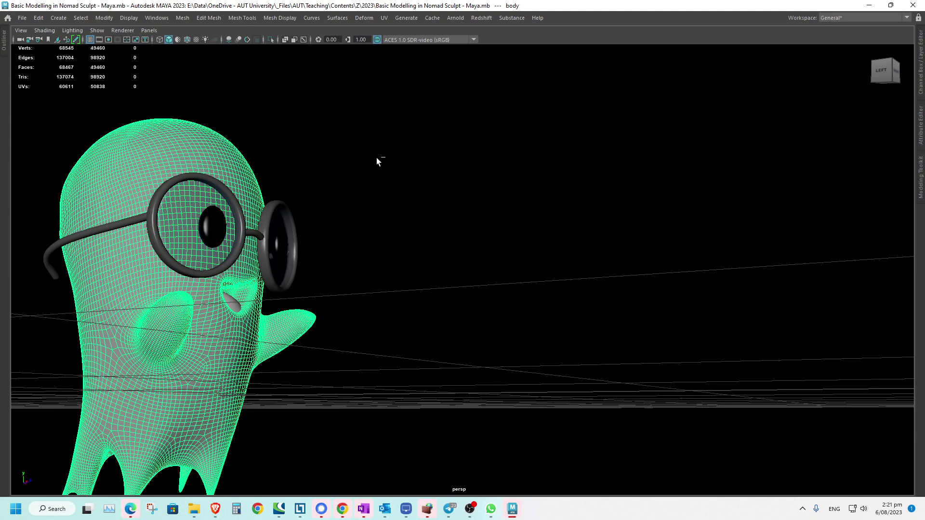
{"action": "key", "text": "ctrl+space"}
{"action": "mouse_move", "coordinate": [461, 175]}
{"action": "left_mouse_down", "text": "alt"}
{"action": "mouse_move", "coordinate": [477, 163]}
{"action": "mouse_move", "coordinate": [455, 182]}
{"action": "mouse_move", "coordinate": [484, 143]}
{"action": "mouse_move", "coordinate": [471, 175]}
{"action": "left_mouse_up", "text": "alt"}
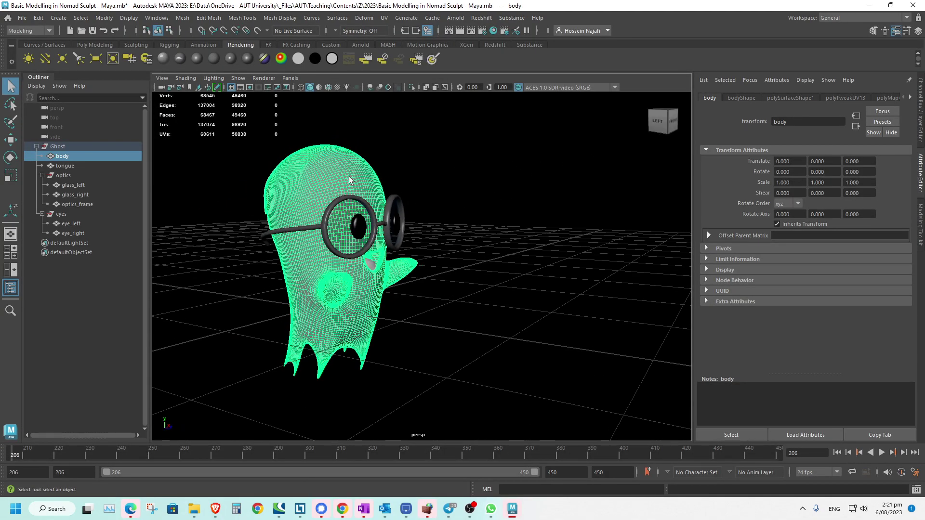
- Assign a new Lambert material to the ghost's body
{"action": "left_click_drag", "start_coordinate": [242, 146], "coordinate": [509, 356]}
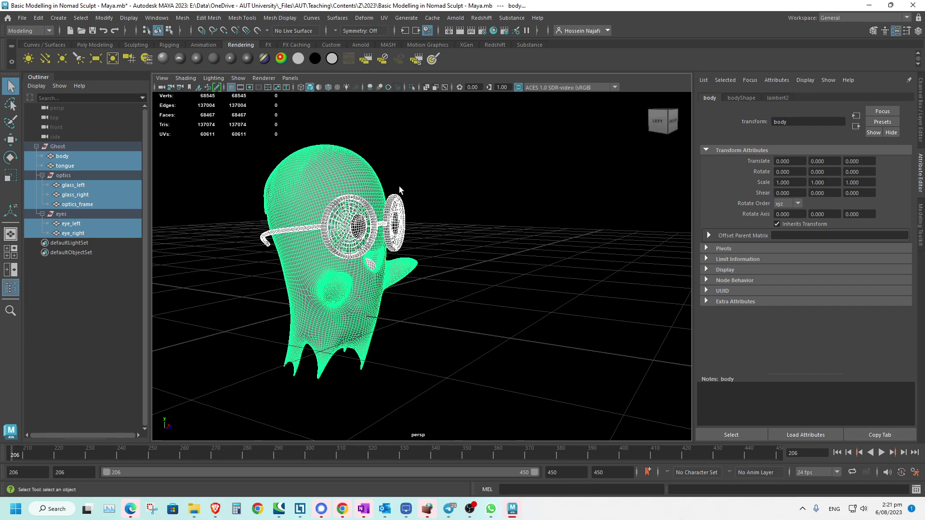
{"action": "middle_click_drag", "start_coordinate": [329, 194], "coordinate": [380, 224], "text": "alt"}
{"action": "scroll", "coordinate": [405, 168], "scroll_direction": "up", "scroll_amount": 4}
{"action": "left_click_drag", "start_coordinate": [379, 224], "coordinate": [346, 191], "text": "alt"}
{"action": "left_click", "coordinate": [302, 212]}
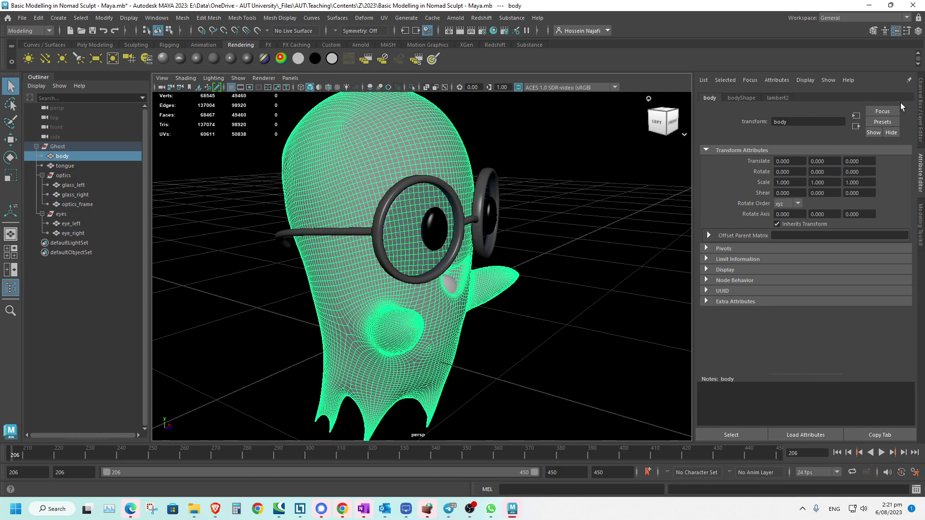
{"action": "left_click", "coordinate": [213, 60]}
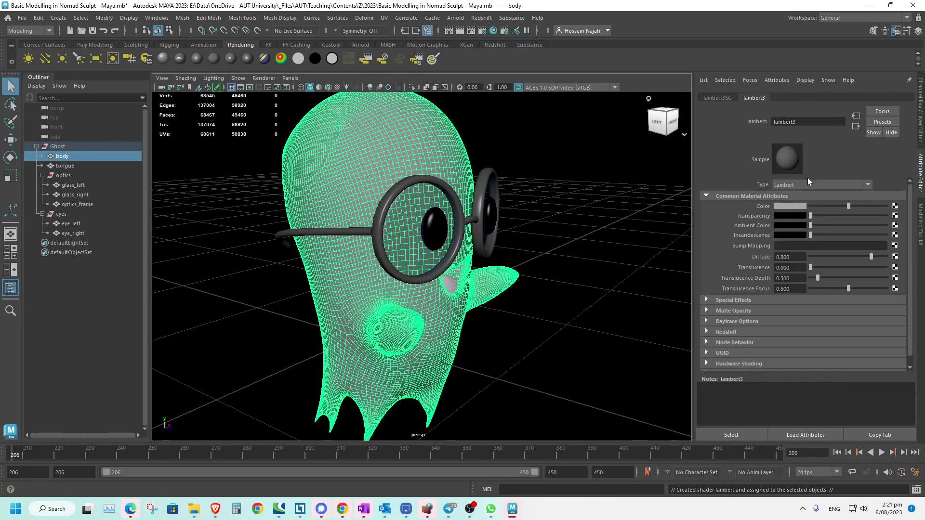
- Set the body material's color to white and rename it body_mat
{"action": "left_click", "coordinate": [785, 207]}
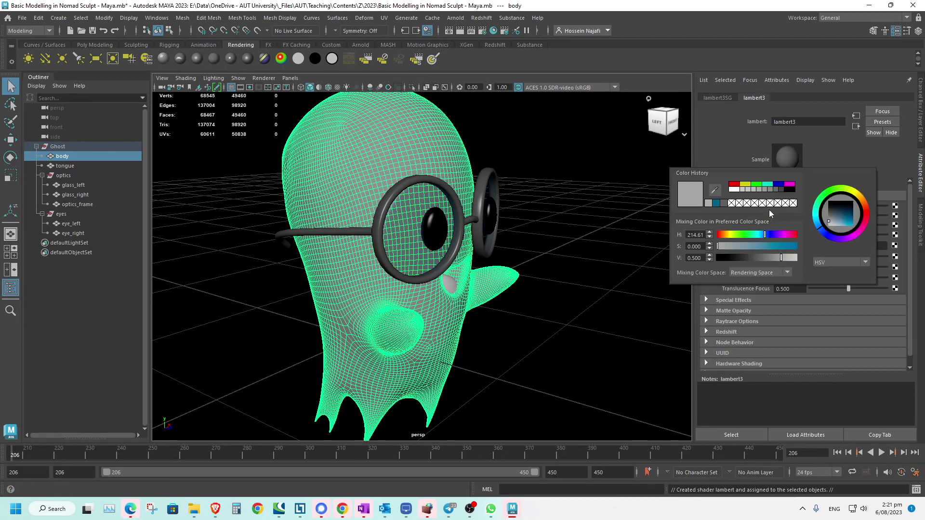
{"action": "left_click", "coordinate": [746, 185]}
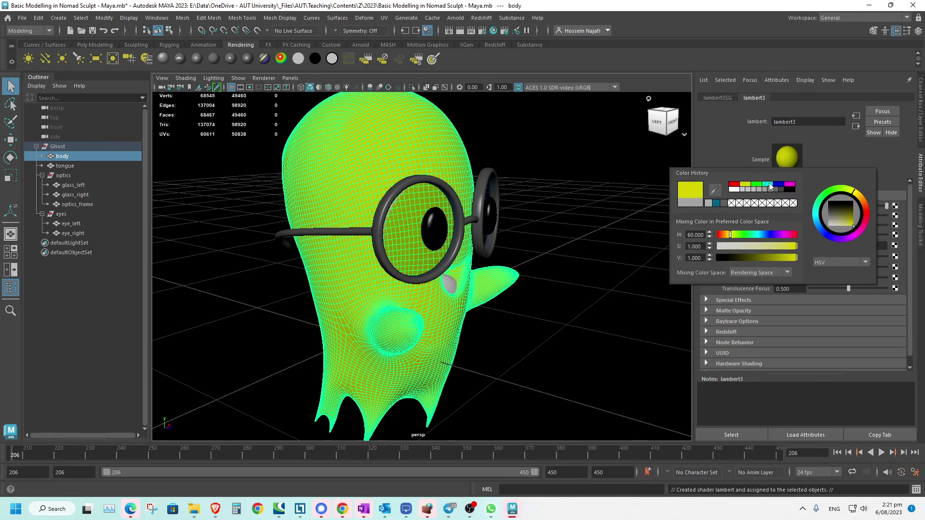
{"action": "left_click", "coordinate": [742, 190]}
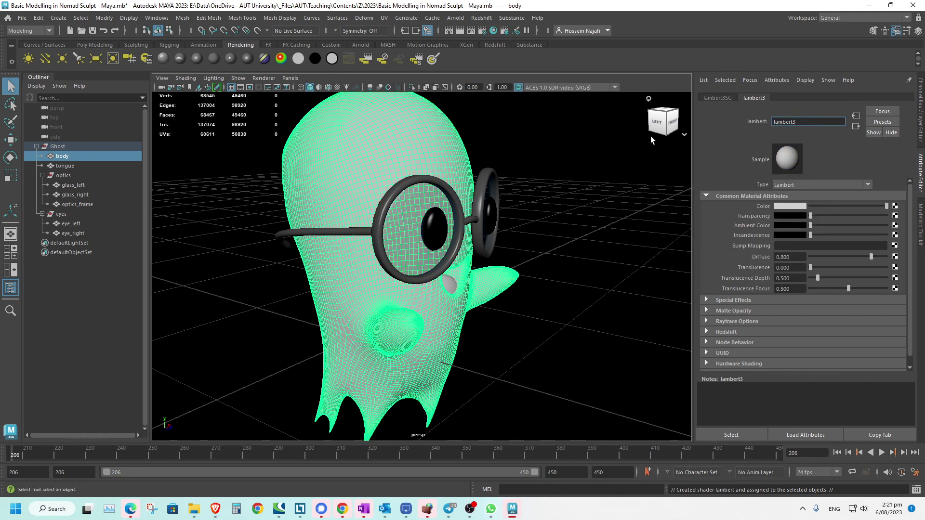
{"action": "left_click_drag", "start_coordinate": [761, 121], "coordinate": [721, 120]}
{"action": "type", "text": "body_mat"}
{"action": "key", "text": "Return"}
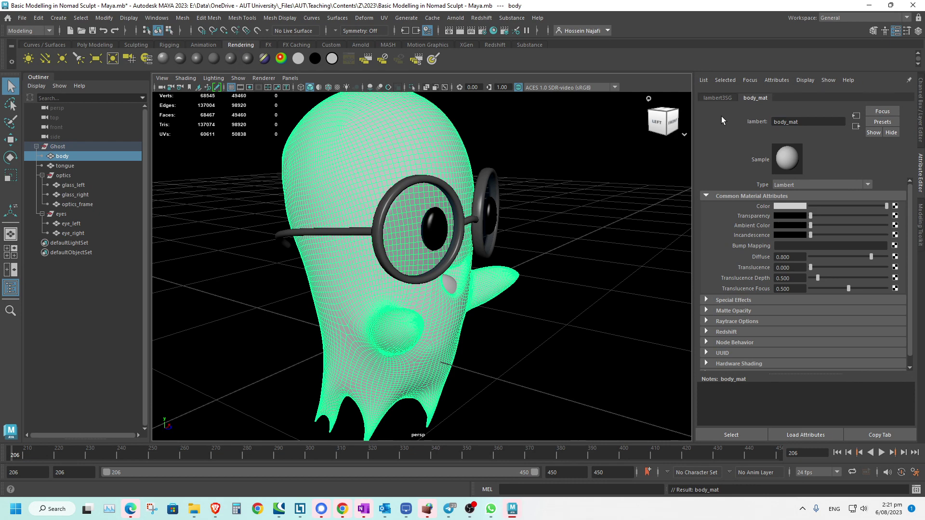
- Rename the glasses frame's Phong material to frame_mat
{"action": "left_click", "coordinate": [389, 213]}
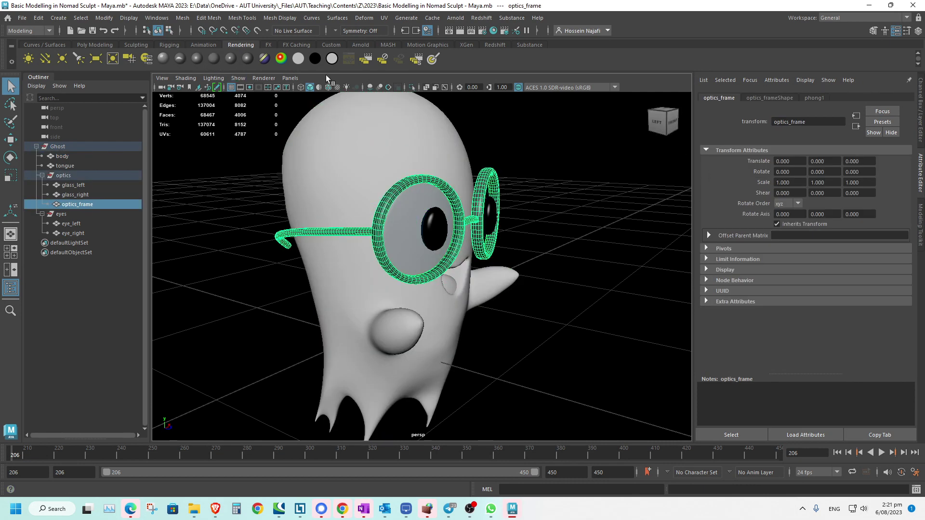
{"action": "left_click", "coordinate": [811, 98]}
{"action": "double_click", "coordinate": [786, 121]}
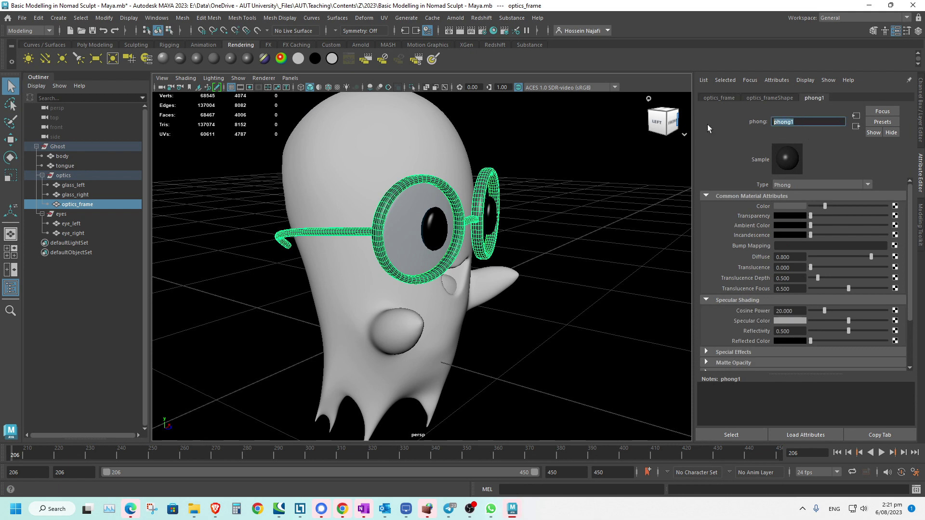
{"action": "type", "text": "frame_mat"}
{"action": "key", "text": "Return"}
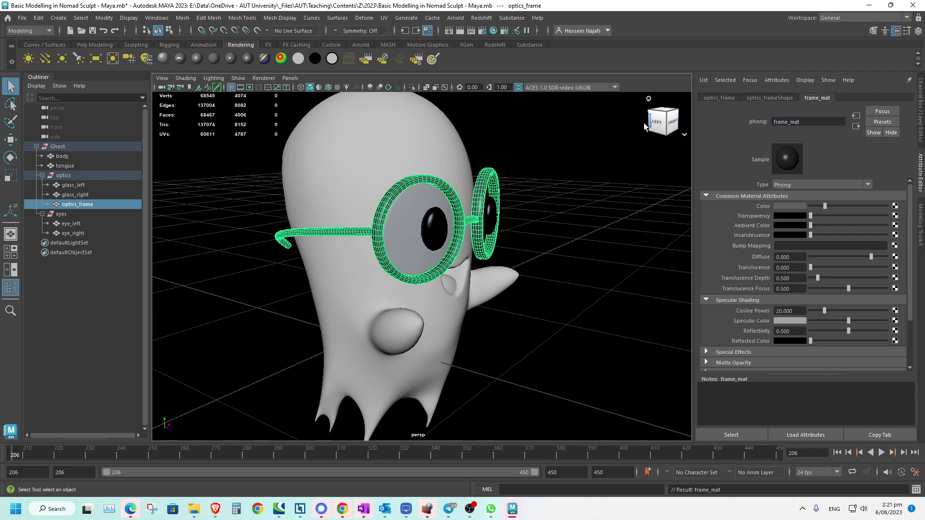
- Apply automatic UV mapping to the right lens of the glasses
{"action": "left_click", "coordinate": [415, 239]}
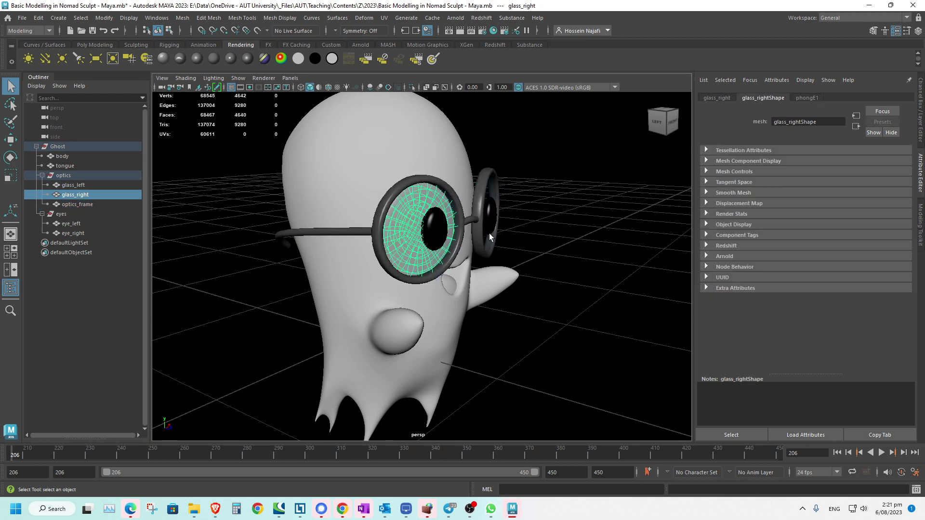
{"action": "left_click", "coordinate": [489, 234]}
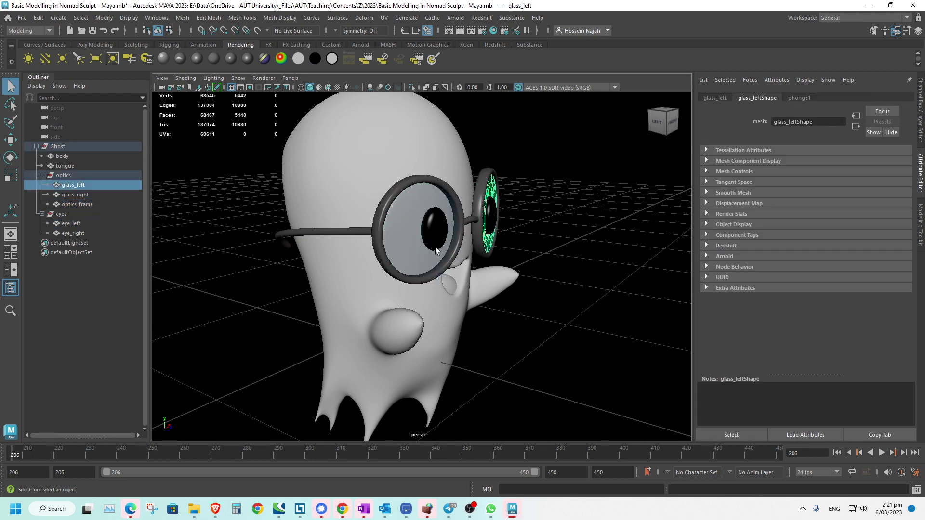
{"action": "left_click", "coordinate": [417, 259], "text": "shift"}
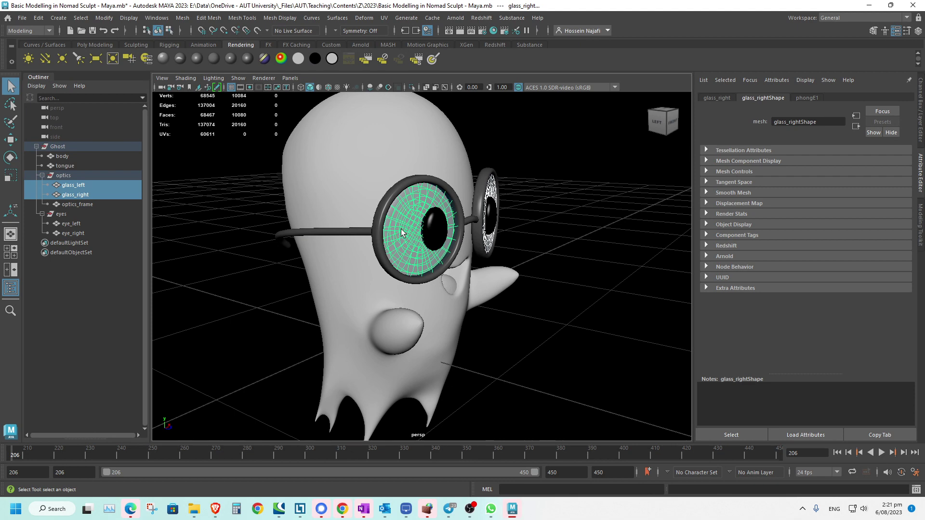
{"action": "key", "text": "f"}
{"action": "left_click_drag", "start_coordinate": [418, 230], "coordinate": [364, 231], "text": "alt"}
{"action": "left_click", "coordinate": [372, 224]}
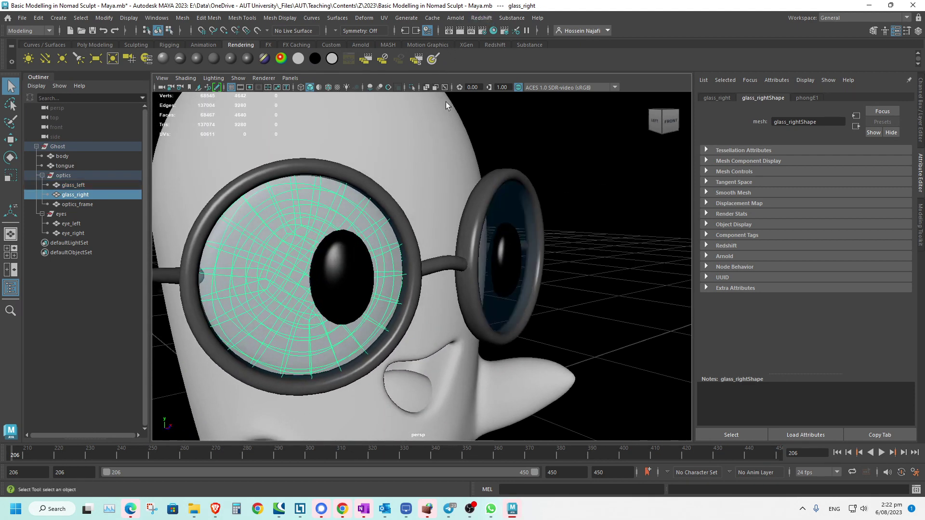
{"action": "right_click_drag", "start_coordinate": [369, 219], "coordinate": [463, 359], "text": "shift"}
- Repeat the automatic UV mapping on the left lens of the glasses
{"action": "left_click", "coordinate": [507, 220]}
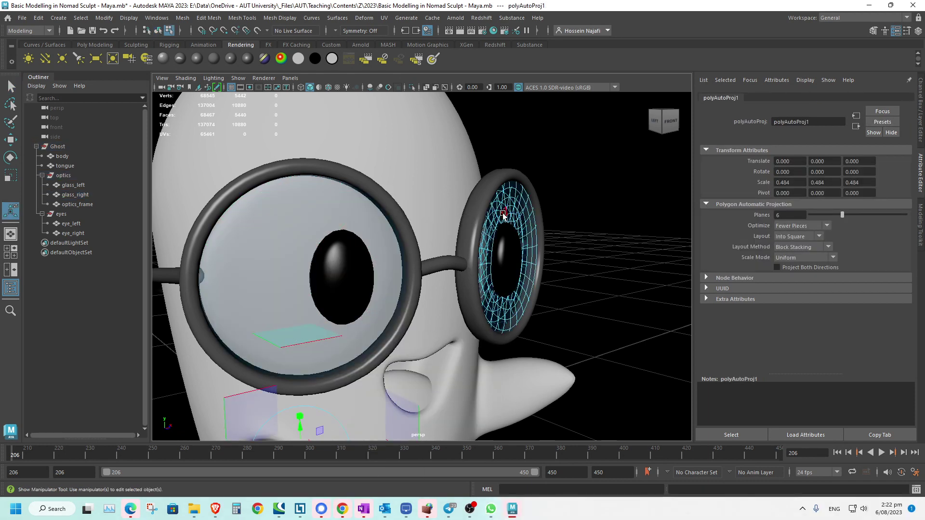
{"action": "key", "text": "q"}
{"action": "left_click", "coordinate": [511, 214]}
{"action": "right_click_drag", "start_coordinate": [512, 212], "coordinate": [564, 179]}
{"action": "key", "text": "g"}
- Delete the construction history of both glasses lenses
{"action": "left_click", "coordinate": [318, 236], "text": "shift"}
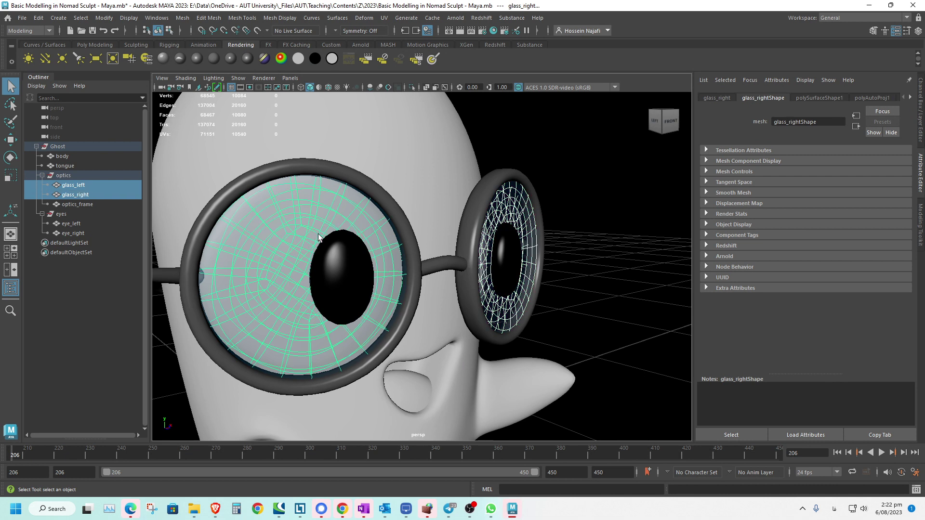
{"action": "left_click", "coordinate": [317, 232]}
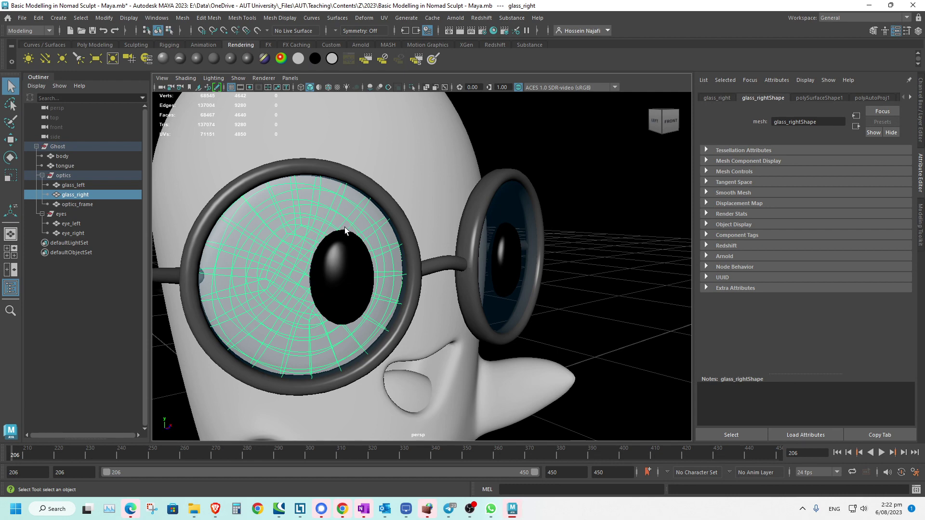
{"action": "left_click", "coordinate": [516, 213]}
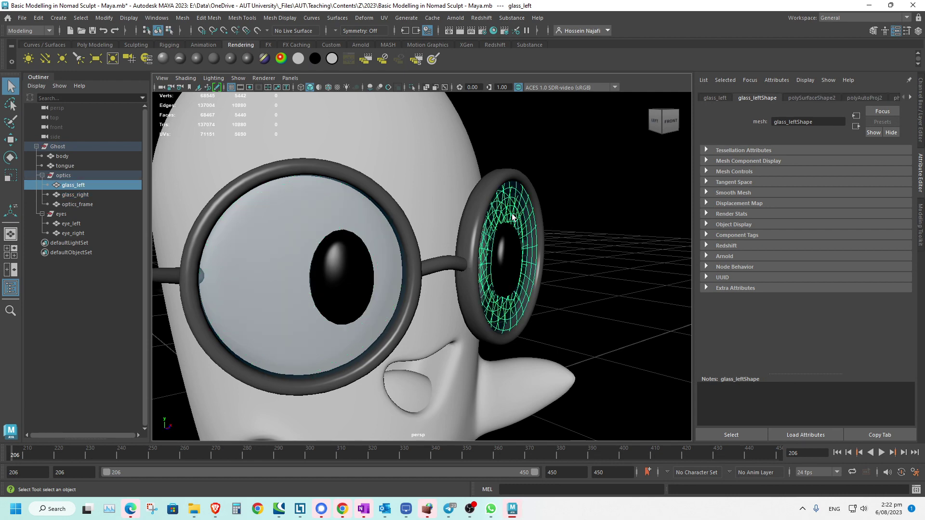
- Select both lenses and rename their shared Phong E material to glass_mat
{"action": "left_click", "coordinate": [369, 230]}
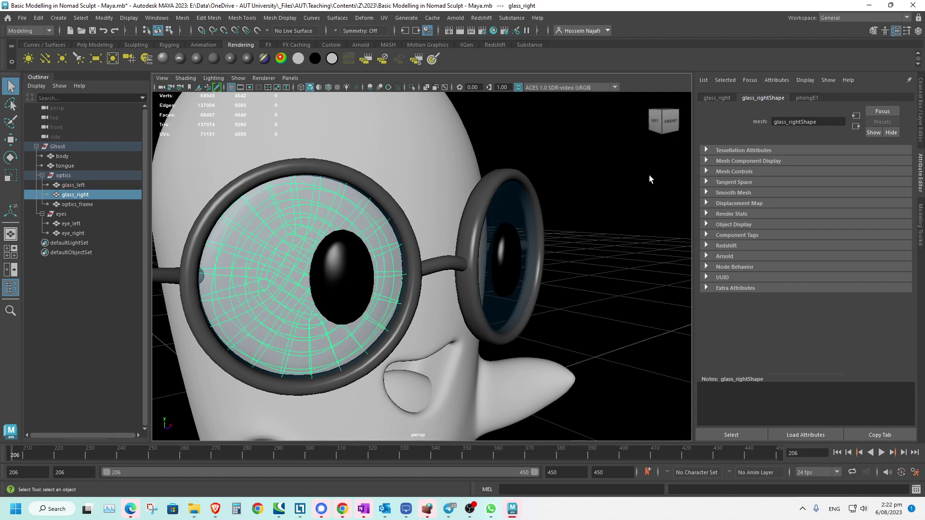
{"action": "left_click", "coordinate": [521, 205], "text": "shift"}
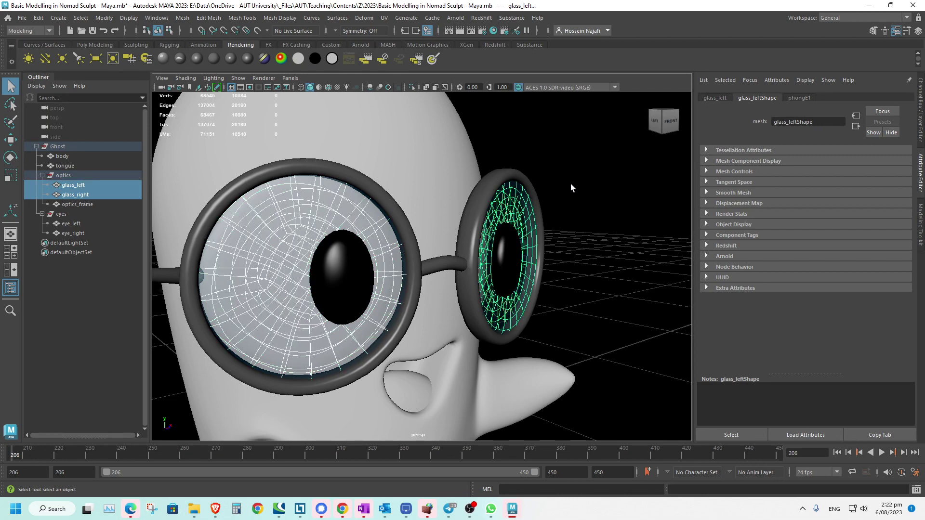
{"action": "left_click", "coordinate": [791, 98]}
{"action": "left_click", "coordinate": [786, 123]}
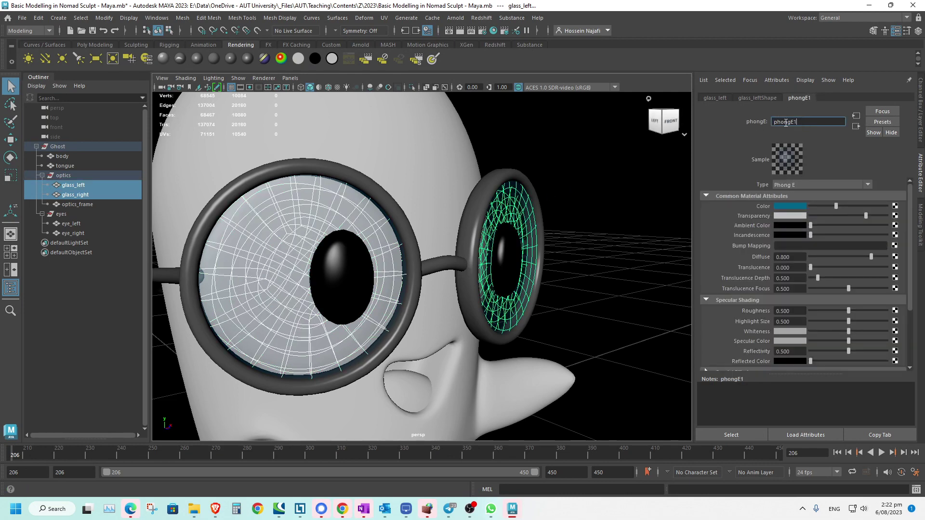
{"action": "key", "text": "ctrl+a"}
{"action": "type", "text": "glass mat"}
{"action": "key", "text": "Return"}
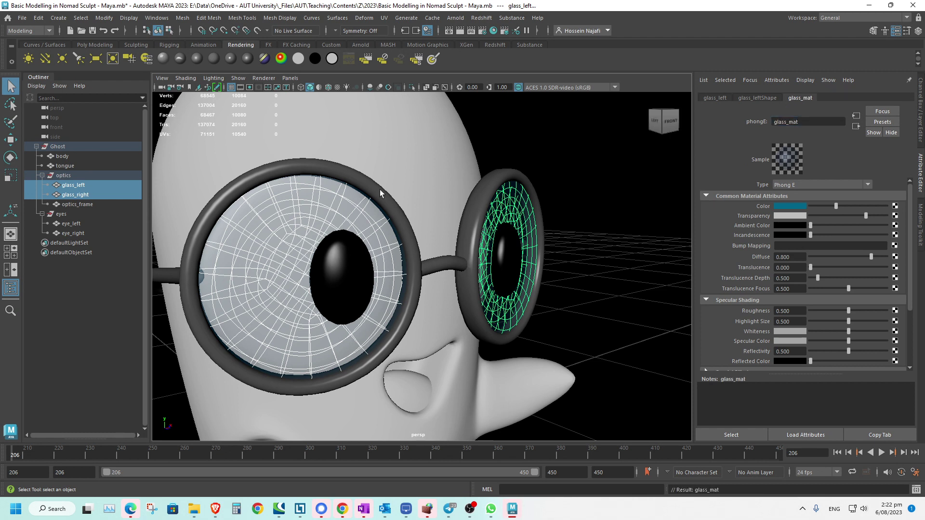
- Select both eyes and rename their shared Phong material to eye_mat
{"action": "left_click", "coordinate": [359, 283]}
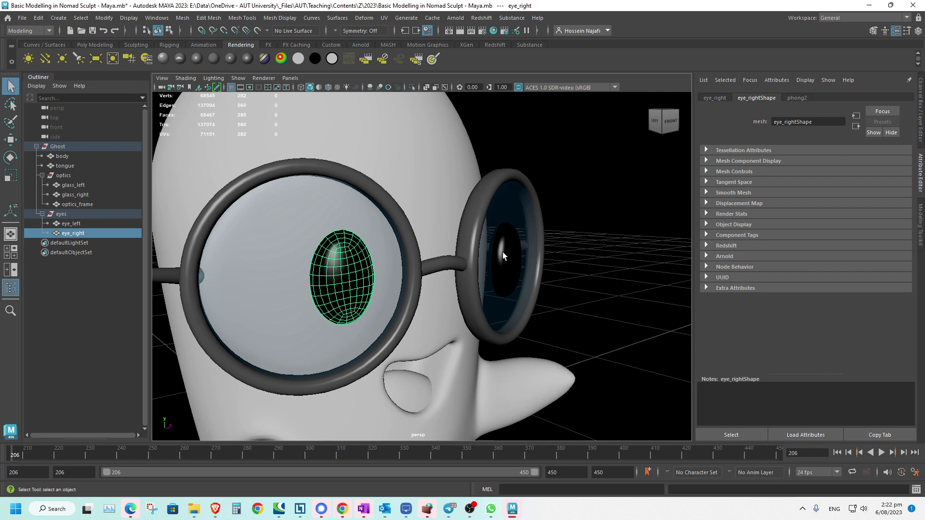
{"action": "left_click", "coordinate": [502, 253], "text": "shift"}
{"action": "left_click", "coordinate": [785, 98]}
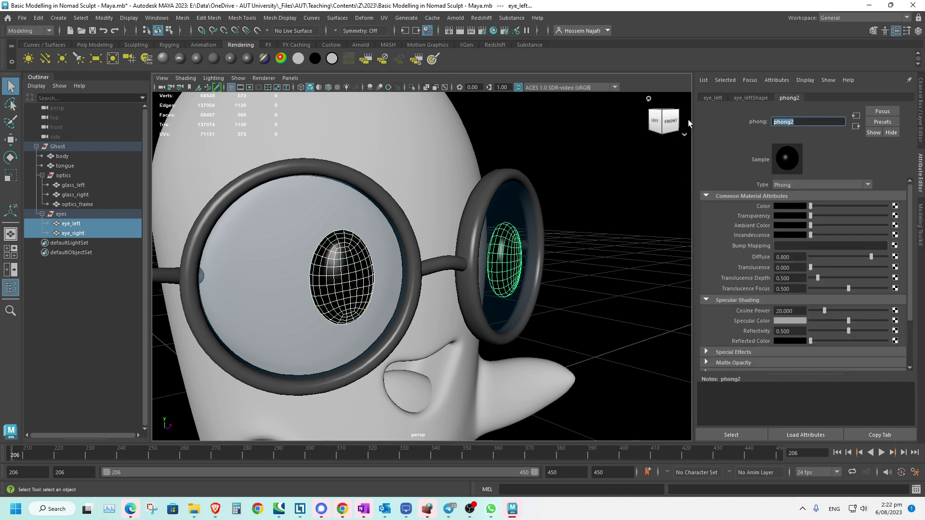
{"action": "type", "text": "eye_mat"}
{"action": "key", "text": "Return"}
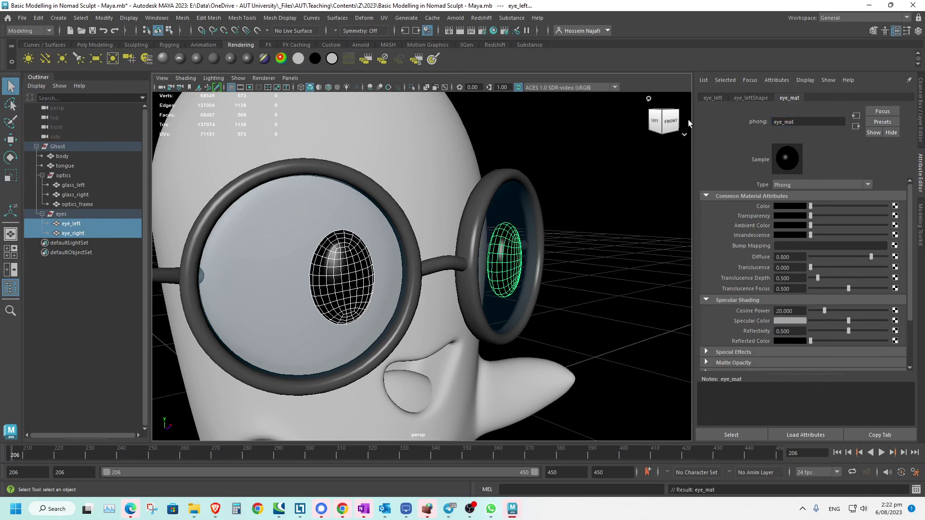
- Assign a new Lambert material to the tongue and rename it tongue_mat
{"action": "left_click", "coordinate": [416, 392]}
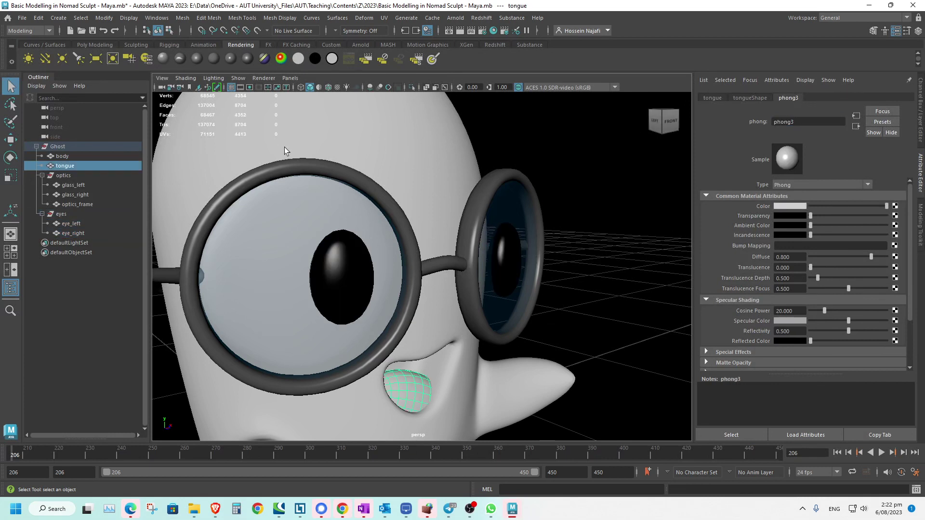
{"action": "left_click", "coordinate": [215, 60]}
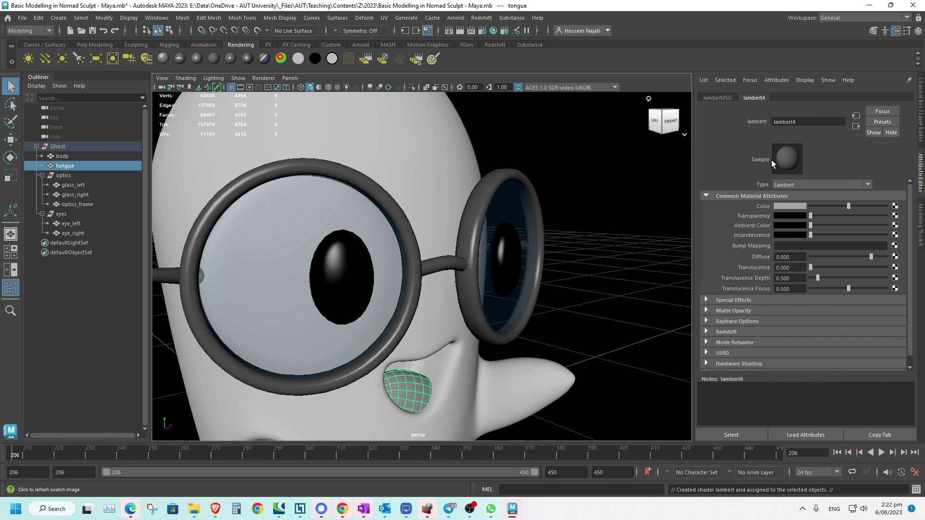
{"action": "double_click", "coordinate": [801, 124]}
{"action": "type", "text": "to"}
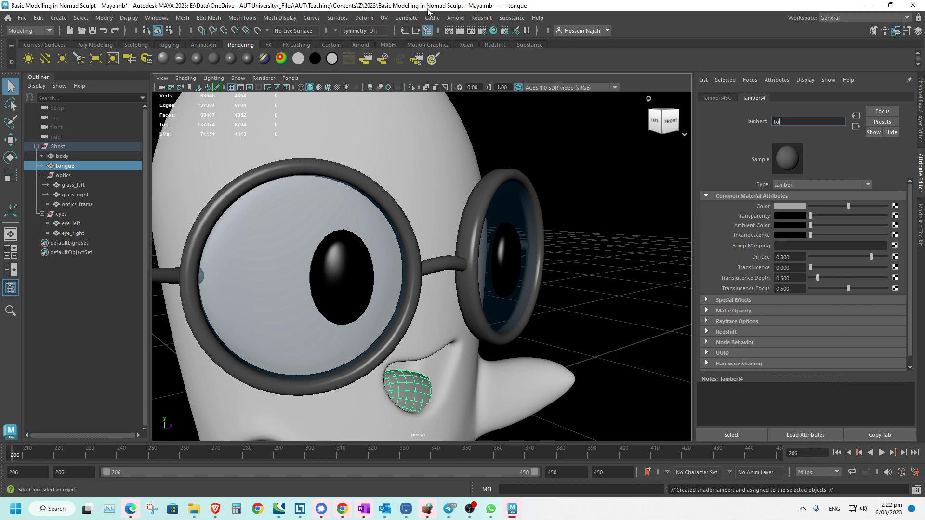
{"action": "type", "text": "ngue_mat"}
{"action": "key", "text": "Return"}
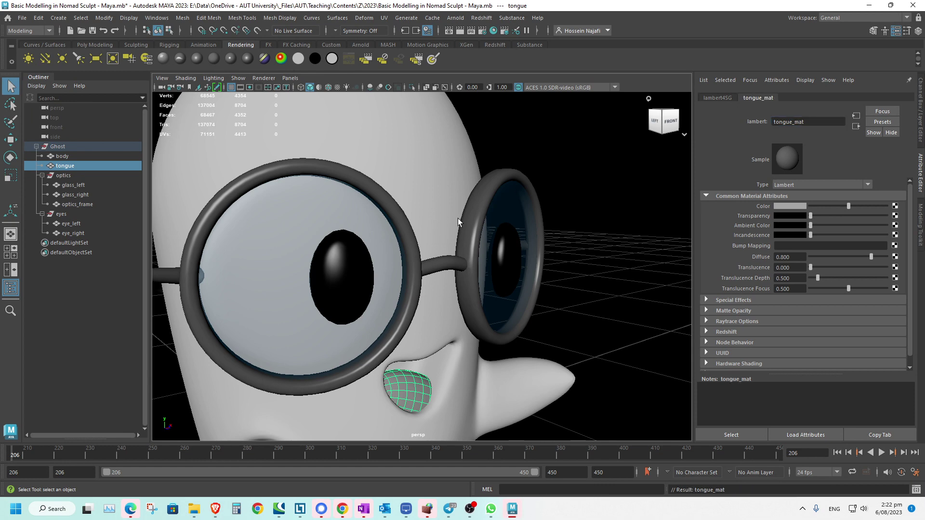
- Look over the whole ghost and save the scene
{"action": "middle_click_drag", "start_coordinate": [360, 286], "coordinate": [392, 256], "text": "alt"}
{"action": "right_click_drag", "start_coordinate": [392, 256], "coordinate": [363, 261], "text": "alt"}
{"action": "left_click_drag", "start_coordinate": [364, 260], "coordinate": [367, 275], "text": "alt"}
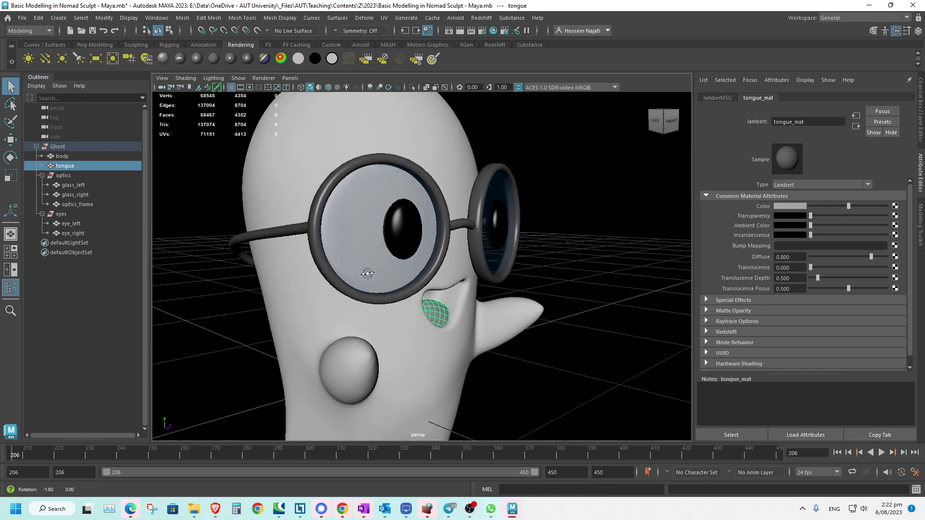
{"action": "middle_click_drag", "start_coordinate": [367, 274], "coordinate": [420, 251], "text": "alt"}
{"action": "left_click_drag", "start_coordinate": [421, 250], "coordinate": [290, 270], "text": "alt"}
{"action": "key", "text": "ctrl+s"}
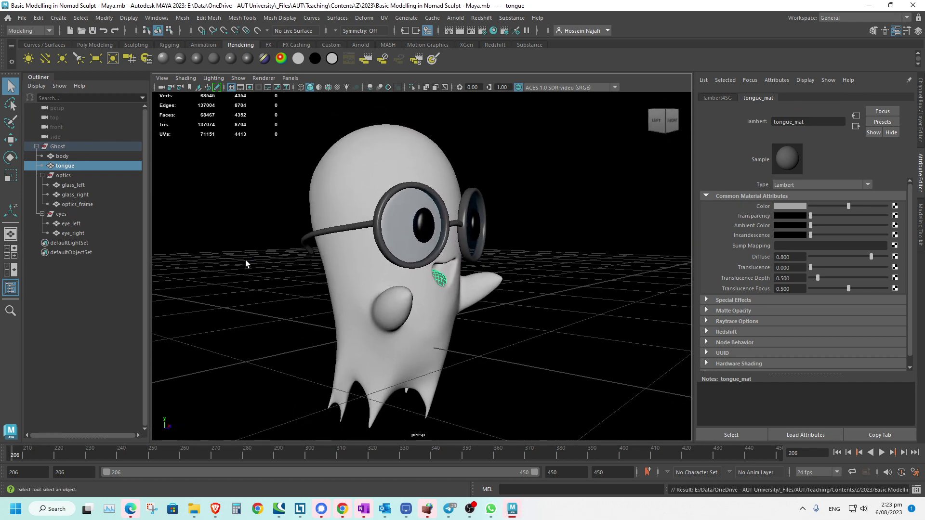
{"action": "left_click_drag", "start_coordinate": [209, 142], "coordinate": [533, 390]}
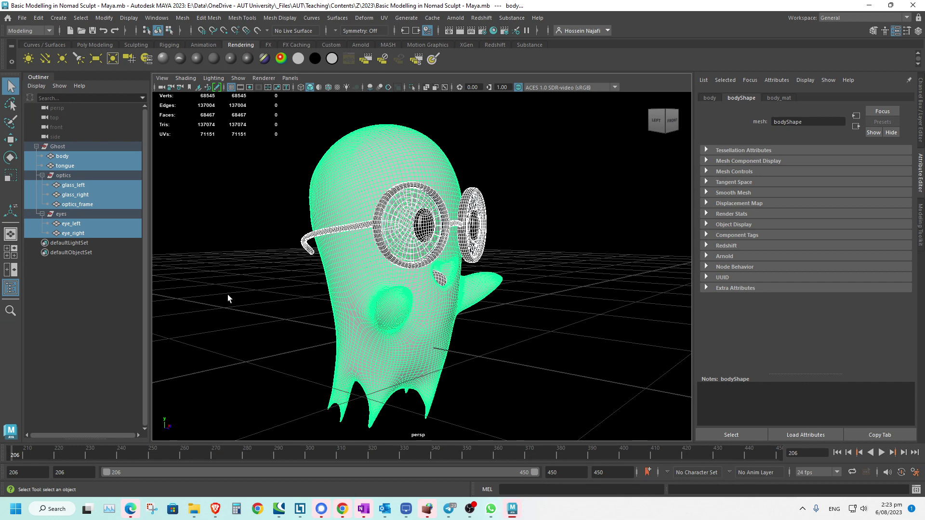
{"action": "key", "text": "super"}
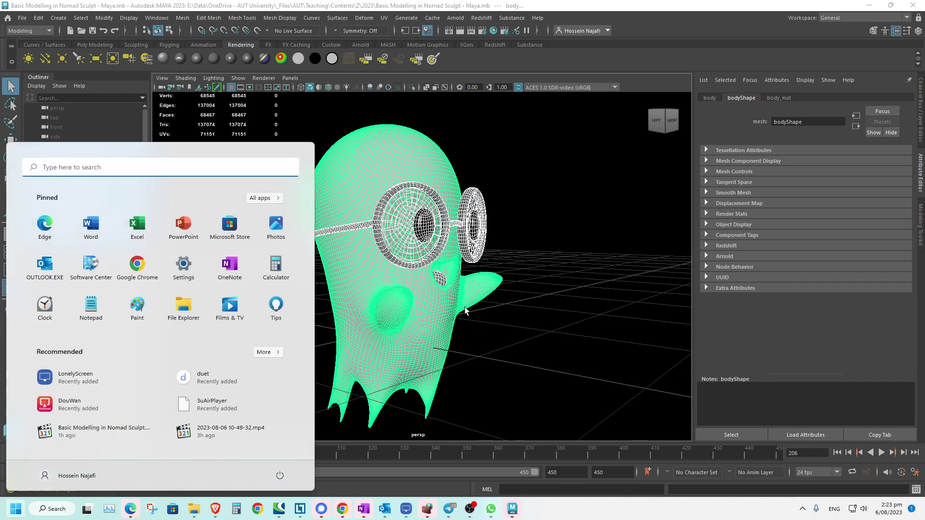
{"action": "type", "text": "subs"}
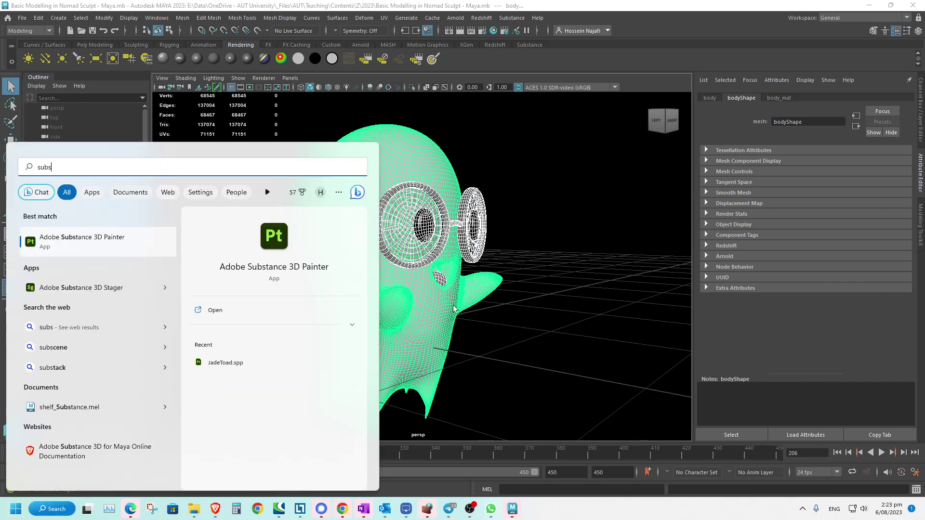
{"action": "key", "text": "Escape"}
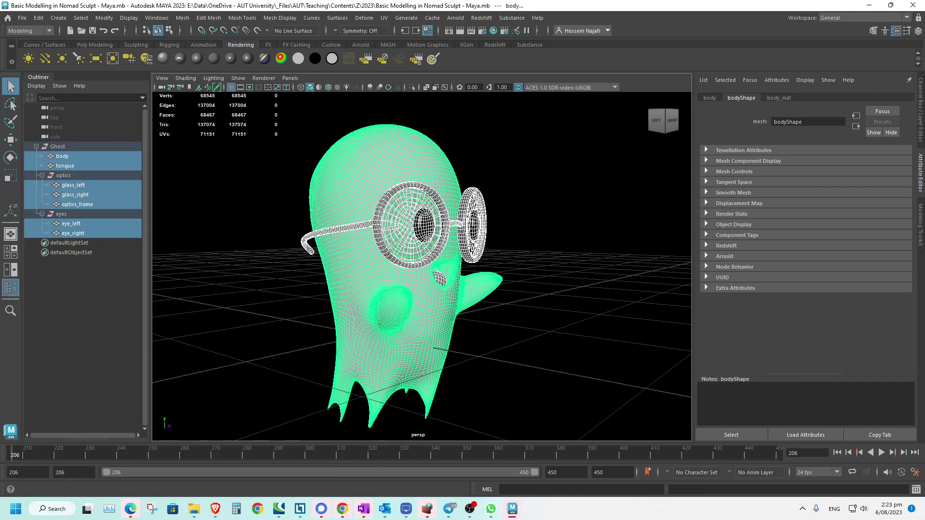
{"action": "left_click", "coordinate": [377, 79]}
- Export only the Ghost group to the Desktop in FBX format with the file name Ghost_Model
{"action": "left_click", "coordinate": [60, 147]}
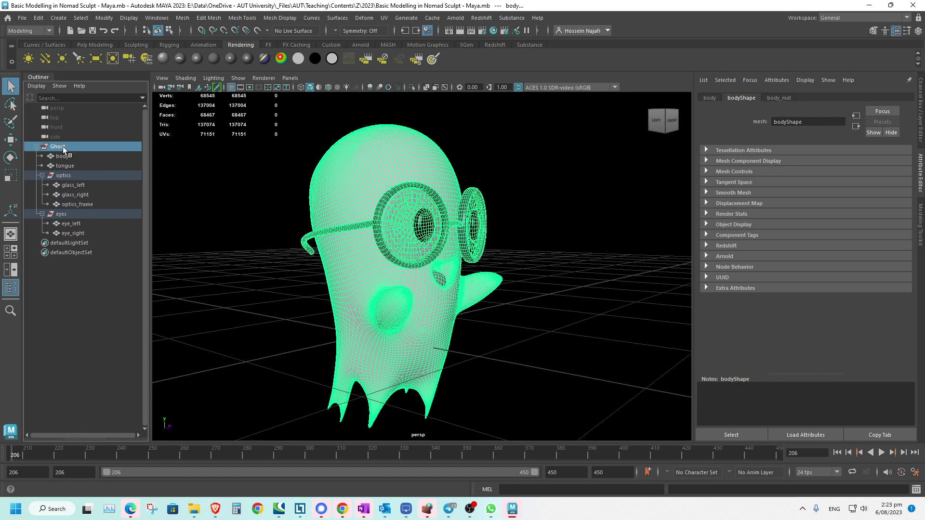
{"action": "left_click", "coordinate": [37, 146]}
{"action": "left_click", "coordinate": [22, 18]}
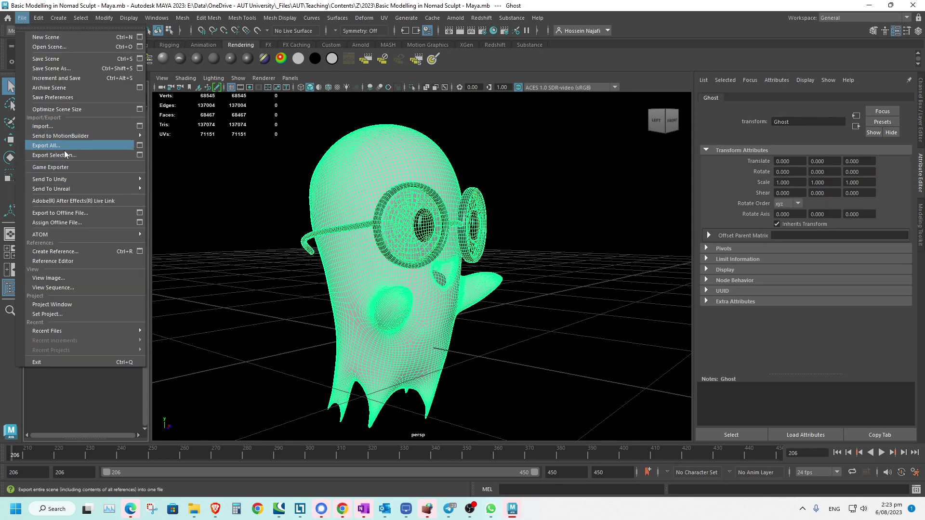
{"action": "left_click", "coordinate": [110, 156]}
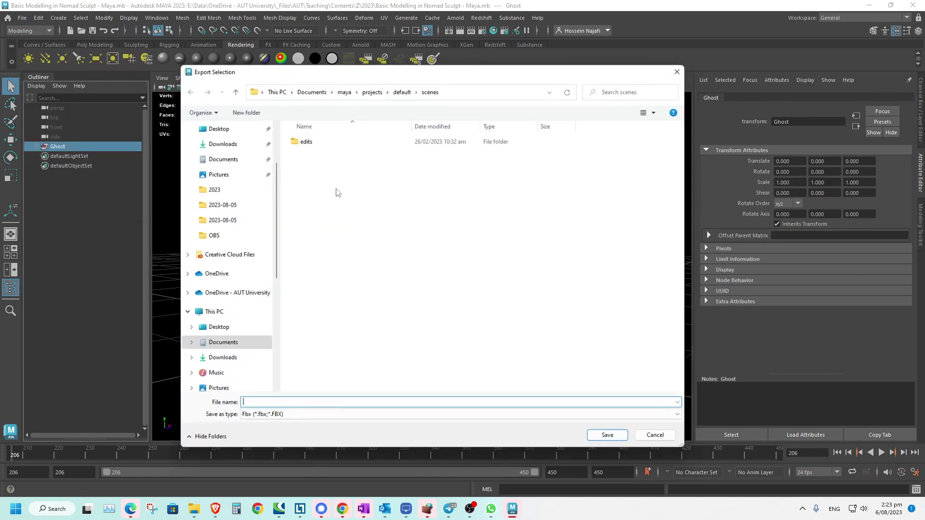
{"action": "left_click", "coordinate": [237, 128]}
{"action": "left_click", "coordinate": [286, 401]}
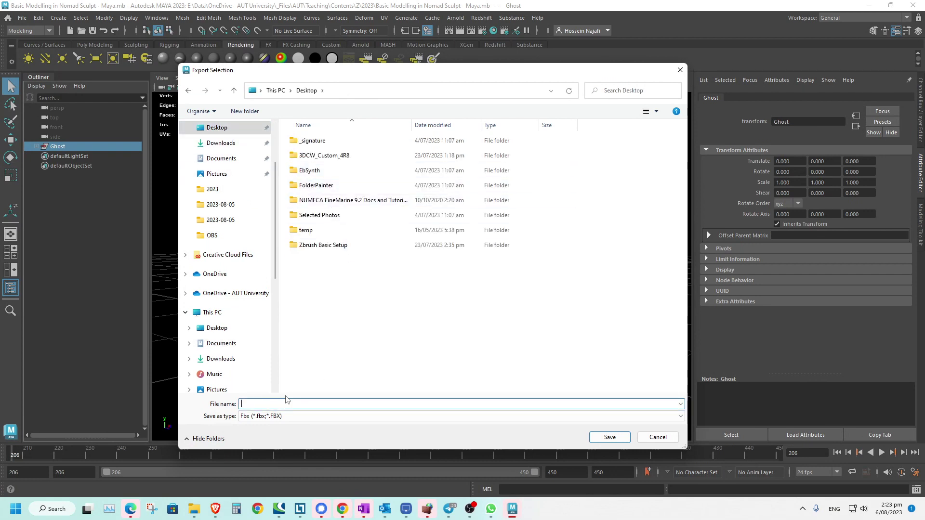
{"action": "type", "text": "Ghost"}
{"action": "key", "text": "BackSpace"}
{"action": "type", "text": "_Model"}
{"action": "left_click", "coordinate": [607, 438]}
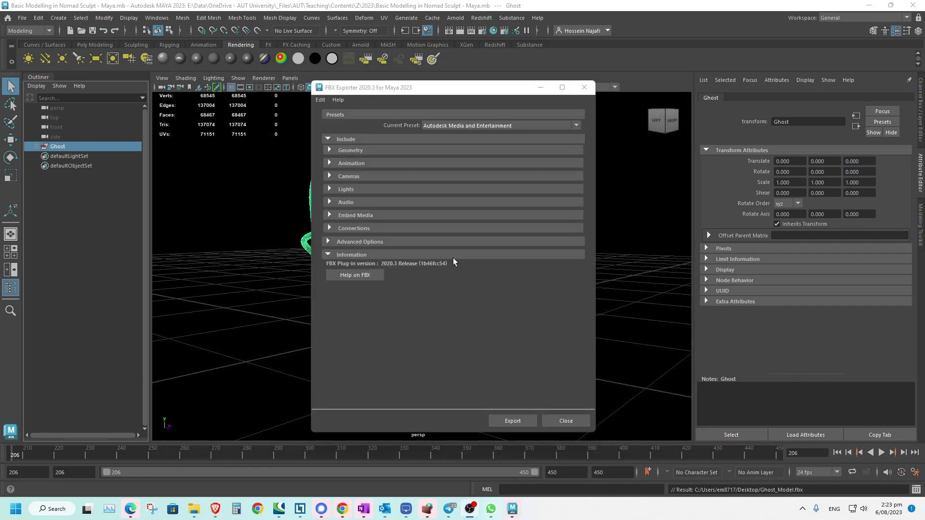
- Review the FBX exporter's advanced file format options and run the export with the Autodesk Media and Entertainment preset
{"action": "left_click", "coordinate": [374, 241]}
{"action": "left_click", "coordinate": [379, 242]}
{"action": "left_click", "coordinate": [380, 245]}
{"action": "left_click", "coordinate": [359, 291]}
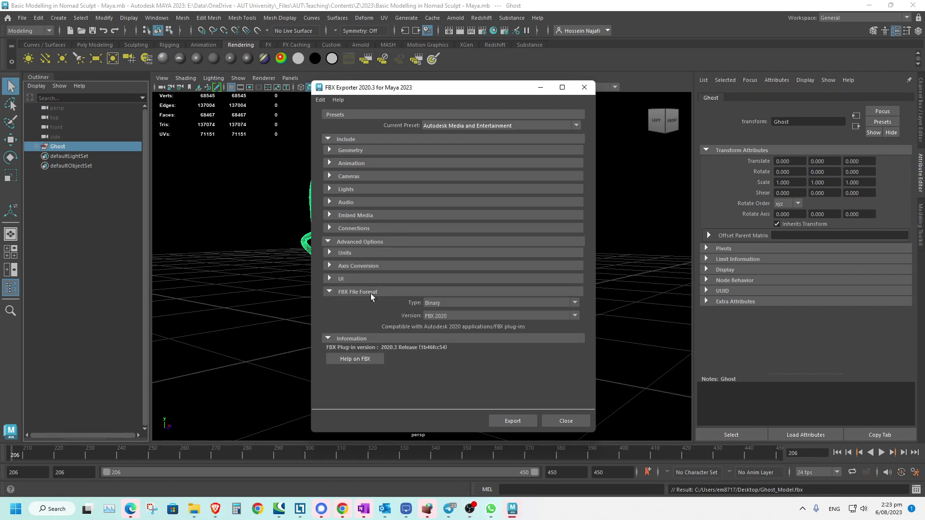
{"action": "left_click", "coordinate": [371, 293]}
{"action": "left_click", "coordinate": [363, 241]}
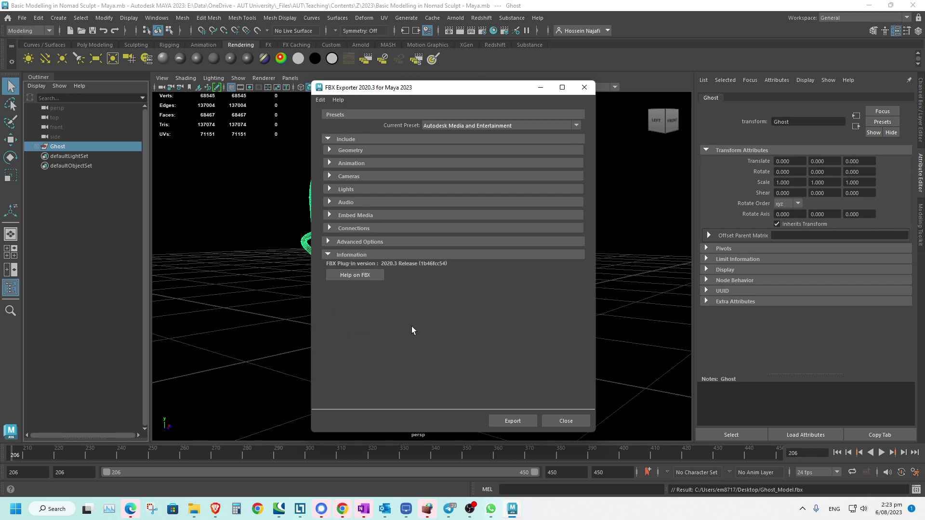
{"action": "left_click", "coordinate": [505, 422]}
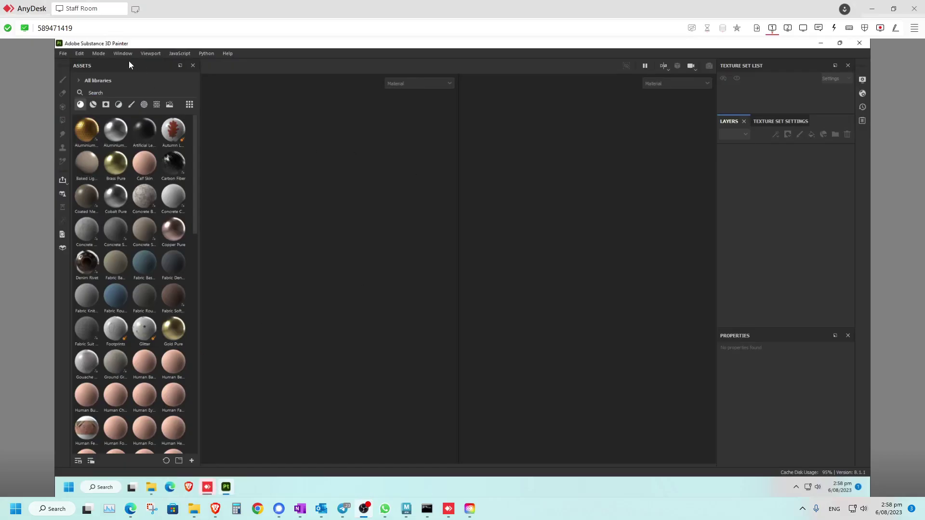
- Start a new project and choose Ghost_Model.fbx from the Documents folder as its mesh file
{"action": "left_click", "coordinate": [63, 53]}
{"action": "left_click", "coordinate": [94, 65]}
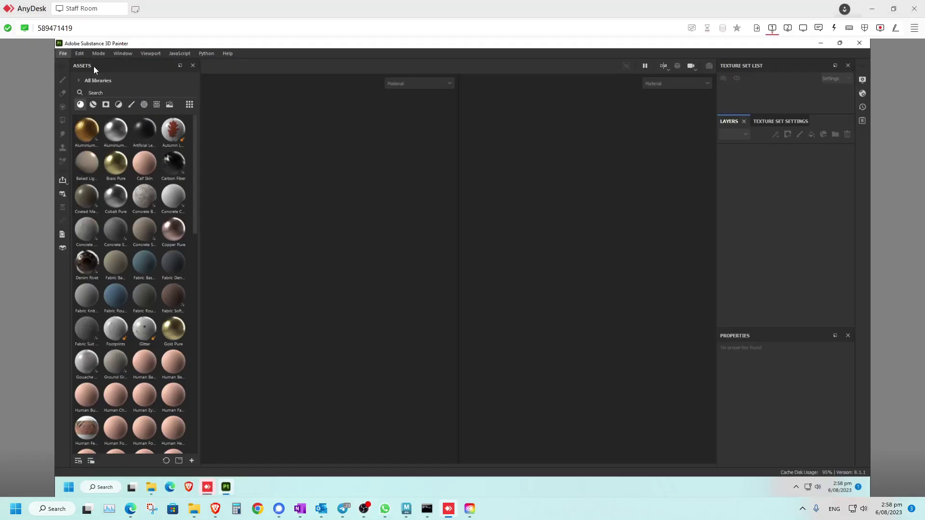
{"action": "left_click", "coordinate": [542, 167]}
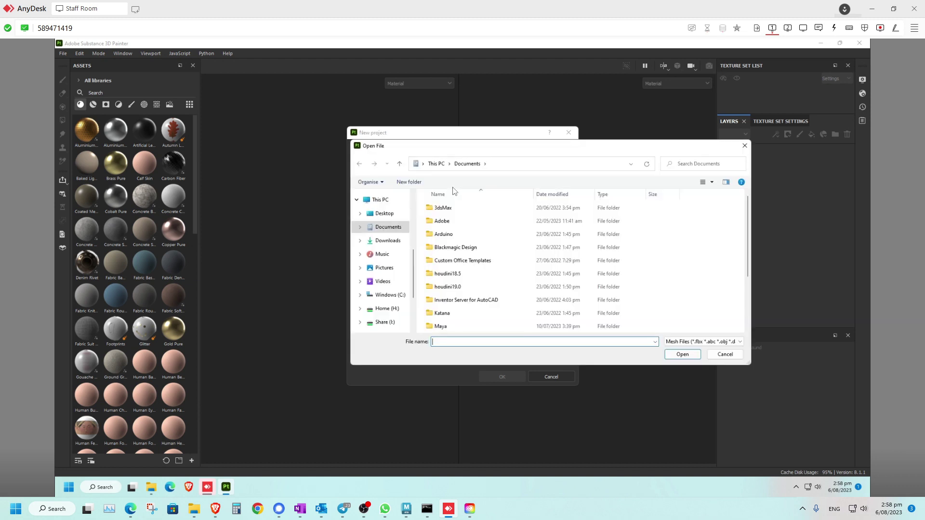
{"action": "scroll", "coordinate": [747, 255], "scroll_direction": "down", "scroll_amount": 2}
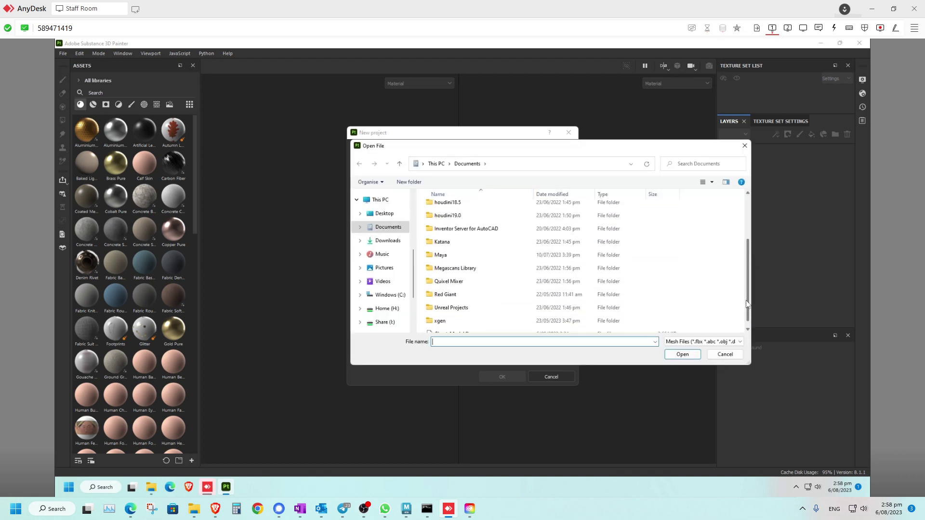
{"action": "double_click", "coordinate": [494, 328]}
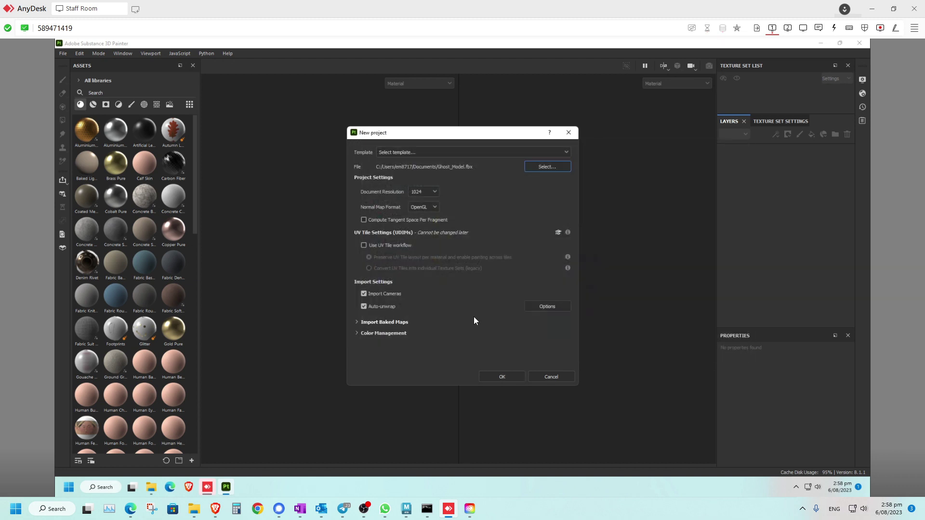
- Set the new project's document resolution to 4096
{"action": "left_click", "coordinate": [432, 193]}
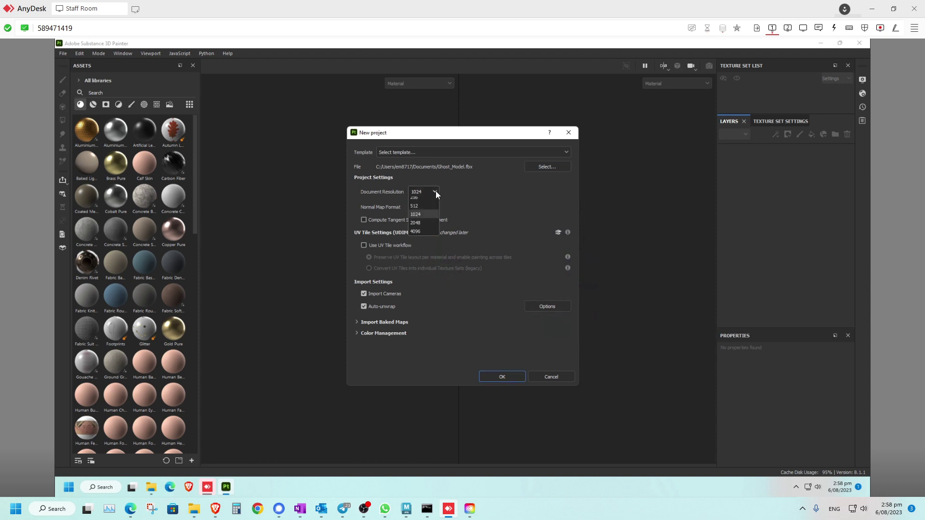
{"action": "left_click", "coordinate": [435, 191]}
{"action": "left_click", "coordinate": [429, 193]}
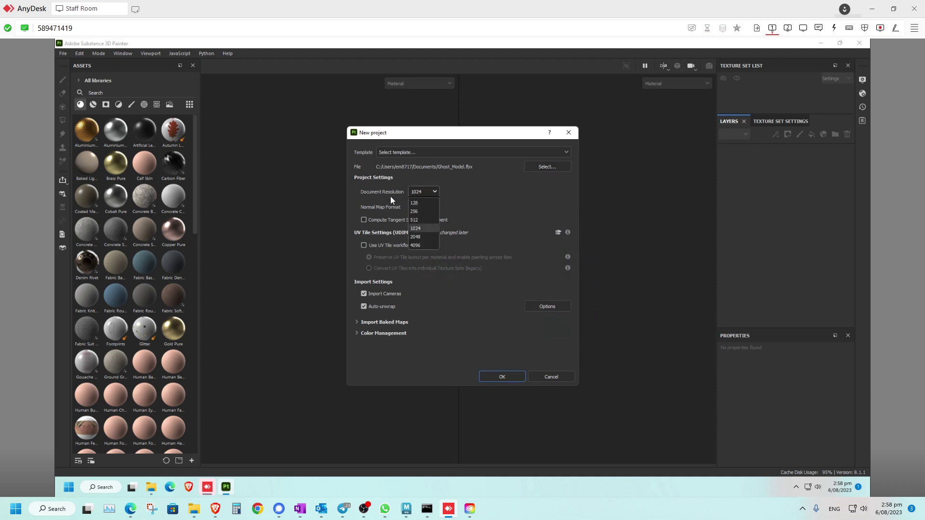
{"action": "left_click", "coordinate": [421, 245]}
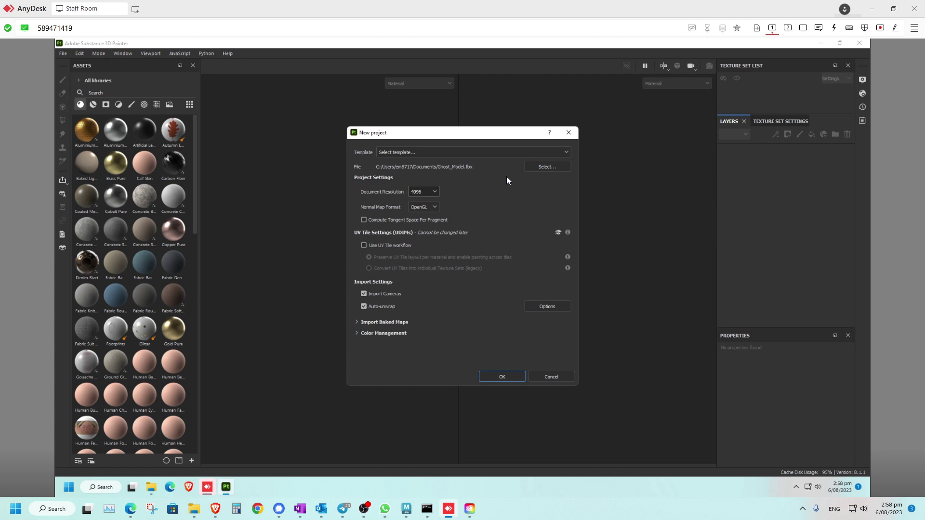
- Choose the ASM - PBR Metallic Roughness (starter_assets) template for the new project
{"action": "left_click", "coordinate": [566, 152]}
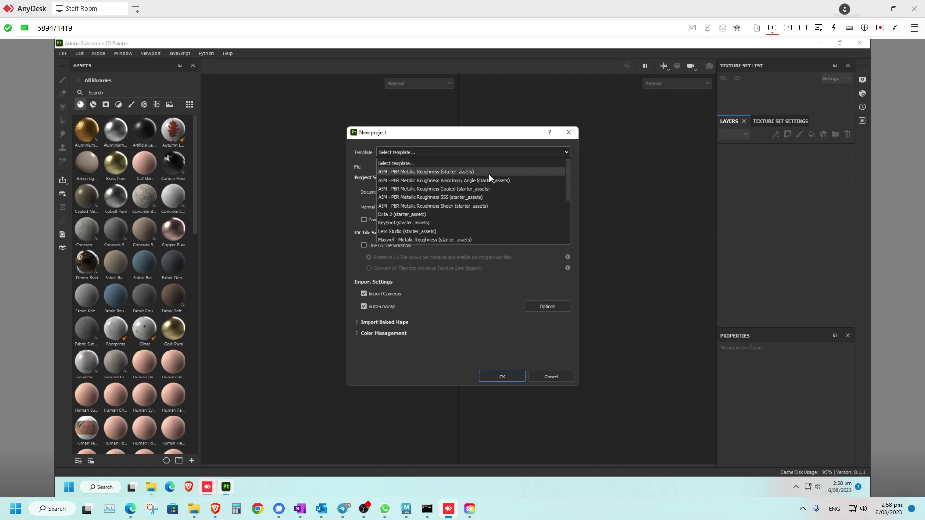
{"action": "left_click_drag", "start_coordinate": [566, 186], "coordinate": [567, 232]}
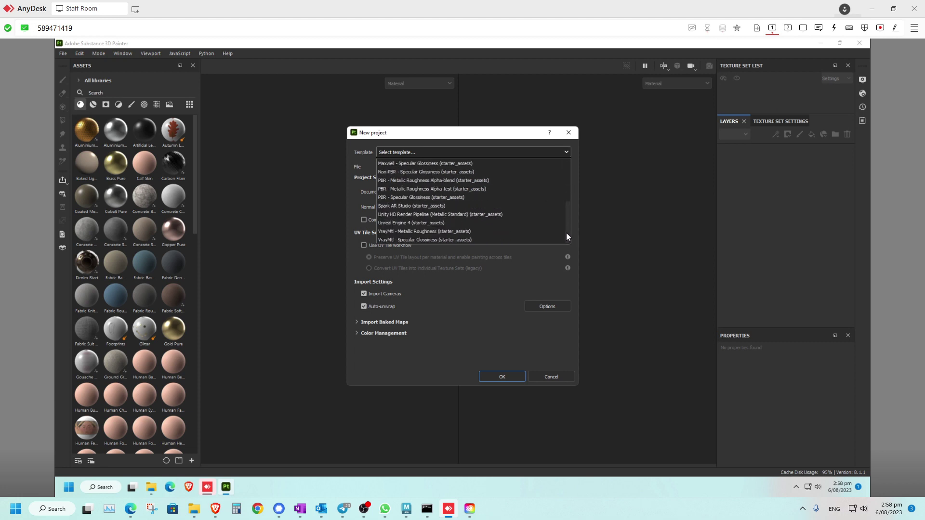
{"action": "left_click_drag", "start_coordinate": [567, 237], "coordinate": [571, 182]}
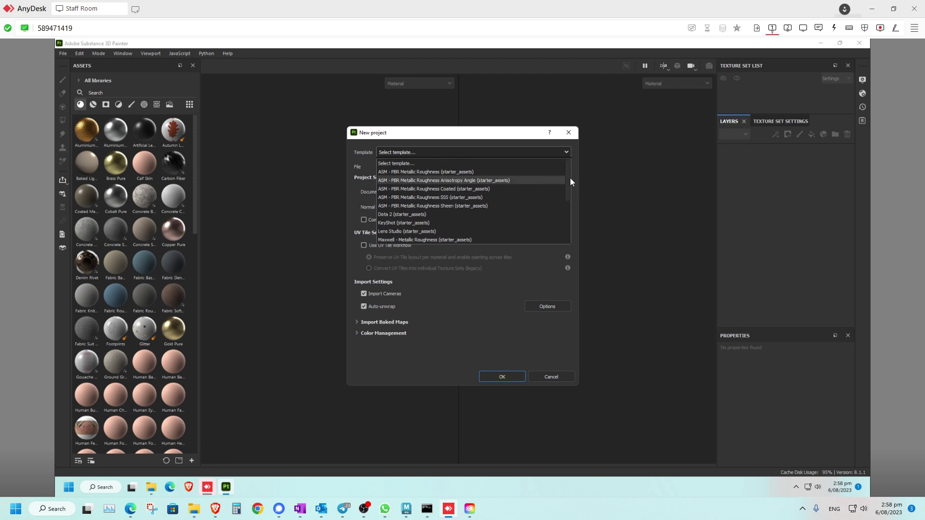
{"action": "left_click", "coordinate": [427, 173]}
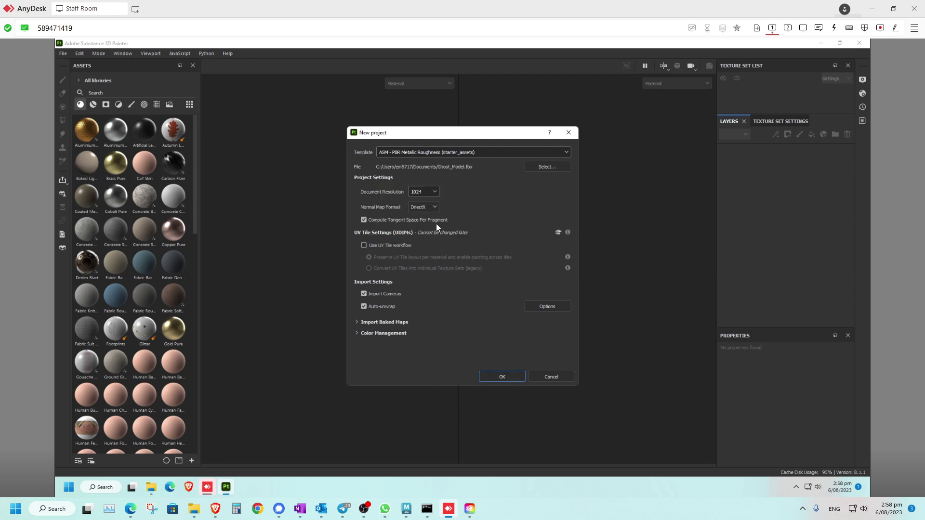
- Create the project with a document resolution of 4096 and camera import turned off
{"action": "left_click", "coordinate": [423, 245]}
{"action": "left_click", "coordinate": [364, 294]}
{"action": "left_click", "coordinate": [491, 377]}
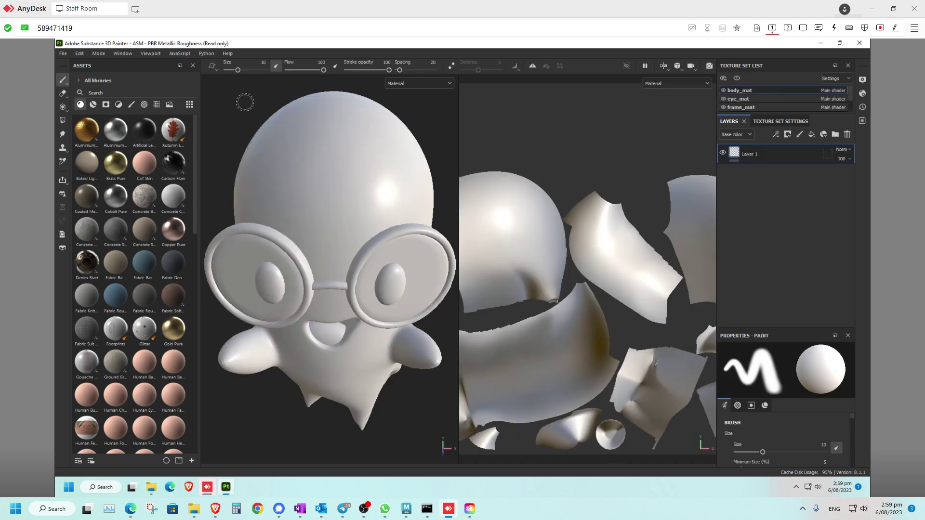
- Enlarge the texture set list to show every ghost material and check the settings of the body_mat set
{"action": "left_click_drag", "start_coordinate": [228, 108], "coordinate": [268, 100], "text": "alt"}
{"action": "mouse_move", "coordinate": [260, 95]}
{"action": "left_mouse_down", "text": "alt"}
{"action": "mouse_move", "coordinate": [247, 107]}
{"action": "mouse_move", "coordinate": [198, 108]}
{"action": "mouse_move", "coordinate": [220, 139]}
{"action": "mouse_move", "coordinate": [258, 160]}
{"action": "mouse_move", "coordinate": [274, 144]}
{"action": "mouse_move", "coordinate": [267, 149]}
{"action": "left_mouse_up", "text": "alt"}
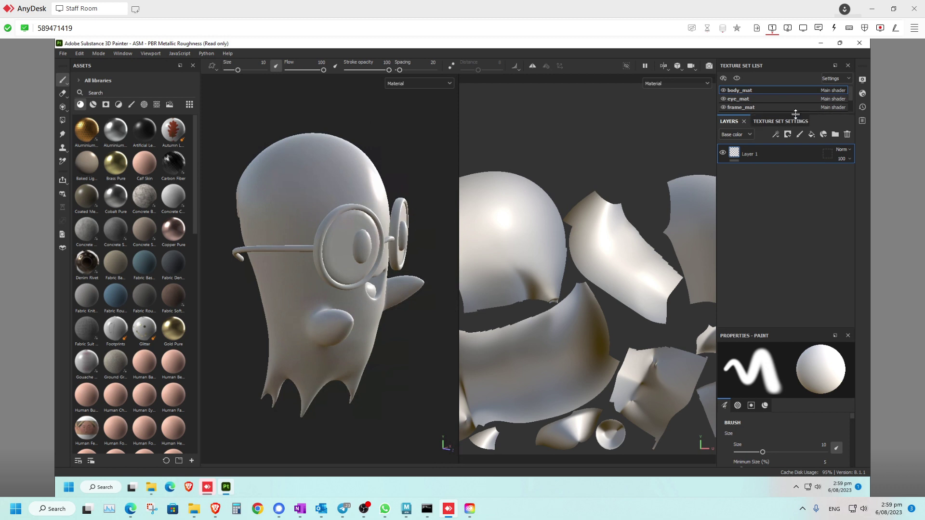
{"action": "left_click_drag", "start_coordinate": [795, 114], "coordinate": [794, 157]}
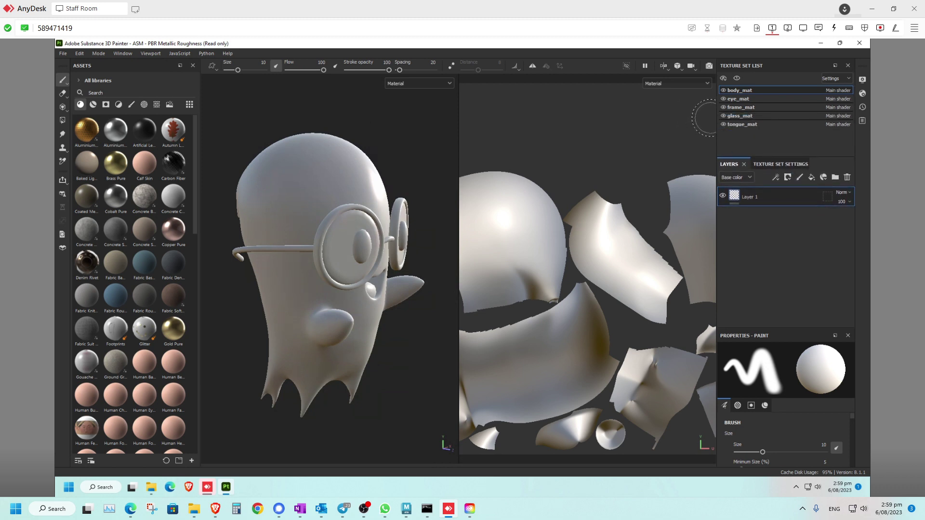
{"action": "left_click", "coordinate": [761, 165]}
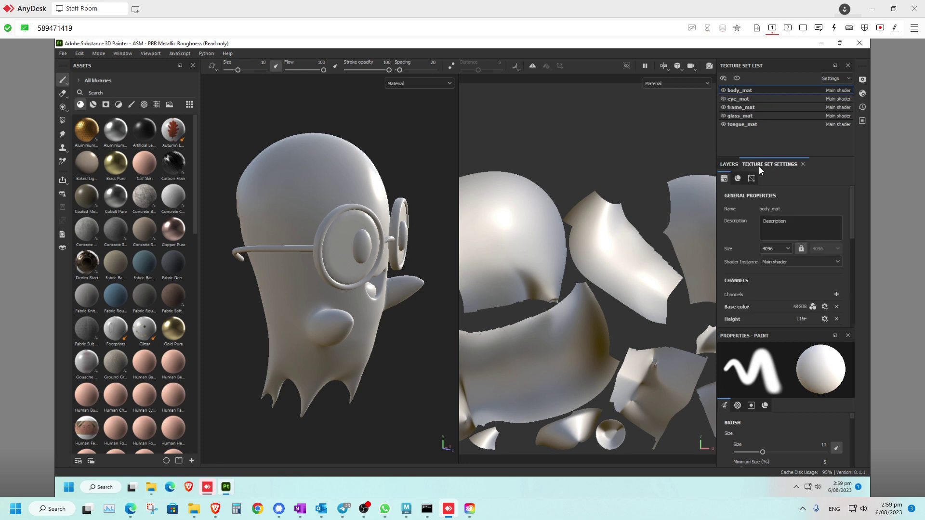
{"action": "left_click", "coordinate": [734, 165]}
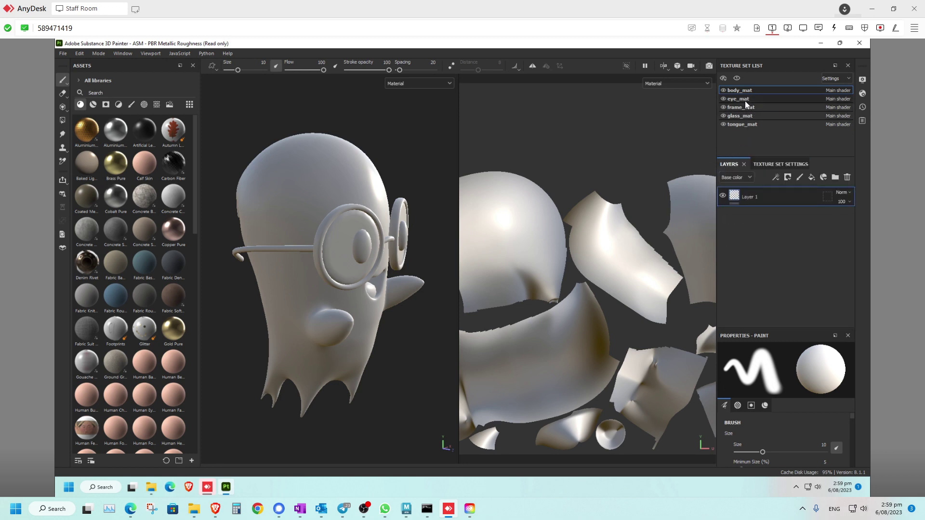
- Hide the eye_mat, frame_mat, glass_mat and tongue_mat texture sets so that only the body is displayed
{"action": "left_click", "coordinate": [723, 99]}
{"action": "left_click", "coordinate": [726, 107]}
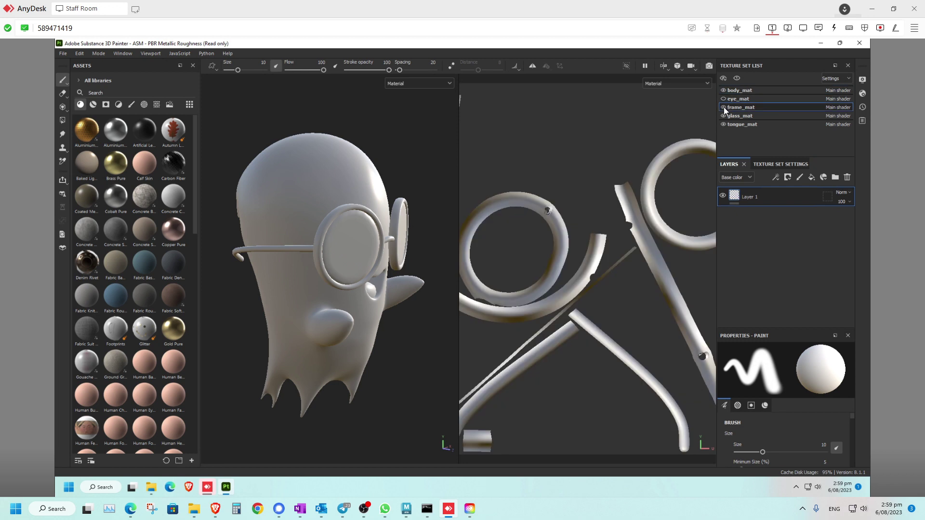
{"action": "left_click", "coordinate": [726, 116]}
{"action": "left_click", "coordinate": [724, 107]}
{"action": "left_click", "coordinate": [723, 116]}
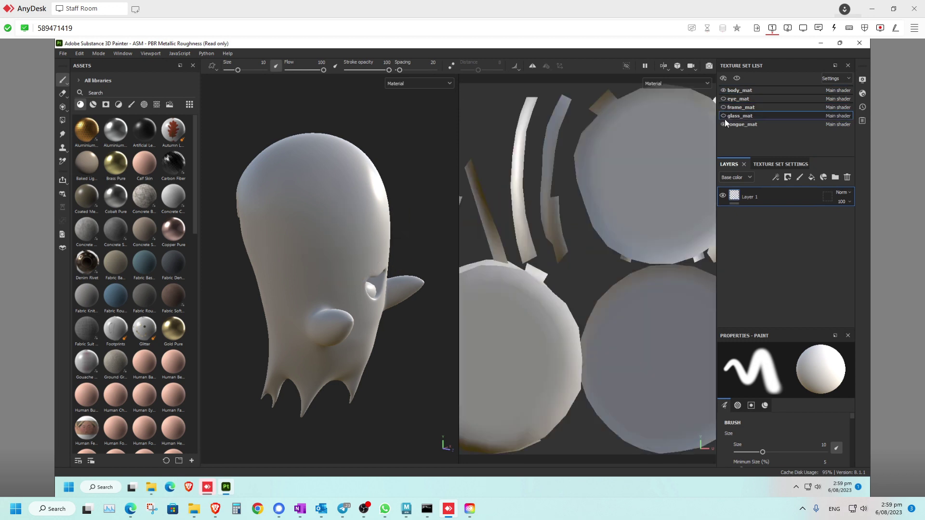
{"action": "left_click", "coordinate": [724, 123]}
- Go through the UV layouts of the texture sets and make body_mat the active set
{"action": "left_click", "coordinate": [745, 124]}
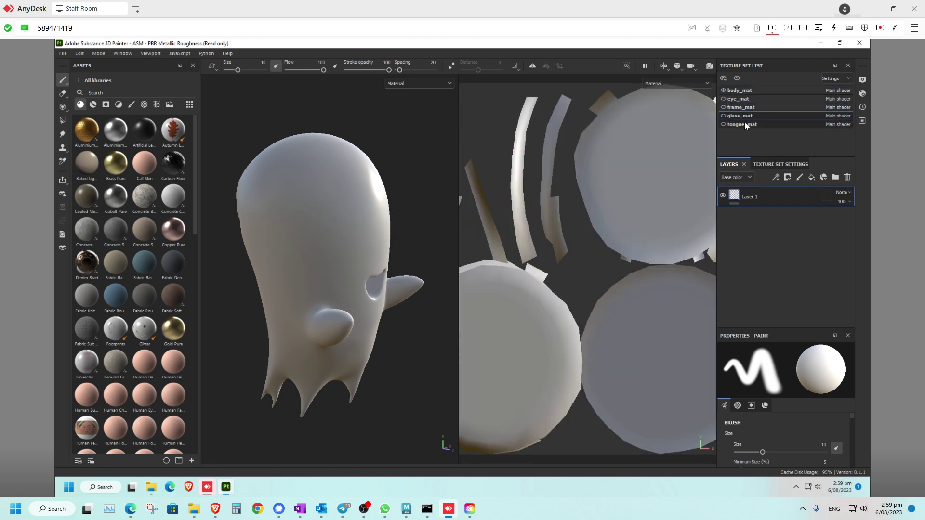
{"action": "left_click", "coordinate": [742, 115]}
{"action": "left_click", "coordinate": [741, 107]}
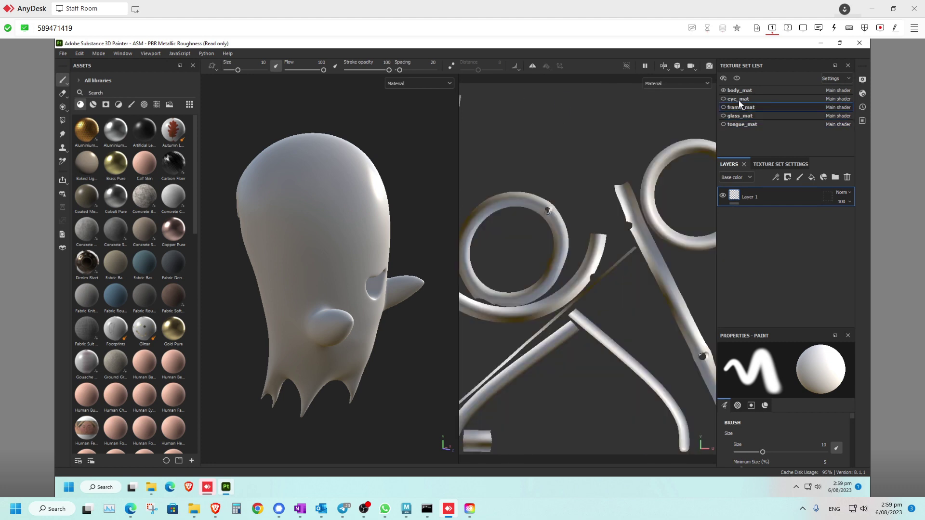
{"action": "left_click", "coordinate": [737, 98]}
{"action": "left_click", "coordinate": [735, 90]}
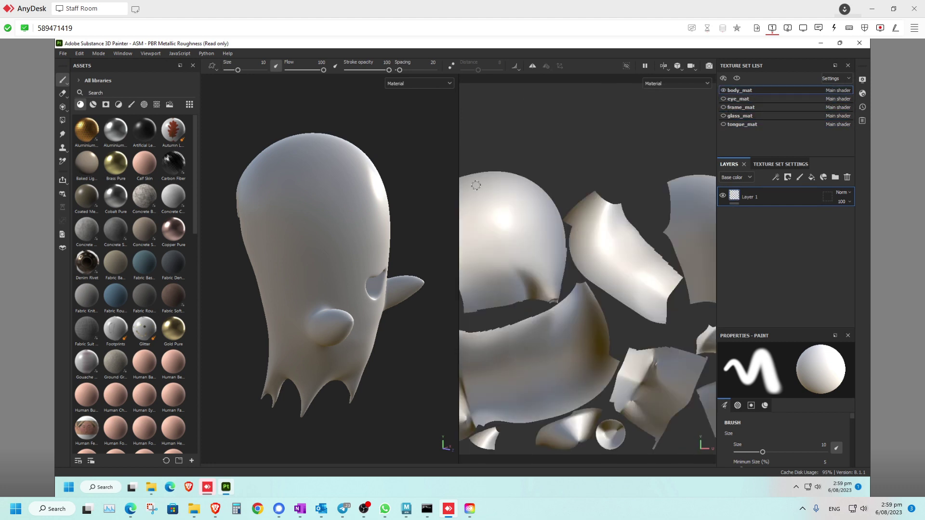
- Try the Aluminium Insulator material on the ghost's body and undo it
{"action": "left_click_drag", "start_coordinate": [85, 133], "coordinate": [764, 192]}
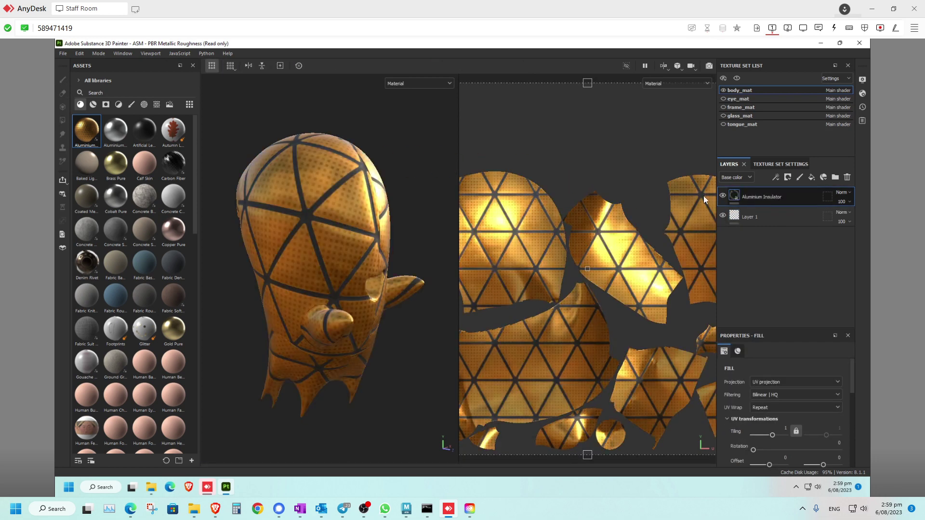
{"action": "left_click_drag", "start_coordinate": [409, 218], "coordinate": [379, 213], "text": "alt"}
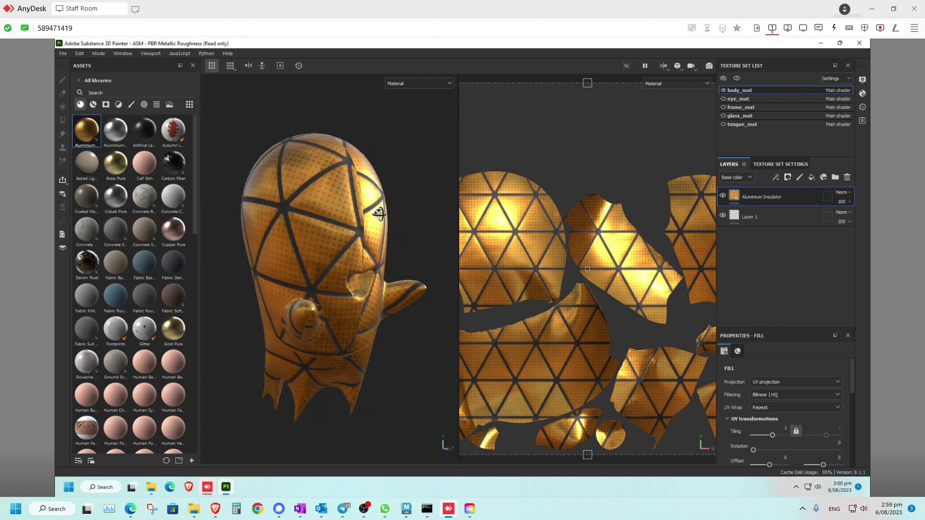
{"action": "key", "text": "ctrl+z"}
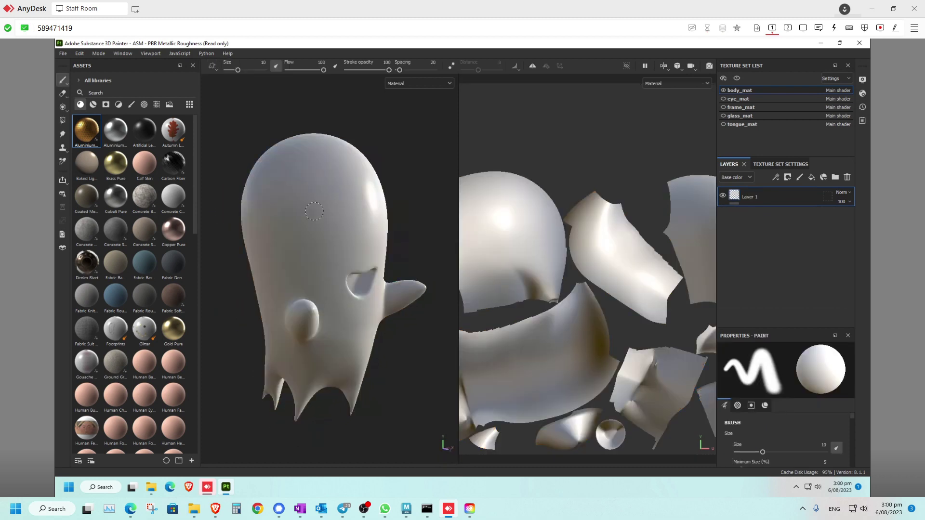
- Search the smart materials for "fabric", add Fabric Linen Creased to the body_mat layers and inspect it on the ghost
{"action": "left_click", "coordinate": [94, 105]}
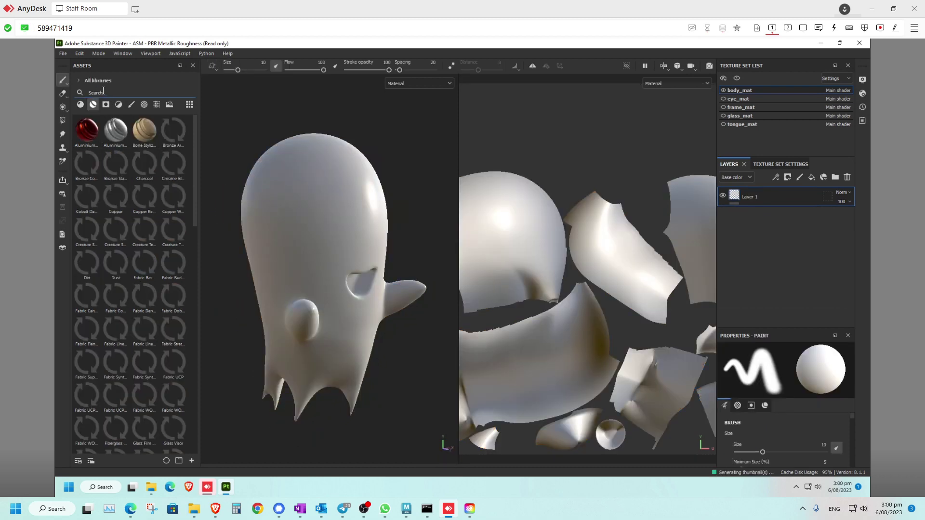
{"action": "left_click", "coordinate": [103, 91]}
{"action": "type", "text": "fabric"}
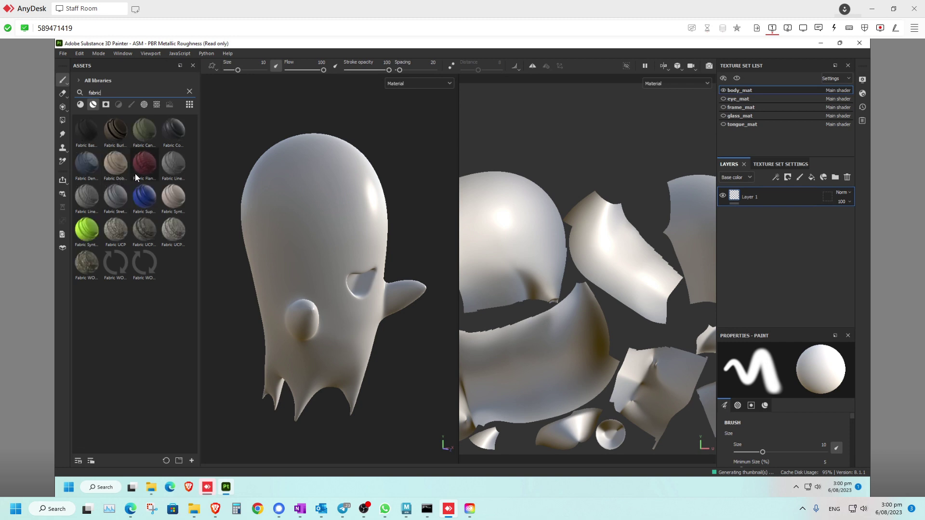
{"action": "left_click_drag", "start_coordinate": [166, 166], "coordinate": [761, 188]}
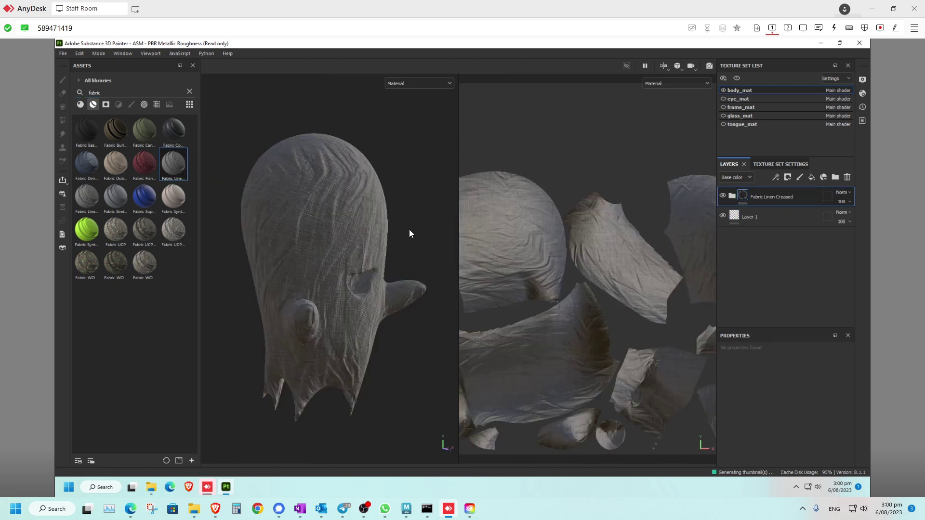
{"action": "left_click_drag", "start_coordinate": [418, 241], "coordinate": [357, 241], "text": "alt"}
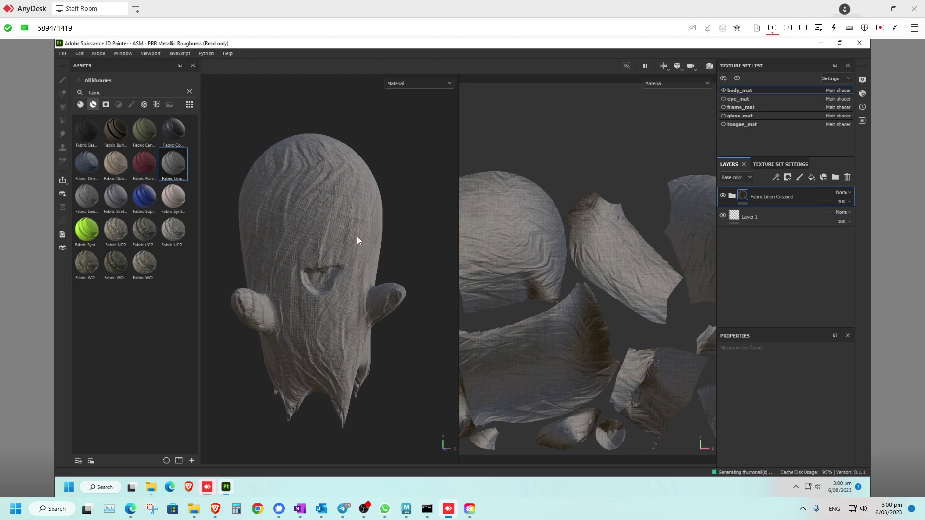
{"action": "right_click_drag", "start_coordinate": [357, 241], "coordinate": [543, 251], "text": "alt"}
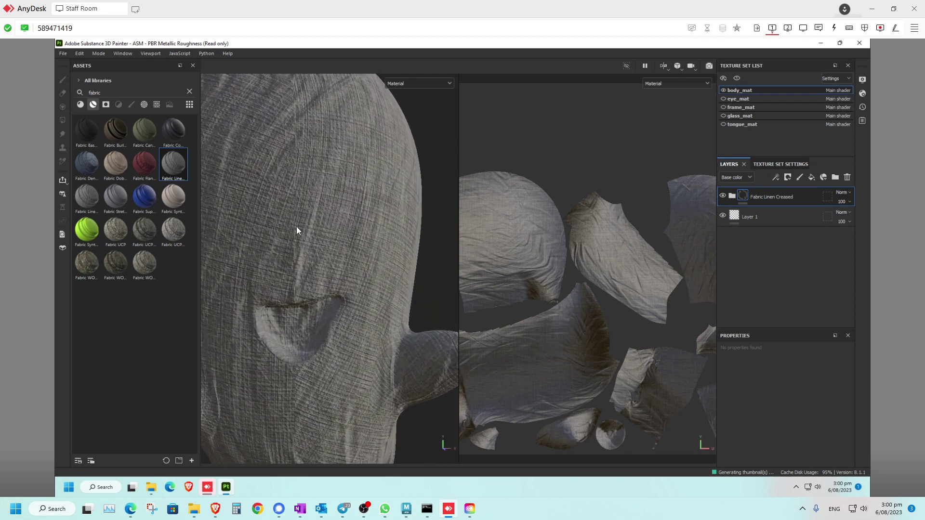
{"action": "right_click_drag", "start_coordinate": [297, 227], "coordinate": [190, 244], "text": "alt"}
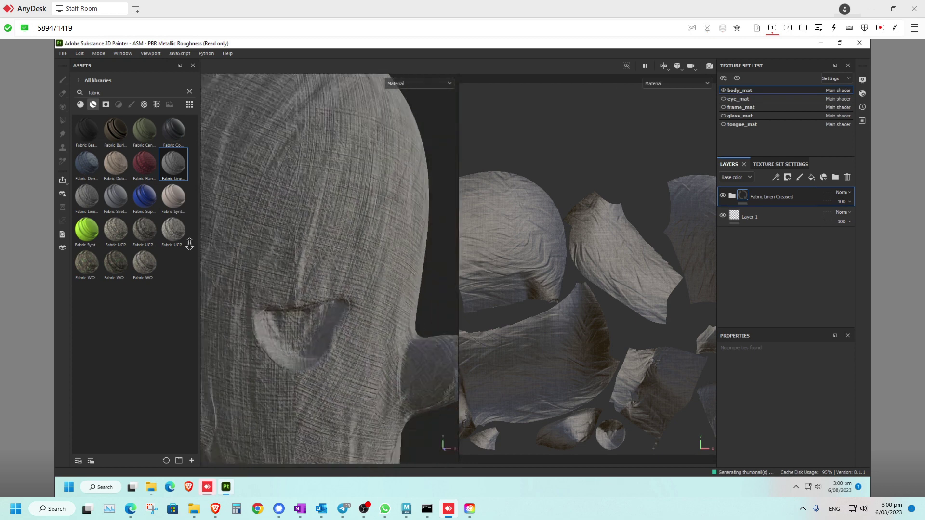
{"action": "left_click_drag", "start_coordinate": [239, 271], "coordinate": [322, 312], "text": "alt"}
{"action": "middle_click_drag", "start_coordinate": [322, 312], "coordinate": [273, 346], "text": "alt"}
{"action": "left_click_drag", "start_coordinate": [273, 346], "coordinate": [259, 356], "text": "alt"}
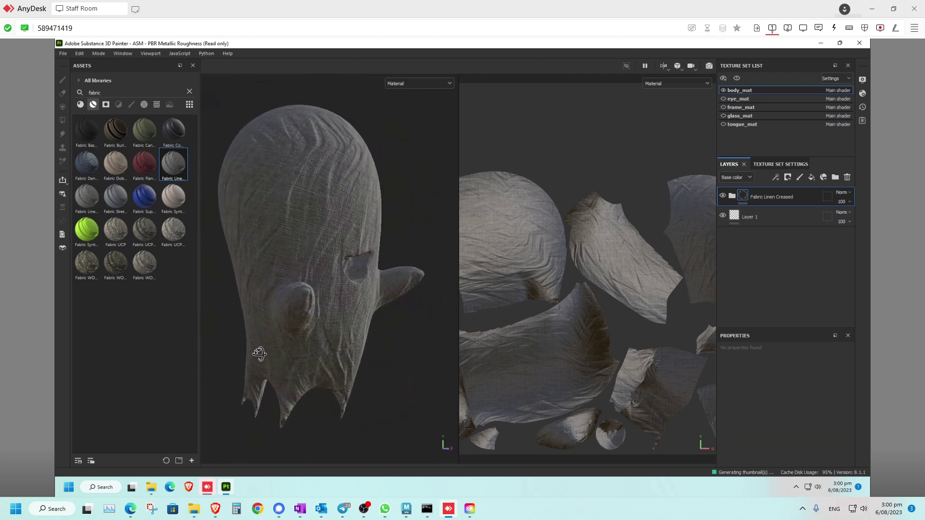
- Show the eye_mat, frame_mat, glass_mat and tongue_mat texture sets again
{"action": "left_click", "coordinate": [723, 99]}
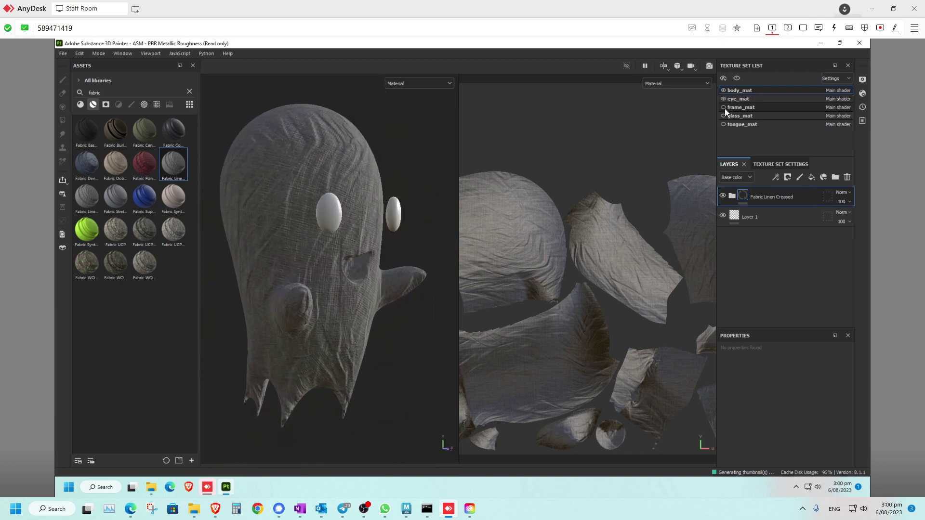
{"action": "left_click", "coordinate": [723, 107]}
{"action": "left_click", "coordinate": [723, 116]}
{"action": "left_click", "coordinate": [723, 125]}
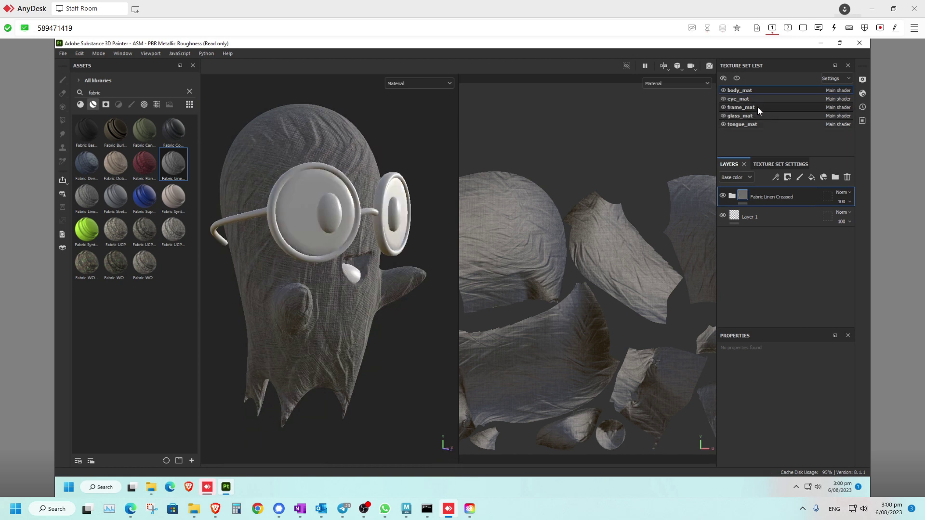
- Make frame_mat the active texture set and search the smart materials for "plastic"
{"action": "left_click", "coordinate": [758, 107]}
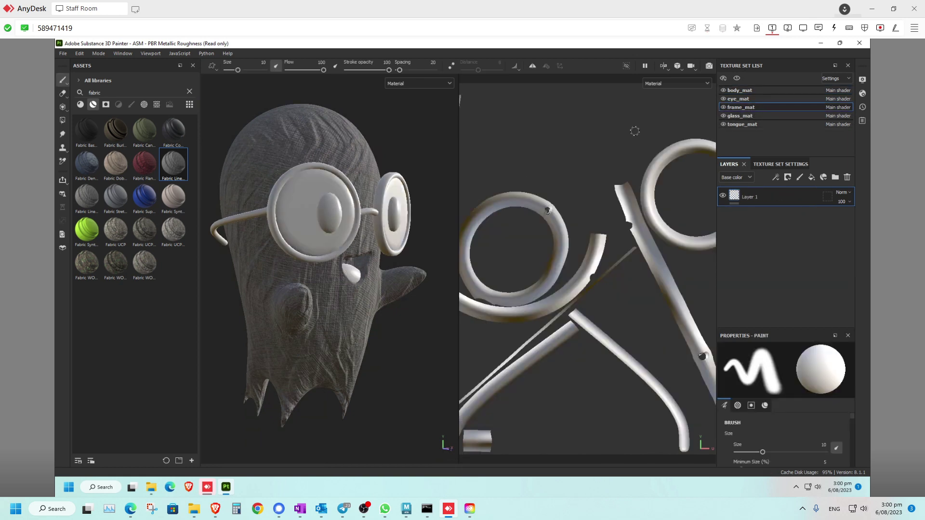
{"action": "left_click", "coordinate": [189, 92]}
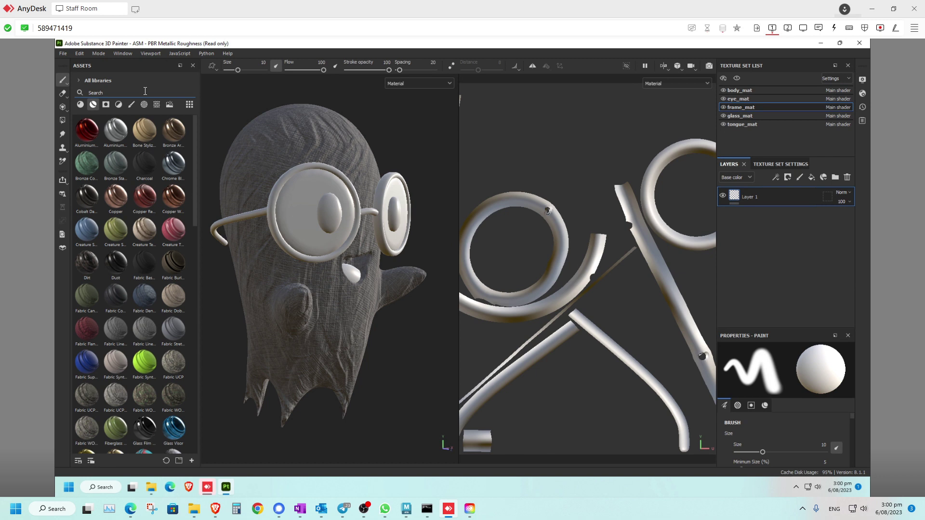
{"action": "left_click", "coordinate": [145, 91]}
{"action": "type", "text": "plastic"}
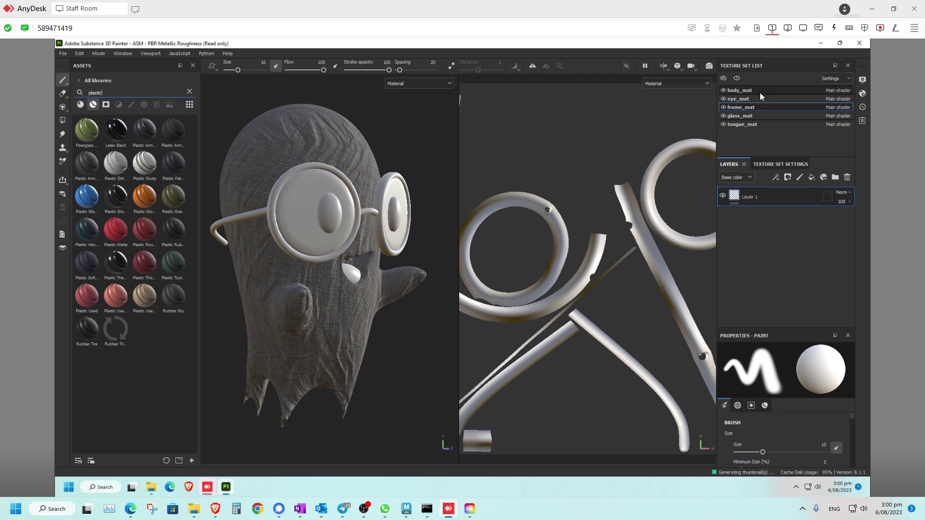
- Examine the texture set settings of body_mat and the fill properties of its Creases layer
{"action": "left_click", "coordinate": [747, 92]}
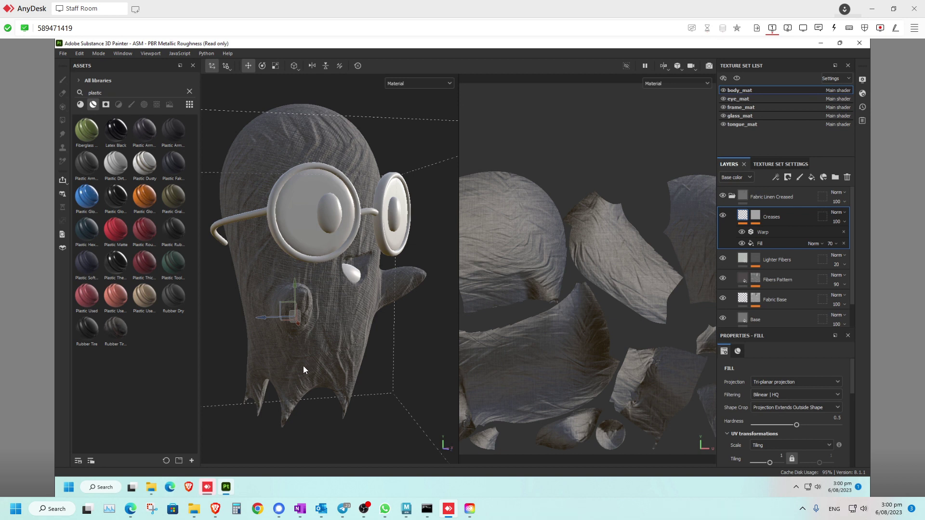
{"action": "left_click", "coordinate": [774, 164]}
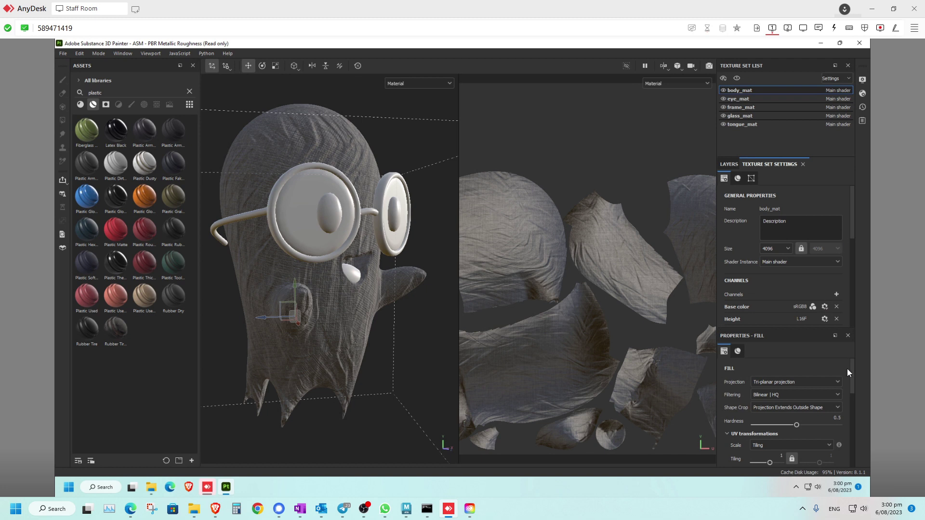
{"action": "scroll", "coordinate": [853, 418], "scroll_direction": "down", "scroll_amount": 5}
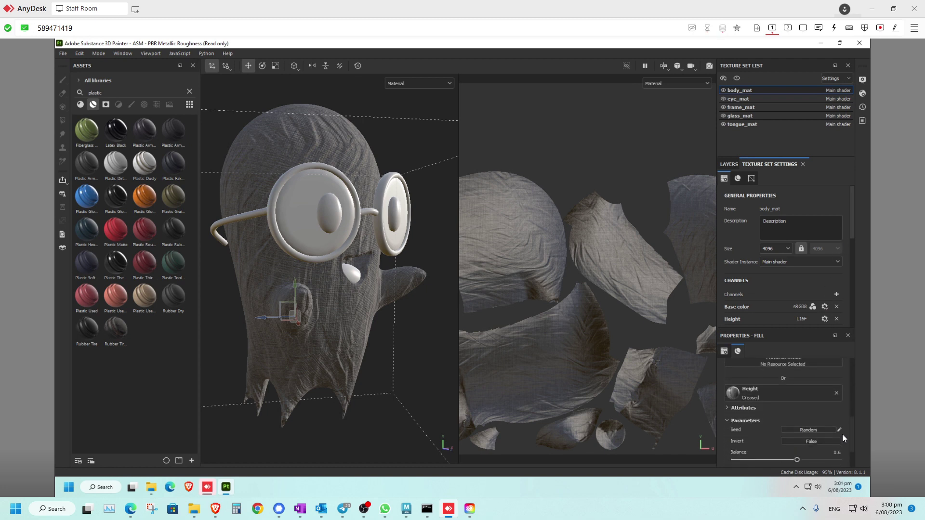
{"action": "scroll", "coordinate": [846, 420], "scroll_direction": "up", "scroll_amount": 1}
{"action": "scroll", "coordinate": [845, 427], "scroll_direction": "up", "scroll_amount": 4}
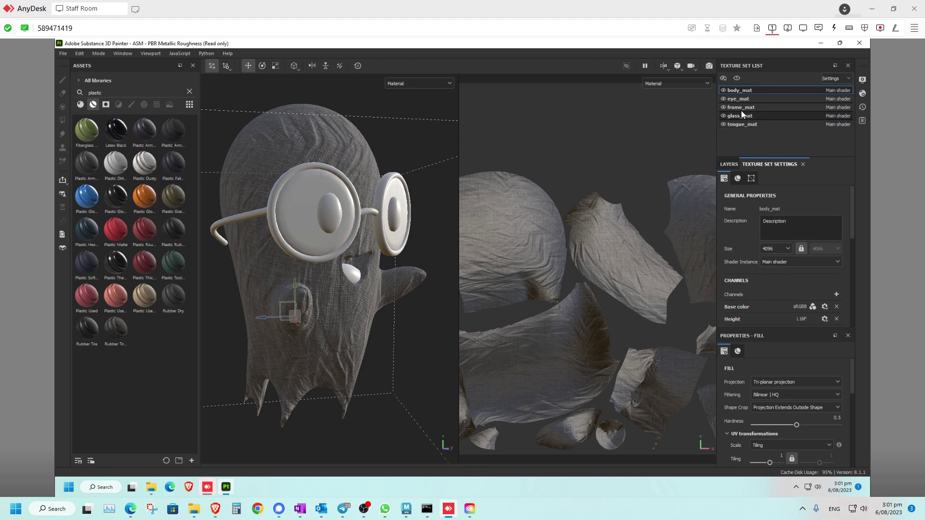
- Try the Plastic Glossy Stained smart material on the frame_mat glasses frame and remove it from the layers
{"action": "left_click", "coordinate": [755, 107]}
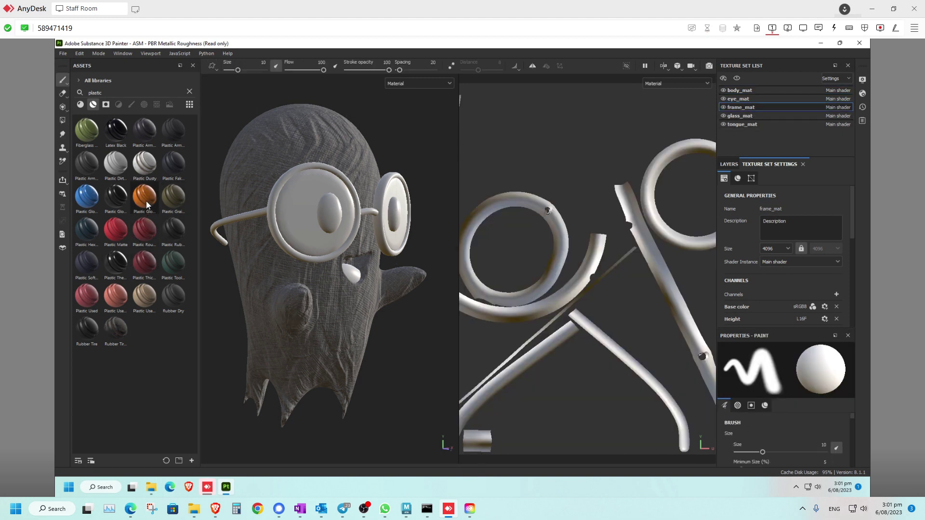
{"action": "left_click_drag", "start_coordinate": [141, 201], "coordinate": [729, 166]}
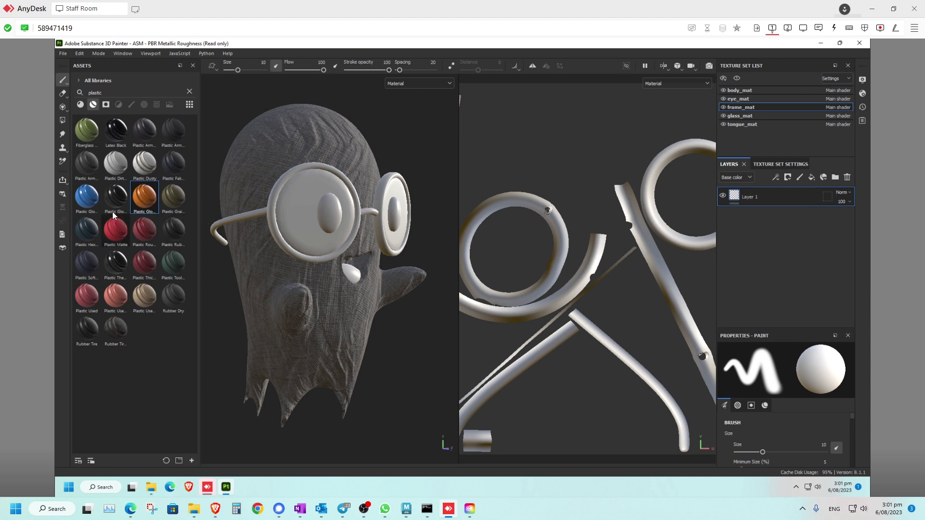
{"action": "left_click_drag", "start_coordinate": [144, 197], "coordinate": [765, 190]}
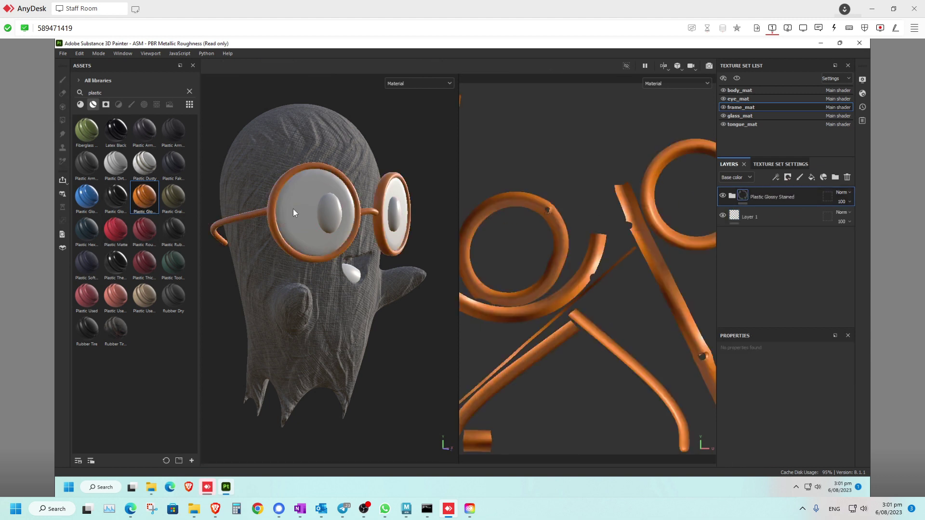
{"action": "left_click_drag", "start_coordinate": [278, 217], "coordinate": [346, 250], "text": "alt"}
{"action": "right_click_drag", "start_coordinate": [346, 249], "coordinate": [446, 232], "text": "alt"}
{"action": "left_click_drag", "start_coordinate": [405, 241], "coordinate": [325, 277], "text": "alt"}
{"action": "right_click_drag", "start_coordinate": [325, 277], "coordinate": [232, 255], "text": "alt"}
{"action": "left_click_drag", "start_coordinate": [233, 255], "coordinate": [304, 256], "text": "alt"}
{"action": "middle_click_drag", "start_coordinate": [303, 257], "coordinate": [337, 257], "text": "alt"}
{"action": "right_click_drag", "start_coordinate": [337, 256], "coordinate": [366, 255], "text": "alt"}
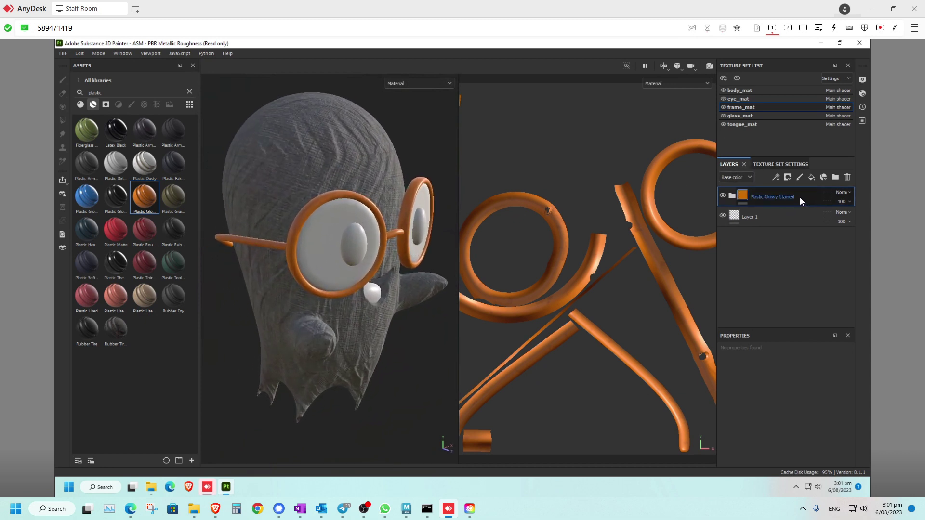
{"action": "key", "text": "Delete"}
- Delete the Fabric Linen Creased smart material with all its layers from the body_mat texture set
{"action": "left_click", "coordinate": [760, 92]}
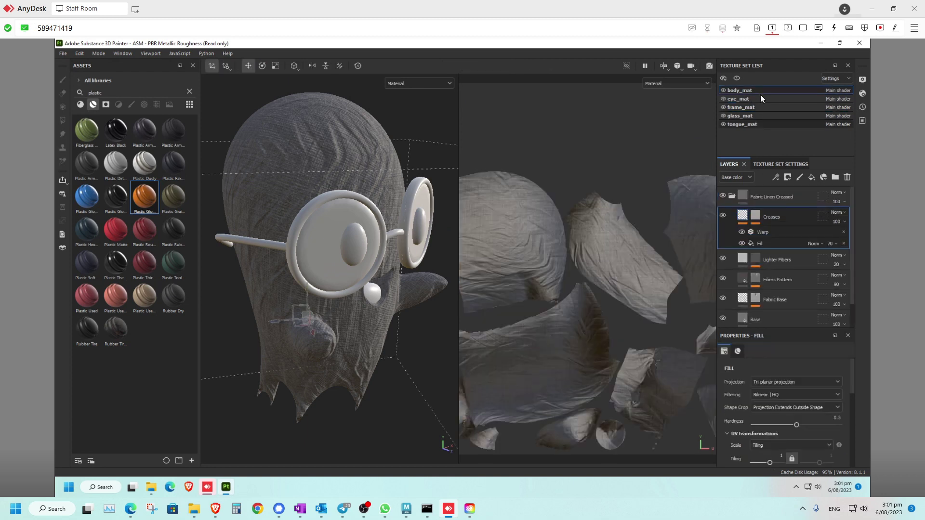
{"action": "left_click", "coordinate": [785, 197]}
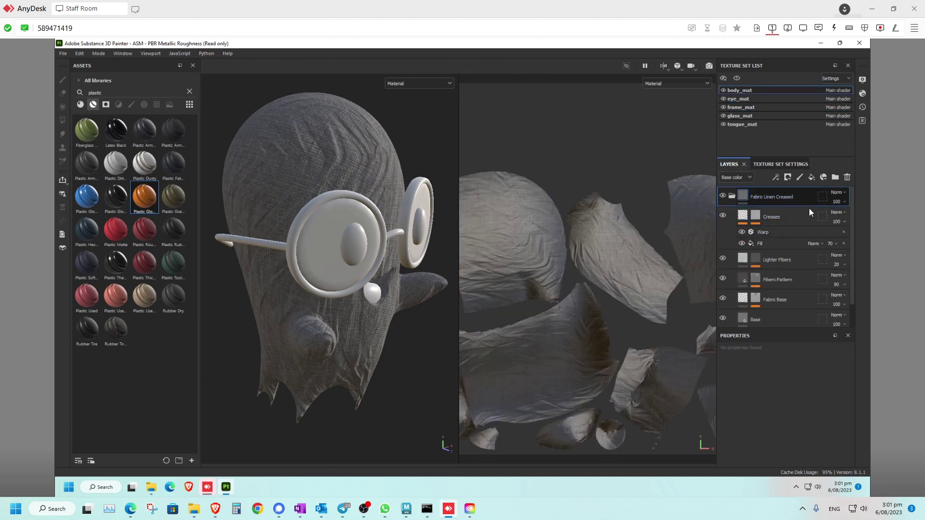
{"action": "scroll", "coordinate": [851, 234], "scroll_direction": "down", "scroll_amount": 1}
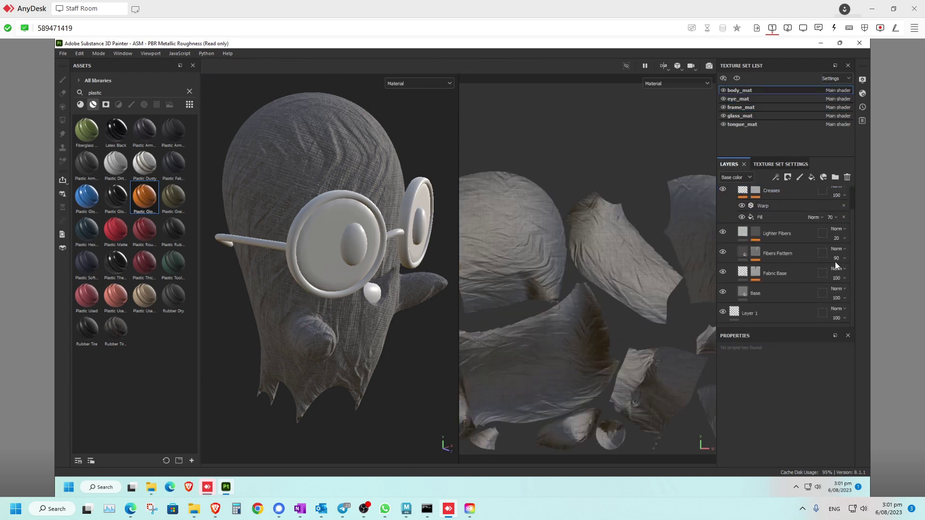
{"action": "left_click", "coordinate": [780, 296], "text": "shift"}
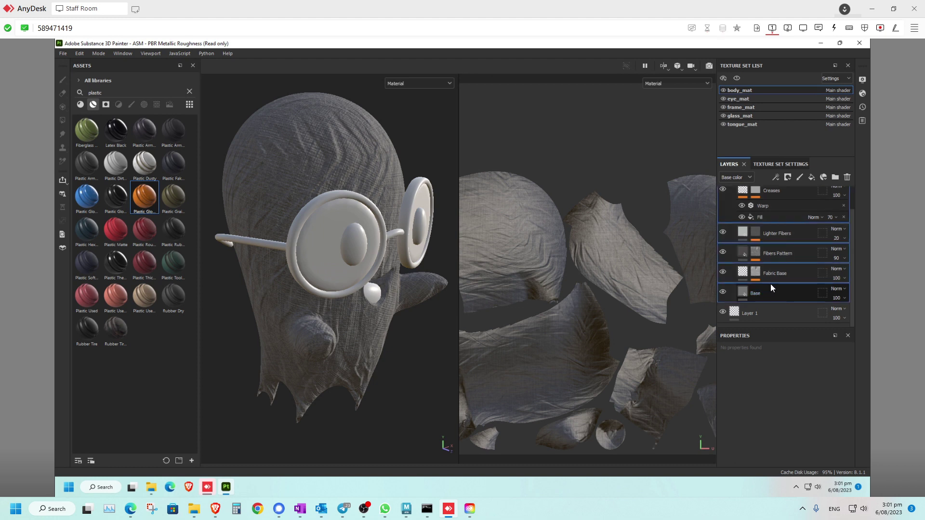
{"action": "key", "text": "Delete"}
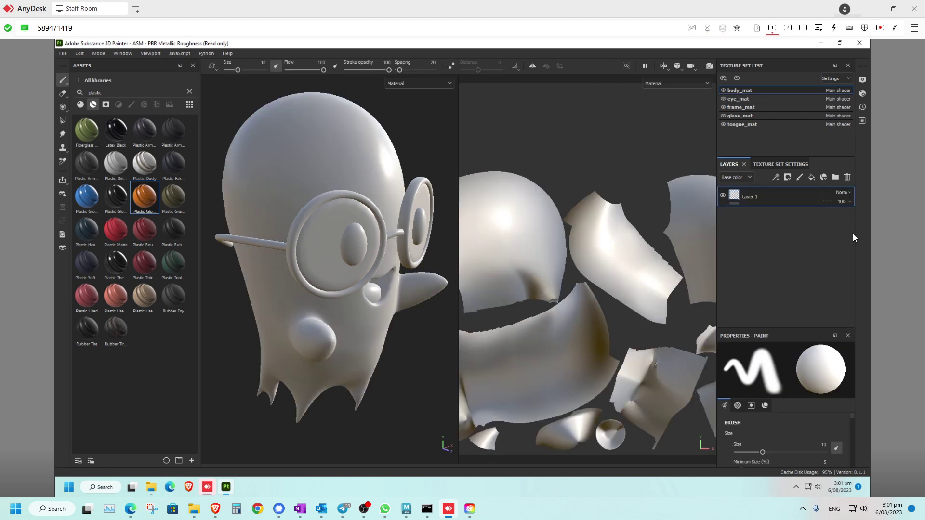
- Examine the channels and mesh map slots in the texture set settings of body_mat
{"action": "left_click", "coordinate": [774, 165]}
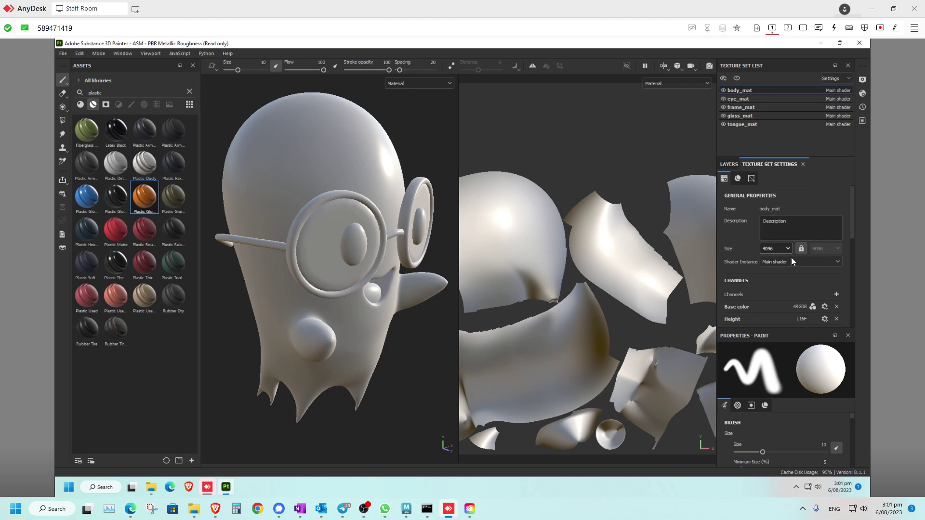
{"action": "scroll", "coordinate": [854, 236], "scroll_direction": "down", "scroll_amount": 5}
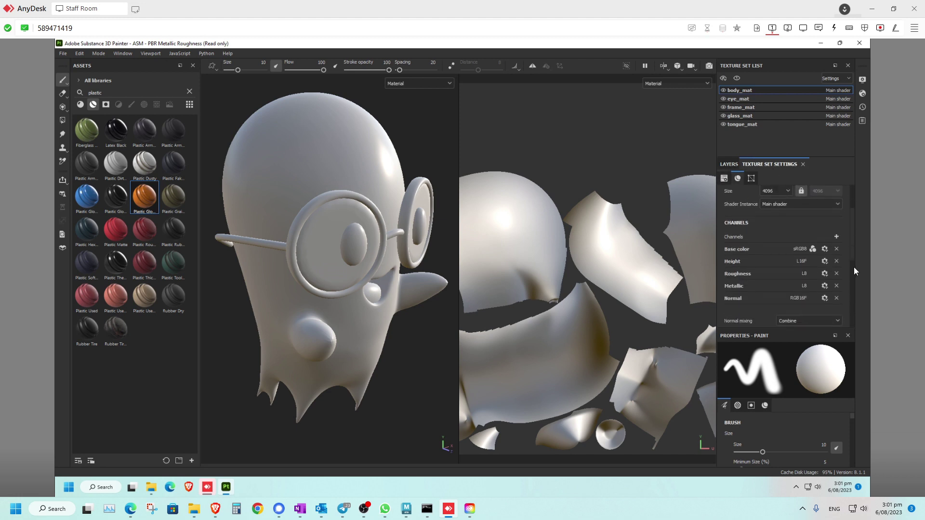
{"action": "scroll", "coordinate": [851, 311], "scroll_direction": "down", "scroll_amount": 2}
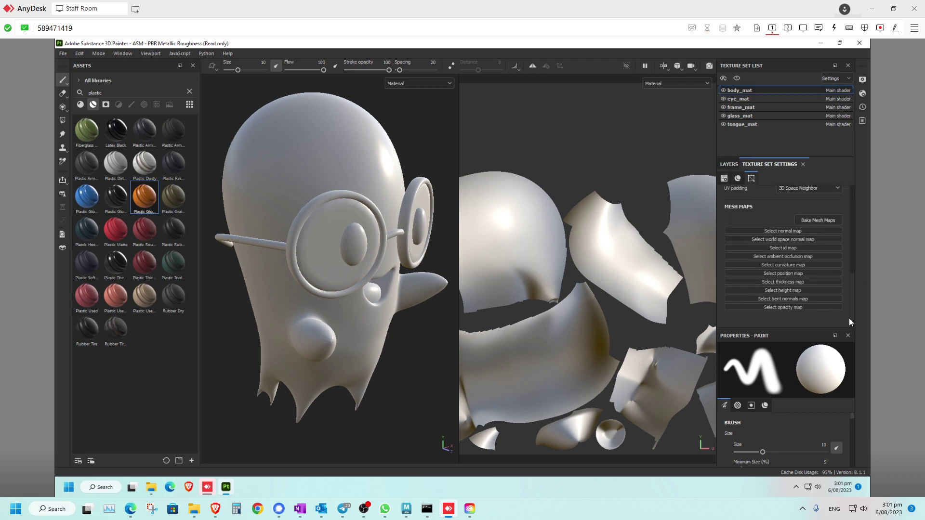
{"action": "scroll", "coordinate": [849, 322], "scroll_direction": "up", "scroll_amount": 2}
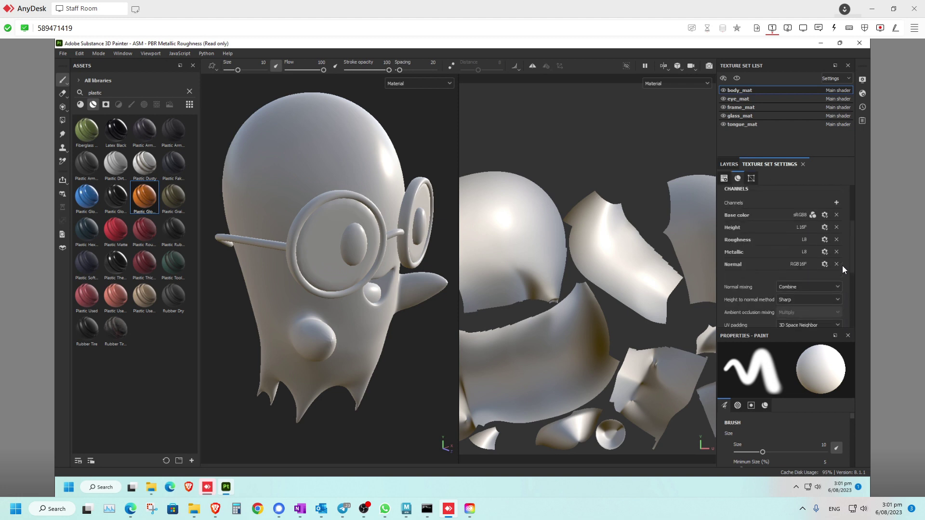
{"action": "scroll", "coordinate": [845, 323], "scroll_direction": "down", "scroll_amount": 2}
{"action": "scroll", "coordinate": [845, 325], "scroll_direction": "up", "scroll_amount": 2}
{"action": "scroll", "coordinate": [843, 288], "scroll_direction": "down", "scroll_amount": 2}
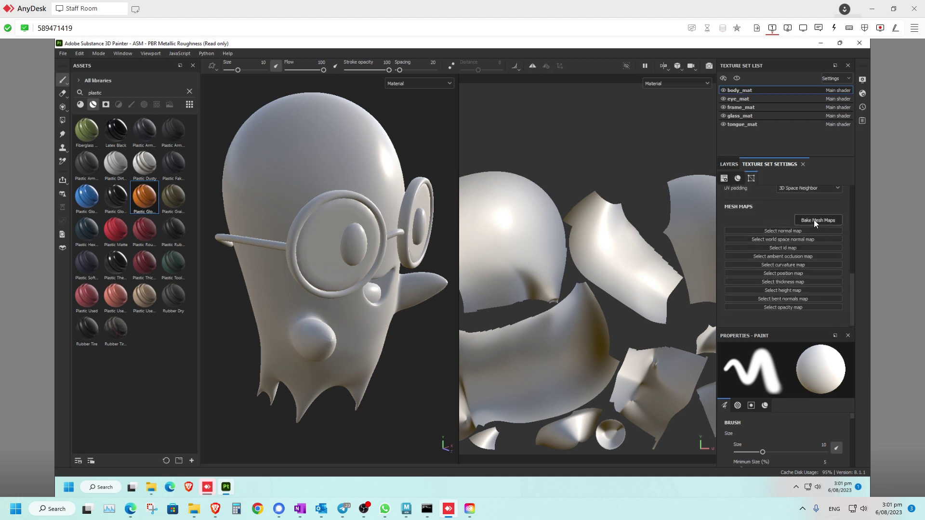
- Open the mesh map baking settings, include the Height map in the bake and look over the common parameters
{"action": "left_click", "coordinate": [815, 221]}
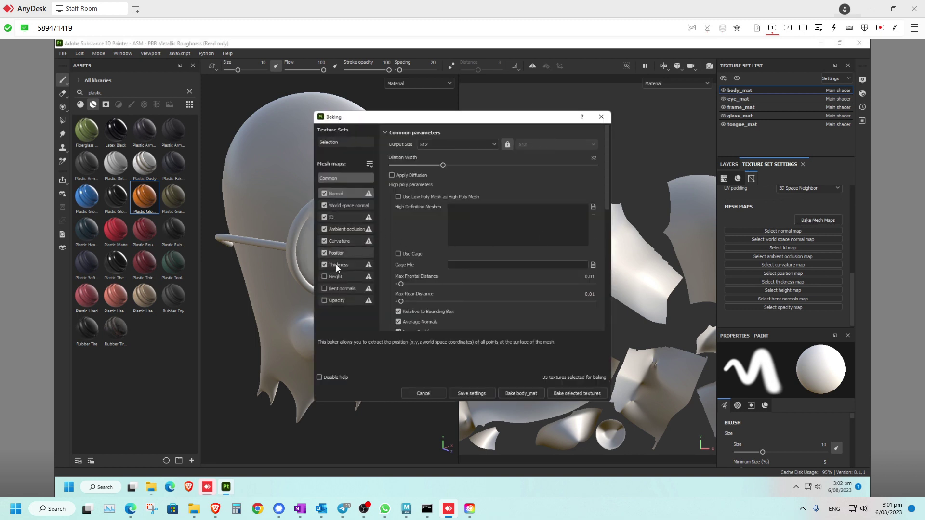
{"action": "left_click", "coordinate": [324, 278]}
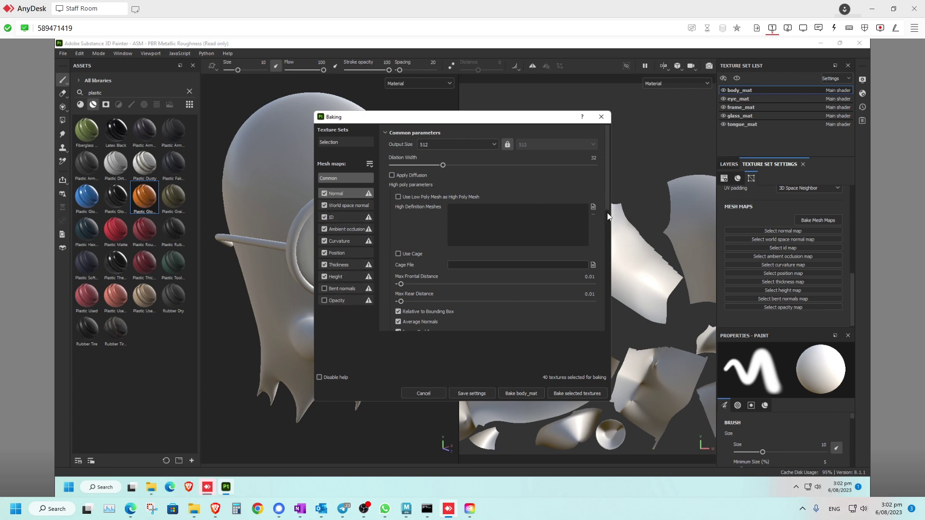
{"action": "scroll", "coordinate": [607, 203], "scroll_direction": "down", "scroll_amount": 3}
{"action": "scroll", "coordinate": [608, 152], "scroll_direction": "up", "scroll_amount": 3}
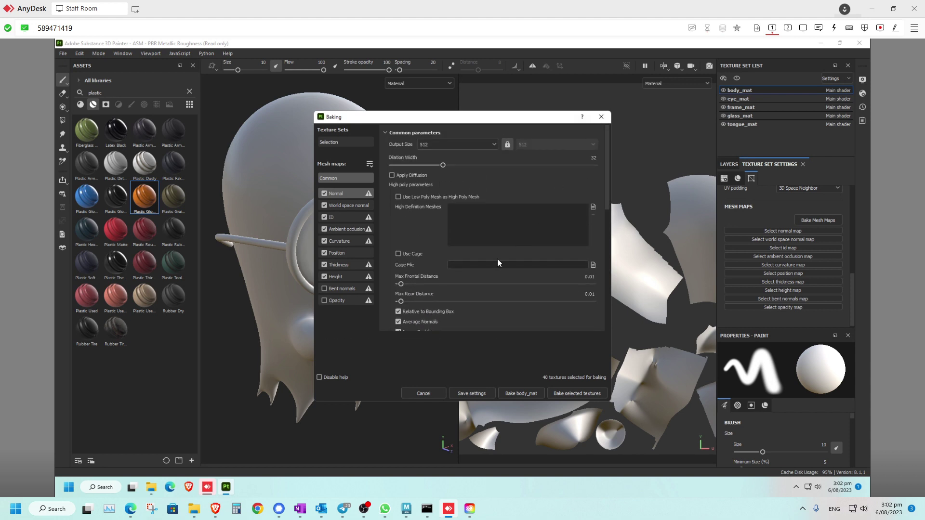